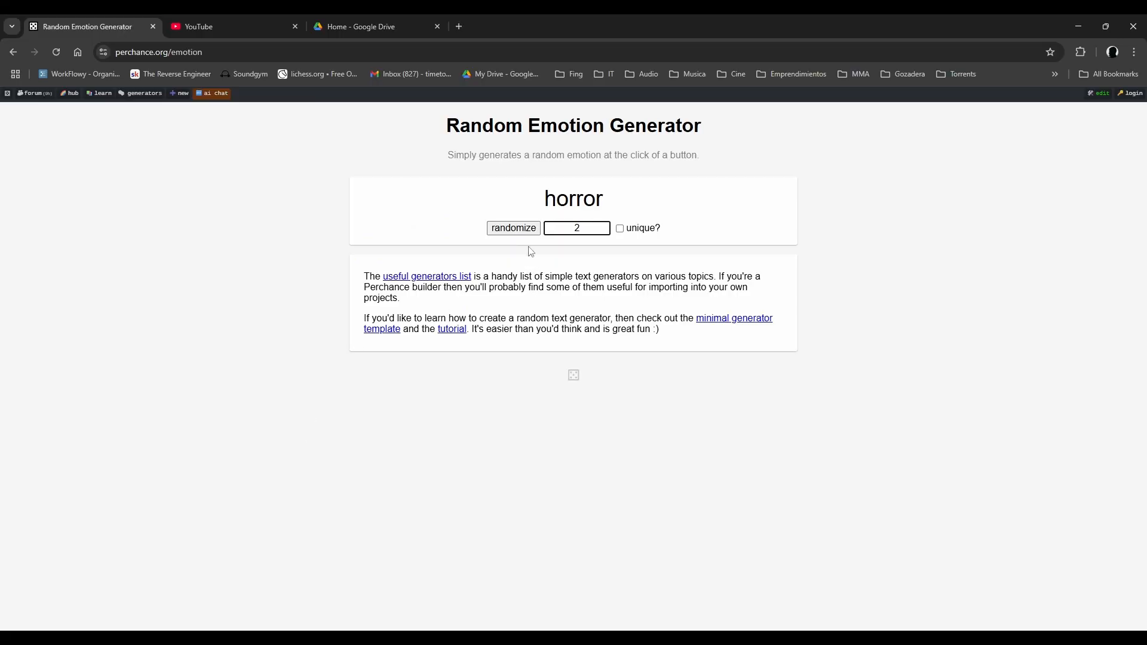
Step: Generate two random emotions with the Random Emotion Generator
{"action": "left_click", "coordinate": [514, 229]}
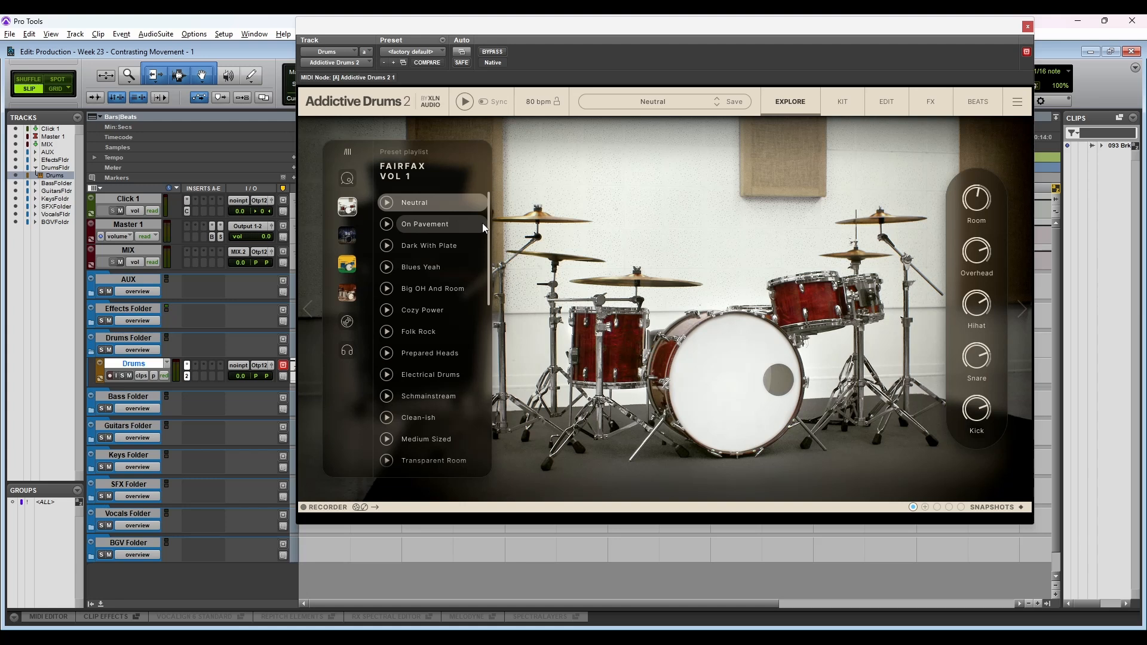
Step: In Pro Tools, load and audition the Big OH And Room preset from Fairfax Vol 1 in Addictive Drums 2, and stop its playback
{"action": "left_click", "coordinate": [387, 289]}
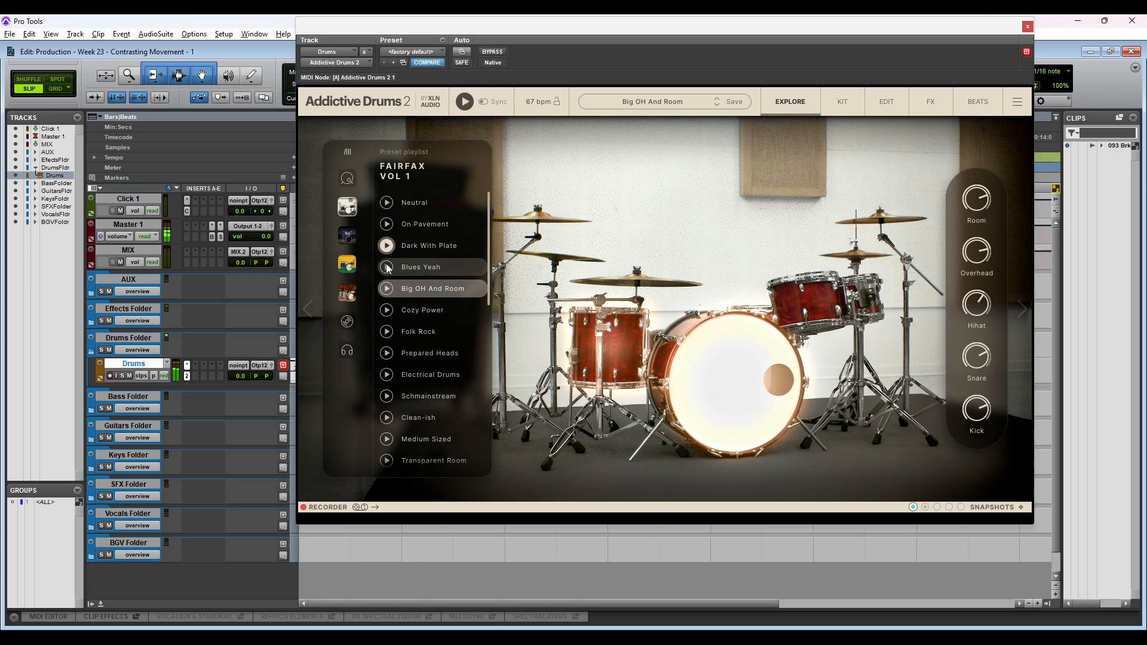
{"action": "left_click", "coordinate": [387, 289]}
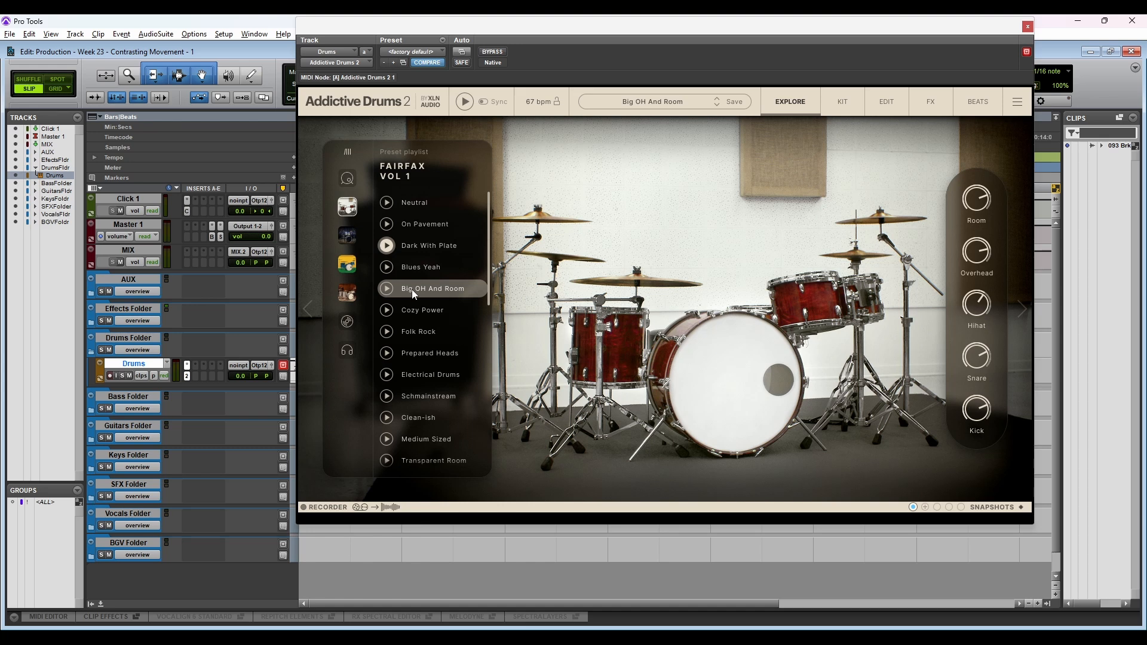
{"action": "left_click", "coordinate": [187, 376]}
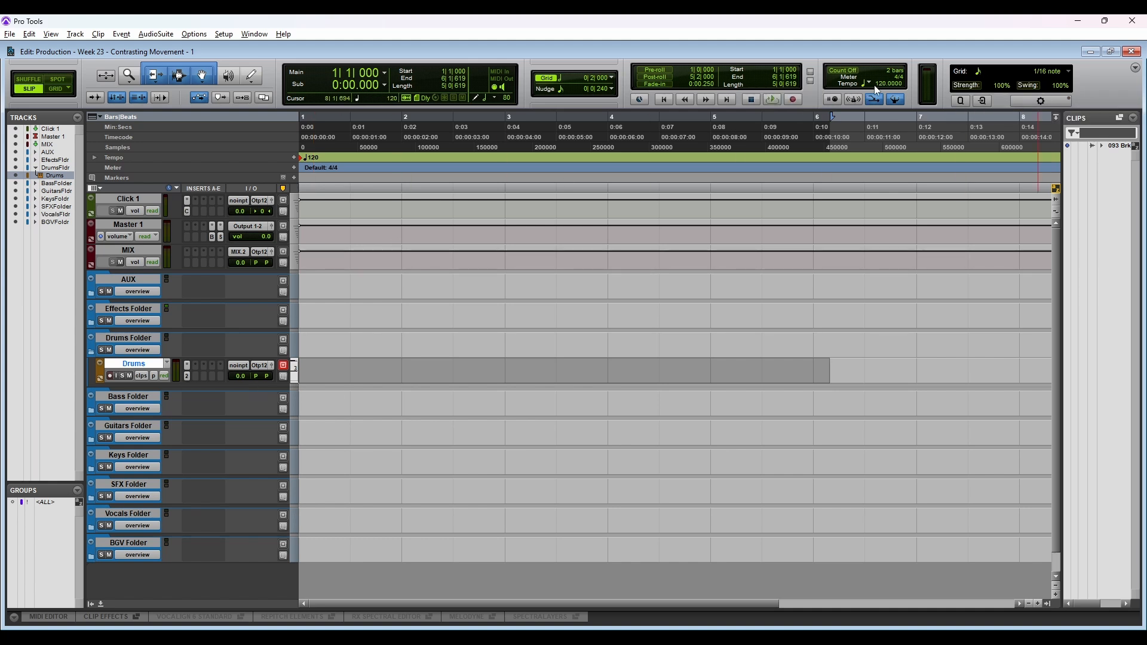
Step: Set the session tempo to 70 bpm and listen briefly to the click
{"action": "left_click_drag", "start_coordinate": [883, 84], "coordinate": [885, 121]}
{"action": "key", "text": "space"}
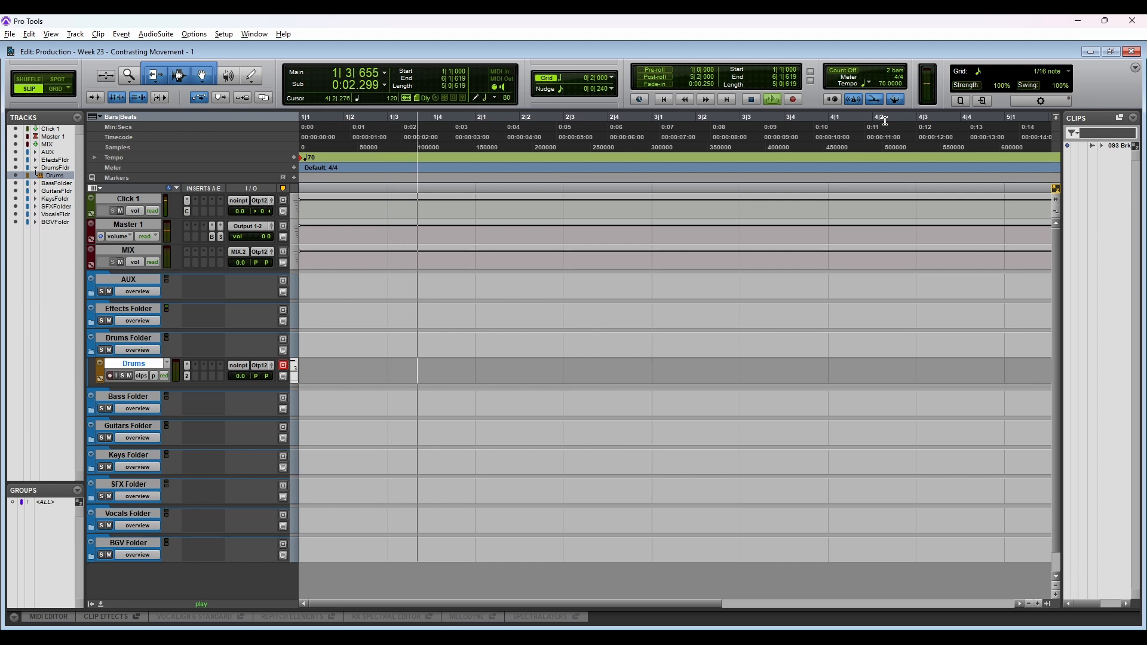
{"action": "key", "text": "space"}
Step: Set the session tempo to 60 bpm and play the click briefly to check it
{"action": "left_click", "coordinate": [884, 87]}
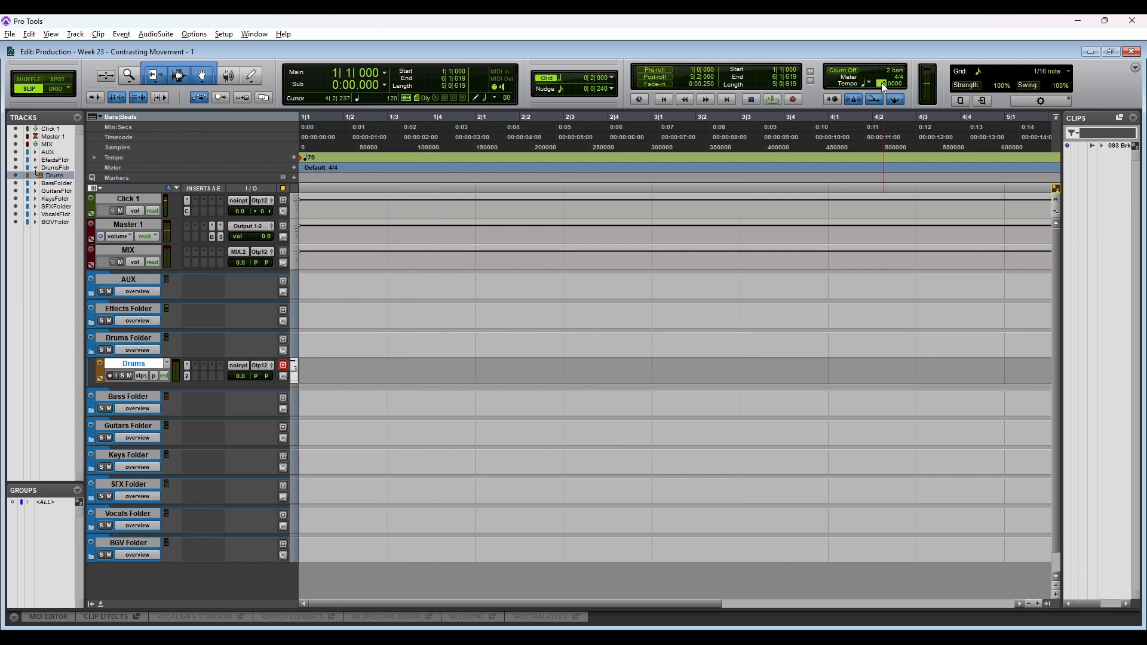
{"action": "type", "text": "60"}
{"action": "key", "text": "Return"}
{"action": "key", "text": "space"}
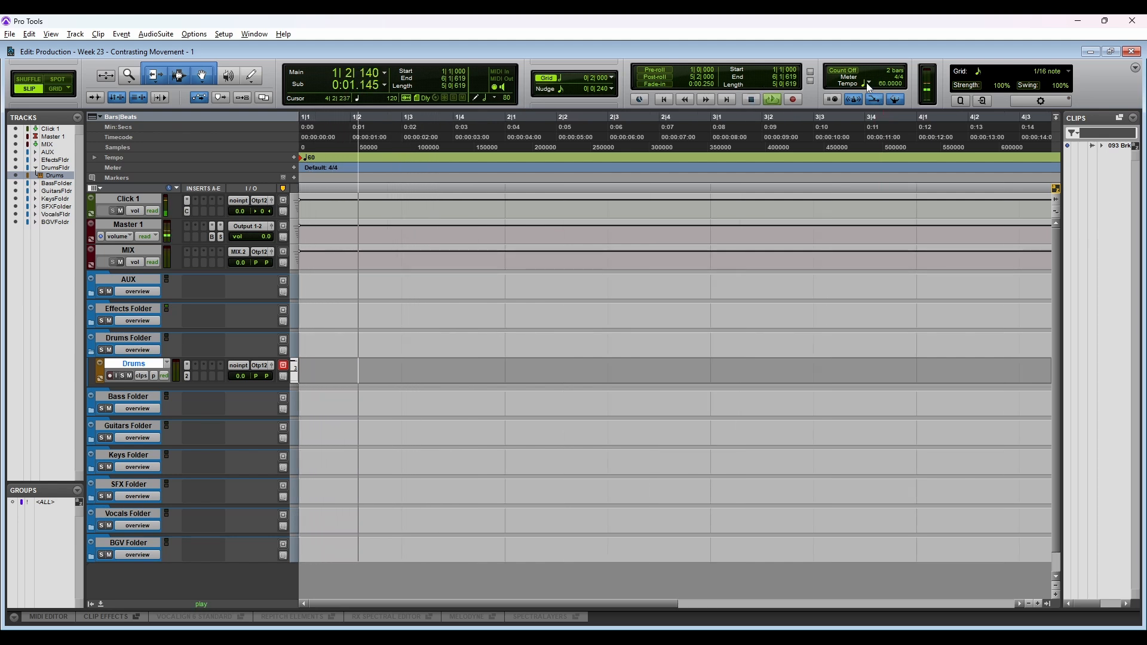
{"action": "key", "text": "space"}
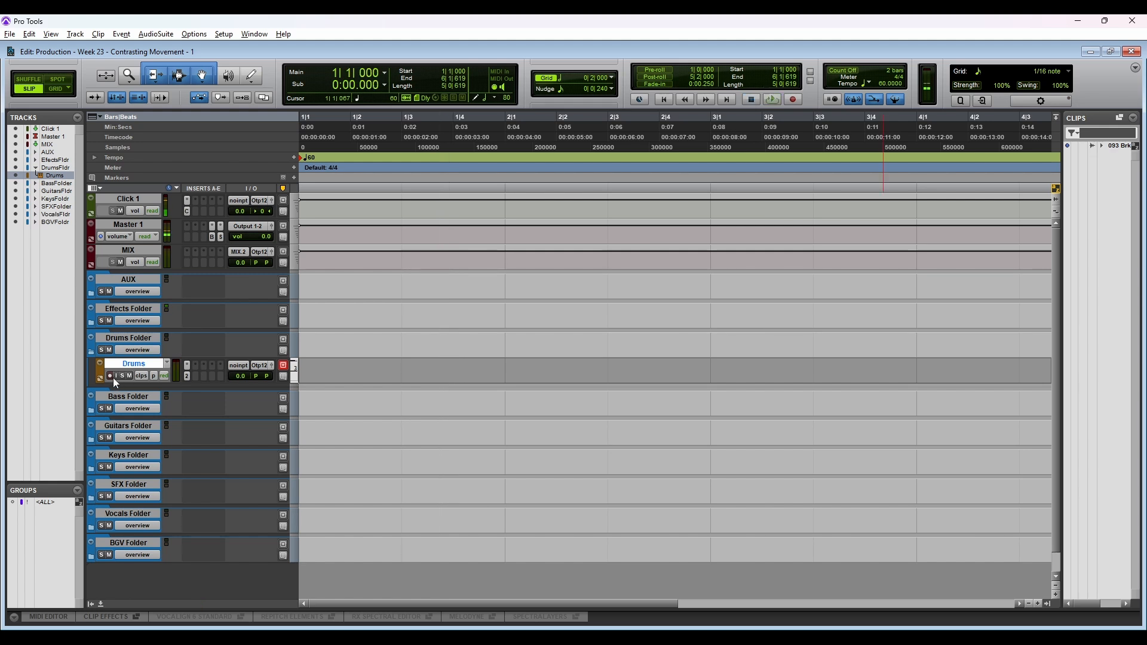
Step: Record-enable the Drums track and switch the editing mode to Grid
{"action": "left_click", "coordinate": [111, 376]}
{"action": "key", "text": "F4"}
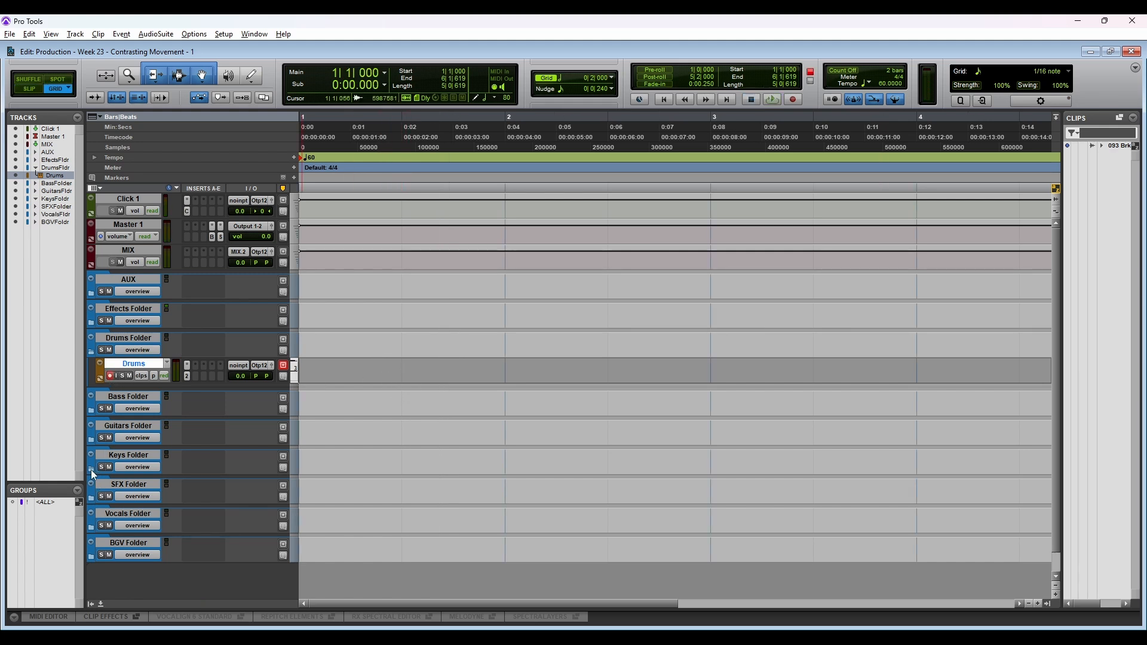
Step: Create a Piano track inside the Keys Folder and start recording on it
{"action": "key", "text": "ctrl+shift+n"}
{"action": "key", "text": "Return"}
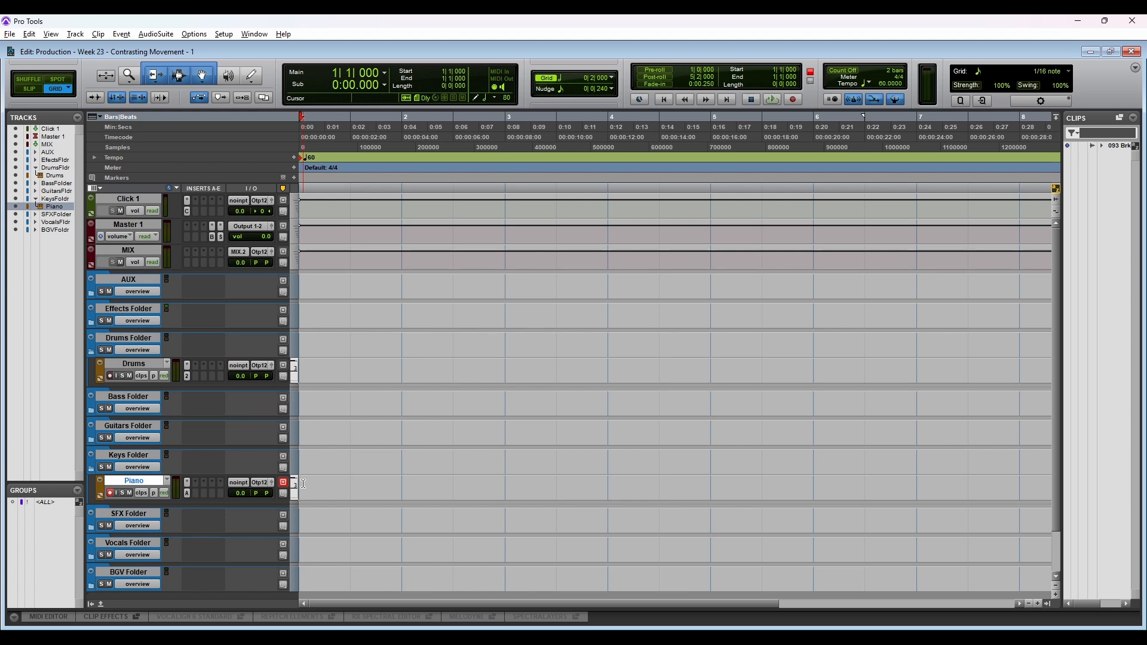
{"action": "key", "text": "ctrl+space"}
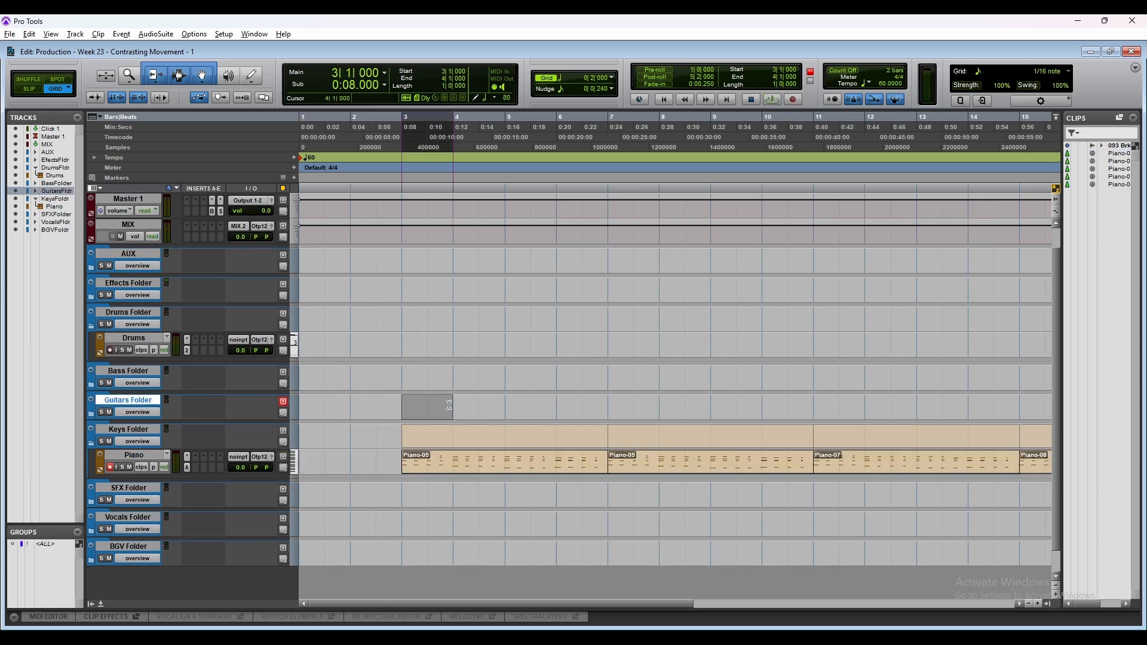
Step: Select bars 3 to 19 in the Guitars Folder row, matching the full length of the piano clips
{"action": "left_click_drag", "start_coordinate": [453, 405], "coordinate": [607, 405]}
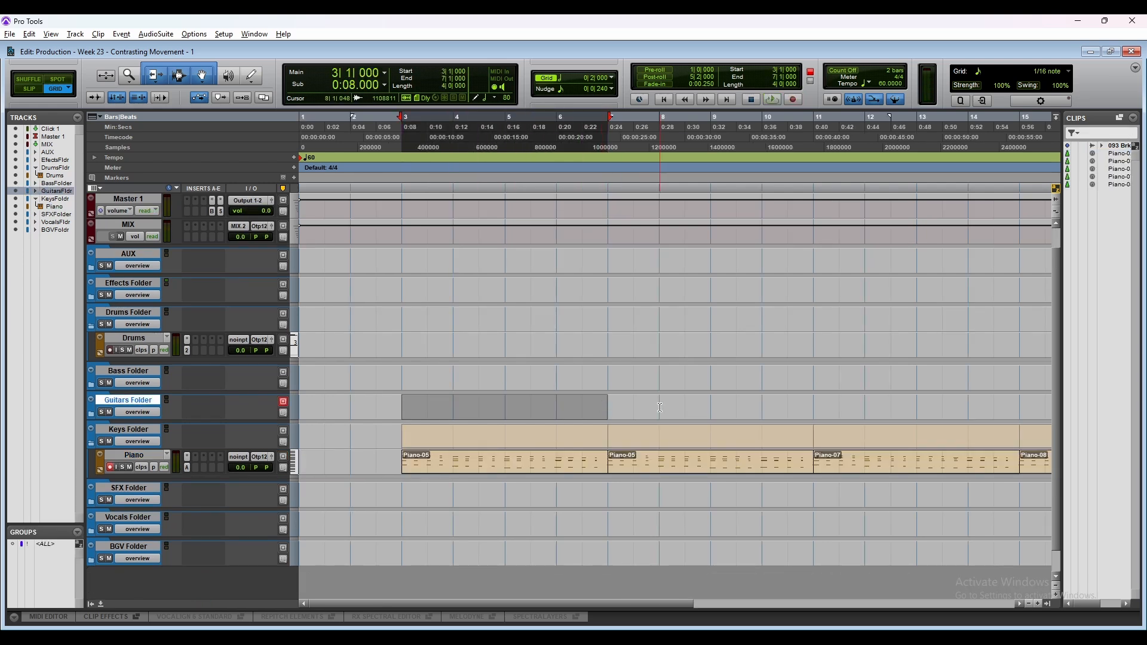
{"action": "scroll", "coordinate": [659, 412], "scroll_direction": "right", "scroll_amount": 5}
{"action": "key", "text": "r"}
{"action": "left_click_drag", "start_coordinate": [455, 402], "coordinate": [762, 402]}
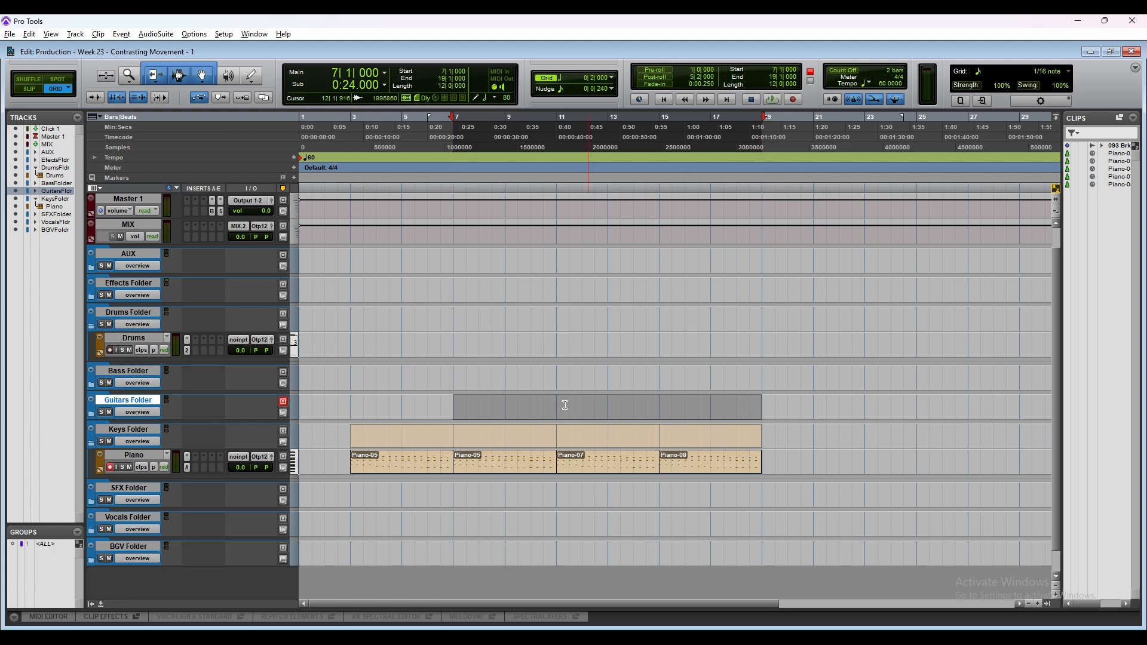
{"action": "left_click", "coordinate": [467, 402]}
{"action": "left_click_drag", "start_coordinate": [352, 403], "coordinate": [762, 408]}
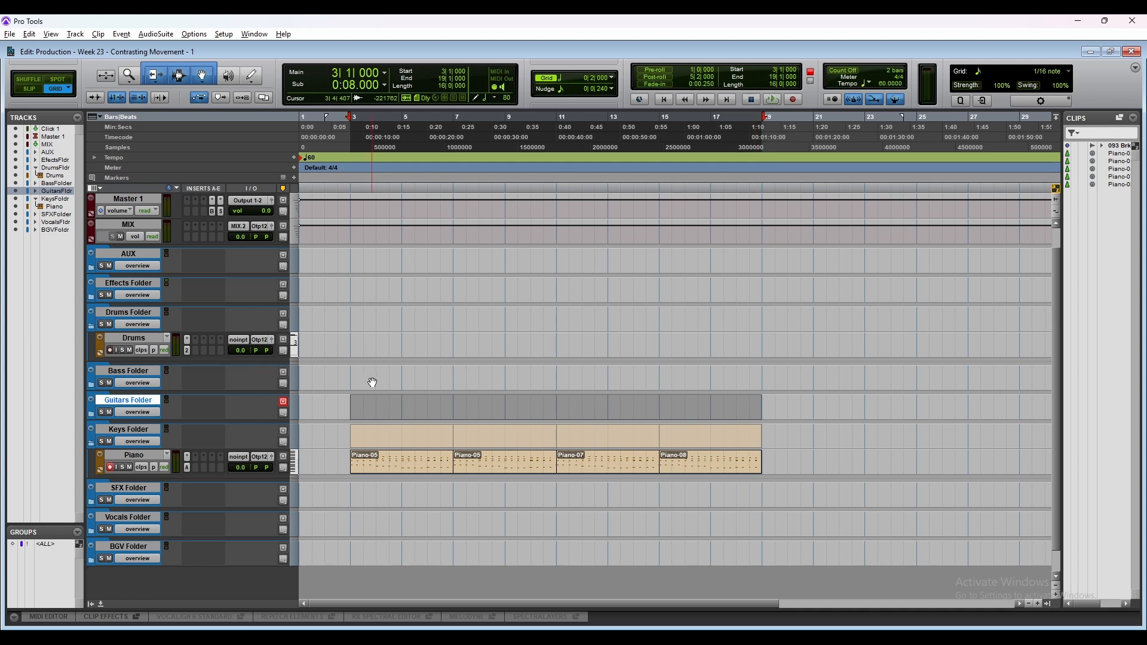
Step: Put the edit cursor at bar 3, expand the Guitars Folder and add four tracks in it, Guitar 1 1 to Guitar 1 4
{"action": "left_click", "coordinate": [351, 346]}
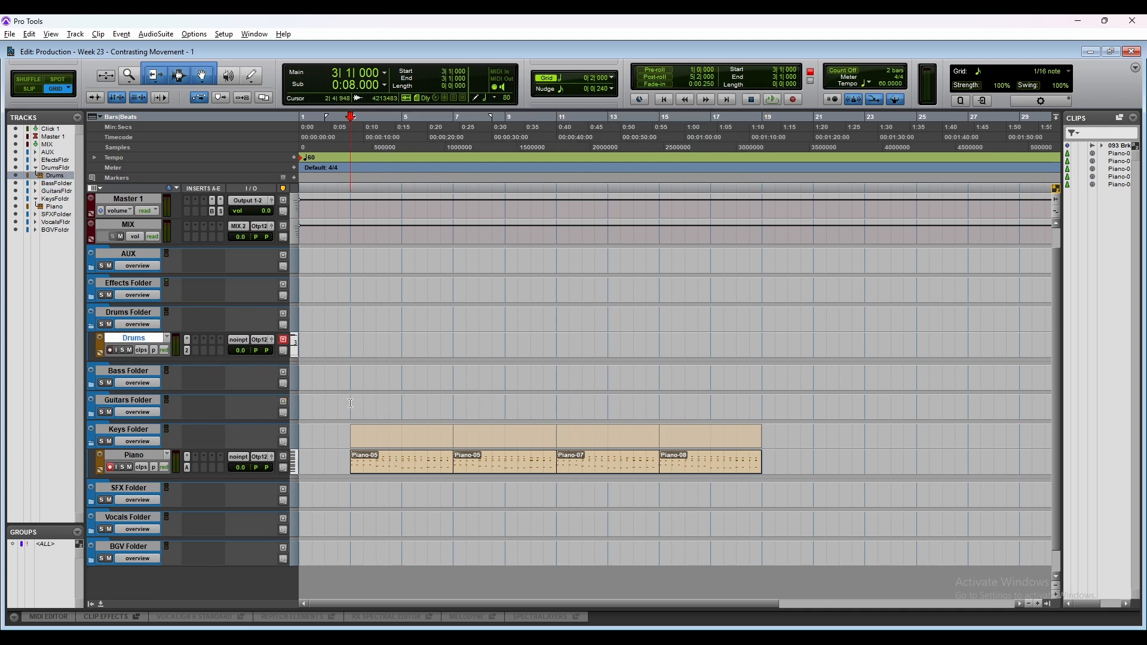
{"action": "left_click", "coordinate": [91, 414]}
{"action": "left_click", "coordinate": [126, 401]}
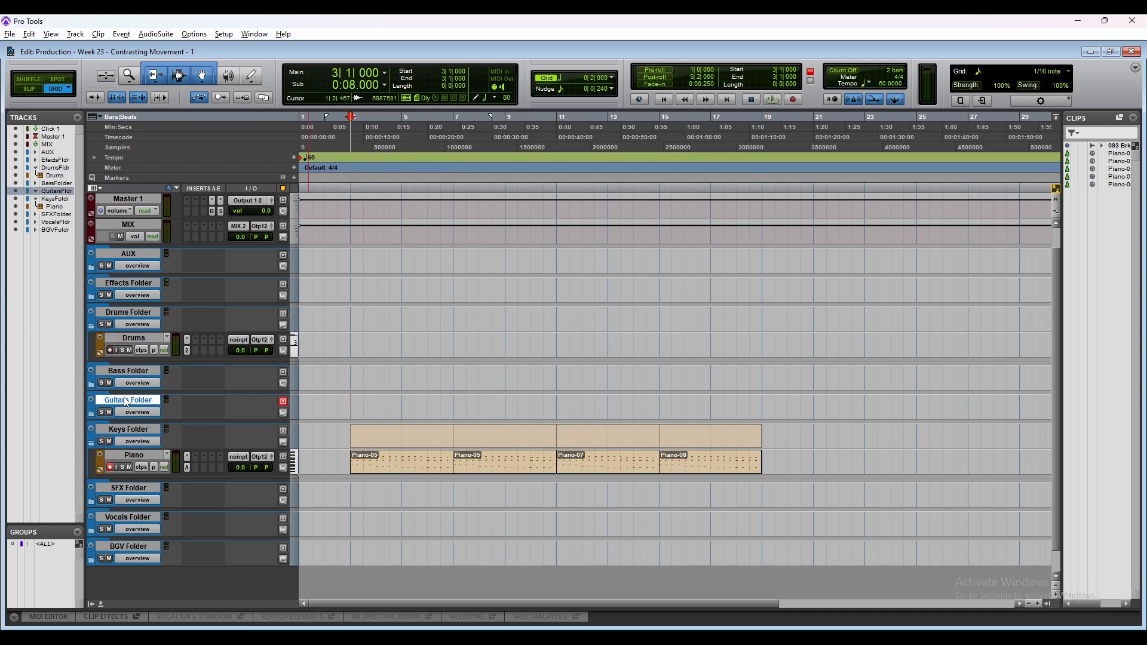
{"action": "key", "text": "ctrl+shift+n"}
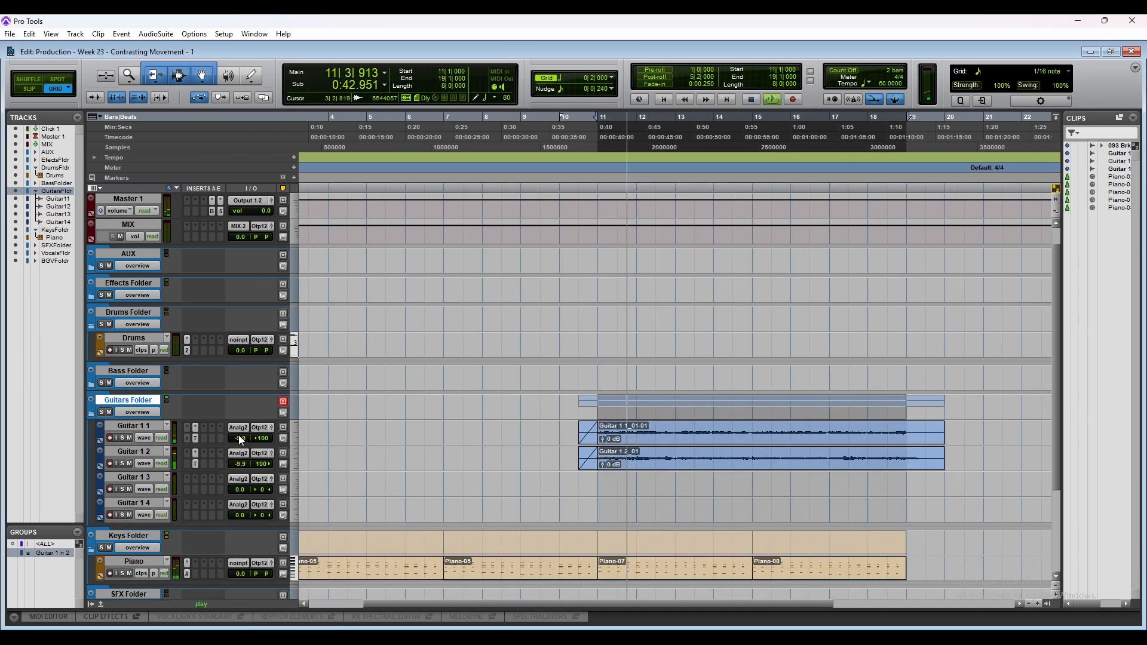
Step: Raise the rhythm channel volume of the Tone King Imperial MKII amp on Guitar 1 1 and close the plug-in
{"action": "left_click", "coordinate": [195, 439]}
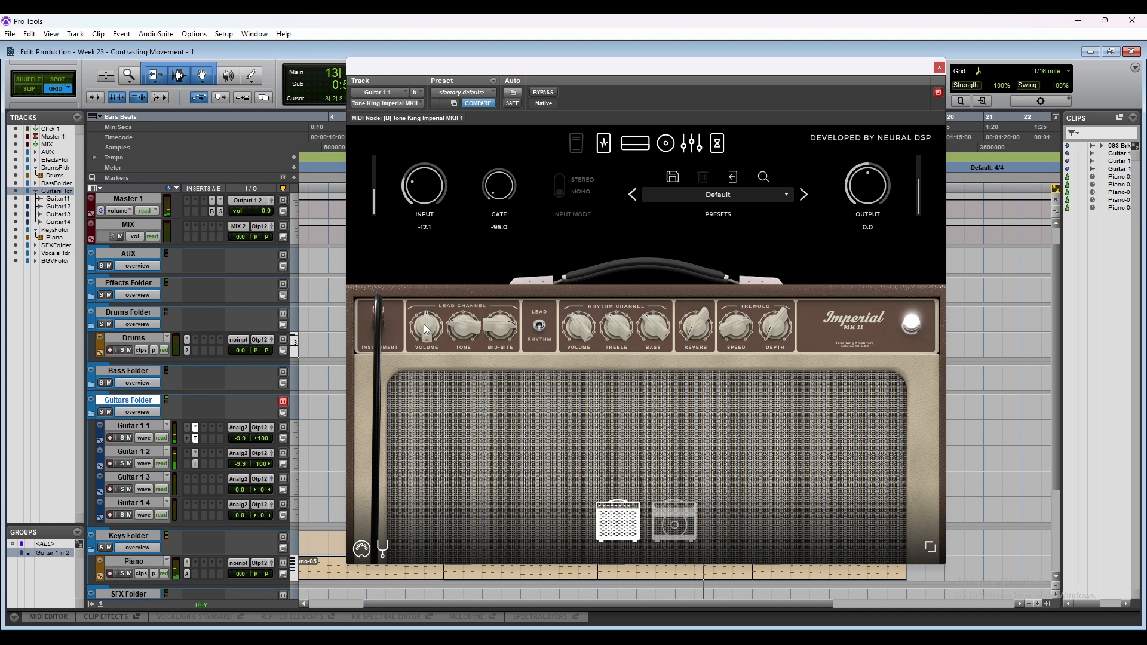
{"action": "left_click_drag", "start_coordinate": [579, 323], "coordinate": [572, 300]}
{"action": "left_click", "coordinate": [940, 69]}
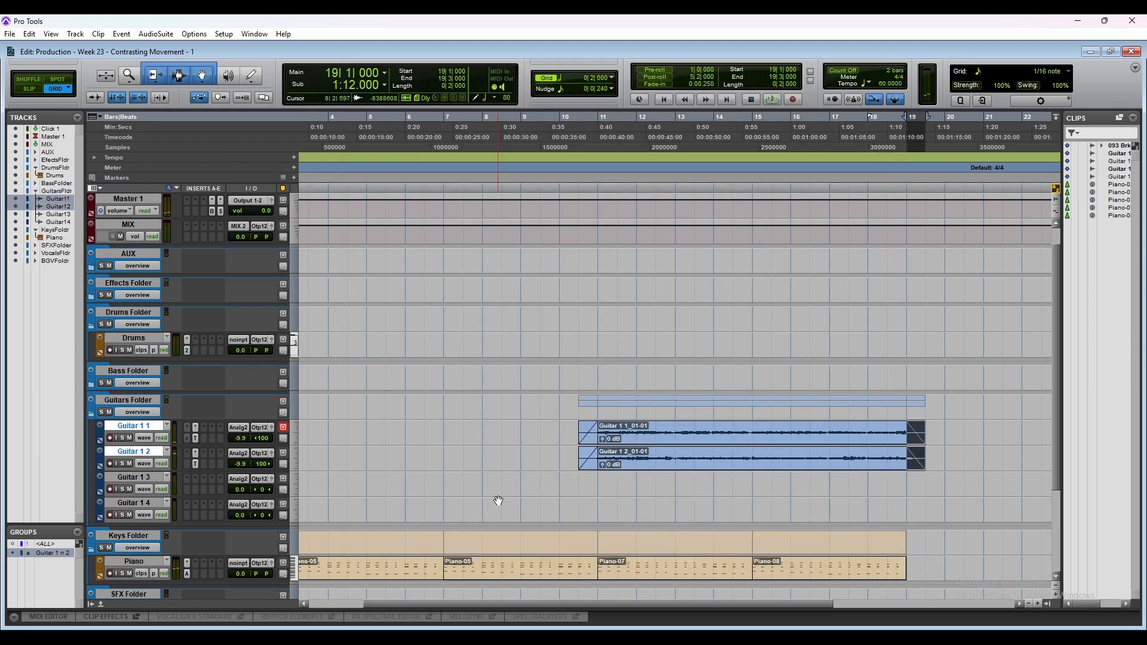
Step: Place the edit cursor at bar 3 on Guitar 1 3 and select the Keys Folder
{"action": "key", "text": "ctrl+bracketleft"}
{"action": "left_click", "coordinate": [338, 479]}
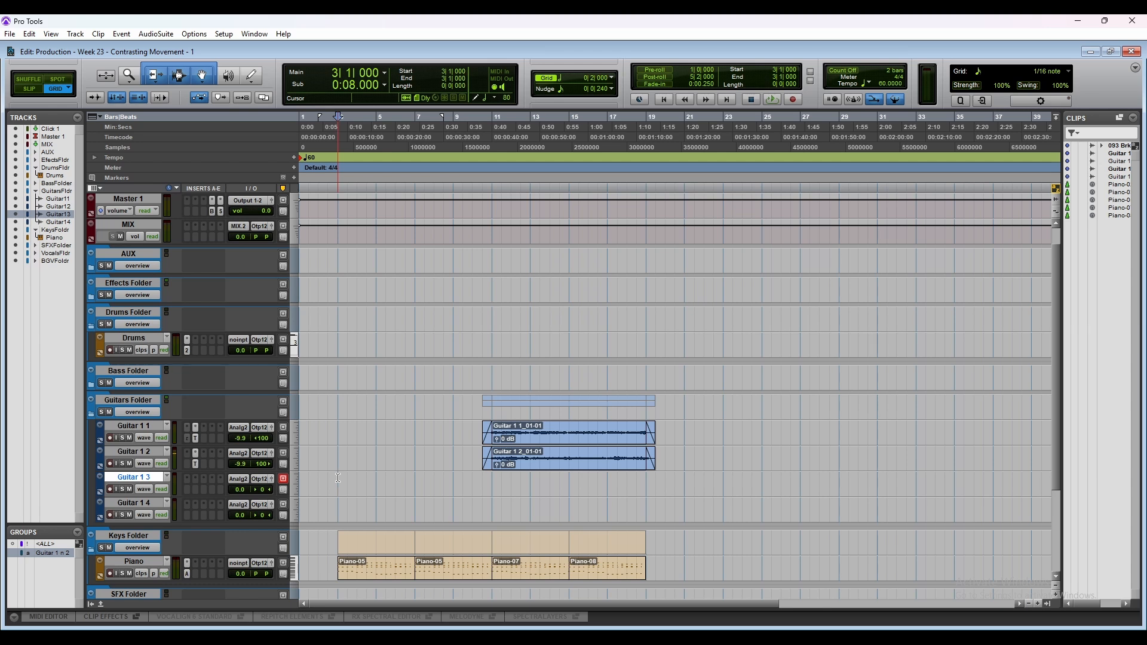
{"action": "scroll", "coordinate": [339, 478], "scroll_direction": "down", "scroll_amount": 1}
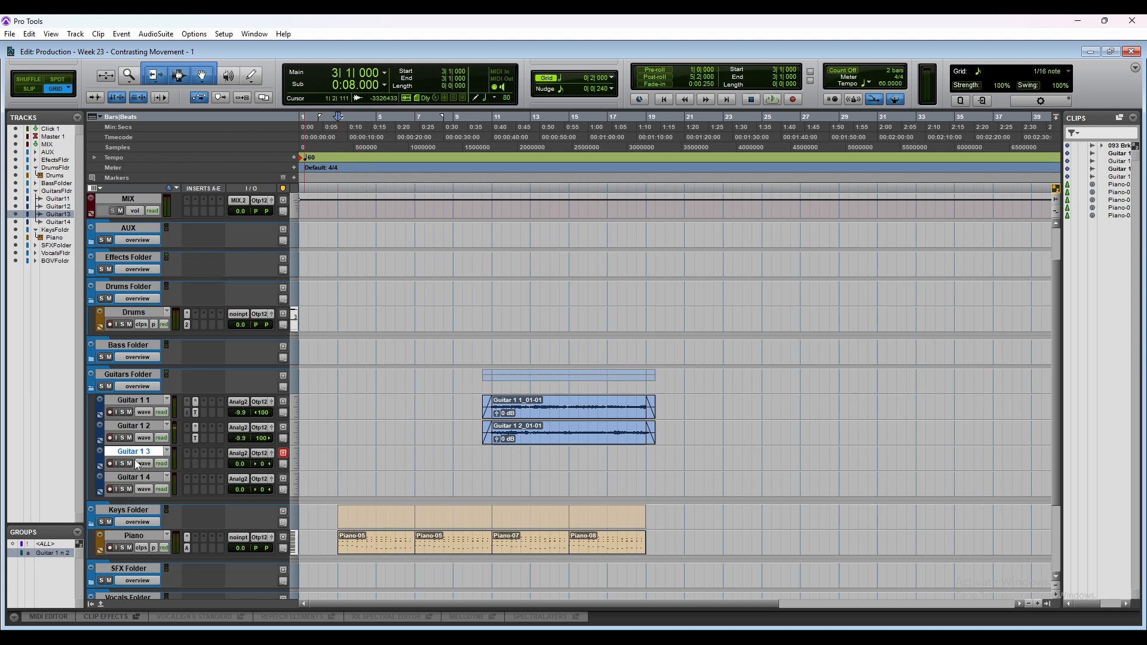
{"action": "scroll", "coordinate": [128, 514], "scroll_direction": "down", "scroll_amount": 2}
{"action": "left_click", "coordinate": [106, 456]}
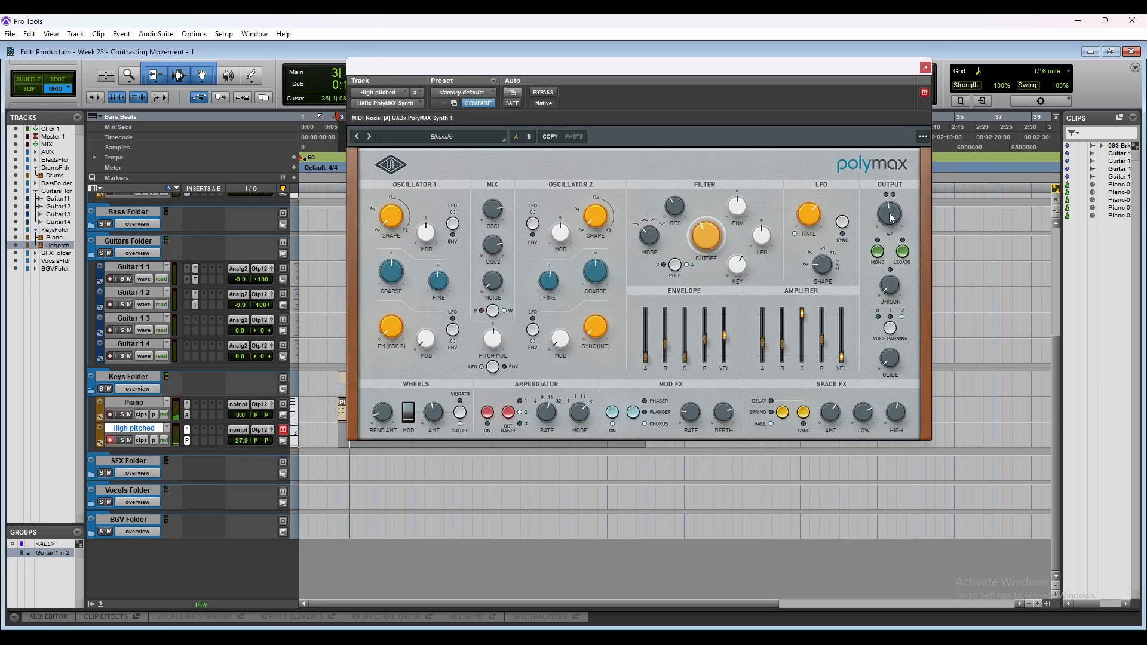
Step: Set the High pitched track's volume to -24.8 dB and record a short take from bar 3
{"action": "left_click_drag", "start_coordinate": [242, 443], "coordinate": [241, 447]}
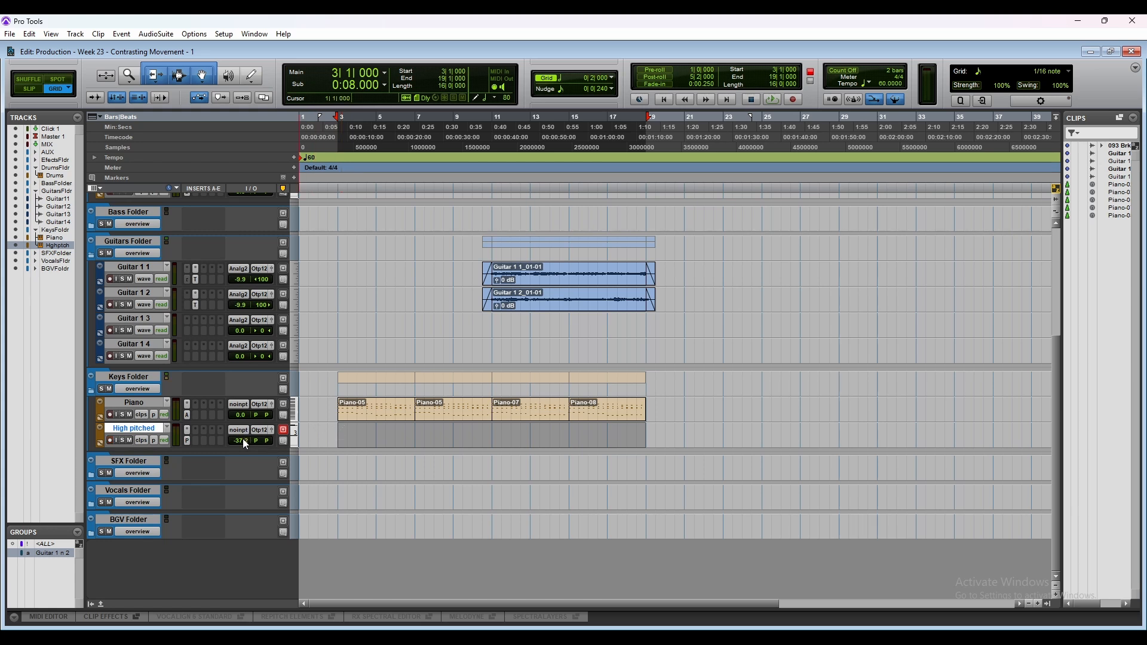
{"action": "mouse_move", "coordinate": [242, 440]}
{"action": "left_mouse_down"}
{"action": "mouse_move", "coordinate": [247, 419]}
{"action": "mouse_move", "coordinate": [250, 433]}
{"action": "left_mouse_up"}
{"action": "key", "text": "ctrl+space"}
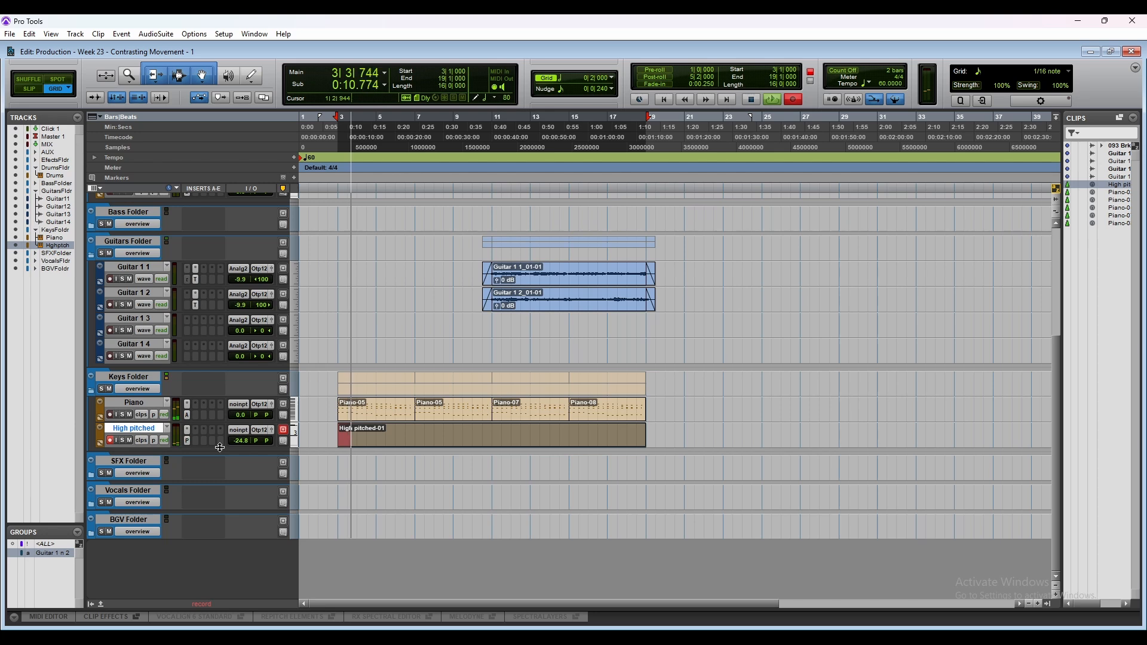
{"action": "key", "text": "space"}
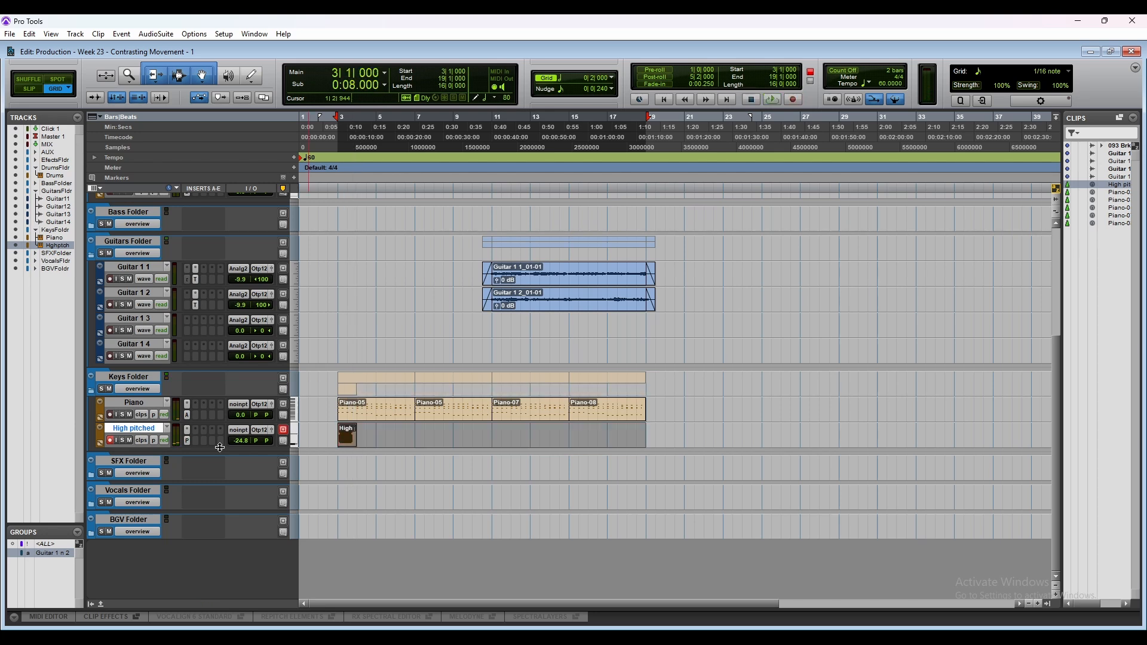
Step: Lengthen the F5 and E5 notes of the High pitched clip to nearly bar 19 in the MIDI Editor and return to the Edit window
{"action": "double_click", "coordinate": [410, 407]}
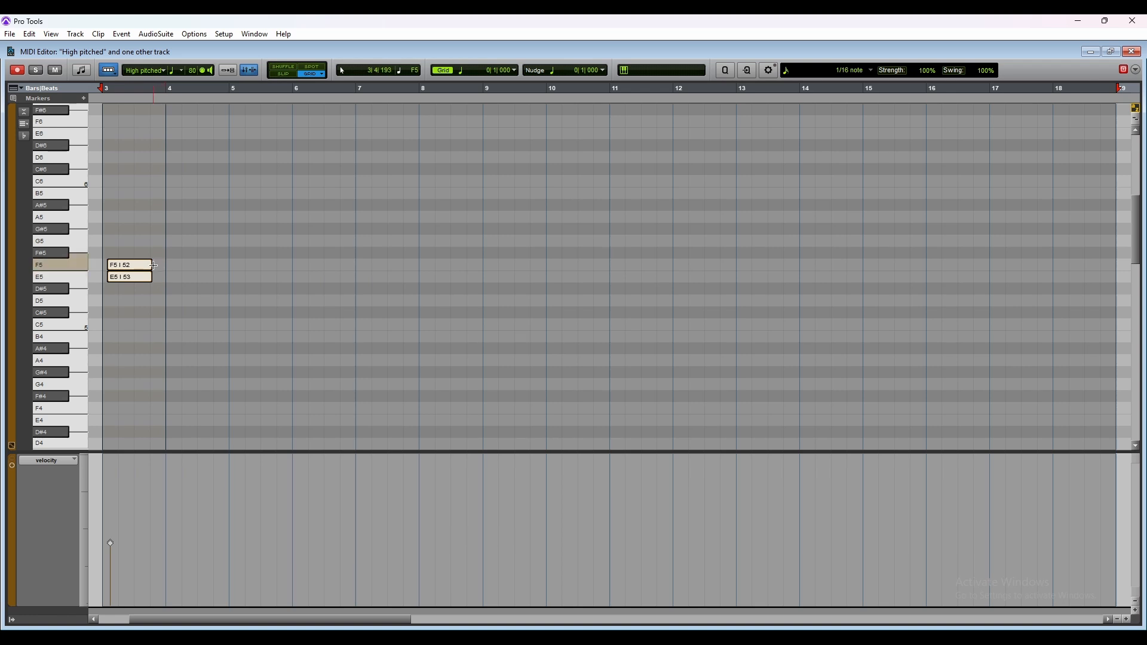
{"action": "left_click_drag", "start_coordinate": [152, 265], "coordinate": [1099, 253]}
{"action": "key", "text": "ctrl+equal"}
Step: Play the arrangement from bar 9 to listen to the guitars together with the keys
{"action": "left_click", "coordinate": [520, 305]}
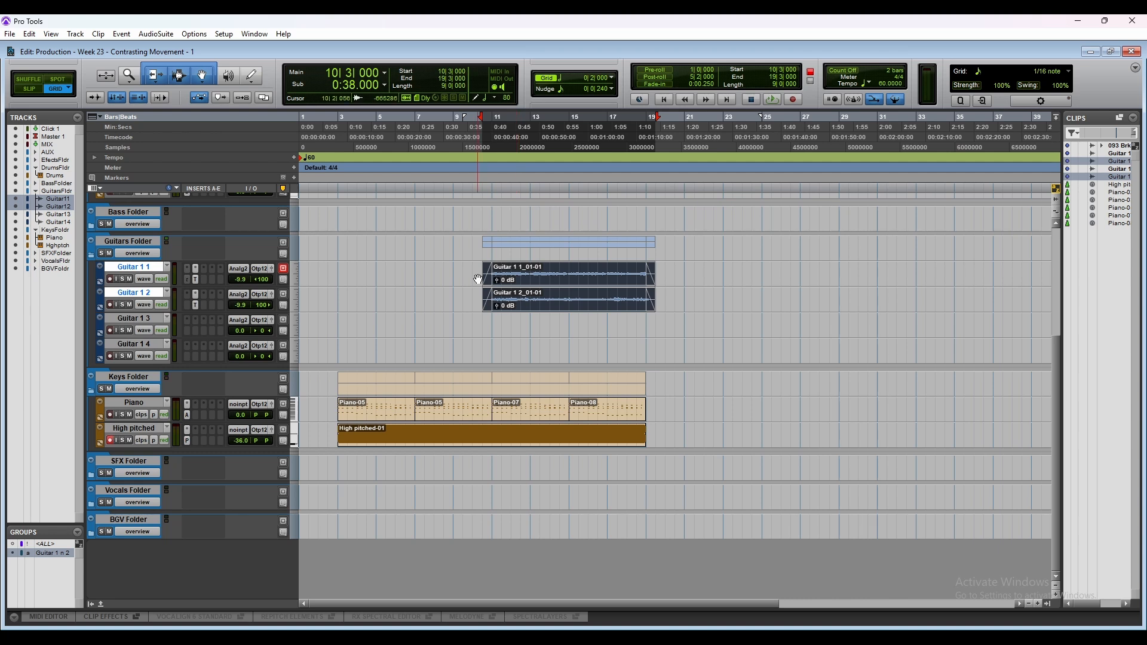
{"action": "left_click", "coordinate": [449, 269]}
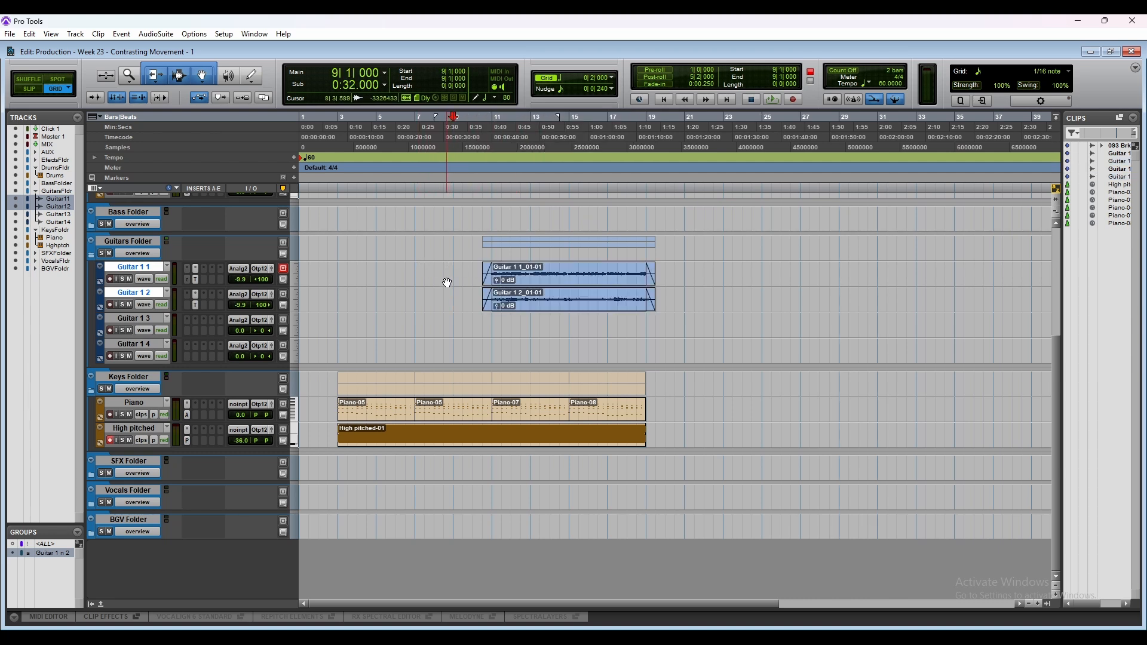
{"action": "key", "text": "space"}
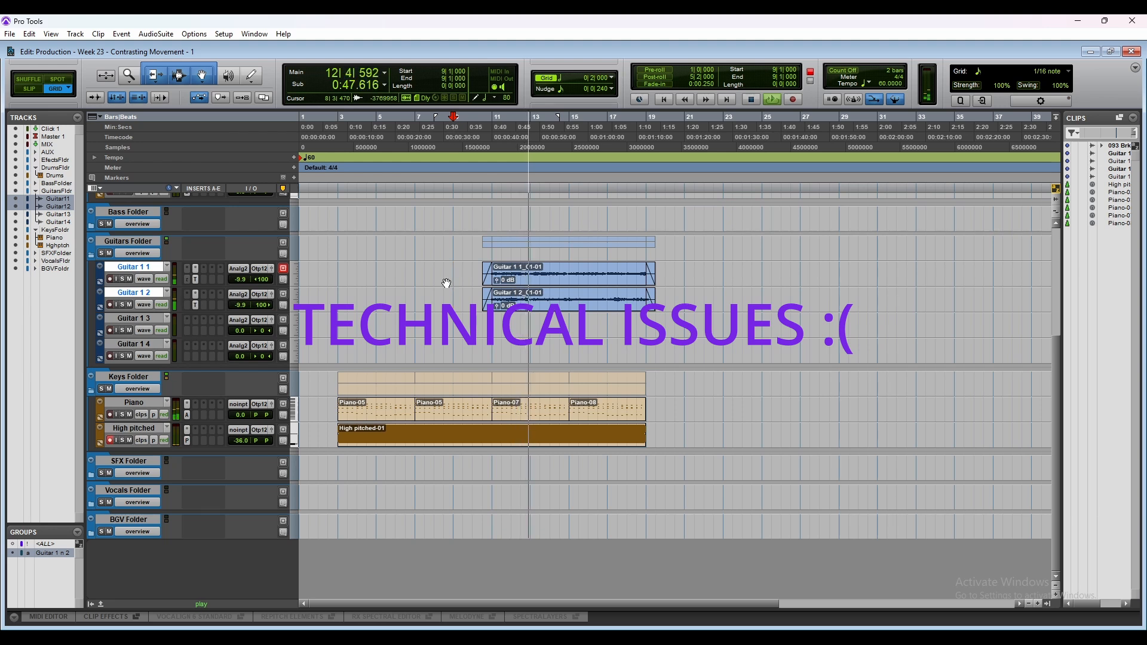
{"action": "key", "text": "space"}
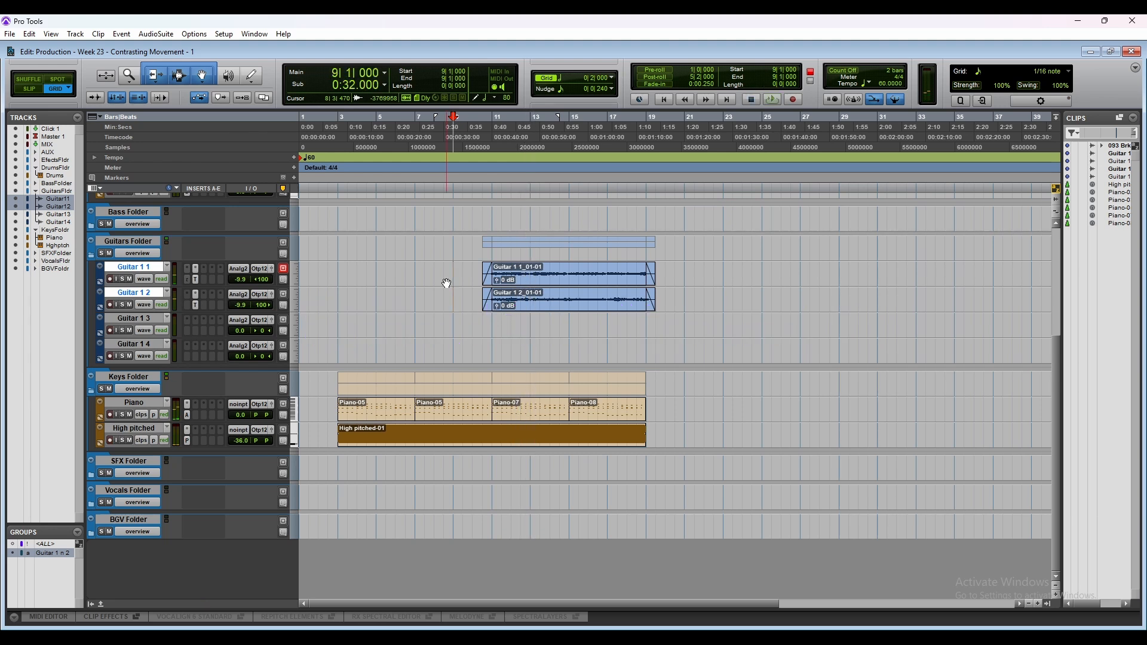
Step: Clear the old takes from Guitar 1 1 and Guitar 1 2 and record new ones on both tracks
{"action": "left_click", "coordinate": [528, 314]}
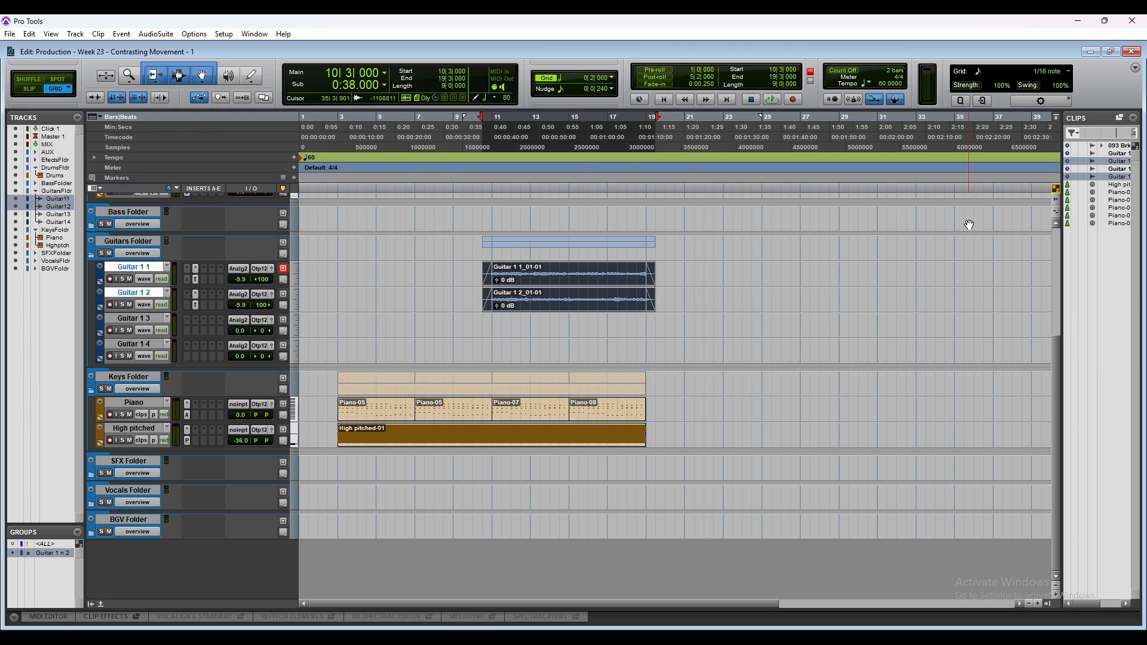
{"action": "key", "text": "ctrl+z"}
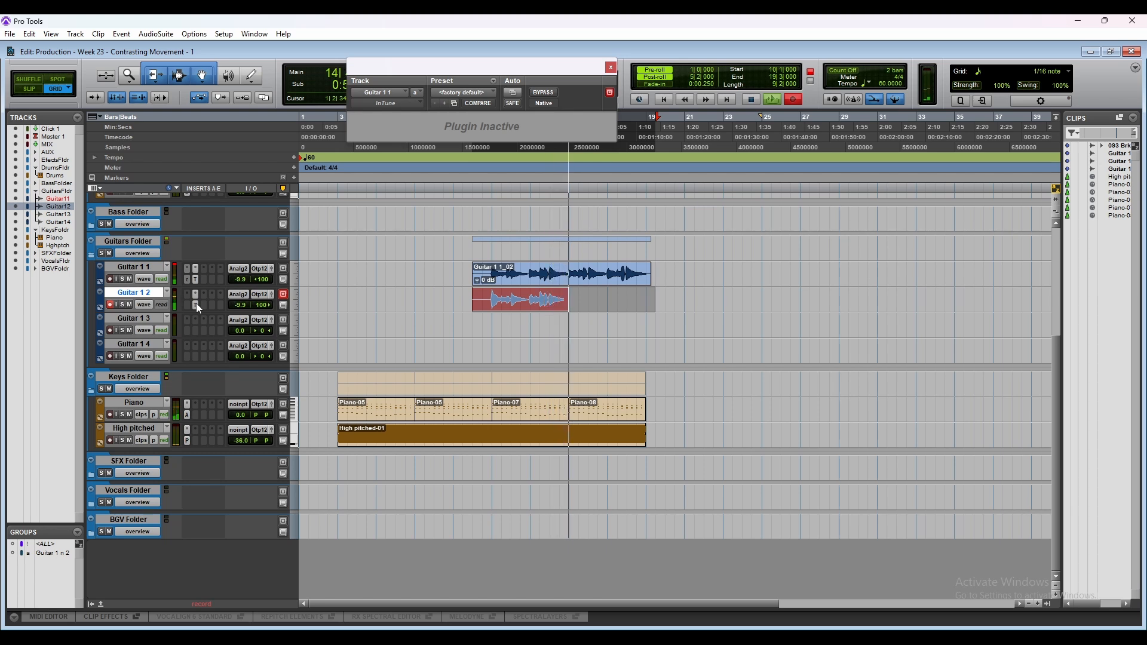
{"action": "key", "text": "space"}
Step: Set the grid to 1/4 note and select the new clip on Guitar 1 2 for editing
{"action": "left_click", "coordinate": [479, 276]}
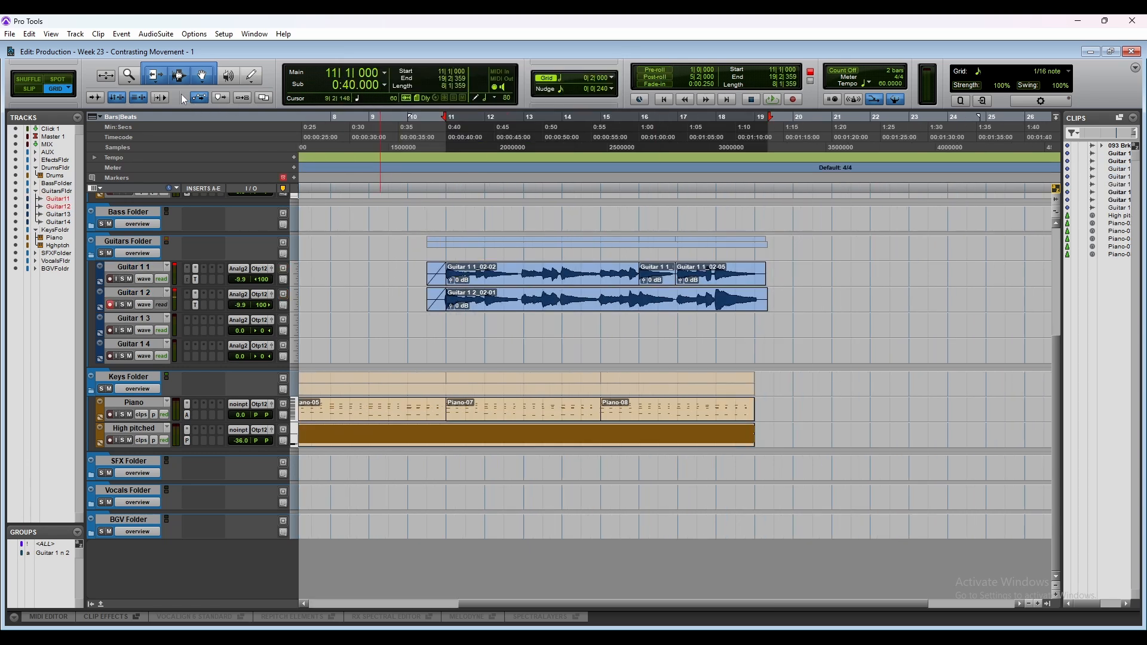
{"action": "left_click", "coordinate": [561, 79]}
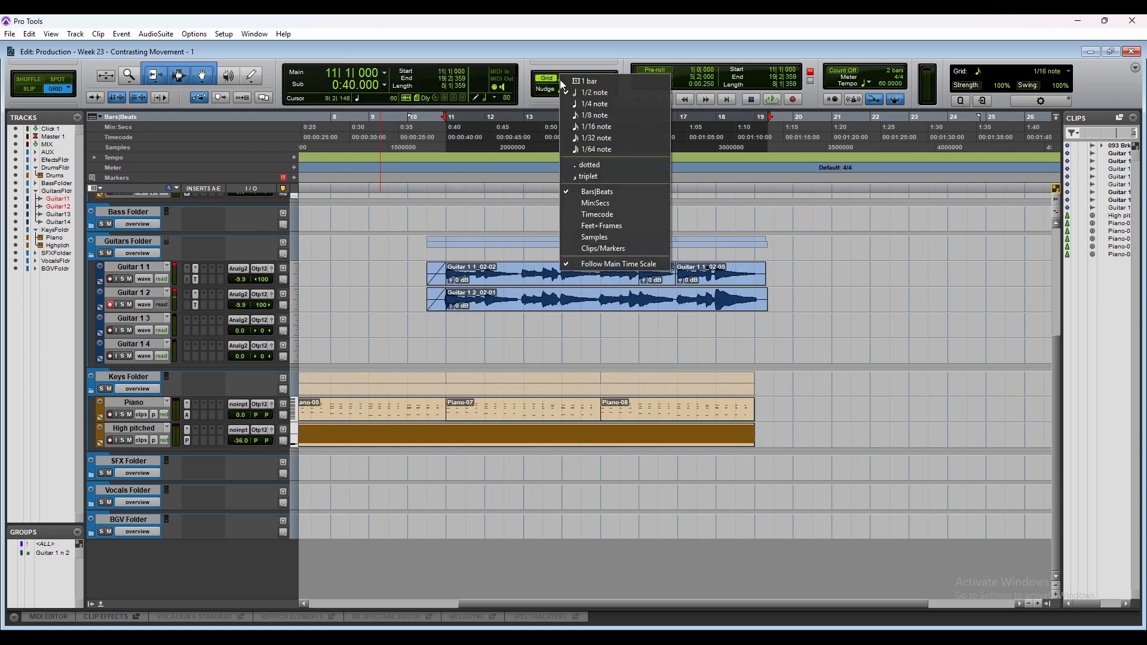
{"action": "left_click", "coordinate": [582, 102]}
{"action": "left_click", "coordinate": [489, 294]}
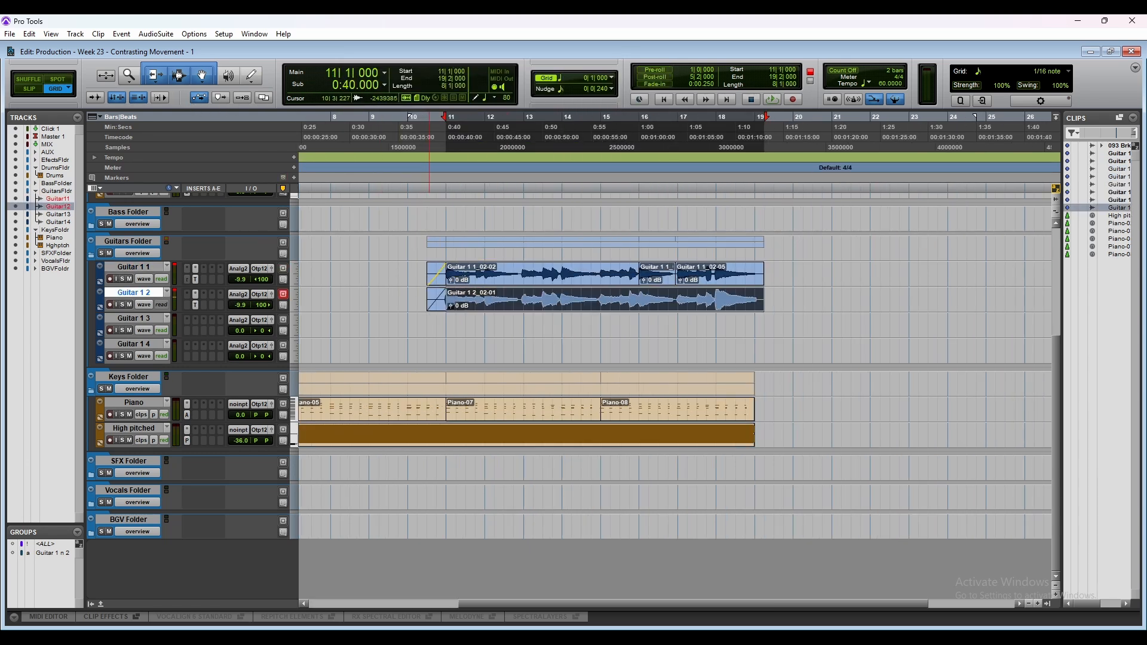
Step: Trim the starts of the Guitar 1 1 and Guitar 1 2 clips to bar 10 beat 4
{"action": "left_click", "coordinate": [431, 277]}
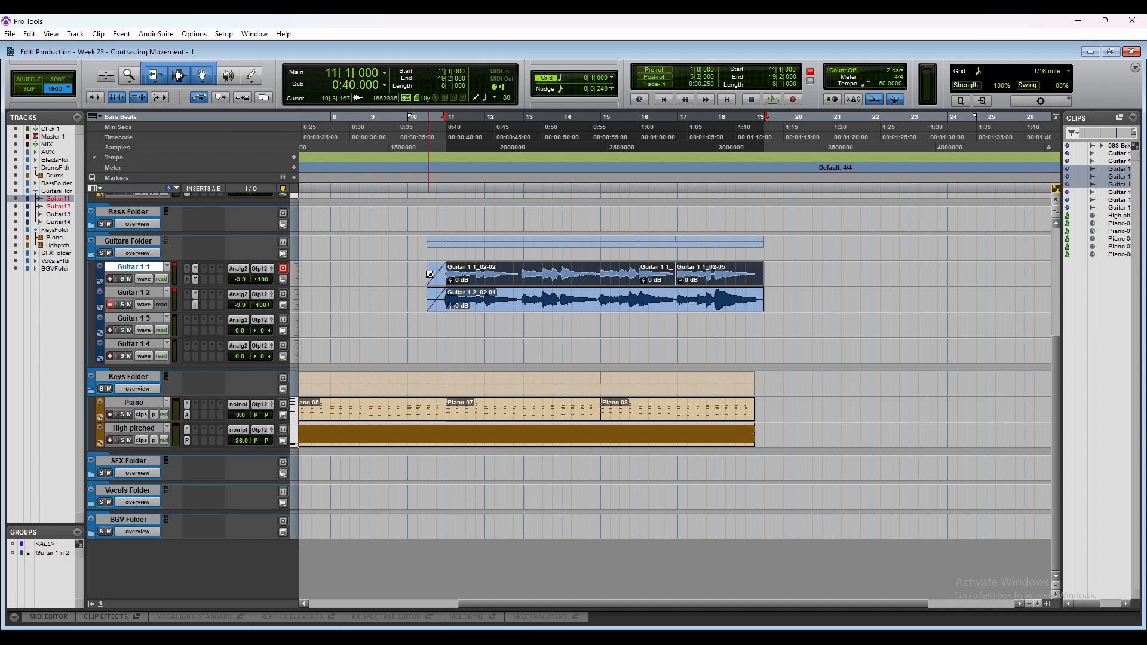
{"action": "left_click", "coordinate": [431, 268]}
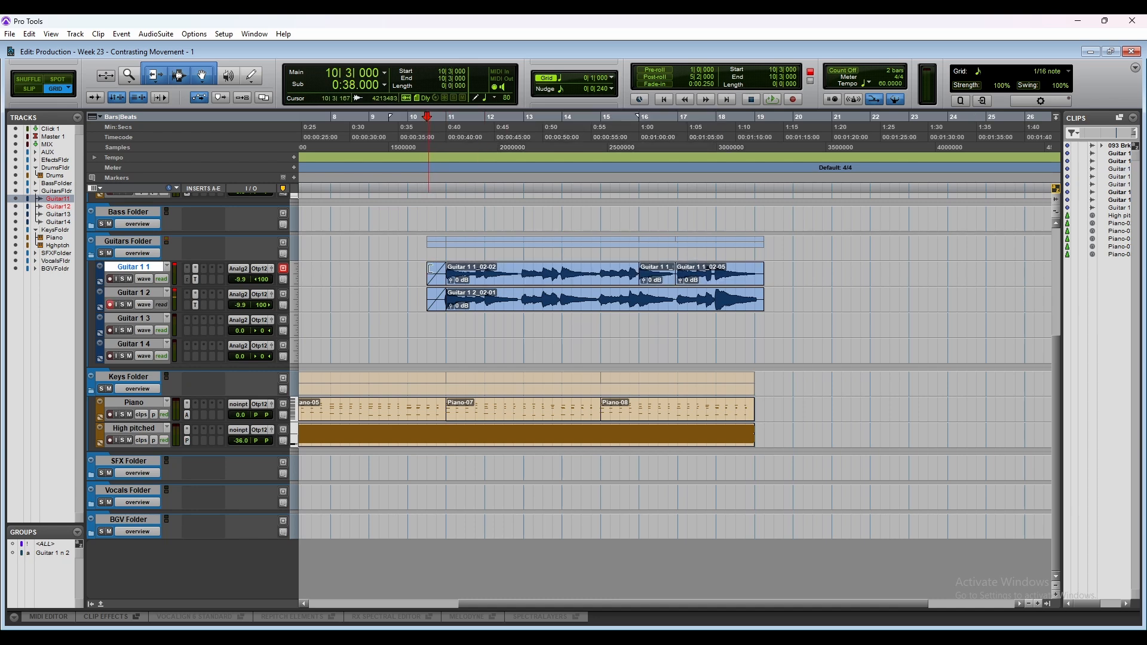
{"action": "left_click_drag", "start_coordinate": [428, 275], "coordinate": [433, 300]}
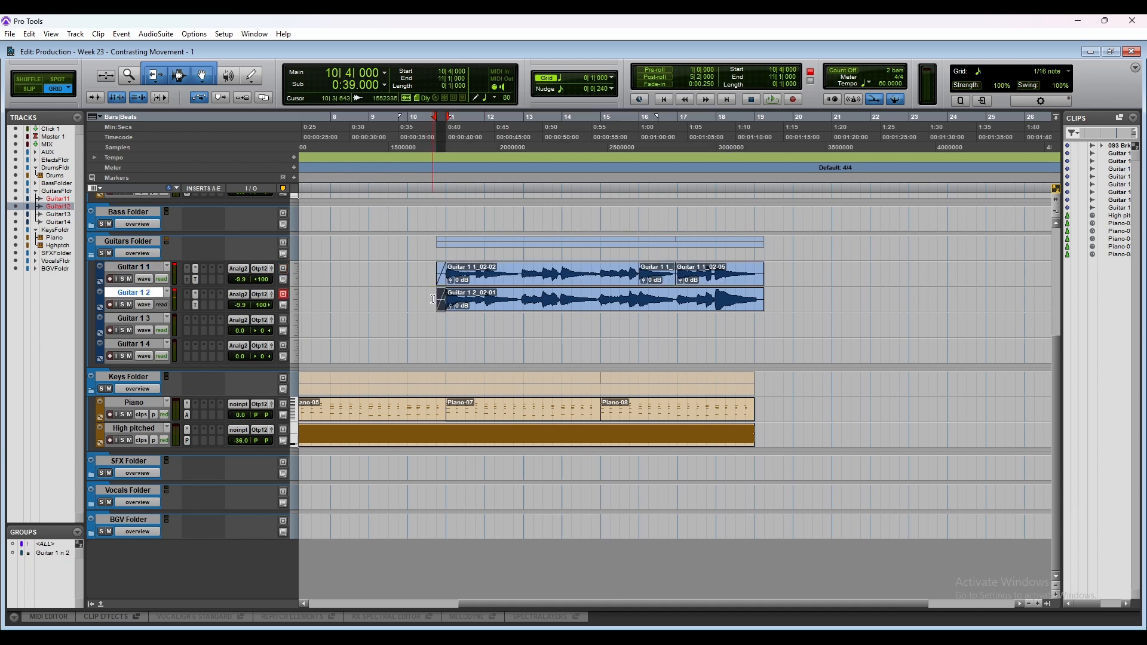
{"action": "key", "text": "r"}
{"action": "key", "text": "r"}
{"action": "key", "text": "t"}
{"action": "key", "text": "t"}
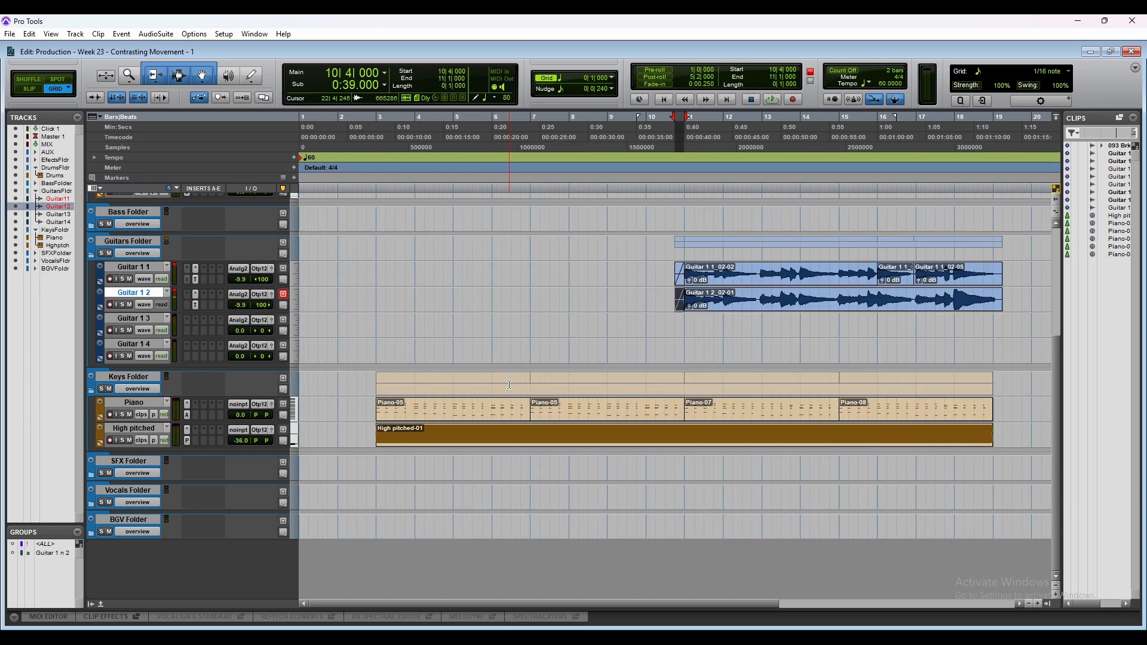
Step: Cut the section from 7|4|057 to 11|4|707 out of the Woodland Atmosphere clip in Shuffle mode and play across the edit
{"action": "left_click", "coordinate": [376, 320]}
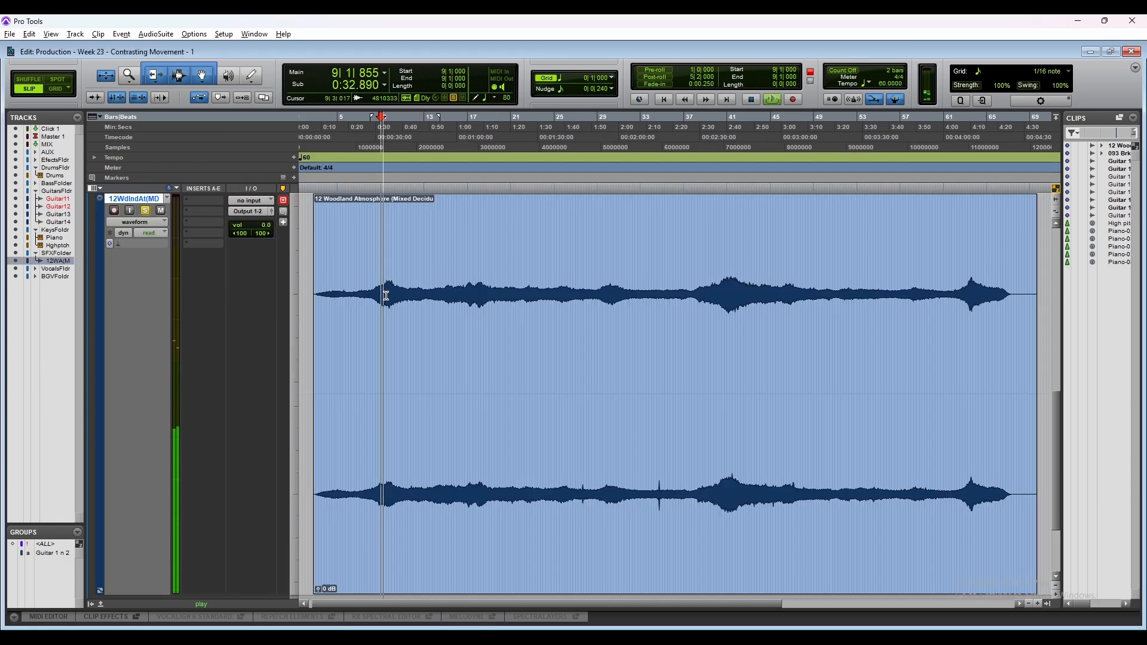
{"action": "key", "text": "t"}
{"action": "key", "text": "t"}
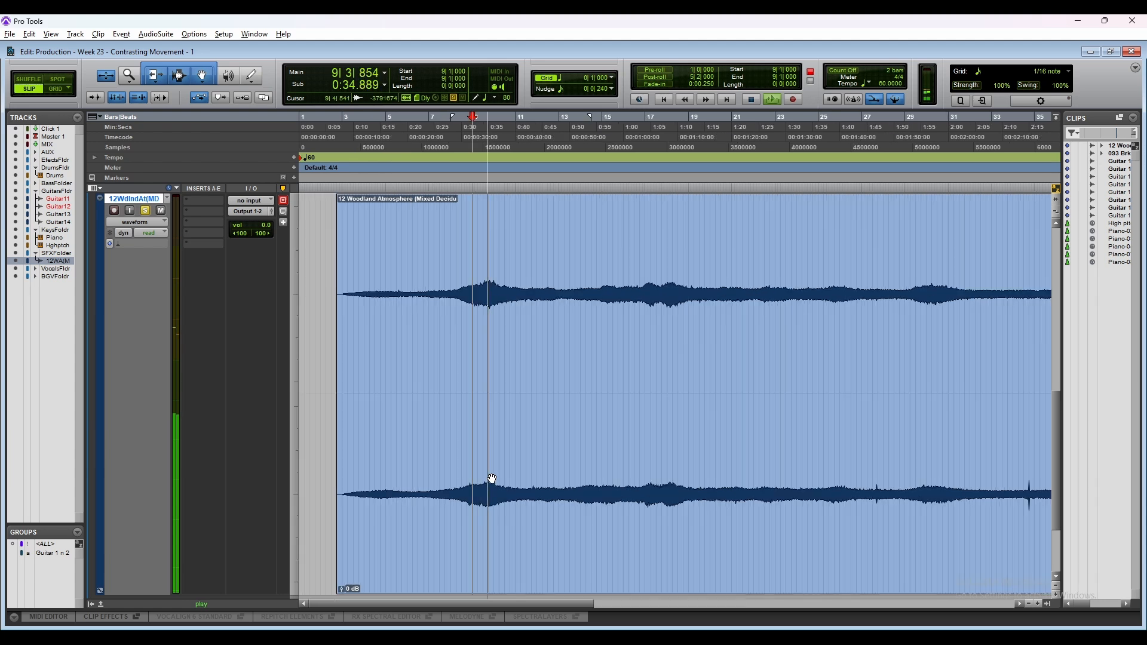
{"action": "left_click_drag", "start_coordinate": [592, 281], "coordinate": [772, 282]}
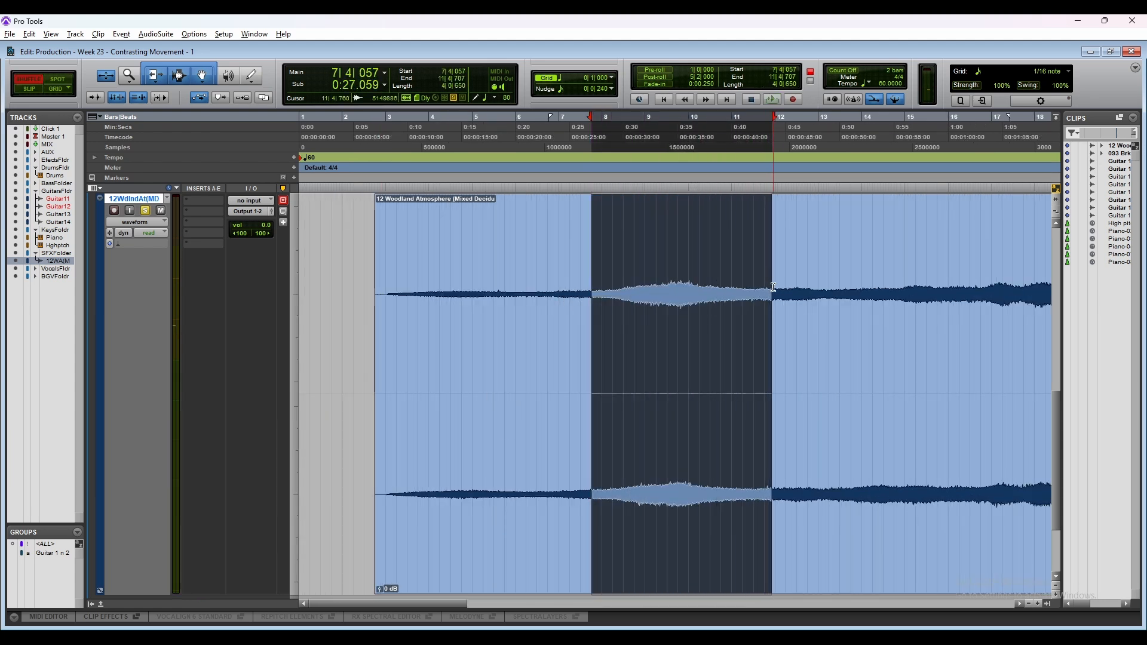
{"action": "key", "text": "Delete"}
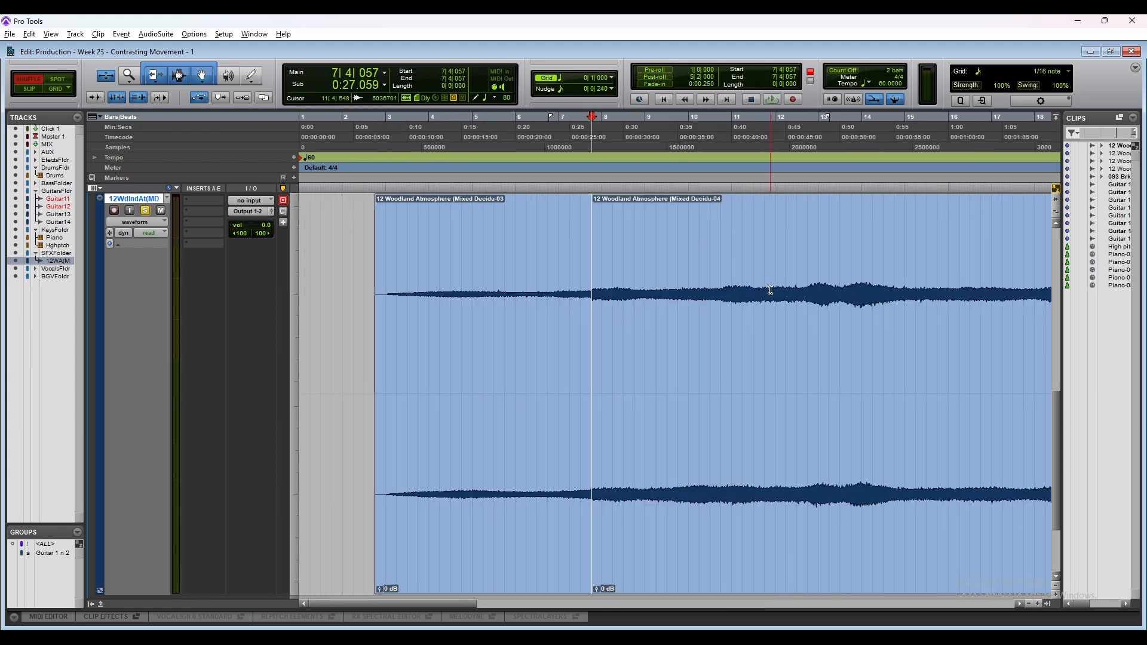
{"action": "left_click", "coordinate": [565, 276]}
{"action": "key", "text": "space"}
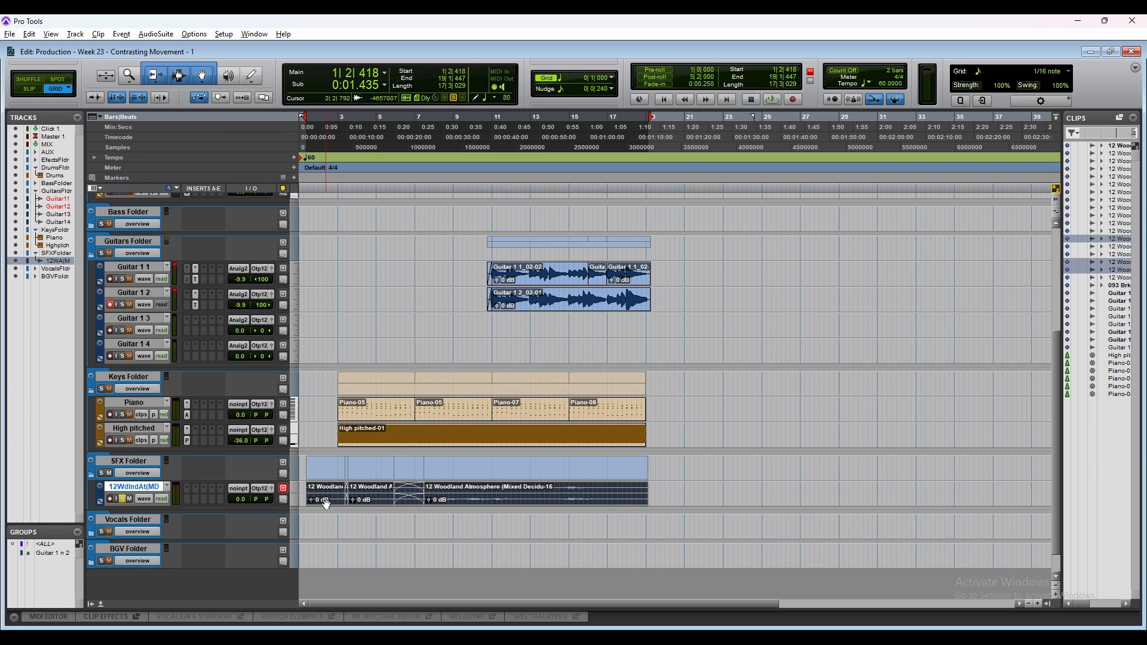
Step: Move the Woodland Atmosphere clips to start at bar 3, lower their track to about -22.8 dB and unsolo it
{"action": "left_click_drag", "start_coordinate": [332, 508], "coordinate": [359, 508]}
{"action": "left_click_drag", "start_coordinate": [240, 499], "coordinate": [243, 523]}
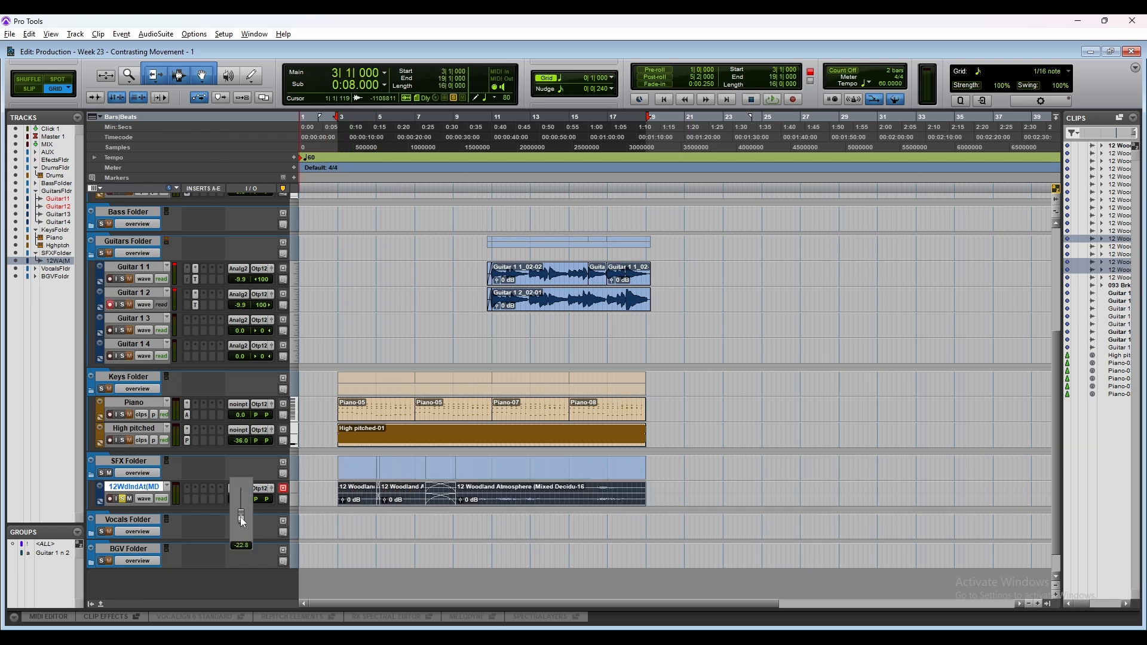
{"action": "left_click", "coordinate": [122, 499]}
Step: Play the mix from bar 3 and set the Woodland Atmosphere track's volume to -30 dB
{"action": "key", "text": "space"}
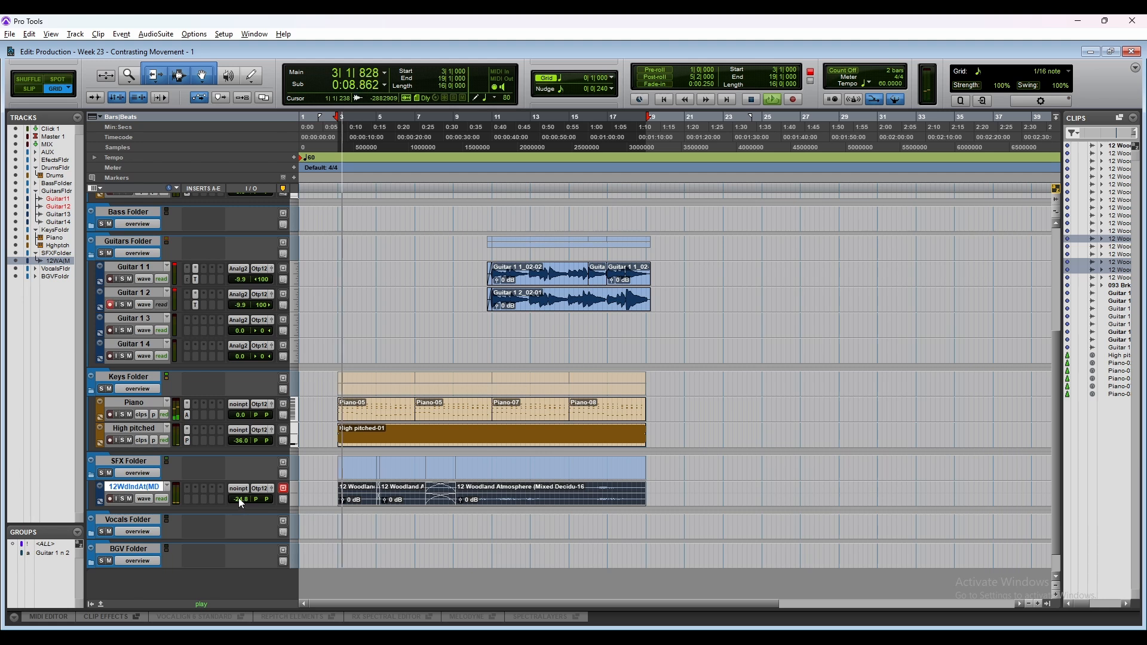
{"action": "left_click_drag", "start_coordinate": [239, 499], "coordinate": [243, 566]}
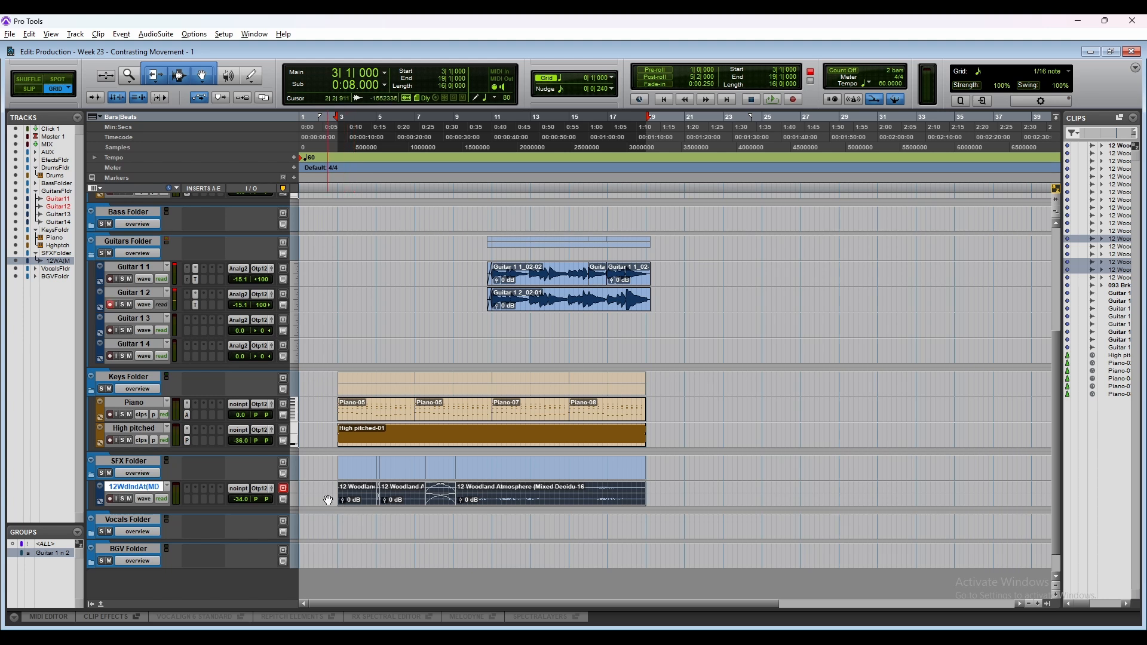
{"action": "left_click", "coordinate": [238, 500]}
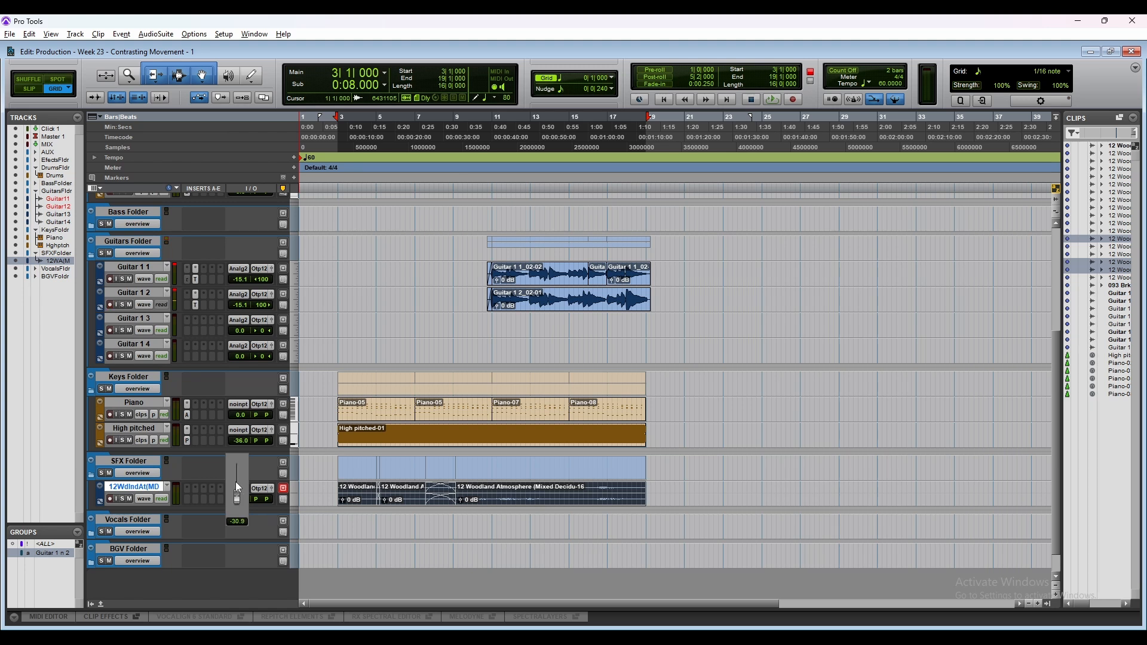
{"action": "left_click_drag", "start_coordinate": [236, 479], "coordinate": [236, 478]}
Step: Add a stereo instrument track with a Low Hits part under the Drums Folder and play bars 3 to 19
{"action": "left_click", "coordinate": [333, 336]}
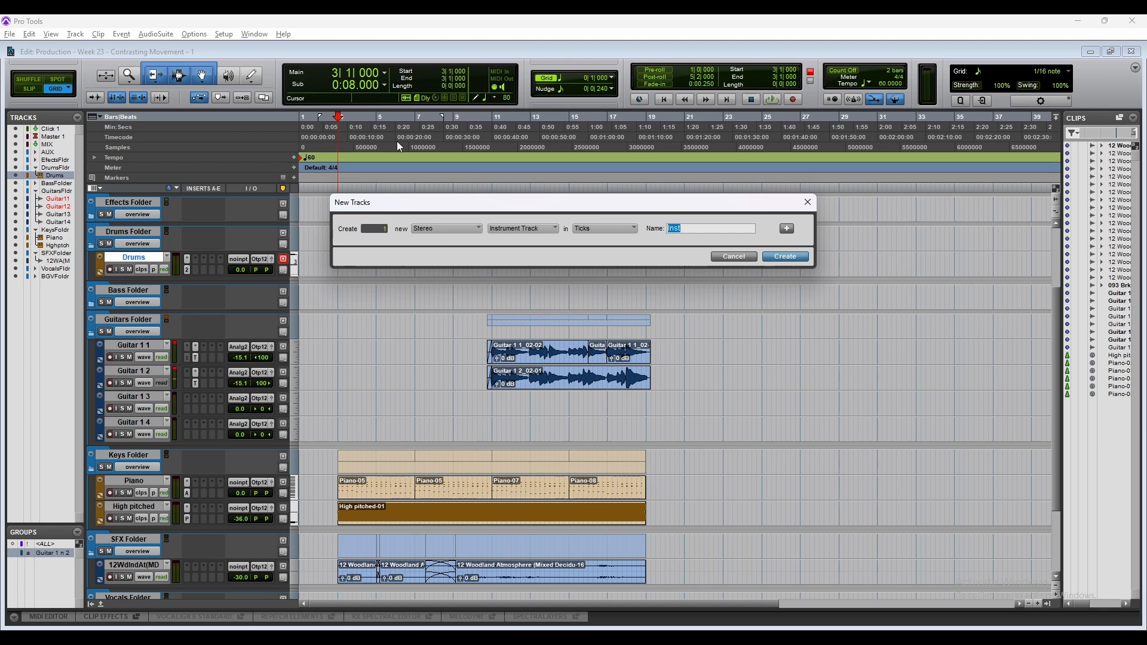
{"action": "type", "text": "Low Hits"}
{"action": "key", "text": "Return"}
{"action": "left_click_drag", "start_coordinate": [339, 289], "coordinate": [645, 289]}
{"action": "key", "text": "space"}
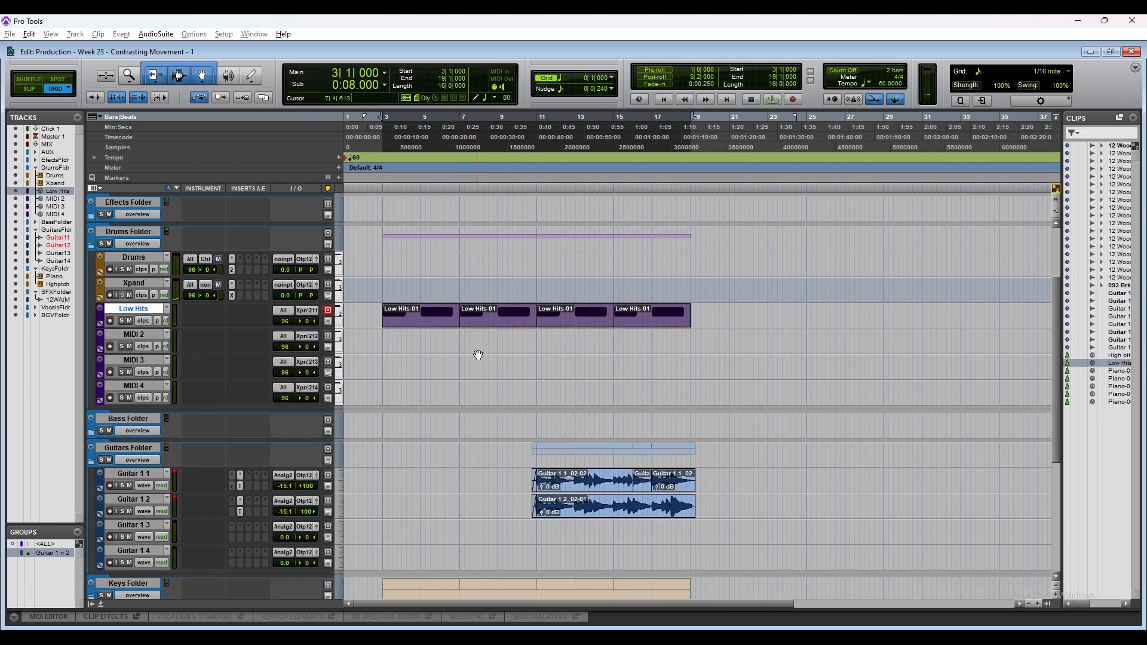
Step: Bring in 28 Chain Large Metal Chain from the BBC Complete Sound Effects Library in File Explorer and put its track in the SFX Folder
{"action": "key", "text": "alt+Tab"}
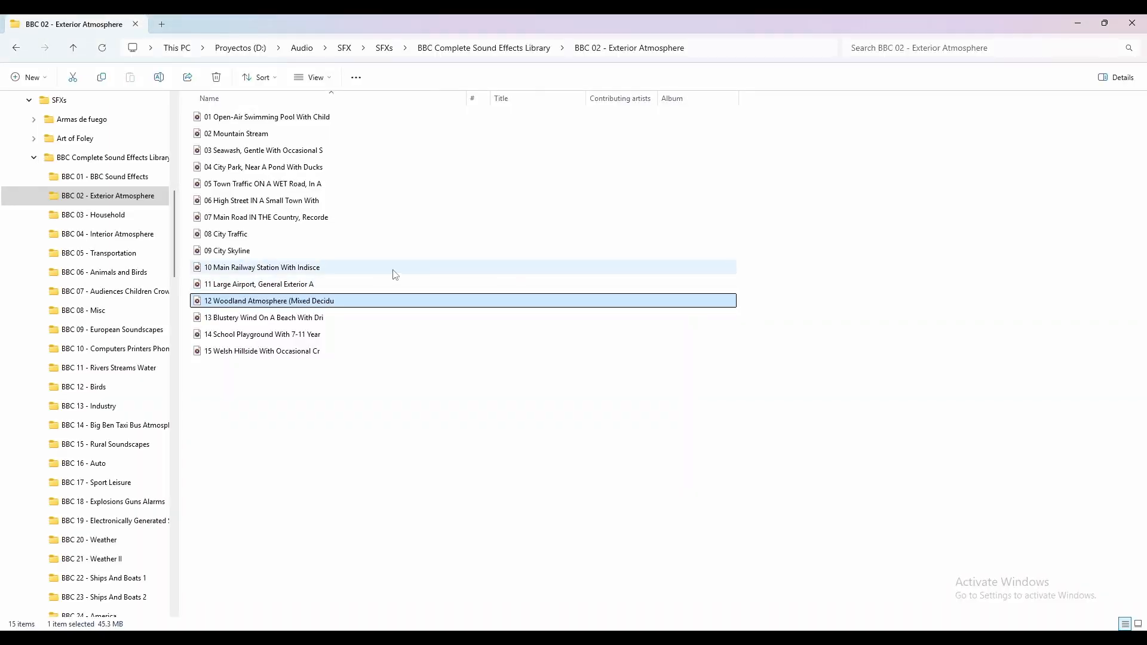
{"action": "left_click", "coordinate": [15, 49]}
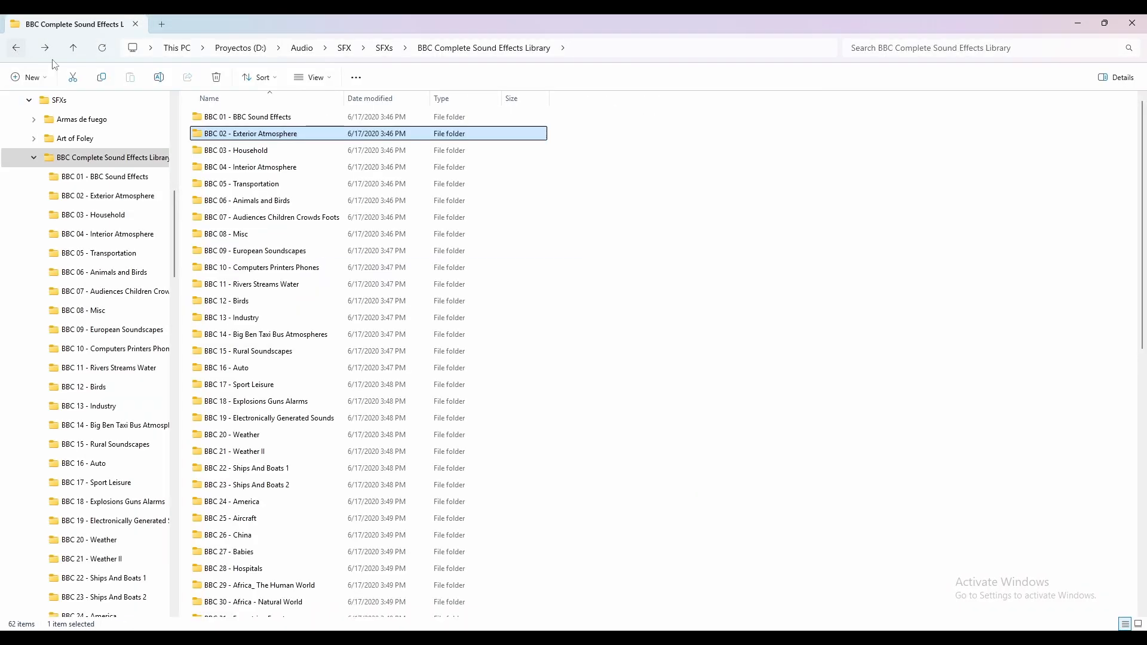
{"action": "key", "text": "alt+Tab"}
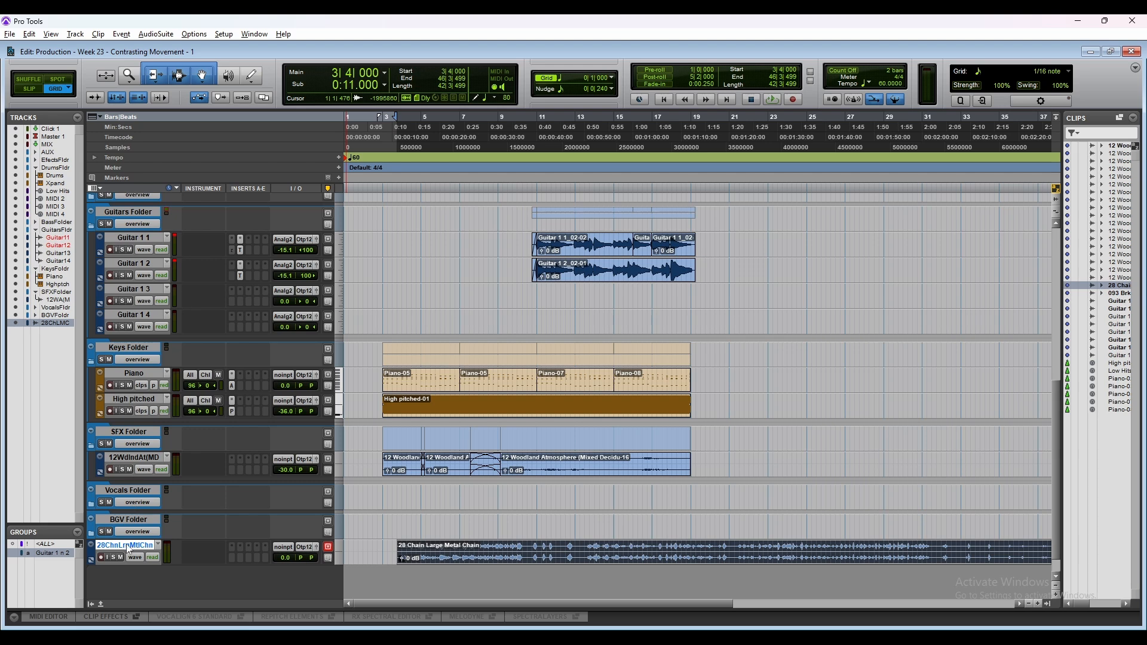
{"action": "left_click_drag", "start_coordinate": [129, 550], "coordinate": [194, 490]}
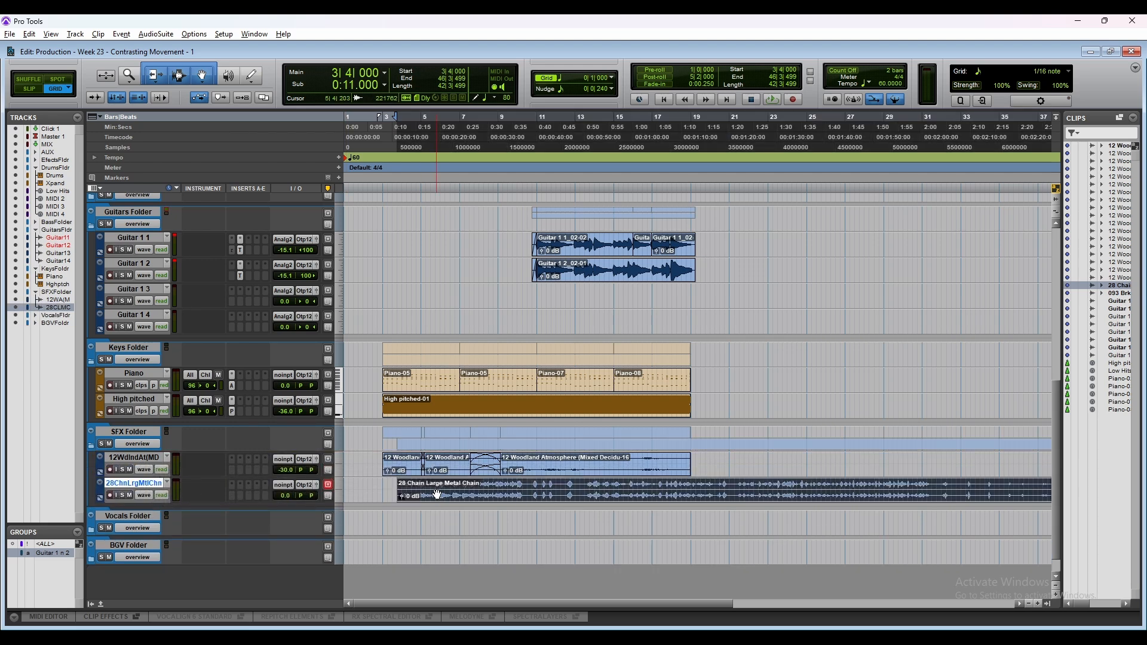
Step: Solo the 28 Chain Large Metal Chain track, play it and enlarge its waveform
{"action": "key", "text": "shift+s"}
{"action": "key", "text": "space"}
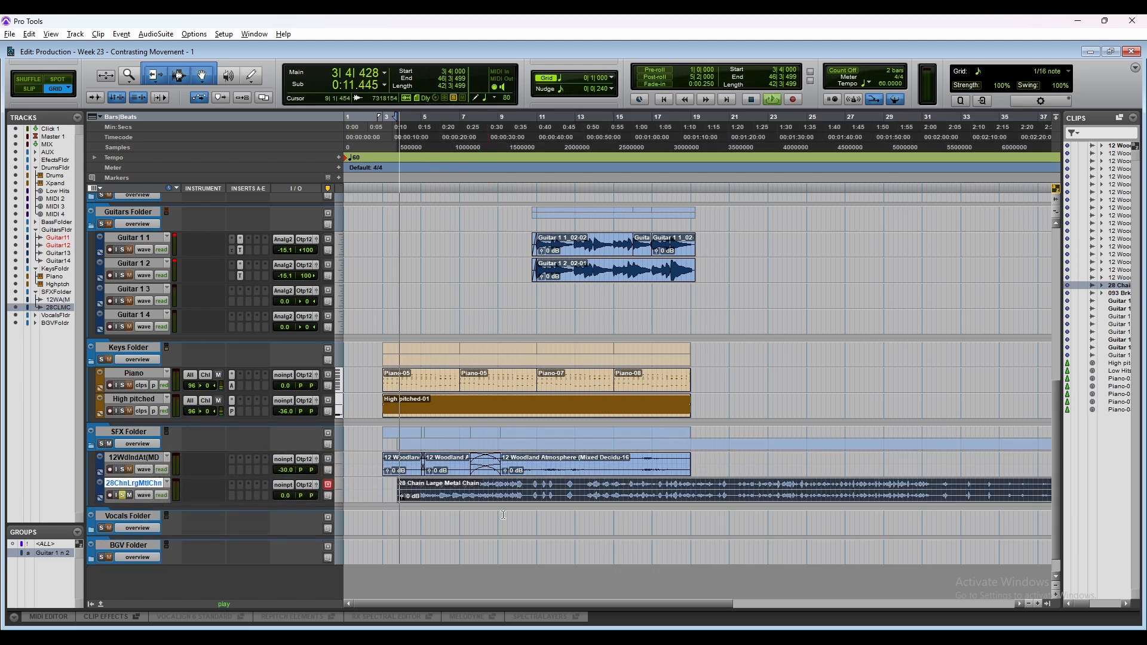
{"action": "key", "text": "t"}
{"action": "key", "text": "t"}
{"action": "key", "text": "e"}
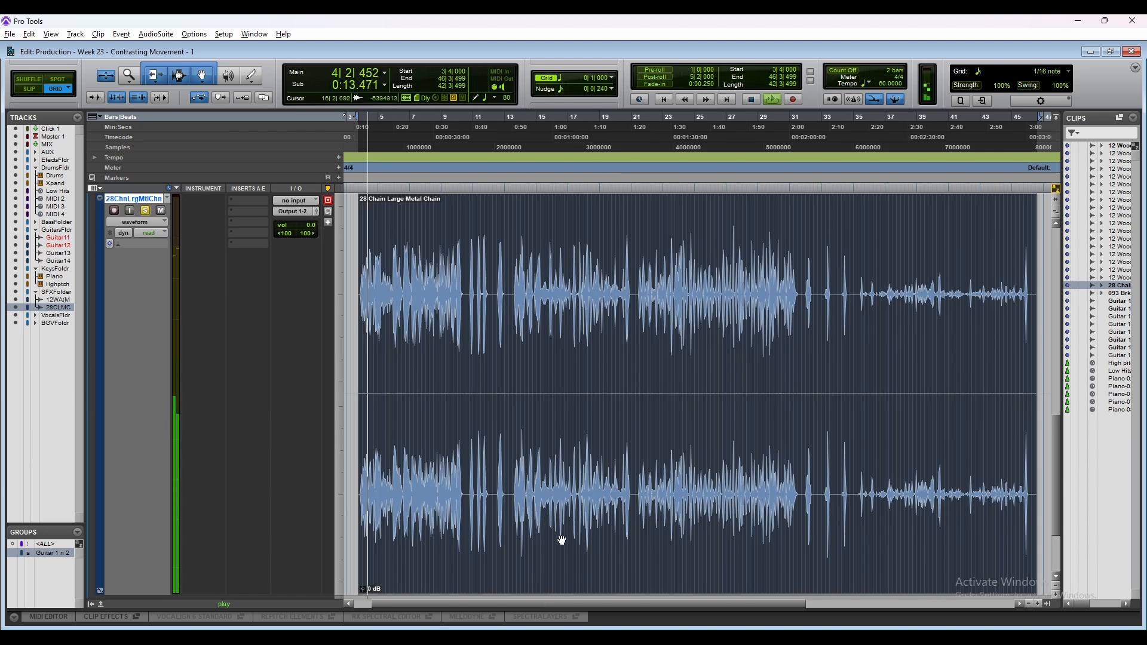
{"action": "key", "text": "t"}
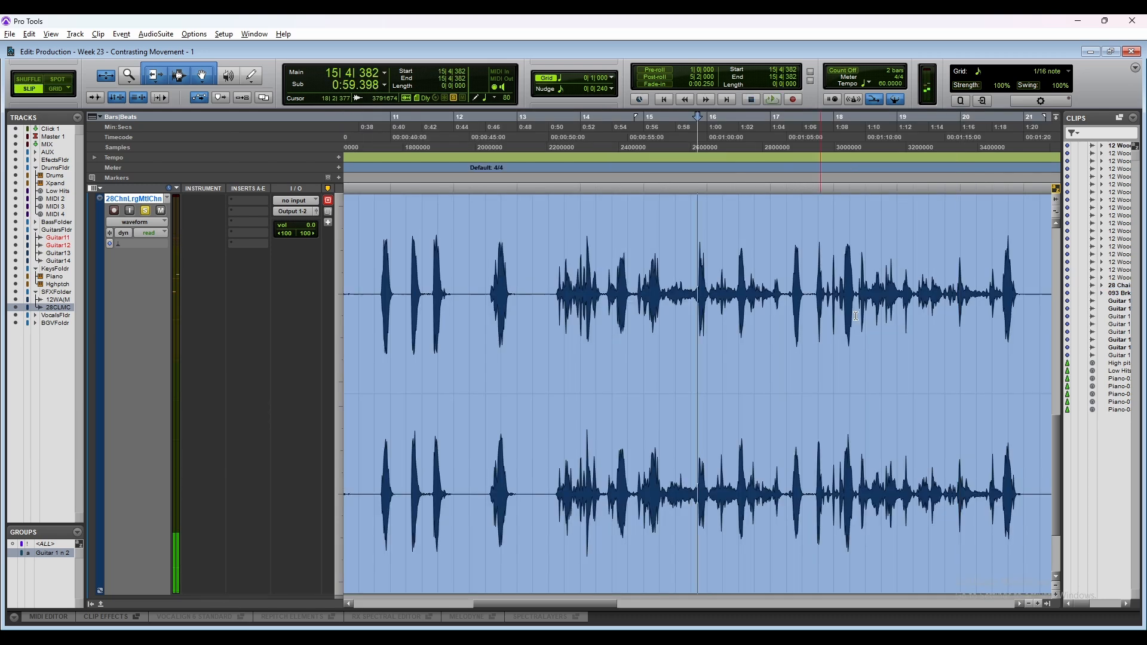
Step: Audition the metal chain recording around bars 21, 18 and 6 to find a usable chain sound
{"action": "scroll", "coordinate": [856, 316], "scroll_direction": "right", "scroll_amount": 5}
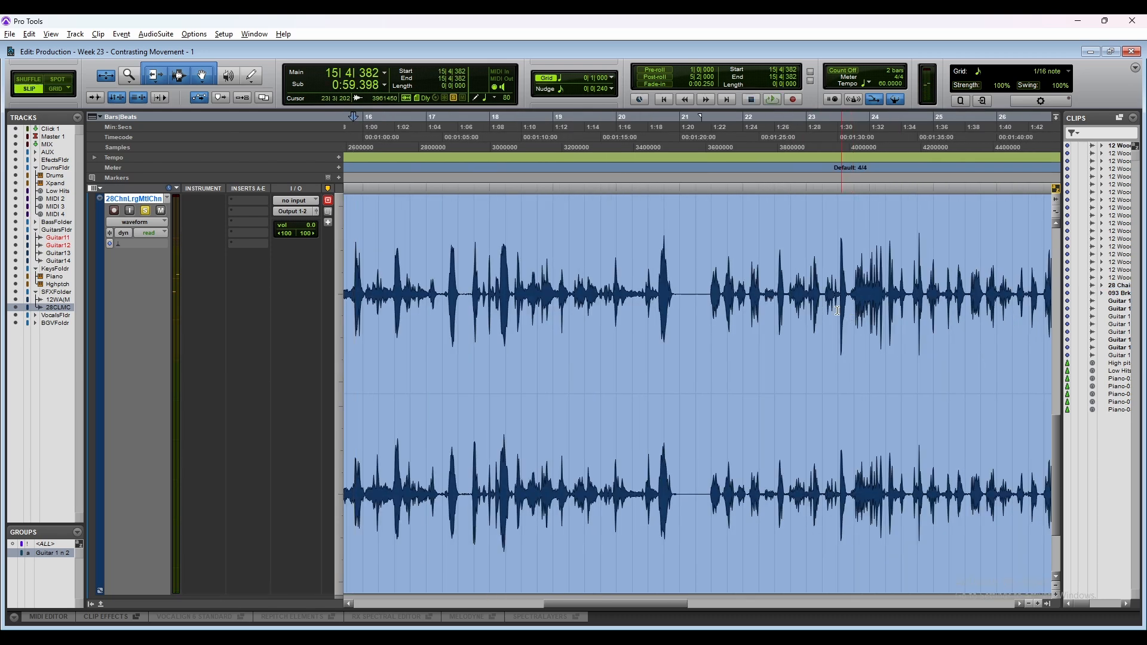
{"action": "left_click", "coordinate": [694, 283]}
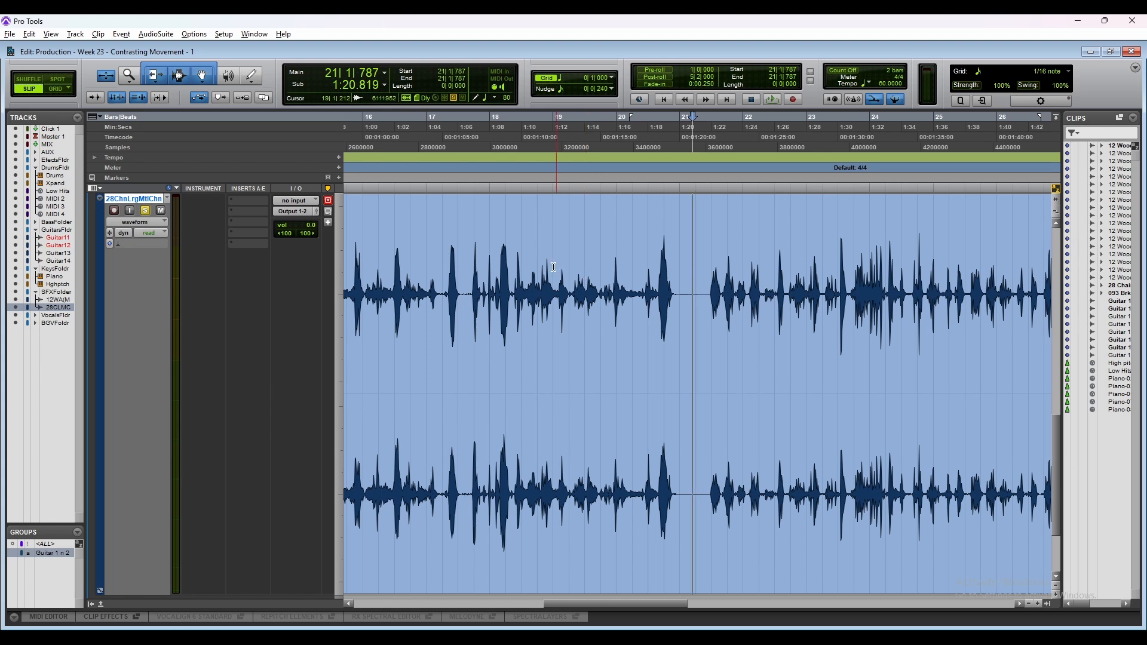
{"action": "left_click", "coordinate": [512, 269]}
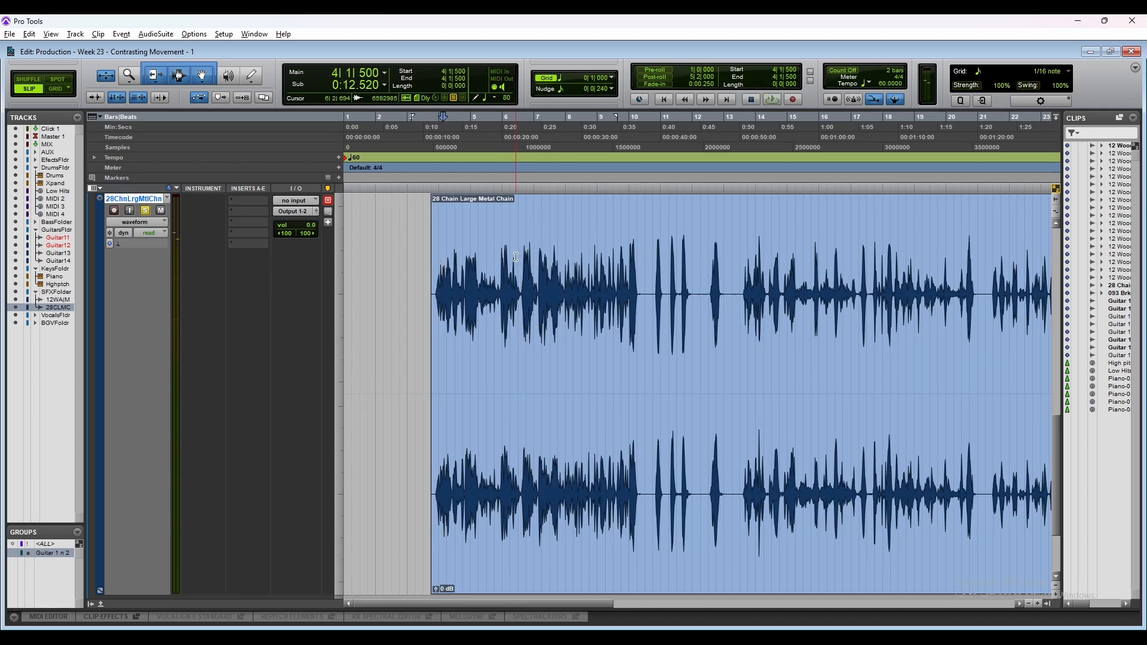
{"action": "left_click", "coordinate": [526, 258]}
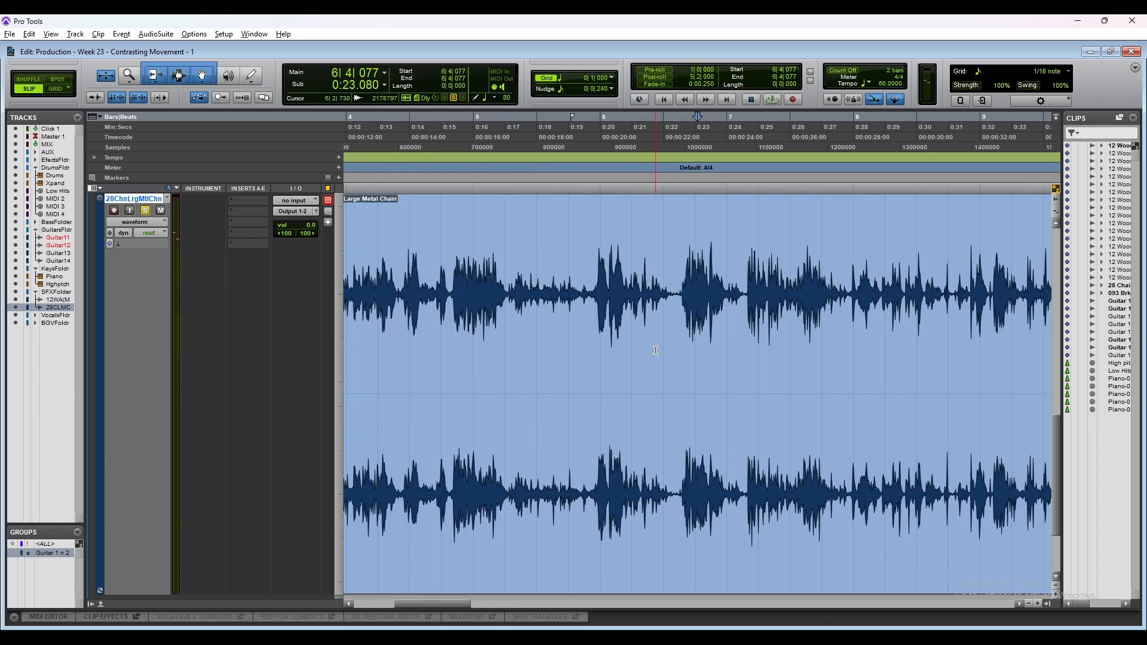
{"action": "key", "text": "ctrl+]"}
{"action": "key", "text": "ctrl+]"}
{"action": "key", "text": "ctrl+]"}
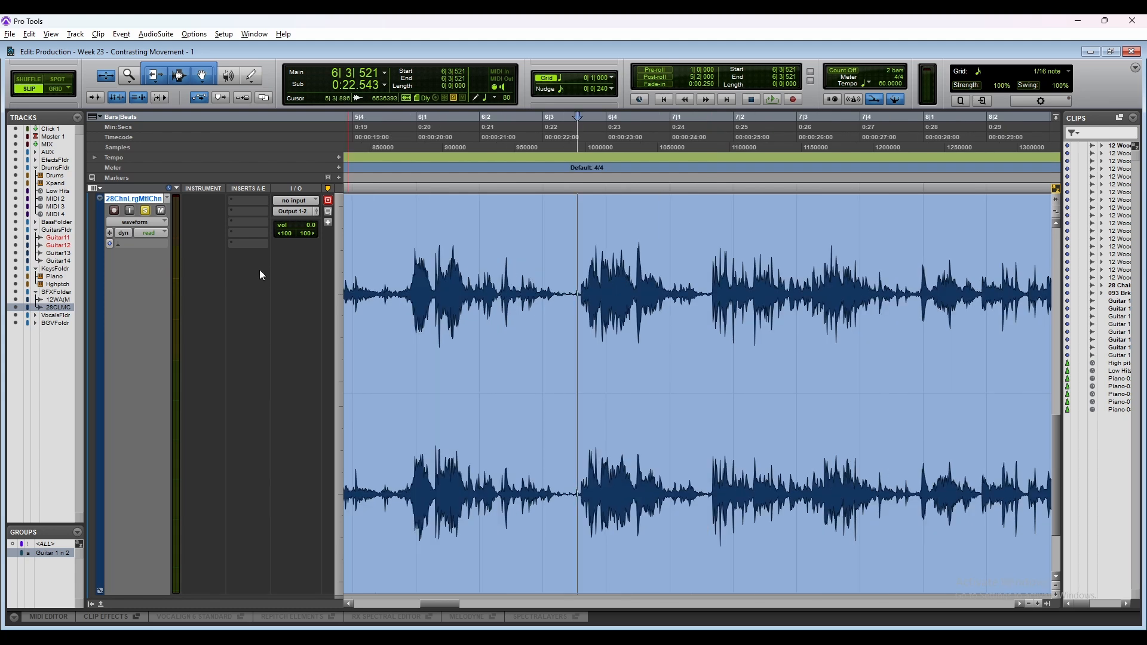
Step: Hide the Instrument column and separate the chain sound from 7|1|665 to 7|2|284 into its own clip
{"action": "left_click", "coordinate": [95, 189]}
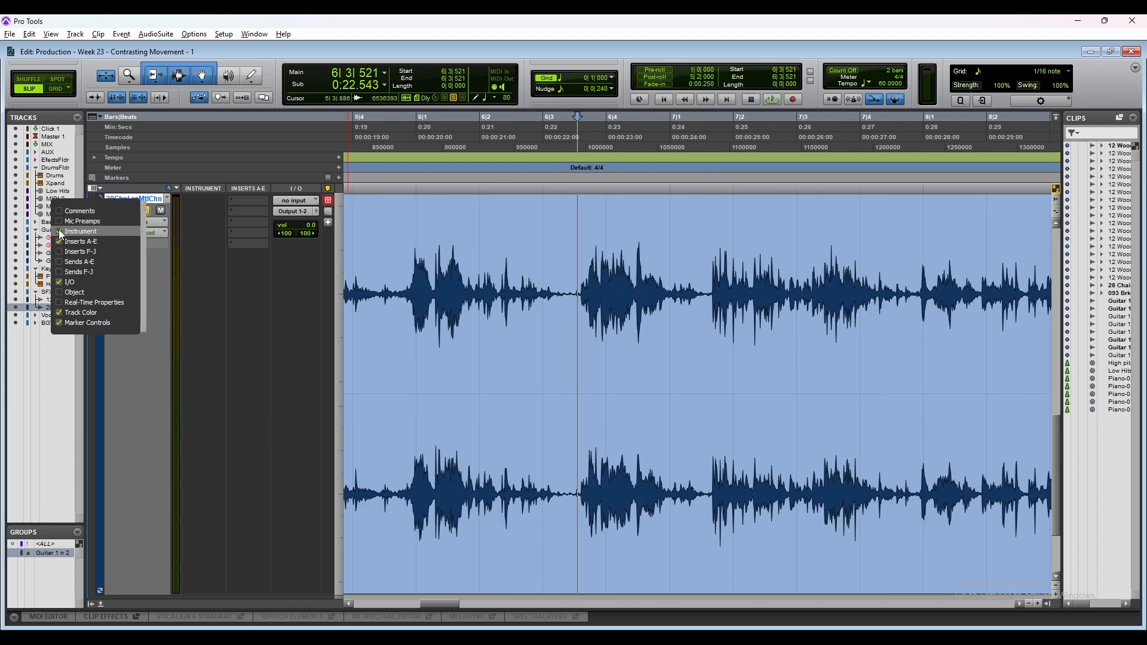
{"action": "left_click", "coordinate": [80, 231]}
{"action": "left_click", "coordinate": [661, 264]}
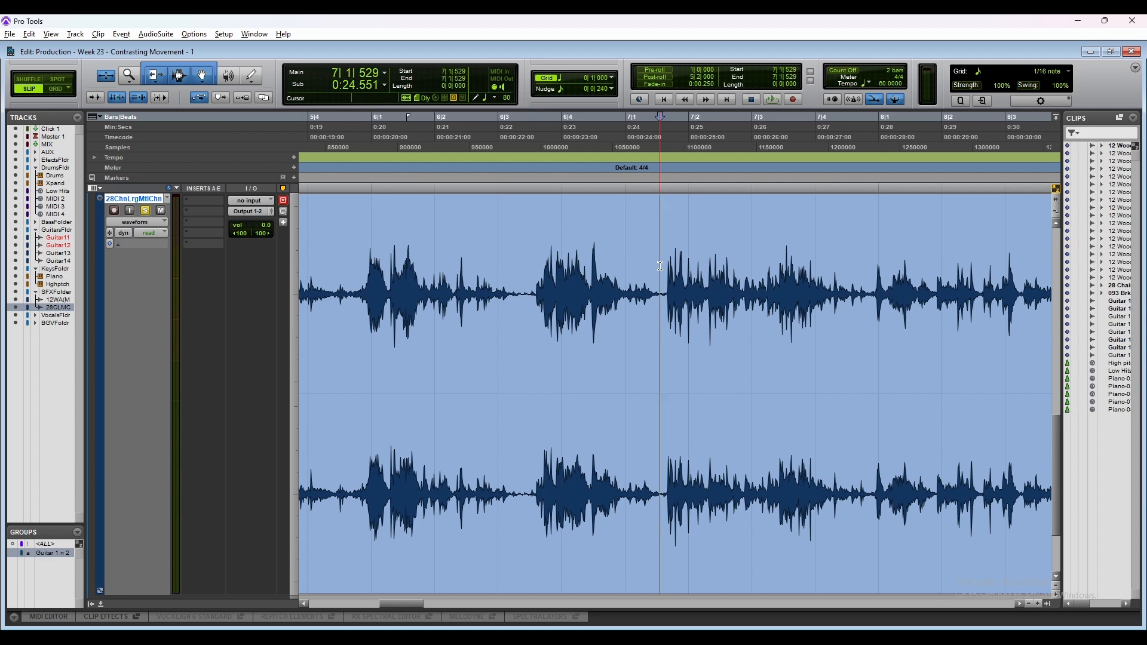
{"action": "scroll", "coordinate": [660, 265], "scroll_direction": "right", "scroll_amount": 3}
{"action": "left_click", "coordinate": [494, 258]}
{"action": "left_click_drag", "start_coordinate": [494, 257], "coordinate": [534, 268]}
{"action": "left_click", "coordinate": [534, 265]}
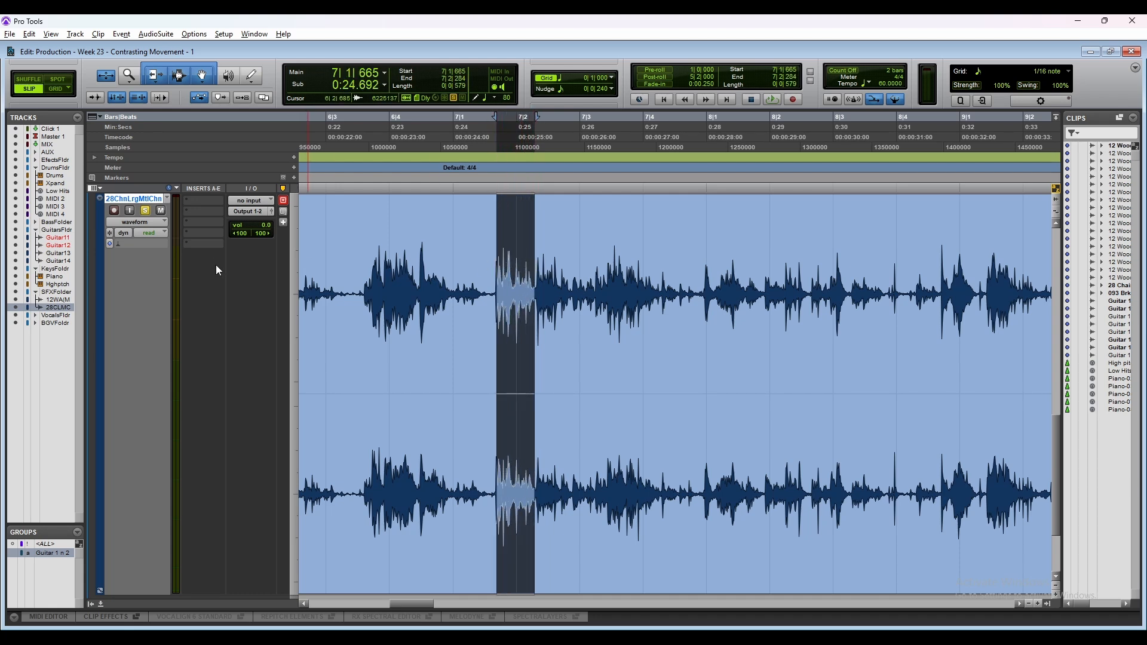
{"action": "key", "text": "b"}
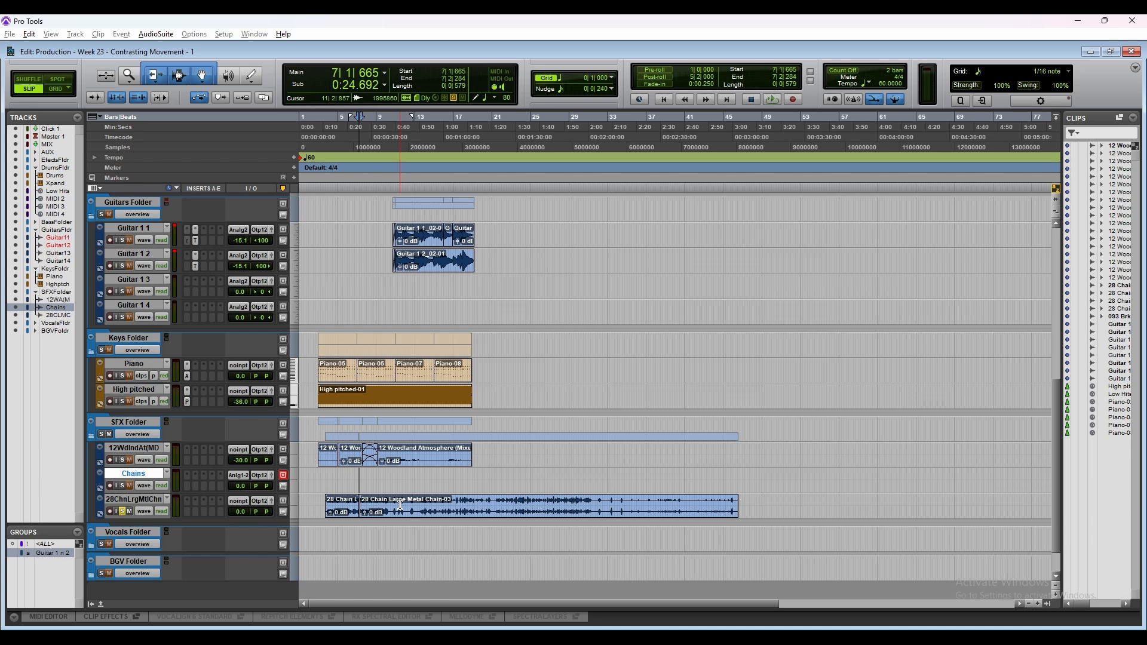
Step: Move the short separated chain clip onto the Chains track near the start of bar 3
{"action": "key", "text": "t"}
{"action": "key", "text": "t"}
{"action": "key", "text": "t"}
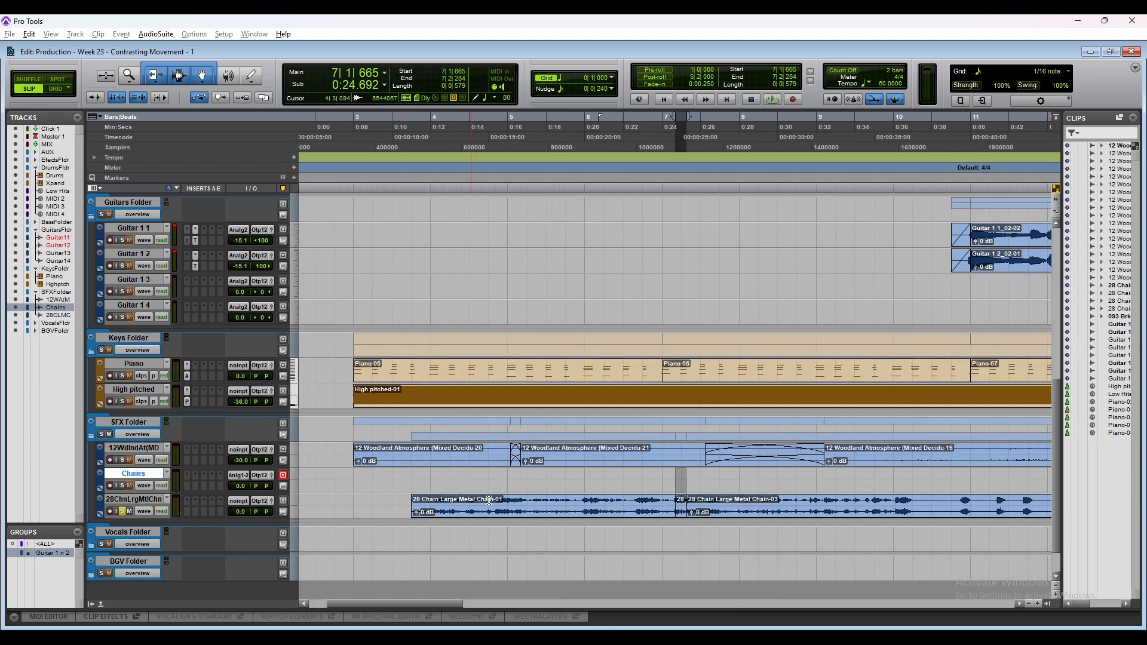
{"action": "left_click", "coordinate": [683, 514]}
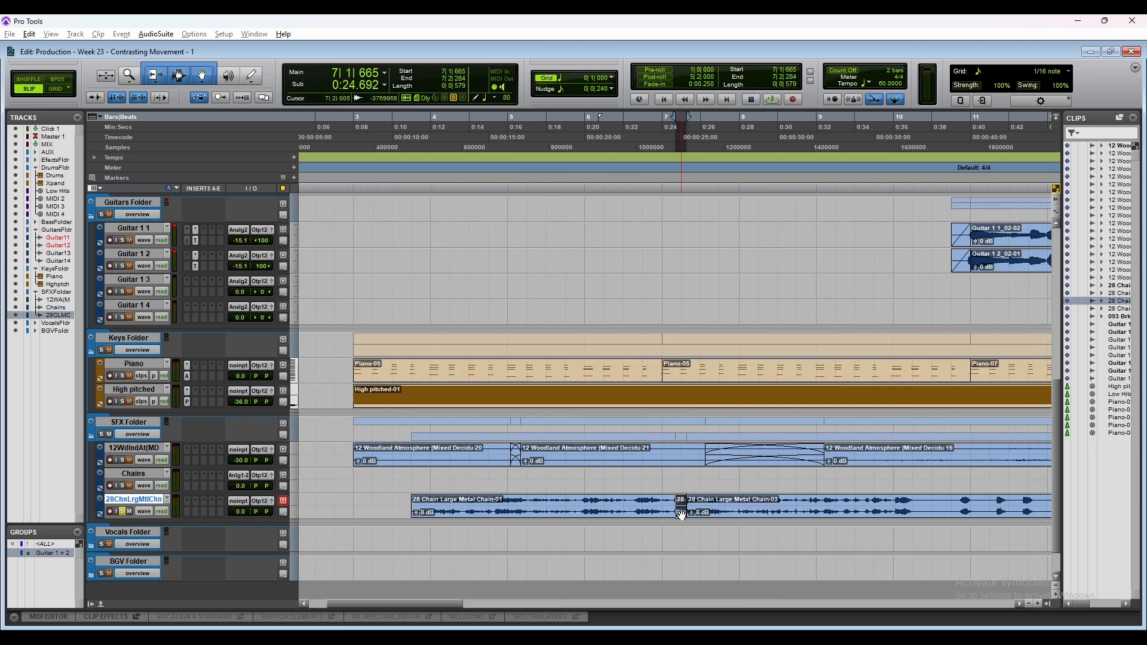
{"action": "left_click_drag", "start_coordinate": [682, 515], "coordinate": [363, 482]}
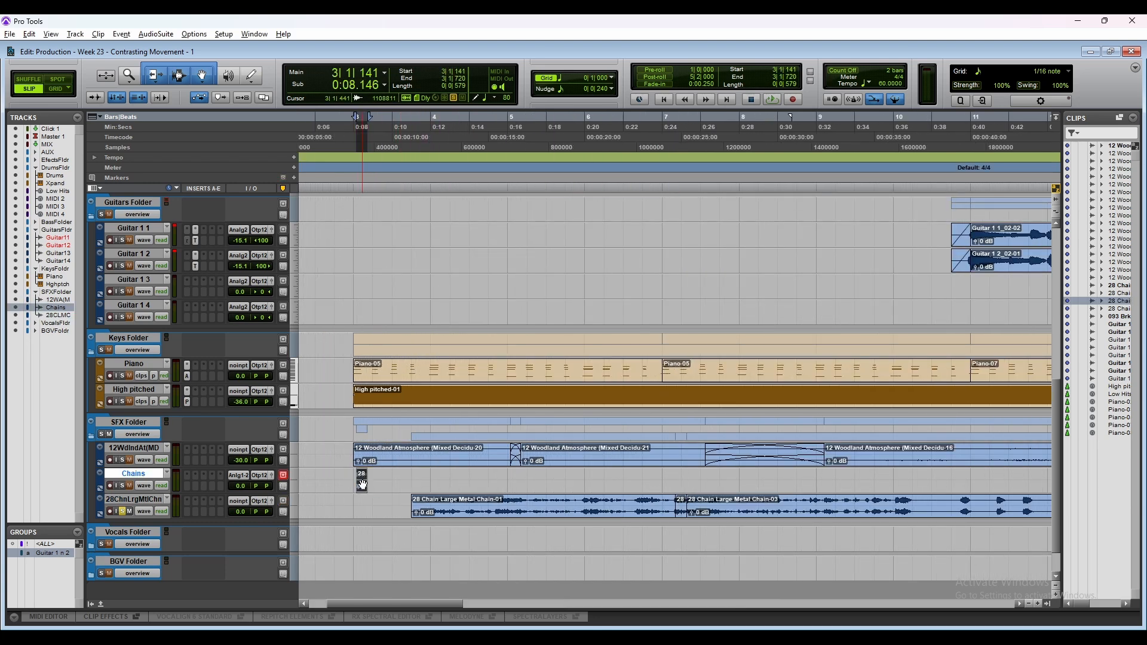
Step: Insert the FabFilter Pro-R 2 reverb as the first plug-in on the Chains track
{"action": "key", "text": "t"}
{"action": "key", "text": "t"}
{"action": "key", "text": "t"}
{"action": "left_click", "coordinate": [187, 486]}
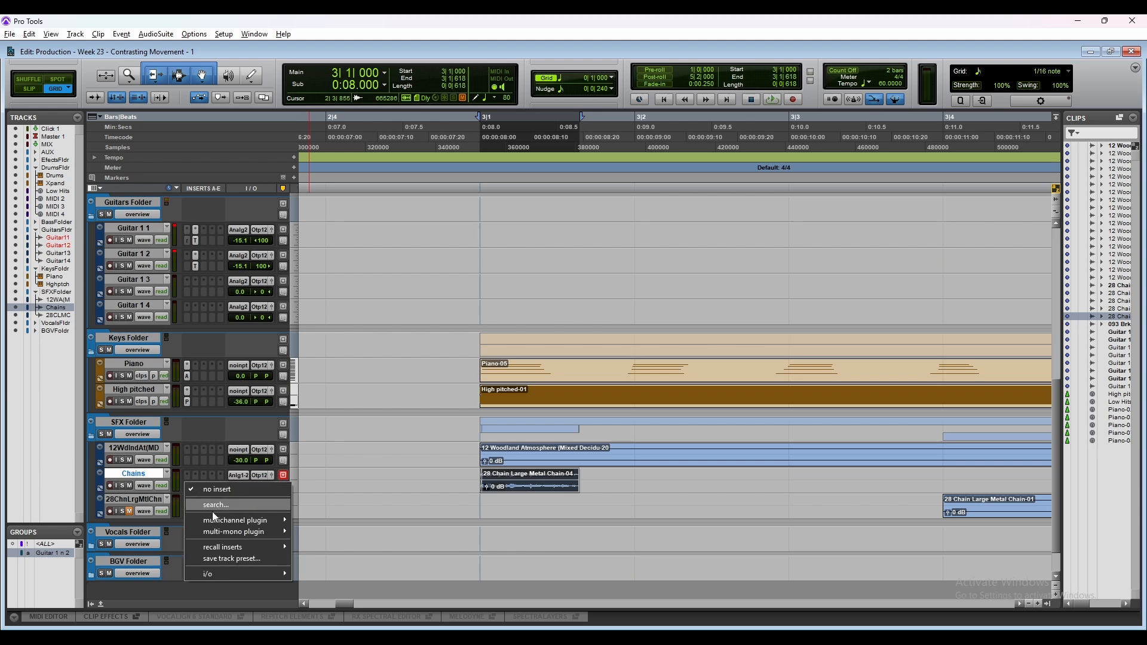
{"action": "mouse_move", "coordinate": [218, 520]}
{"action": "mouse_move", "coordinate": [350, 416]}
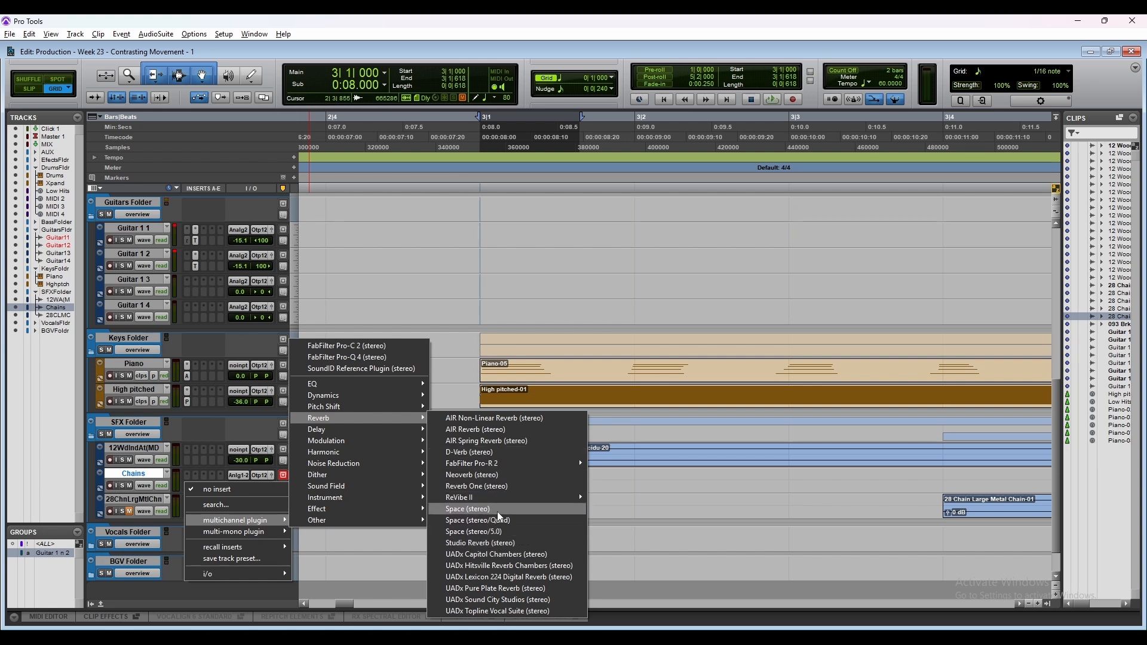
{"action": "mouse_move", "coordinate": [495, 465]}
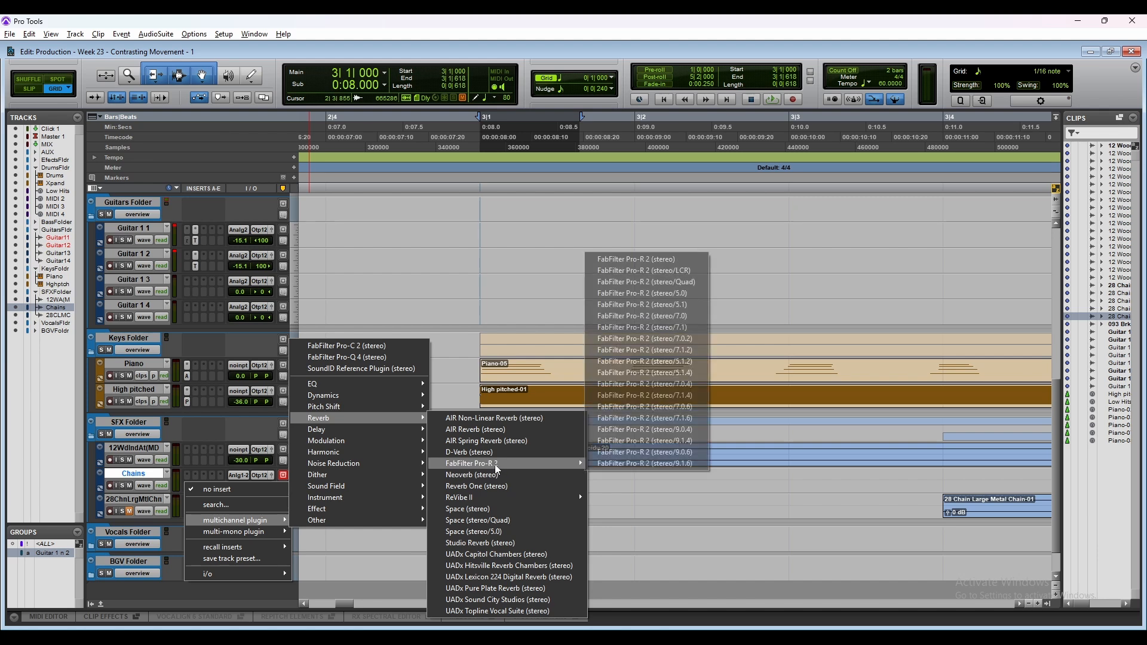
{"action": "left_click", "coordinate": [634, 377]}
{"action": "left_click_drag", "start_coordinate": [595, 458], "coordinate": [595, 457]}
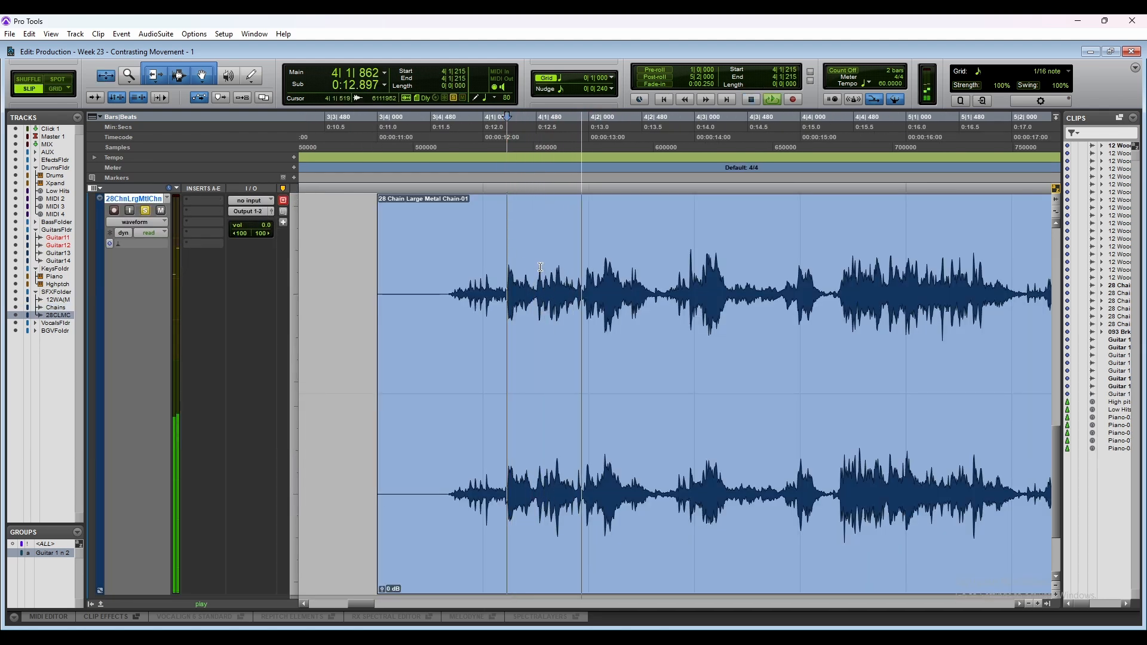
Step: Audition the opening of the 28 Chain Large Metal Chain recording from around 3|4|595
{"action": "key", "text": "space"}
{"action": "left_click", "coordinate": [443, 266]}
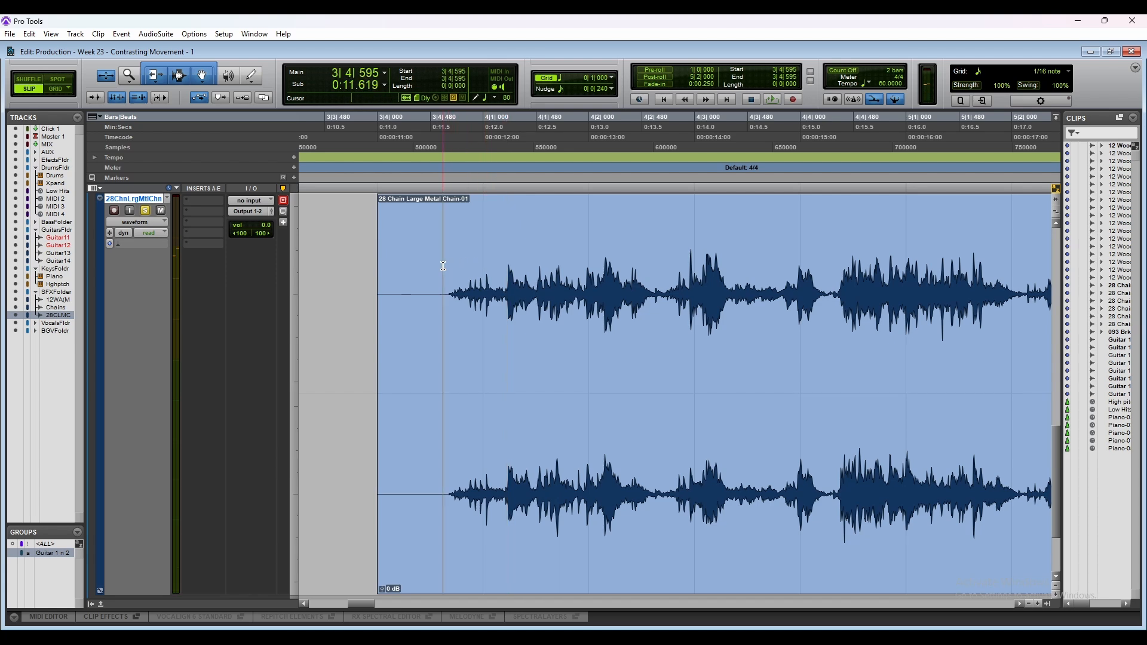
{"action": "key", "text": "space"}
{"action": "key", "text": "space"}
{"action": "left_click", "coordinate": [536, 271]}
{"action": "left_click", "coordinate": [451, 279]}
Step: Move the isolated chain clip in bar 6 to about 5|2|111, close behind the other separated chain clips
{"action": "scroll", "coordinate": [606, 487], "scroll_direction": "right", "scroll_amount": 5}
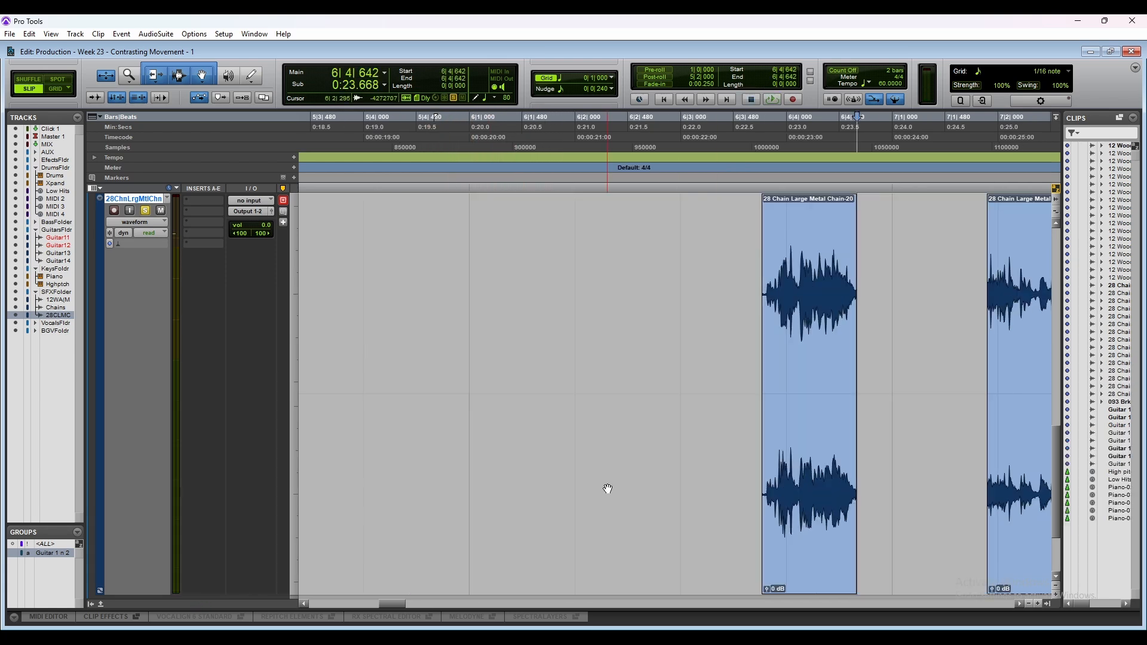
{"action": "left_click_drag", "start_coordinate": [799, 518], "coordinate": [509, 514]}
{"action": "key", "text": "t"}
{"action": "key", "text": "t"}
{"action": "key", "text": "r"}
{"action": "key", "text": "r"}
{"action": "key", "text": "r"}
{"action": "key", "text": "r"}
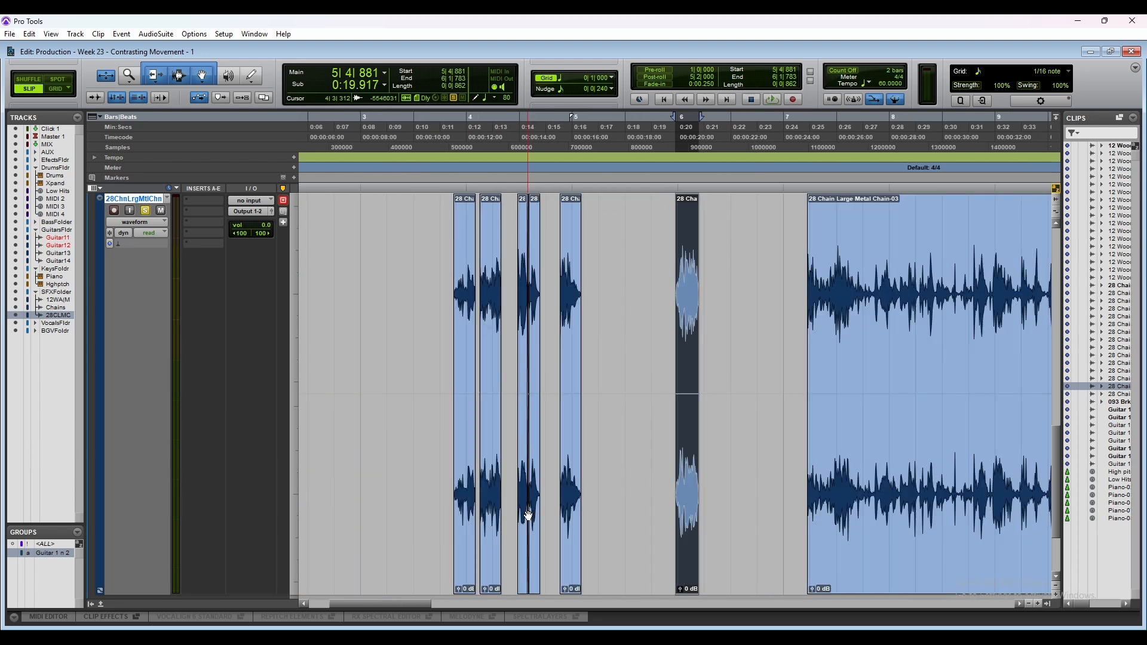
{"action": "left_click_drag", "start_coordinate": [680, 520], "coordinate": [606, 512]}
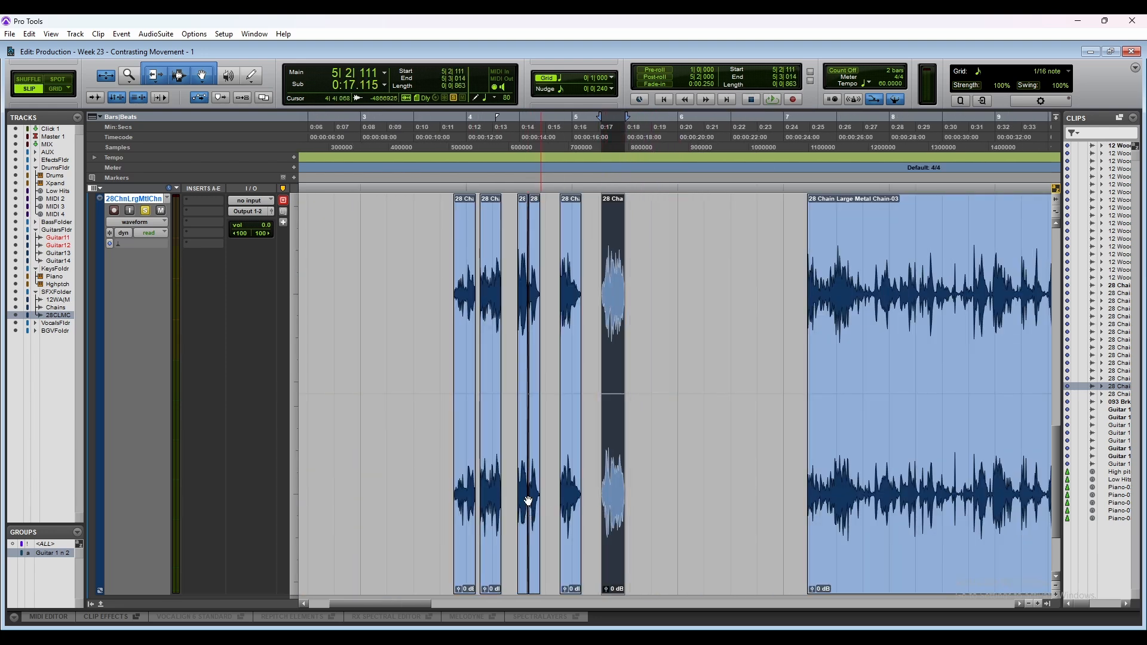
Step: Move the separated chain clips onto the Chains track and space them out from bar 5 onward, switching to Grid mode
{"action": "key", "text": "e"}
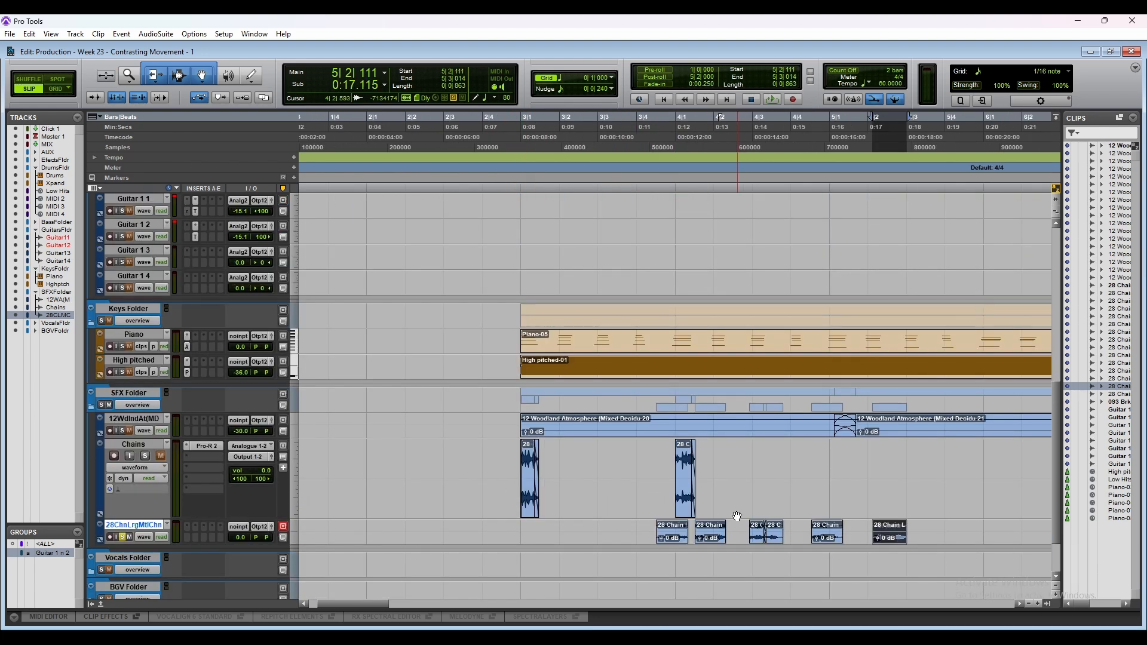
{"action": "left_click_drag", "start_coordinate": [667, 540], "coordinate": [725, 512]}
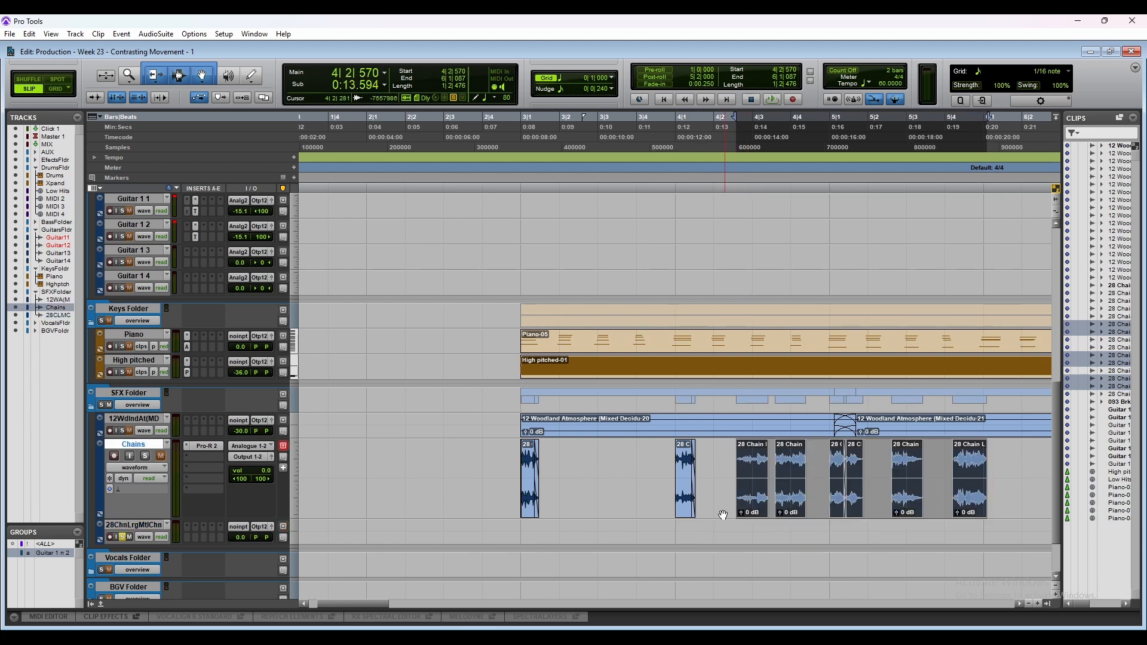
{"action": "scroll", "coordinate": [663, 514], "scroll_direction": "right", "scroll_amount": 5}
{"action": "left_click_drag", "start_coordinate": [501, 499], "coordinate": [595, 498]}
{"action": "key", "text": "F4"}
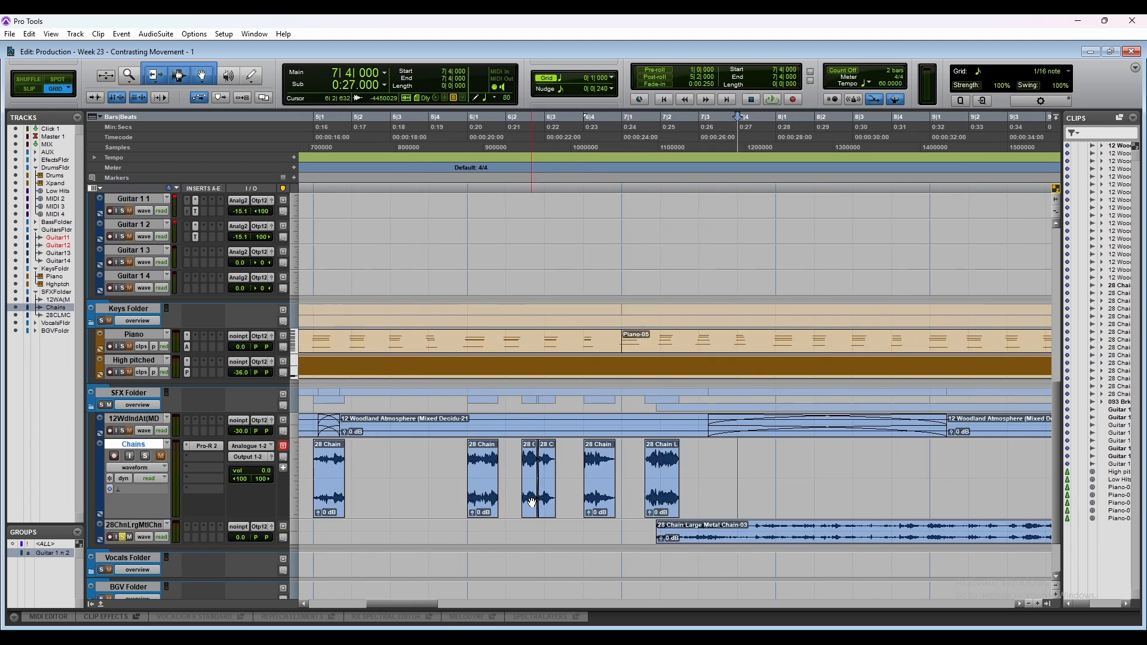
Step: Snap the remaining chain clips on the Chains track to the starts of bars 7, 8 and 9
{"action": "left_click", "coordinate": [531, 502]}
{"action": "left_click", "coordinate": [658, 504], "text": "shift"}
{"action": "left_click_drag", "start_coordinate": [532, 502], "coordinate": [632, 502]}
{"action": "left_click", "coordinate": [818, 491]}
{"action": "left_click", "coordinate": [762, 506]}
{"action": "left_click", "coordinate": [707, 504], "text": "shift"}
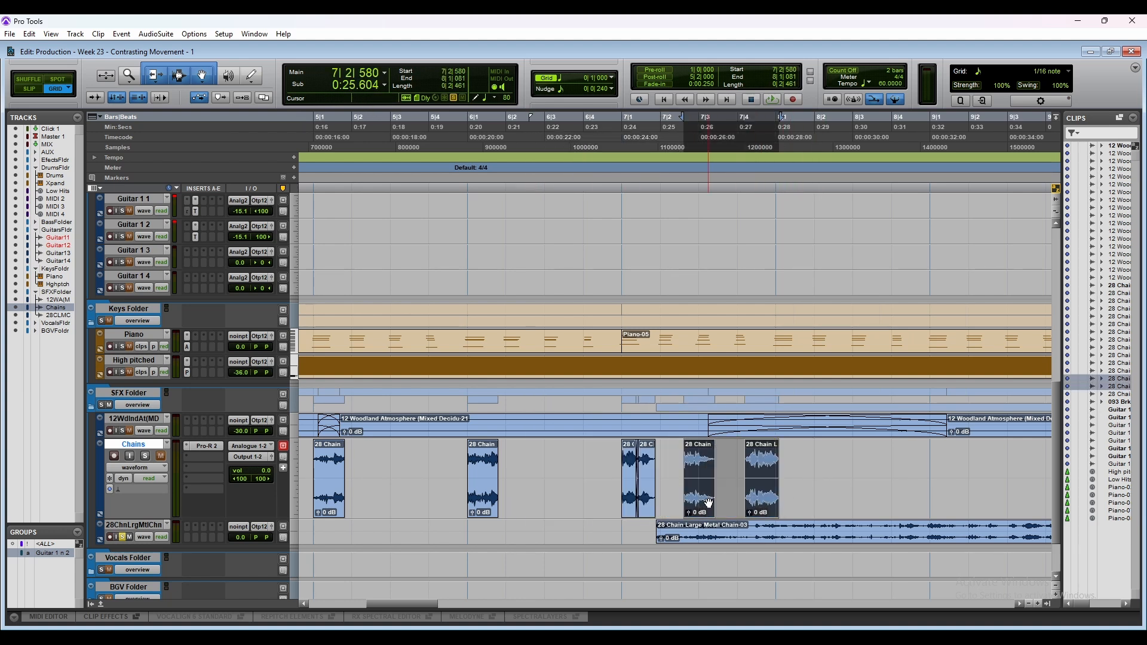
{"action": "scroll", "coordinate": [836, 499], "scroll_direction": "right", "scroll_amount": 2}
{"action": "left_click_drag", "start_coordinate": [522, 503], "coordinate": [771, 508]}
{"action": "left_click", "coordinate": [651, 477]}
{"action": "key", "text": "ctrl+bracketleft"}
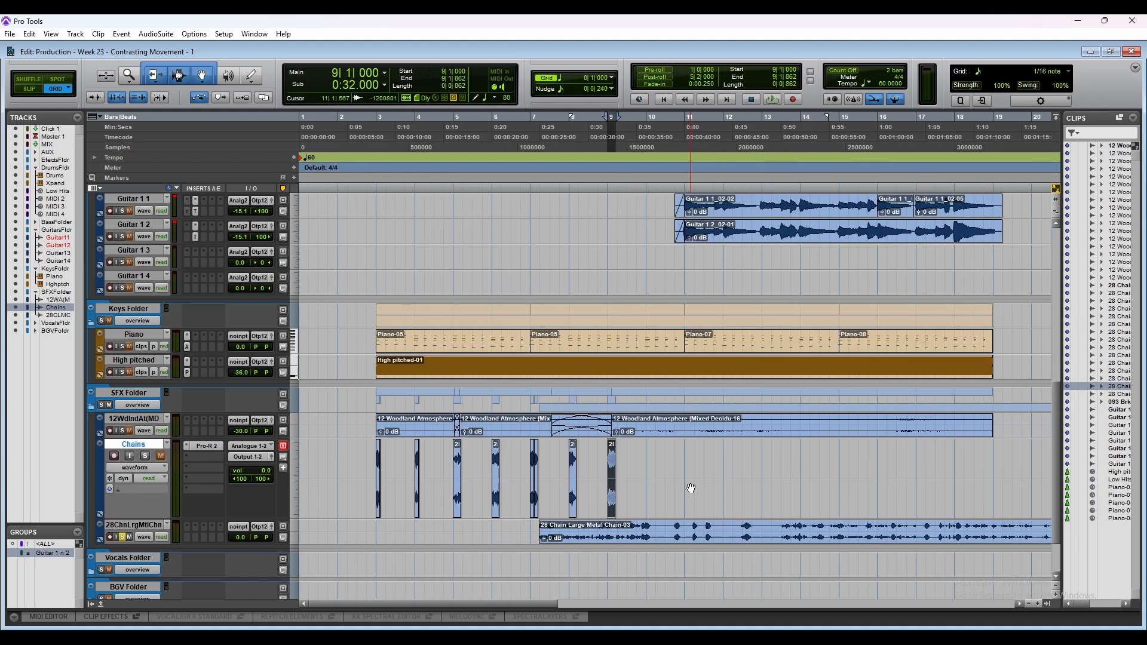
Step: Unsolo the 28 Chain Large Metal Chain track and raise the Chains reverb mix to about 55.7% while playing from bar 3
{"action": "scroll", "coordinate": [522, 504], "scroll_direction": "left", "scroll_amount": 5}
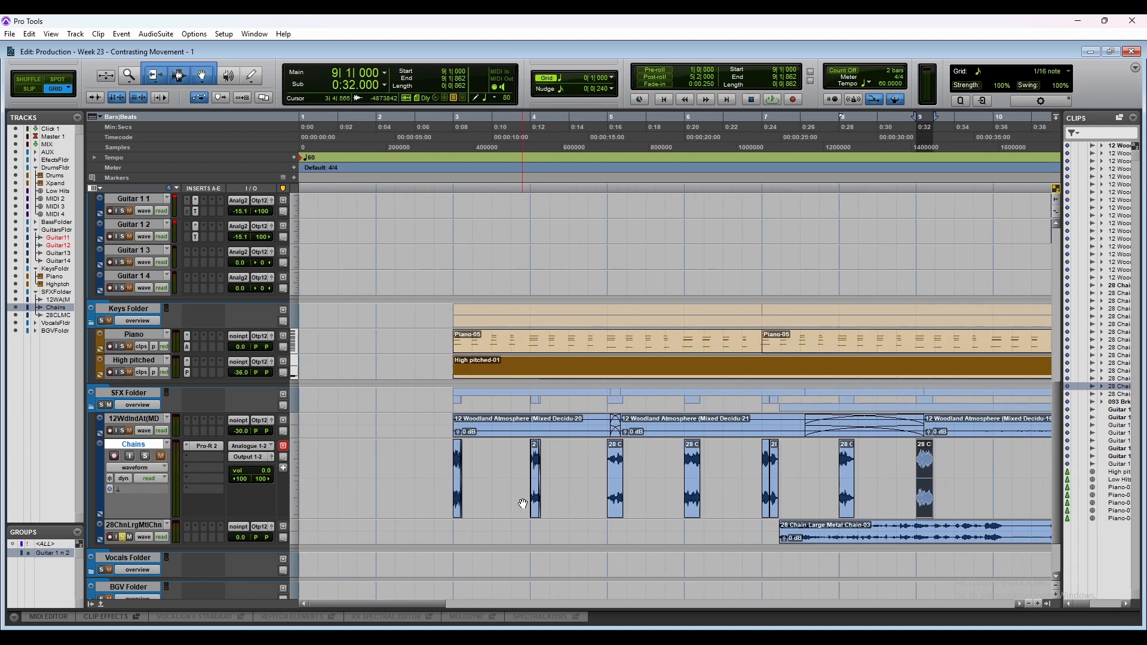
{"action": "left_click", "coordinate": [451, 460]}
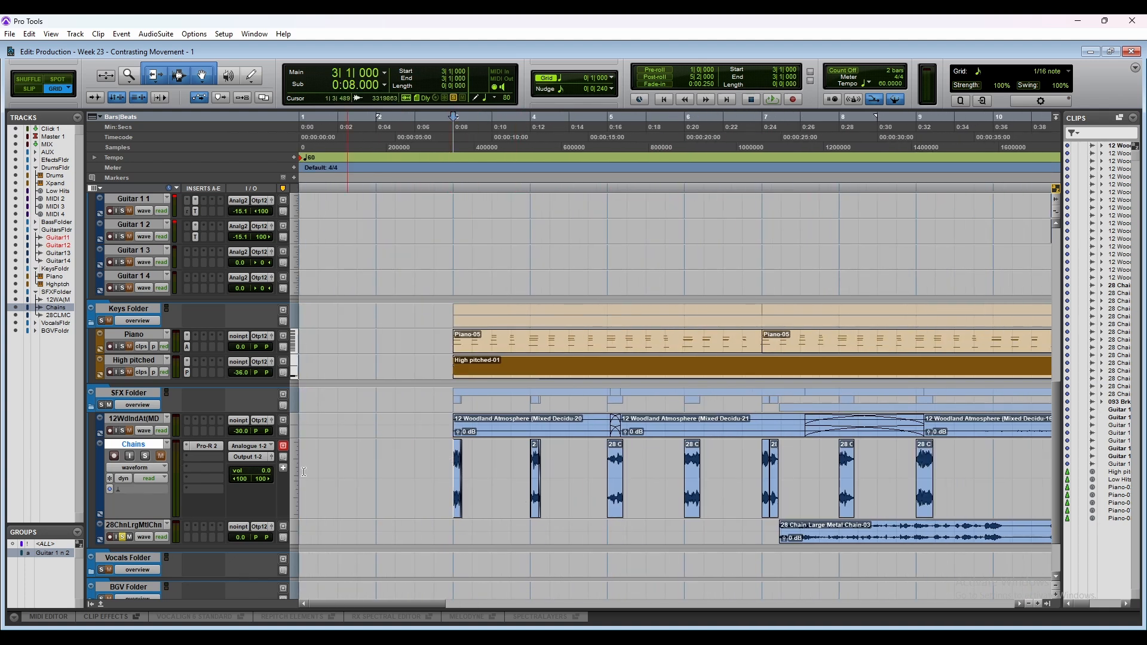
{"action": "left_click", "coordinate": [123, 537]}
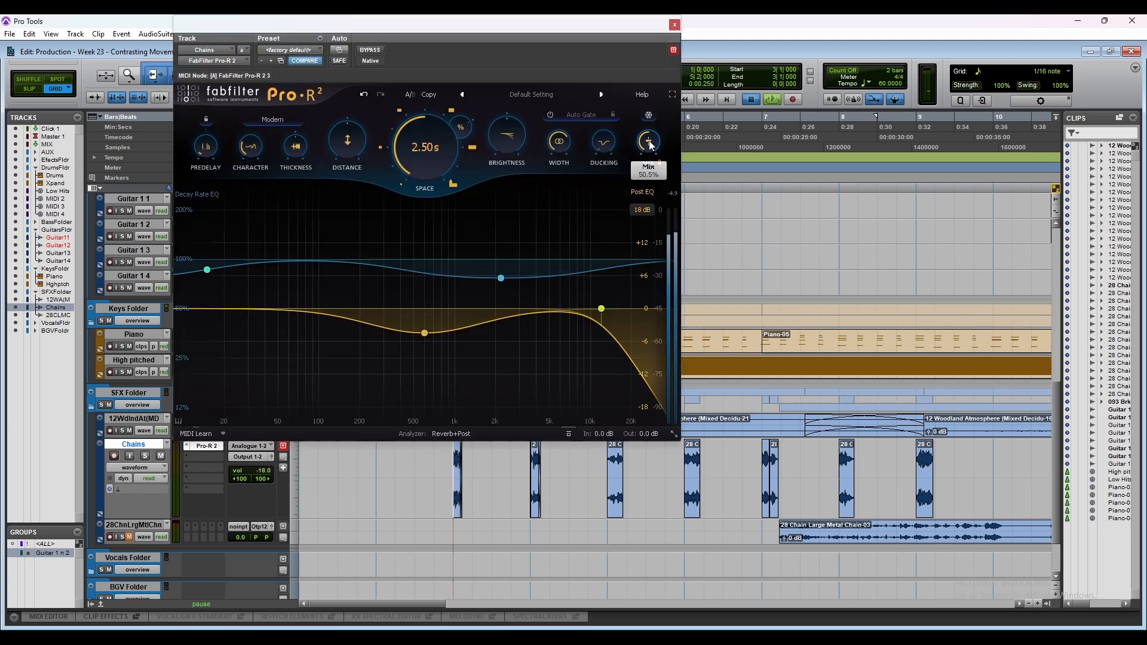
{"action": "key", "text": "space"}
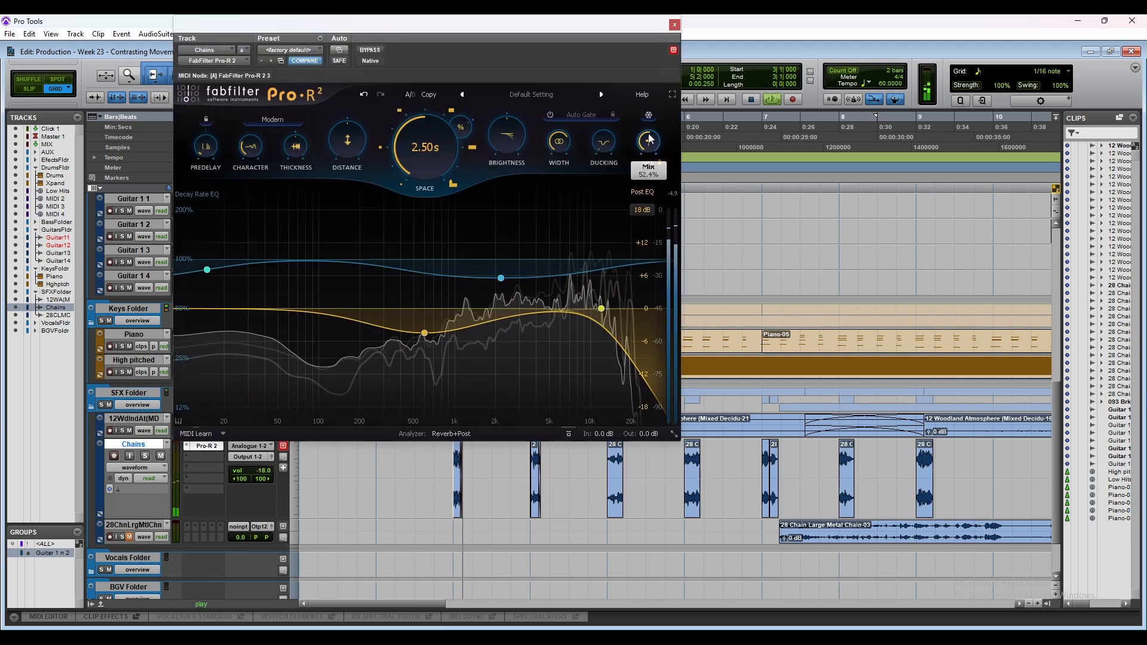
{"action": "left_click_drag", "start_coordinate": [648, 129], "coordinate": [648, 125]}
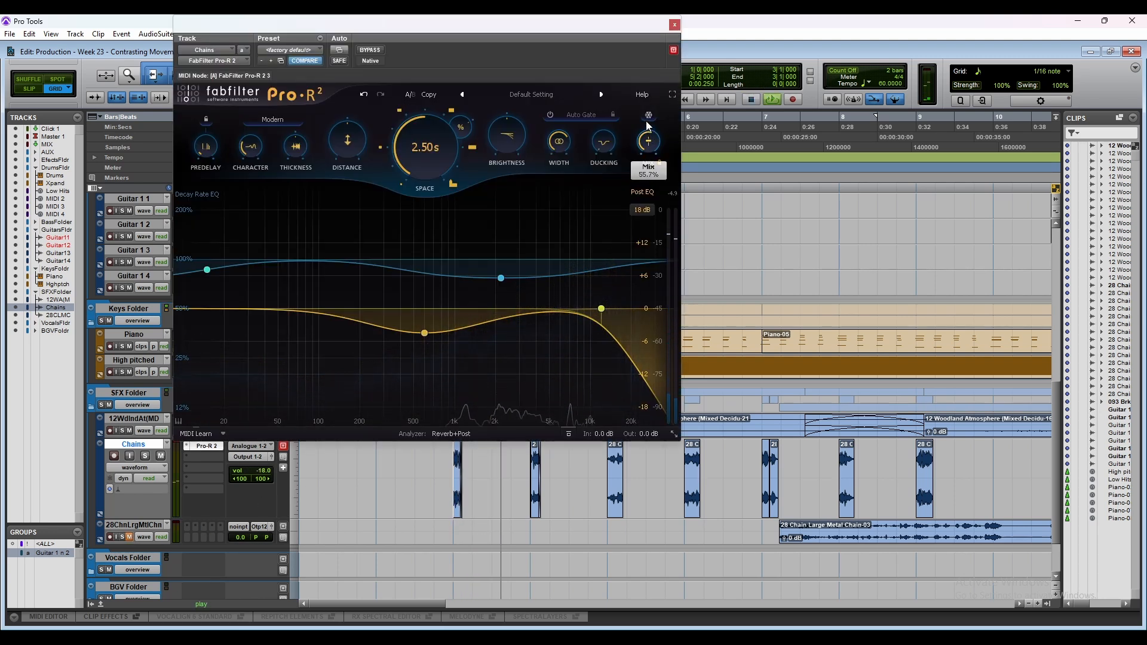
Step: Insert the H-Delay plug-in after the reverb on the Chains track and set its feedback to 28 during playback
{"action": "left_click", "coordinate": [211, 455]}
{"action": "mouse_move", "coordinate": [242, 494]}
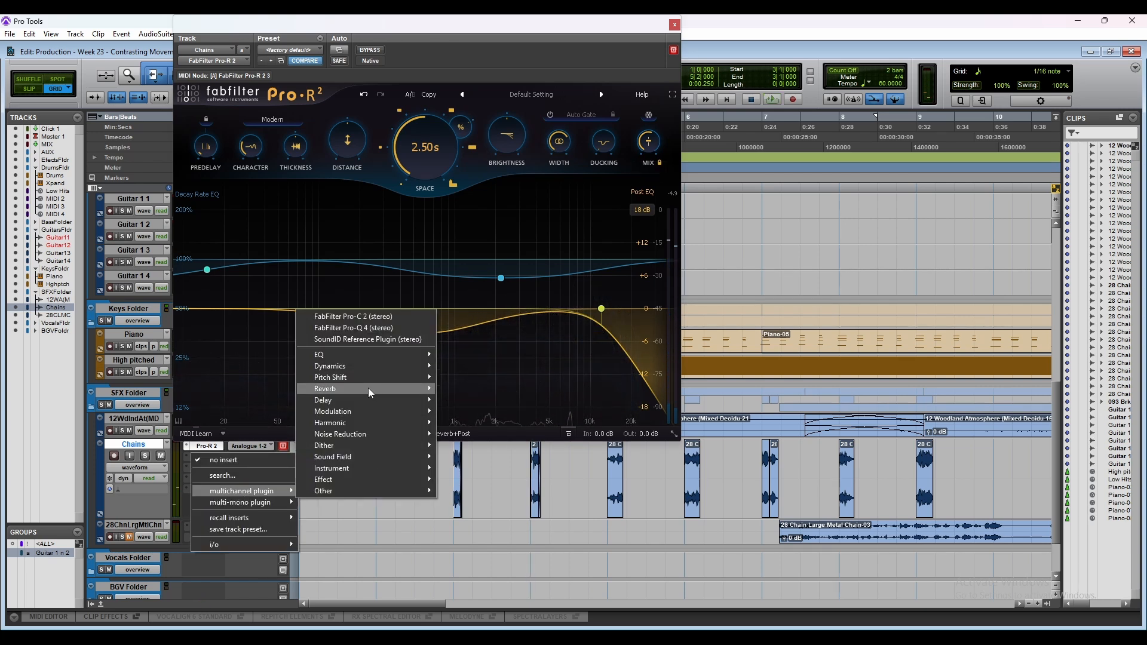
{"action": "mouse_move", "coordinate": [364, 400]}
{"action": "left_click", "coordinate": [478, 445]}
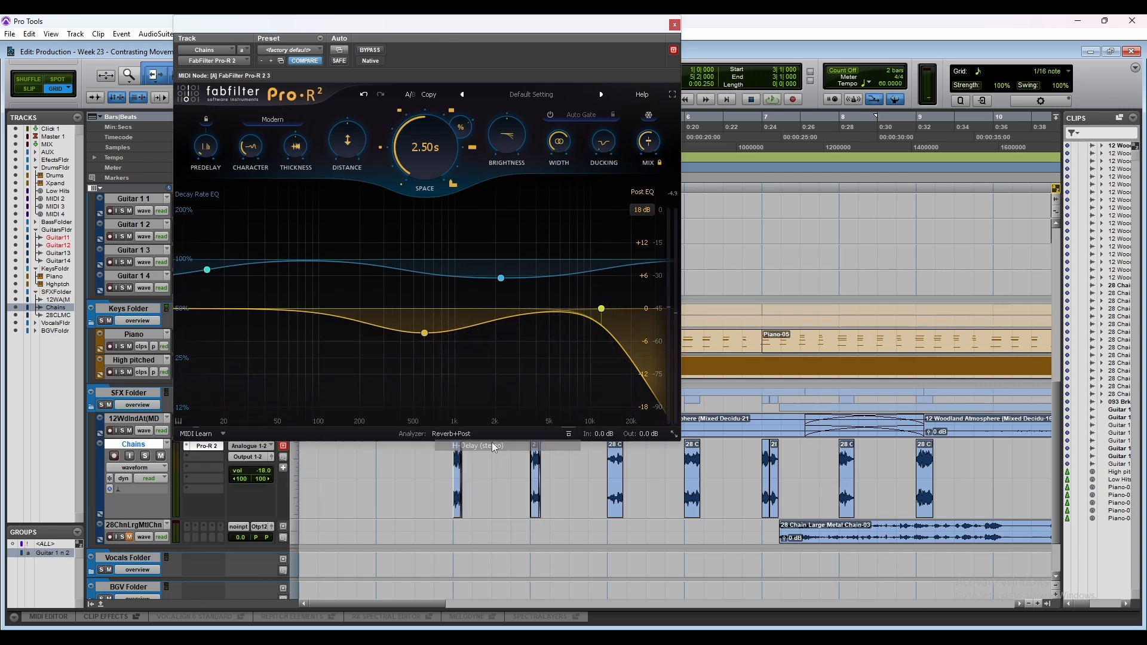
{"action": "key", "text": "space"}
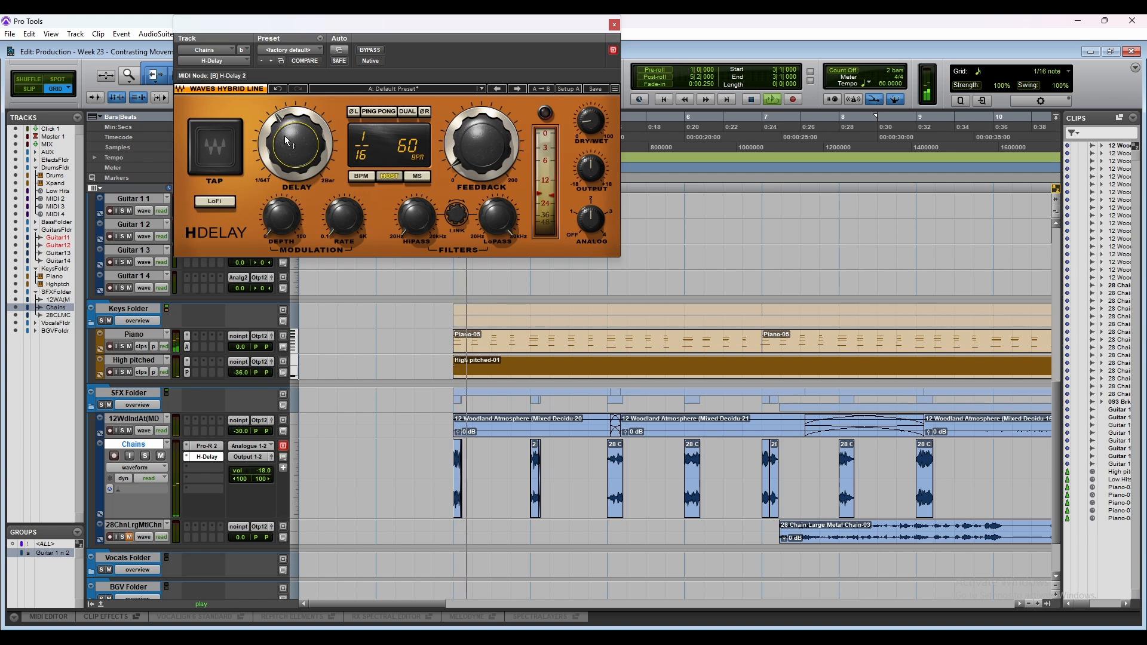
{"action": "left_click_drag", "start_coordinate": [474, 135], "coordinate": [473, 125]}
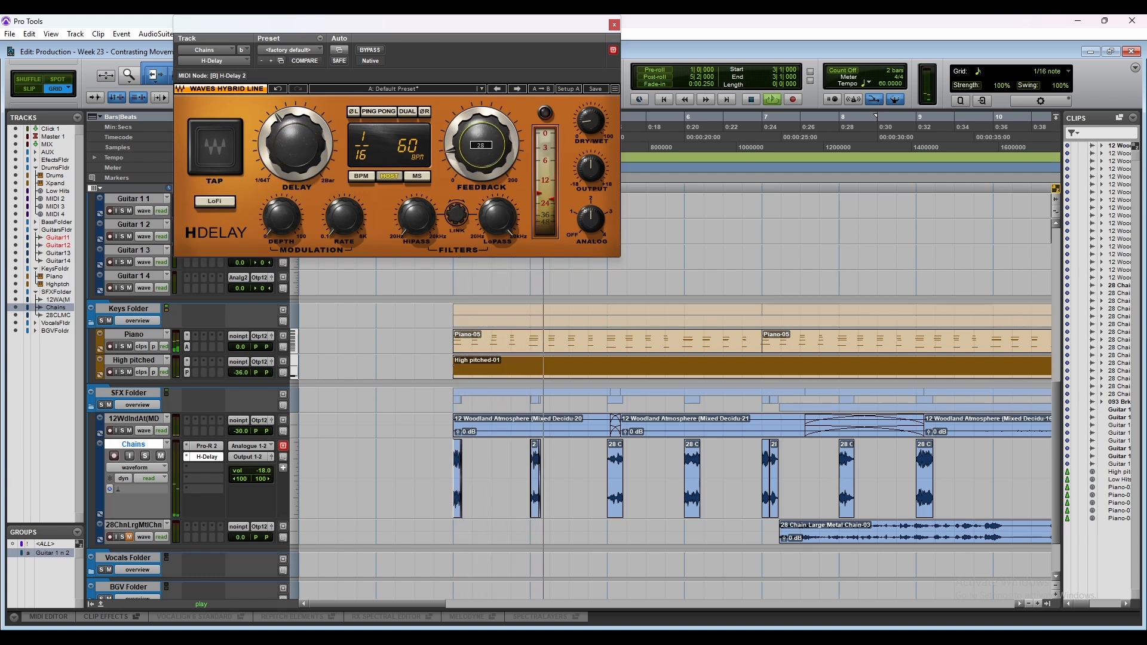
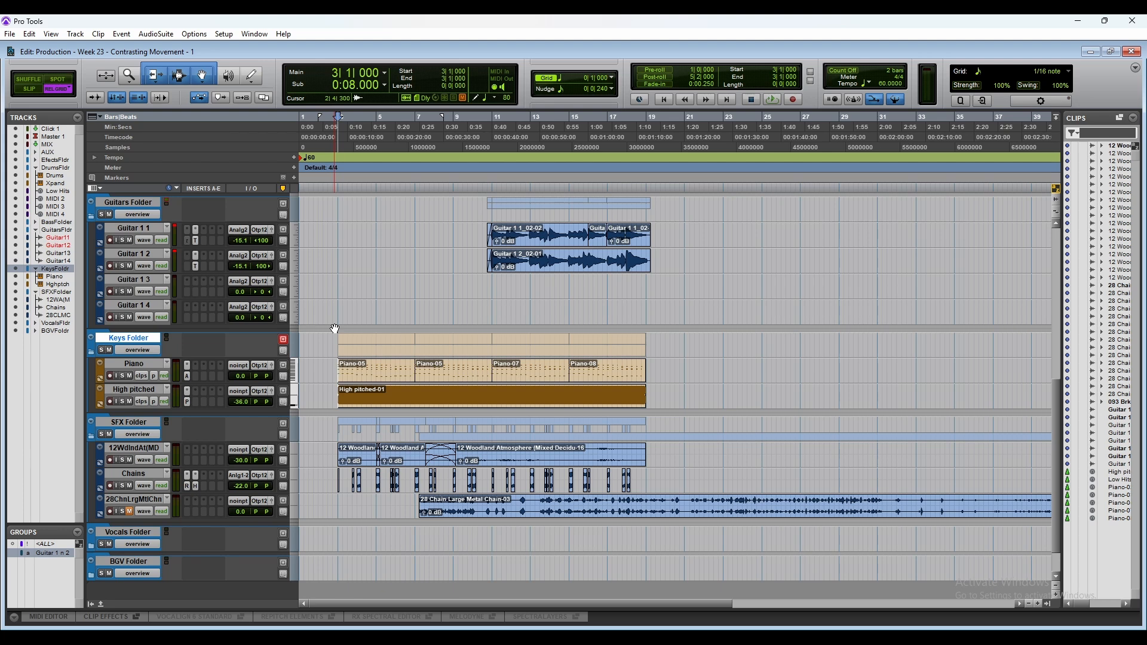
Step: Set up a new stereo instrument track in the Keys Folder
{"action": "key", "text": "ctrl+shift+n"}
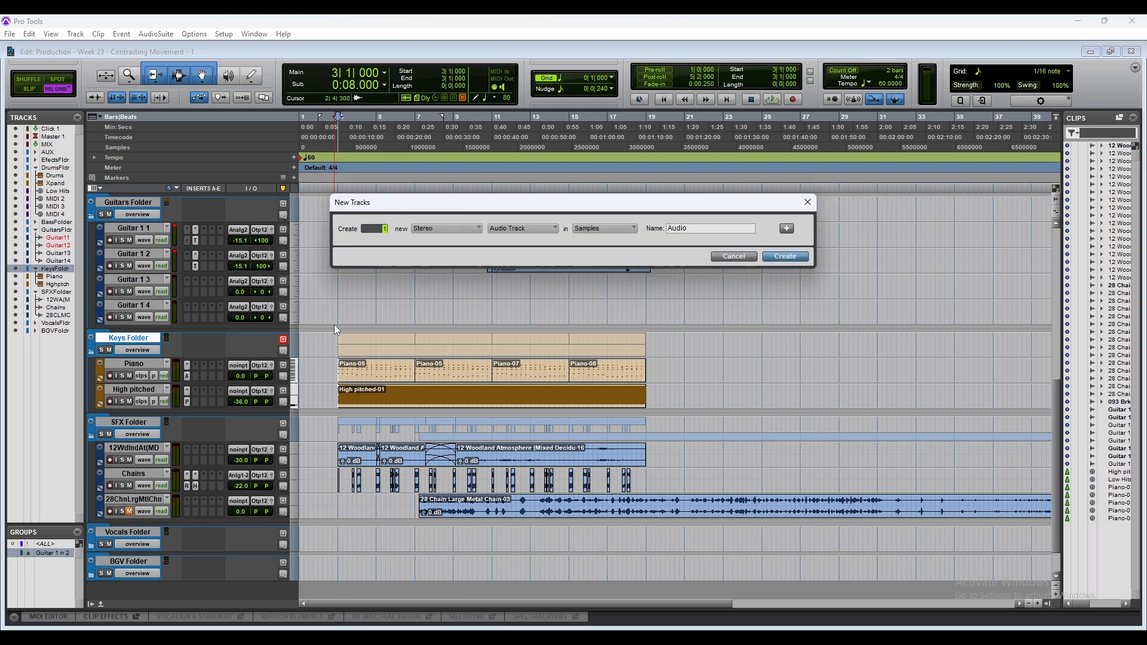
{"action": "key", "text": "ctrl+Down"}
{"action": "key", "text": "ctrl+Down"}
{"action": "key", "text": "ctrl+Down"}
{"action": "key", "text": "ctrl+Down"}
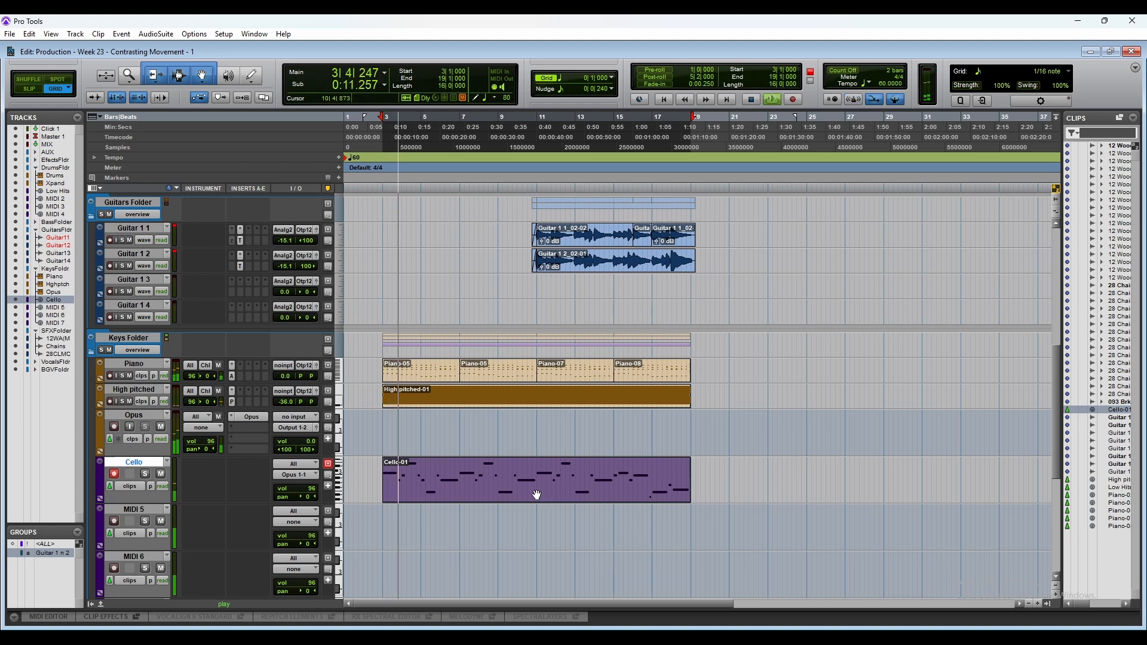
Step: Open the Cello-01 clip in the MIDI Editor and play the cello line from bar 4
{"action": "double_click", "coordinate": [480, 503]}
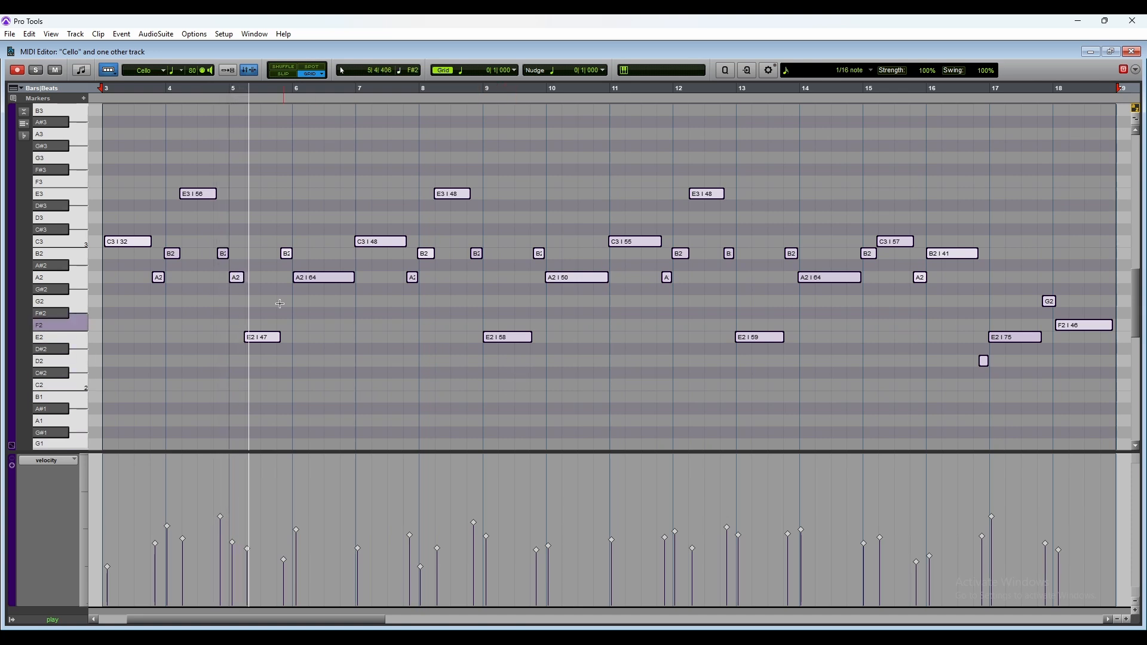
{"action": "key", "text": "space"}
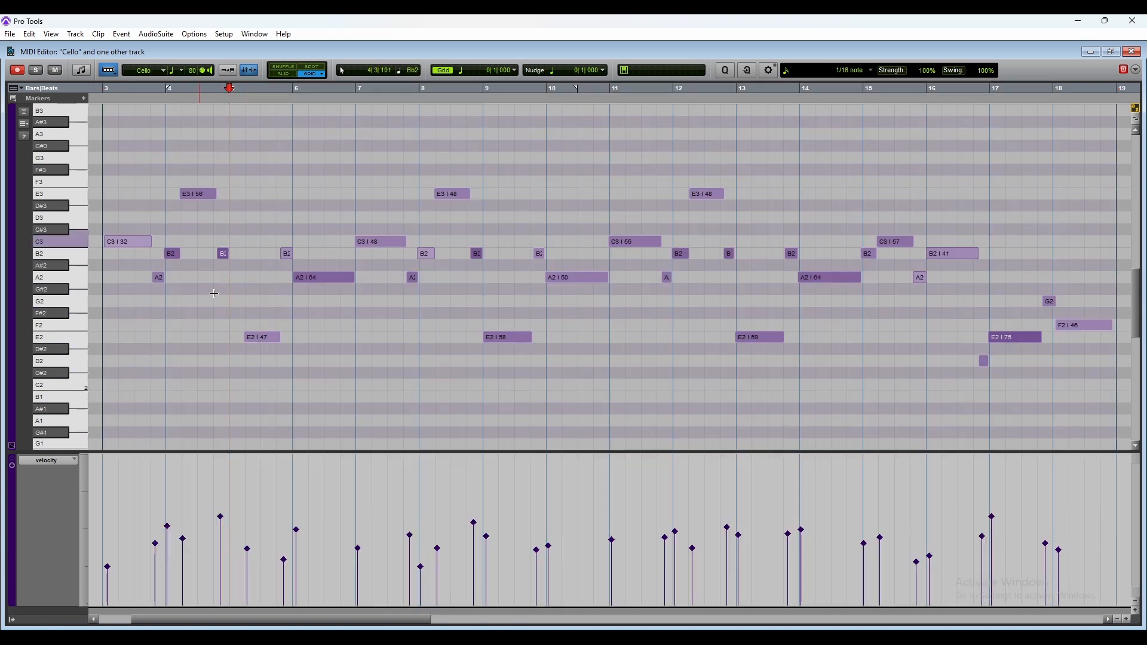
{"action": "left_click", "coordinate": [167, 88]}
{"action": "key", "text": "space"}
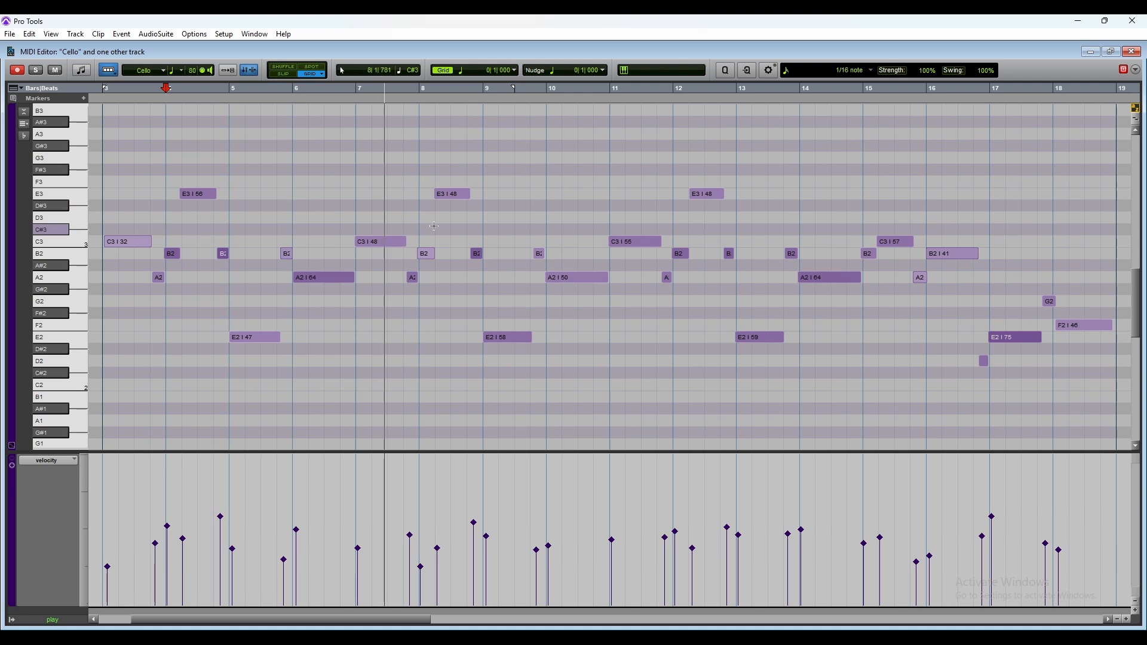
Step: Delete the E3 note and the short second B2 note in bar 8, and extend the first B2 to bar 9
{"action": "left_click", "coordinate": [453, 193]}
{"action": "key", "text": "Delete"}
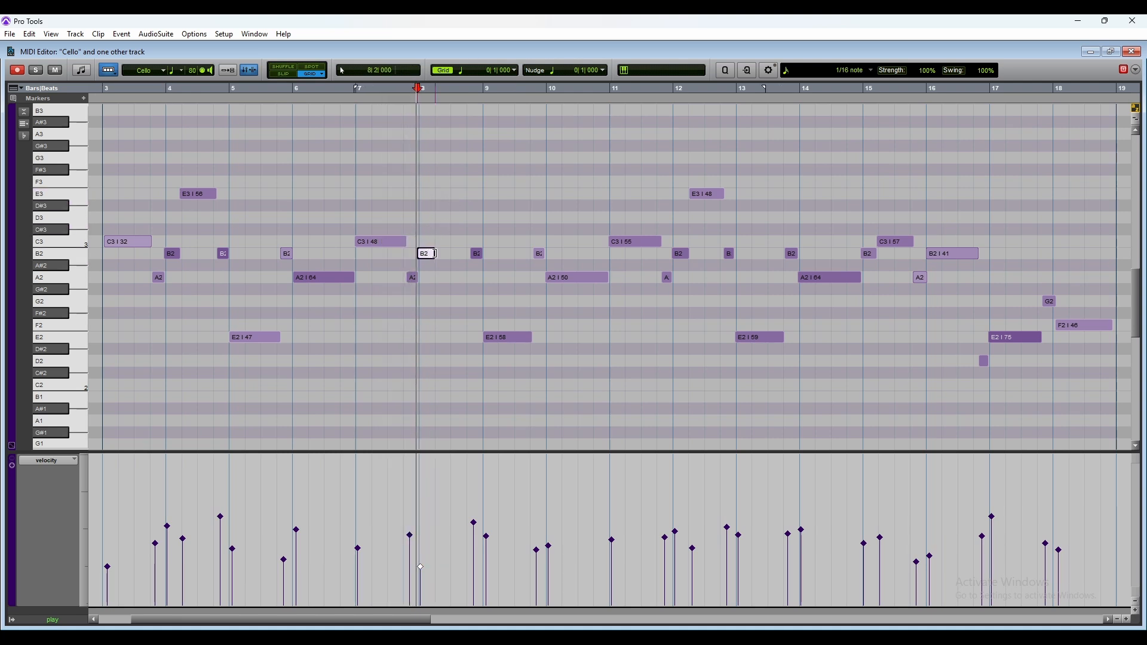
{"action": "left_click_drag", "start_coordinate": [428, 253], "coordinate": [481, 253]}
{"action": "left_click", "coordinate": [470, 254]}
Step: Play back the edited cello line from the middle of bar 7 and again from the start of bar 7
{"action": "key", "text": "space"}
{"action": "left_click", "coordinate": [389, 227]}
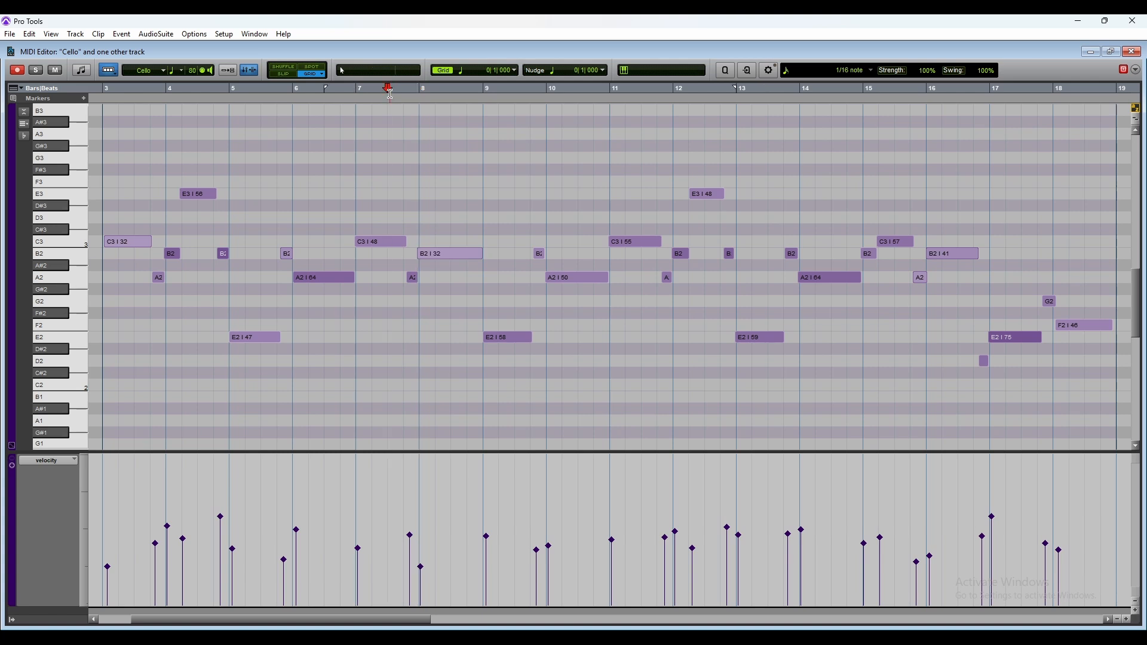
{"action": "key", "text": "space"}
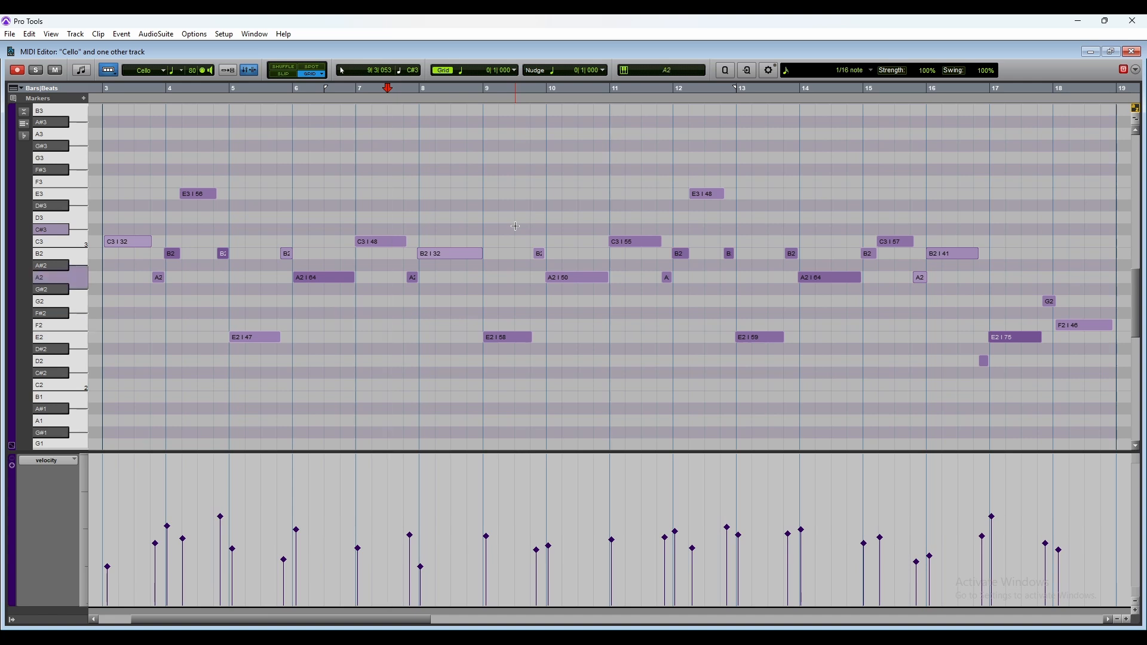
{"action": "left_click", "coordinate": [355, 89]}
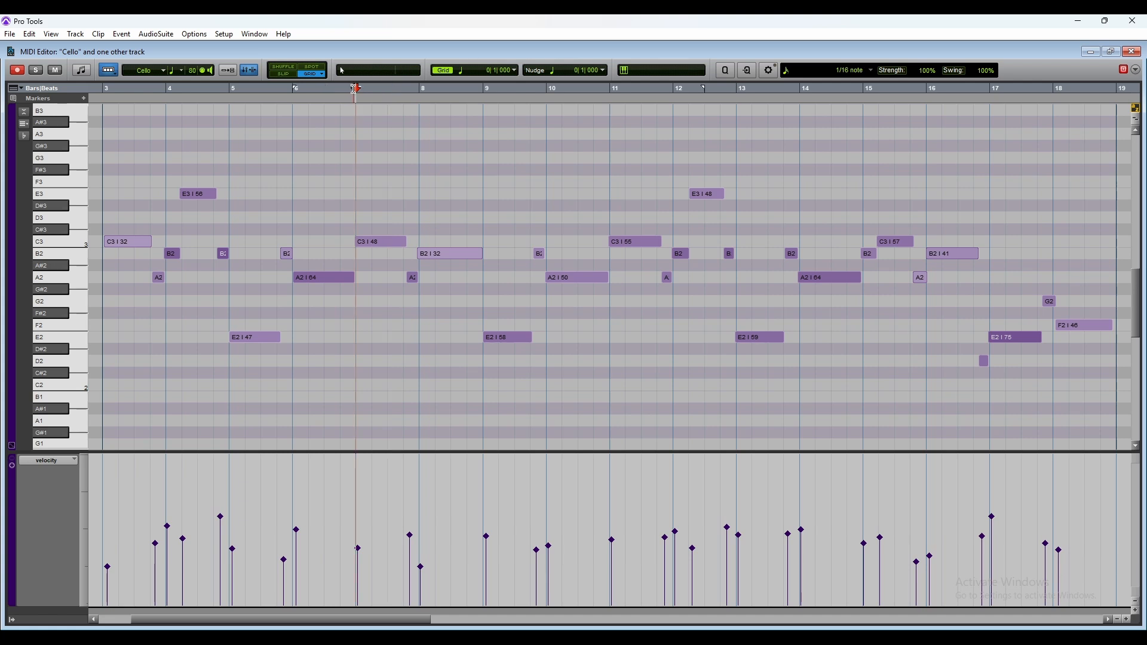
{"action": "key", "text": "space"}
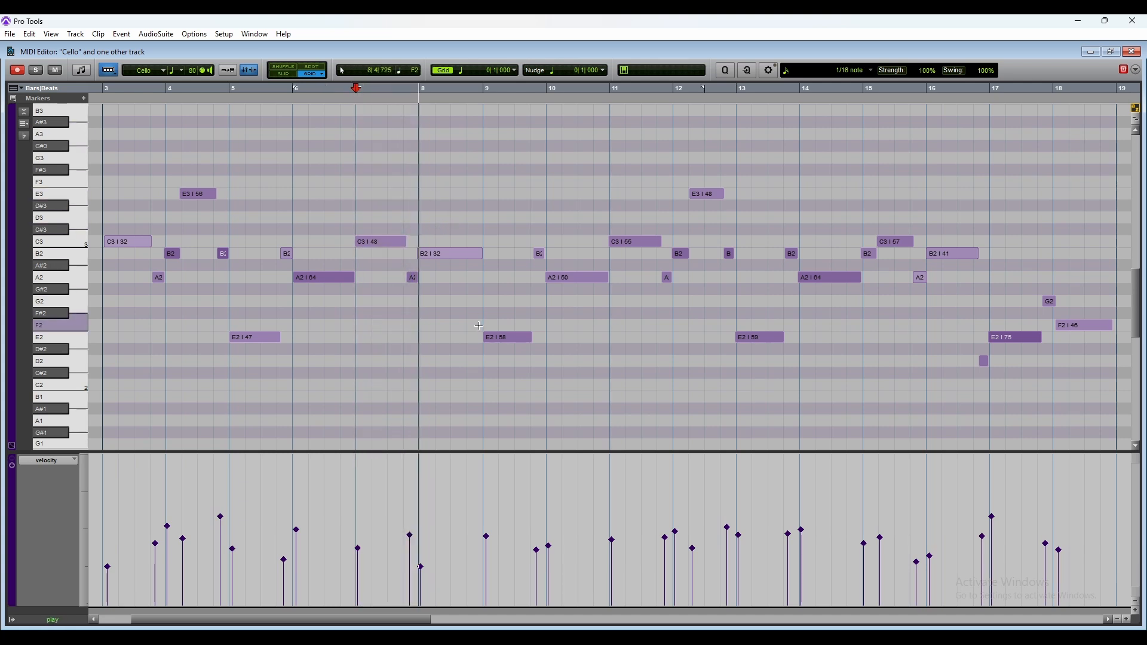
Step: Delete the cello's E2 and short B2 notes in bar 9 and the A2 note in bar 10
{"action": "double_click", "coordinate": [506, 340]}
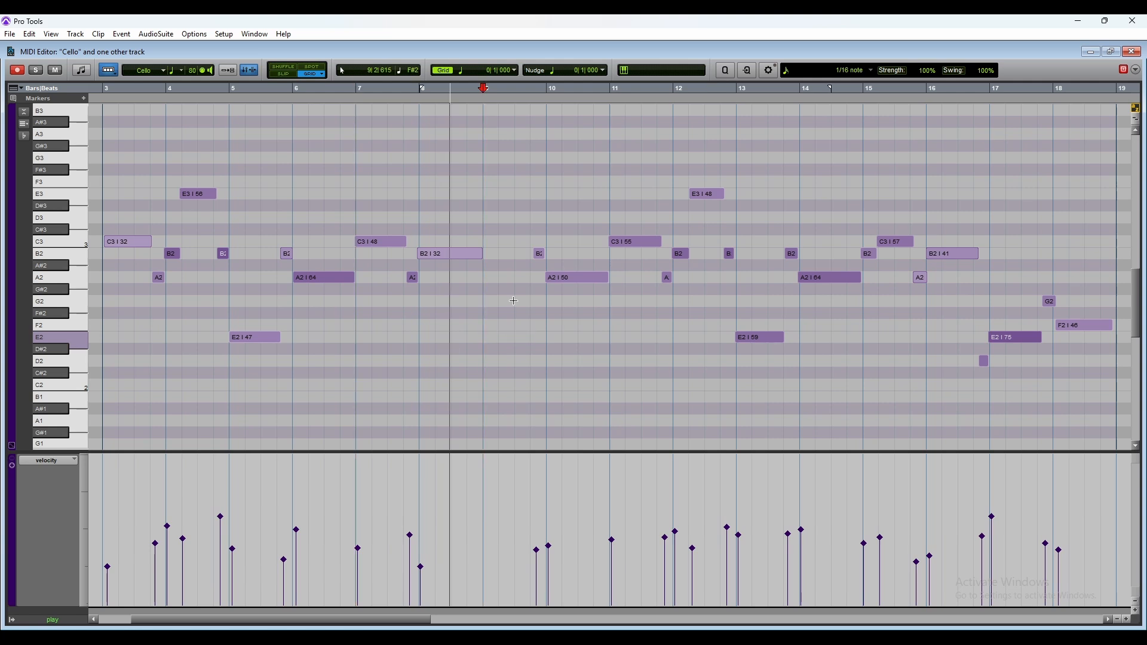
{"action": "double_click", "coordinate": [539, 253]}
{"action": "key", "text": "space"}
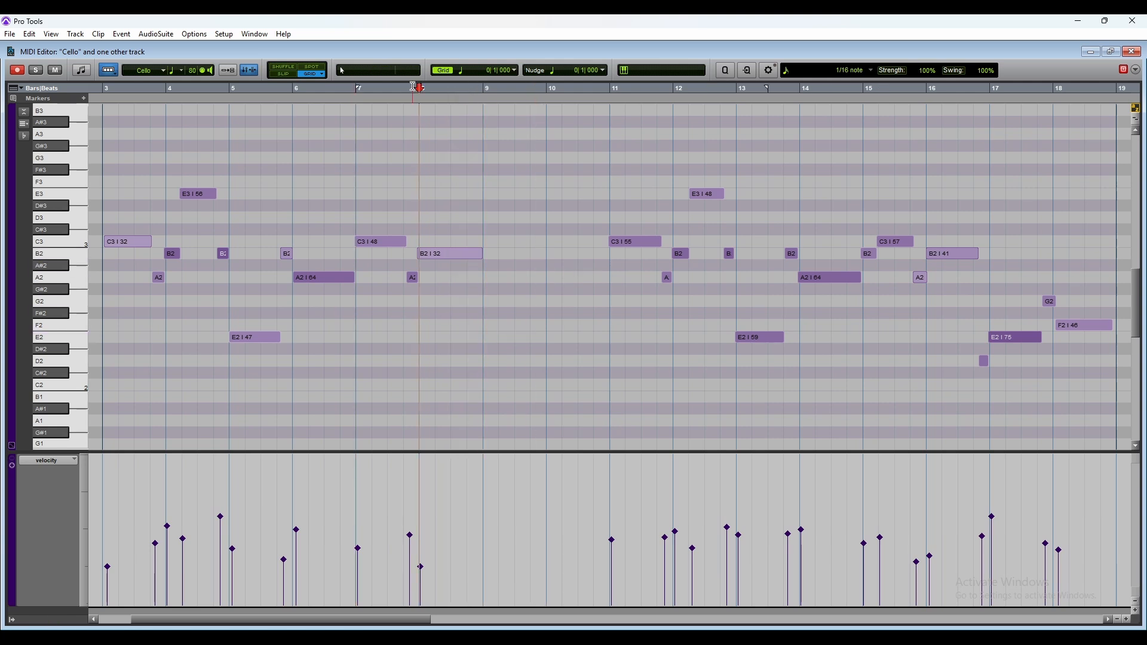
Step: Play the cello with the arrangement from bar 3, and separate its clip at bars 7 and 11
{"action": "key", "text": "ctrl+space"}
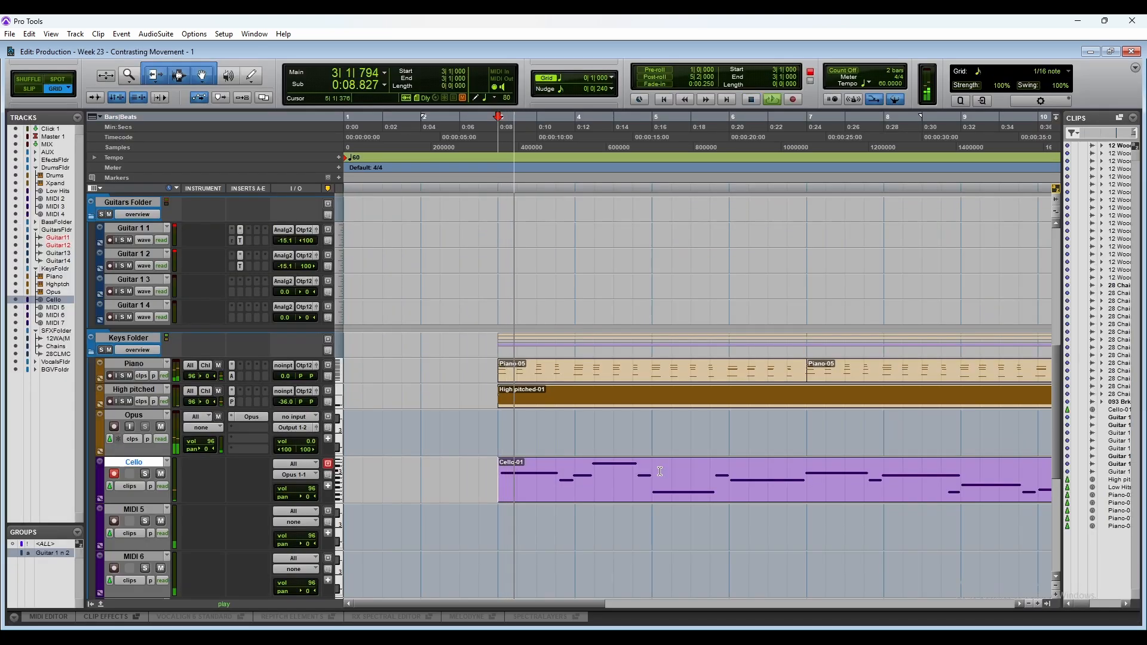
{"action": "key", "text": "space"}
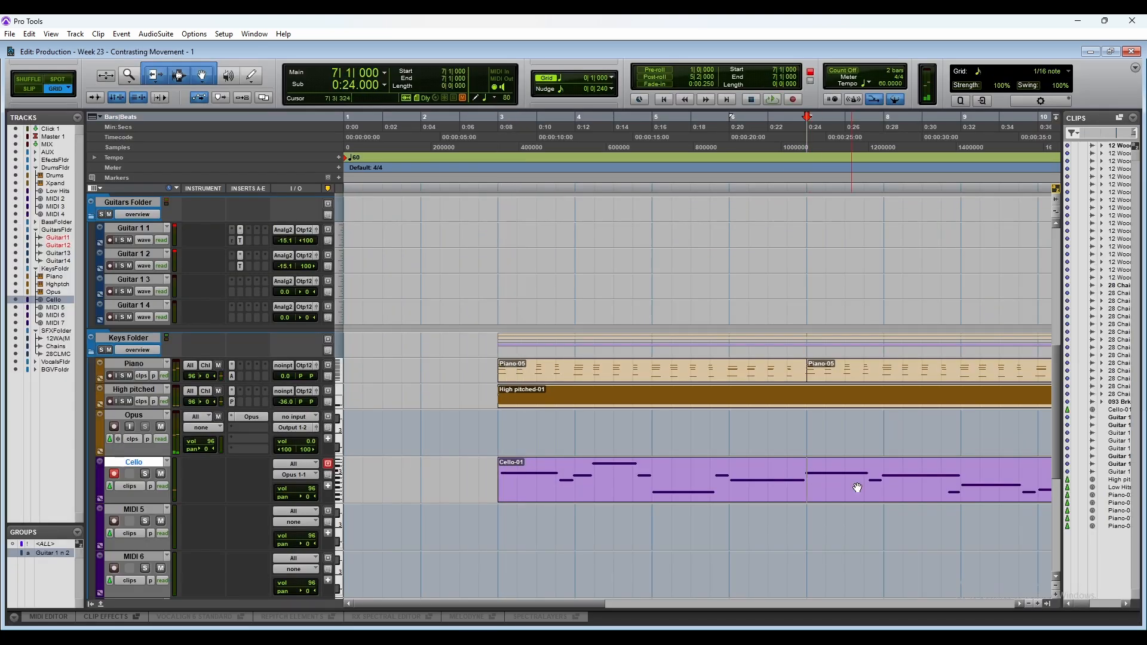
{"action": "key", "text": "ctrl+e"}
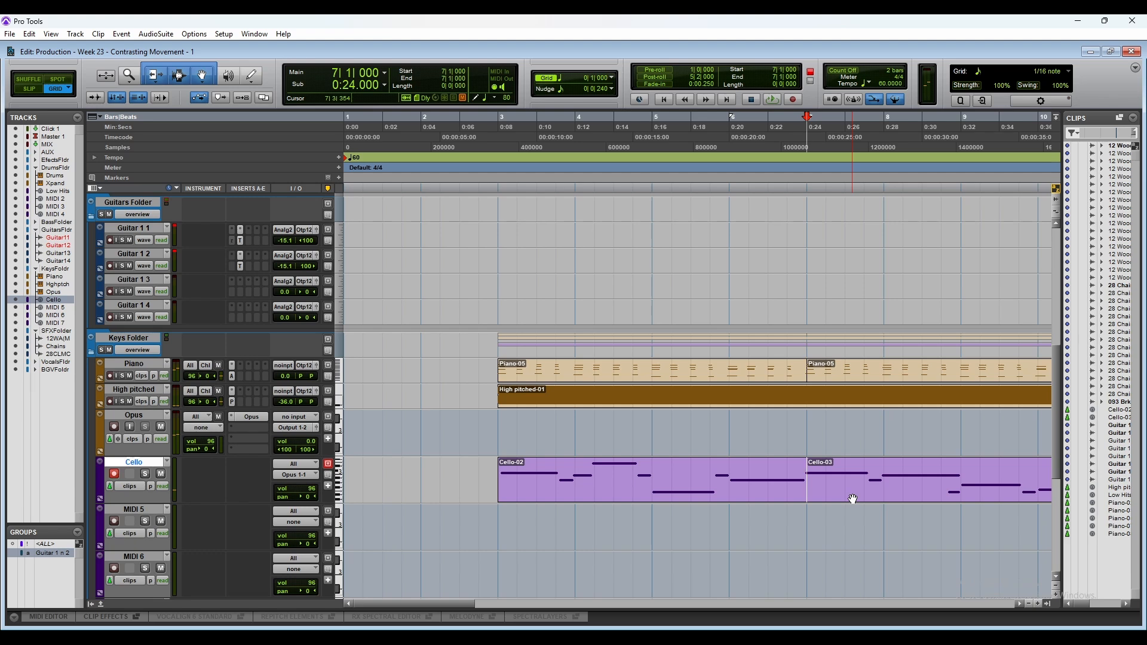
{"action": "scroll", "coordinate": [854, 499], "scroll_direction": "right", "scroll_amount": 5}
{"action": "left_click", "coordinate": [854, 476]}
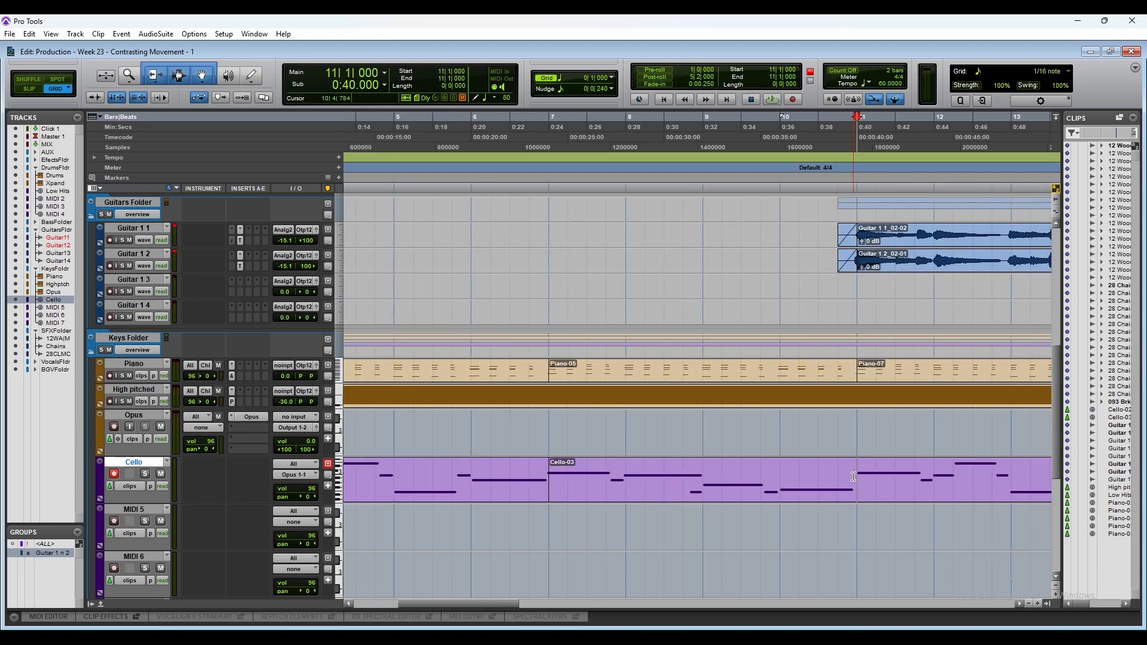
{"action": "key", "text": "ctrl+e"}
Step: Delete the cello clip that runs from bar 11 to bar 19
{"action": "key", "text": "ctrl+bracketleft"}
{"action": "left_click", "coordinate": [857, 503]}
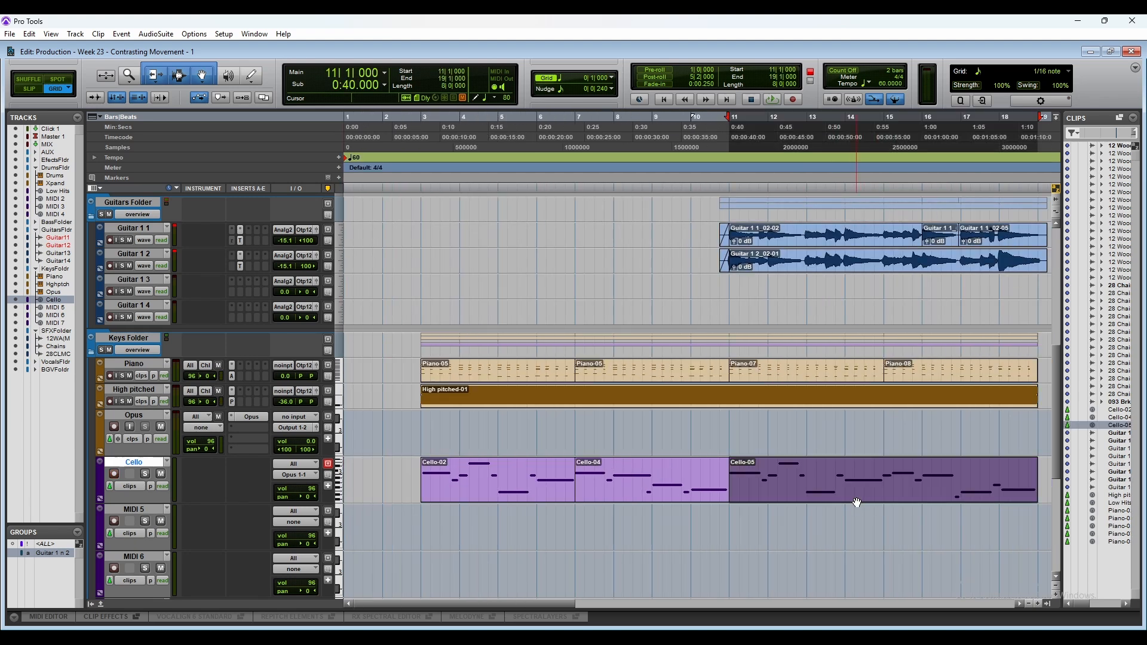
{"action": "key", "text": "Delete"}
Step: Swap the two remaining cello clips so Cello-04 starts at bar 3 and Cello-02 at bar 7
{"action": "left_click_drag", "start_coordinate": [527, 501], "coordinate": [801, 480]}
{"action": "left_click", "coordinate": [659, 495], "text": "shift"}
{"action": "left_click_drag", "start_coordinate": [659, 495], "coordinate": [517, 493]}
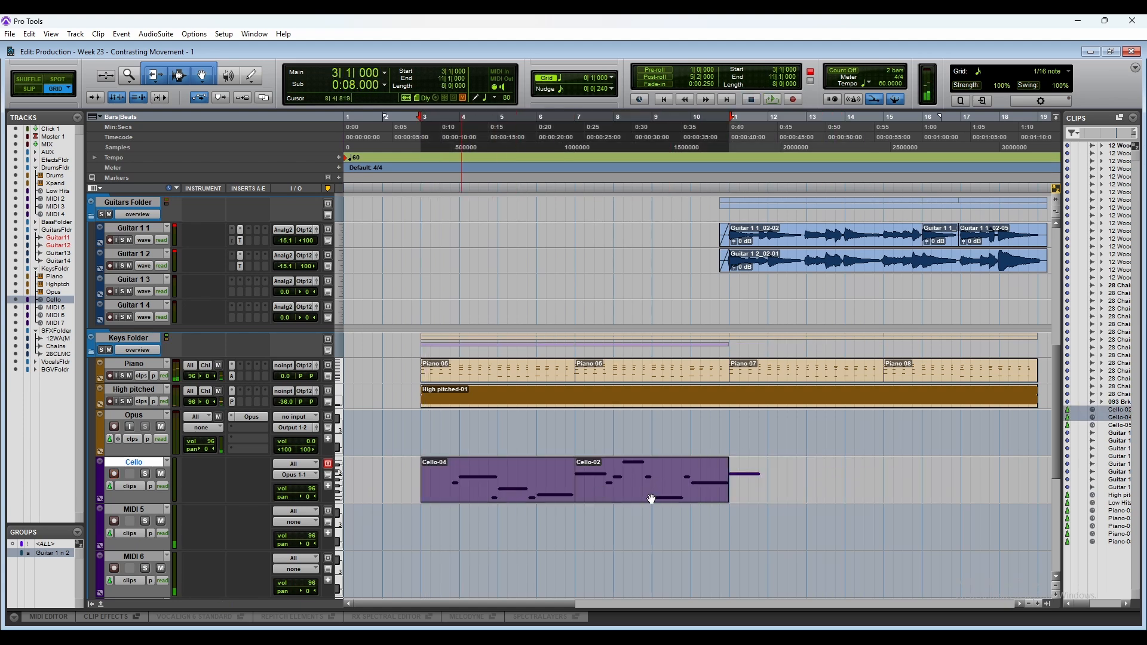
{"action": "left_click", "coordinate": [735, 494]}
{"action": "double_click", "coordinate": [680, 496]}
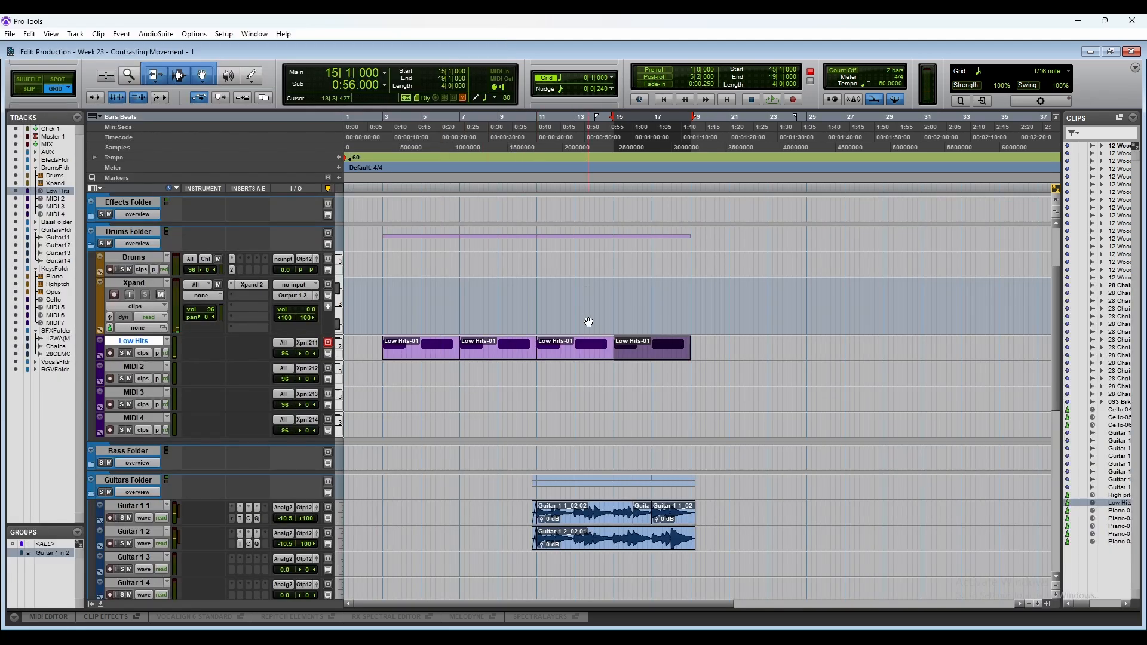
Step: Select the last two Low Hits clips and play the arrangement from bar 11
{"action": "left_click", "coordinate": [585, 357], "text": "shift"}
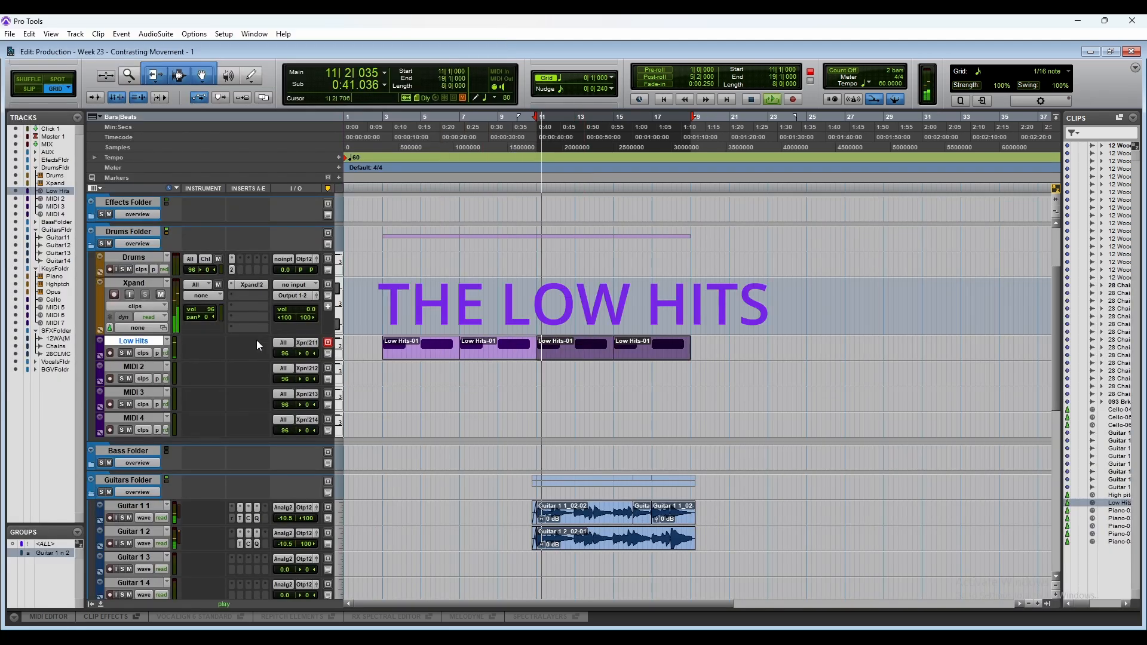
{"action": "key", "text": "space"}
{"action": "key", "text": "space"}
{"action": "key", "text": "space"}
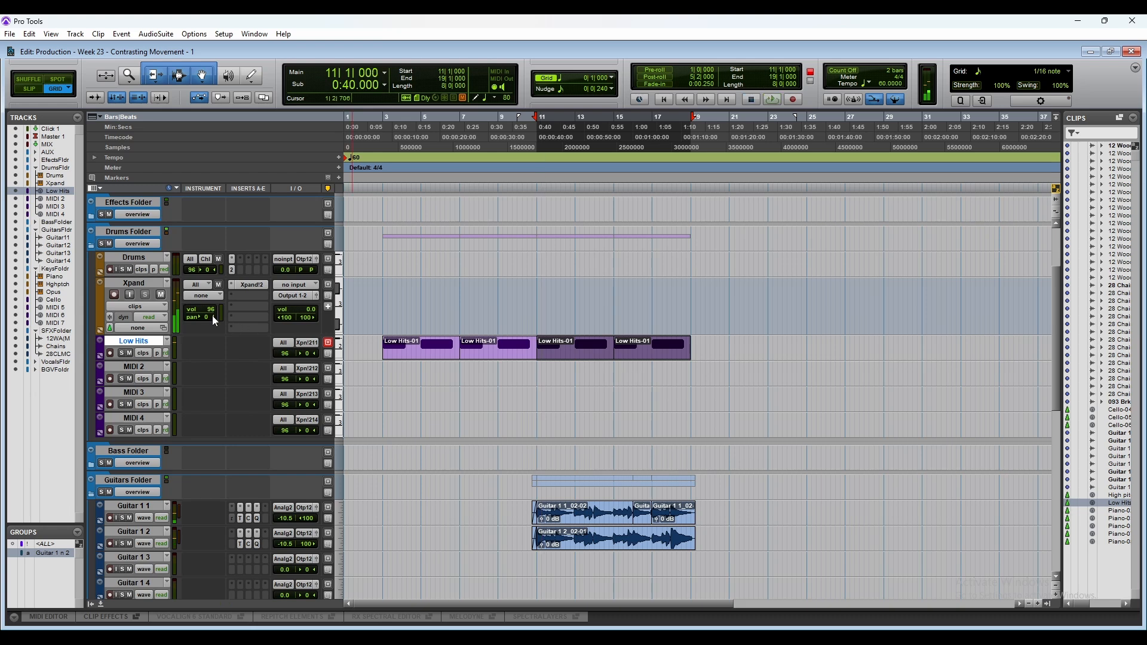
Step: Load the Taiko Drums Big 1+ percussion sound into part B of Xpand!2
{"action": "left_click", "coordinate": [251, 285]}
{"action": "left_click", "coordinate": [110, 217]}
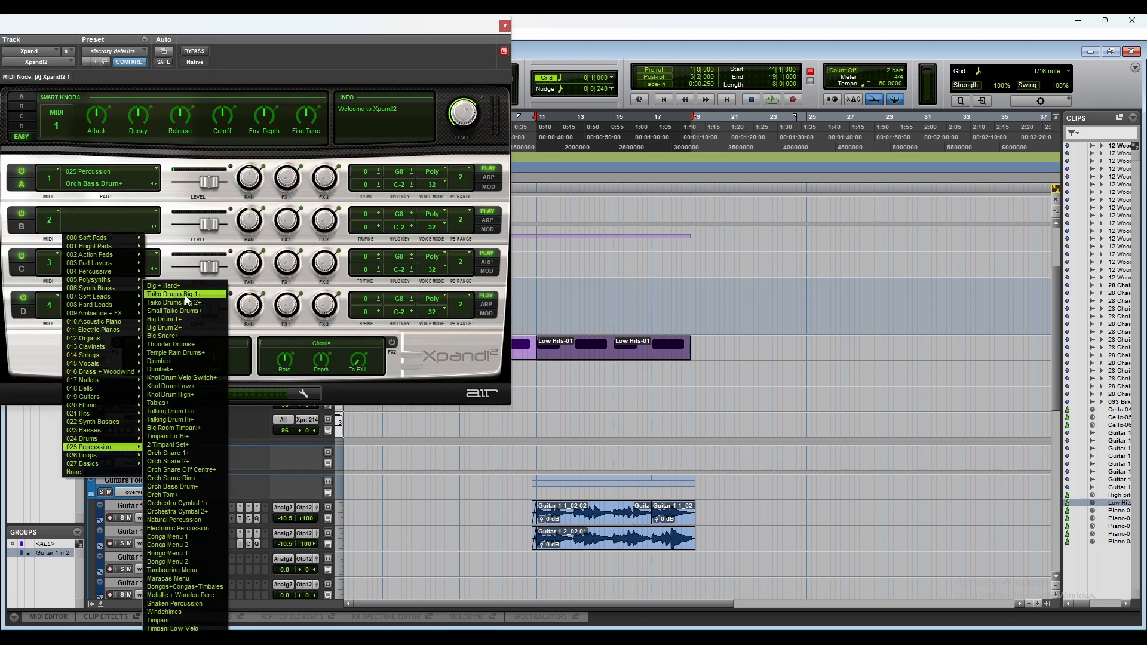
{"action": "left_click", "coordinate": [187, 295]}
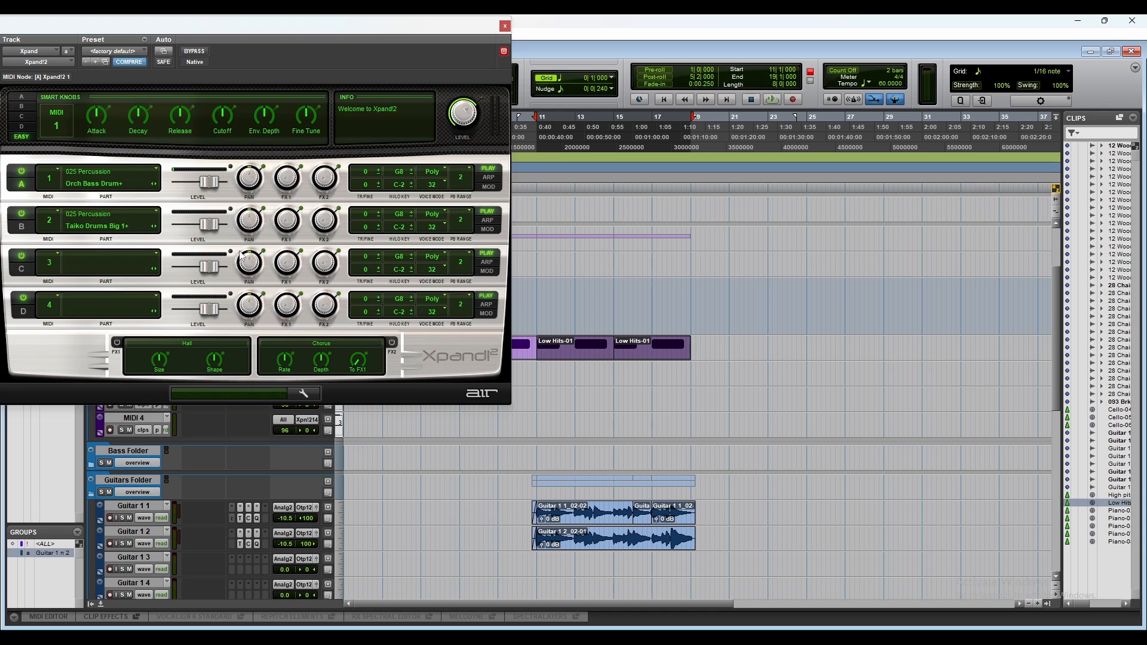
{"action": "left_click", "coordinate": [505, 28]}
Step: Copy all four Low Hits clips onto the MIDI 2 track and audition that track soloed from bar 3
{"action": "left_click", "coordinate": [429, 357], "text": "shift"}
{"action": "left_click_drag", "start_coordinate": [425, 357], "coordinate": [421, 373]}
{"action": "left_click", "coordinate": [122, 379]}
{"action": "key", "text": "space"}
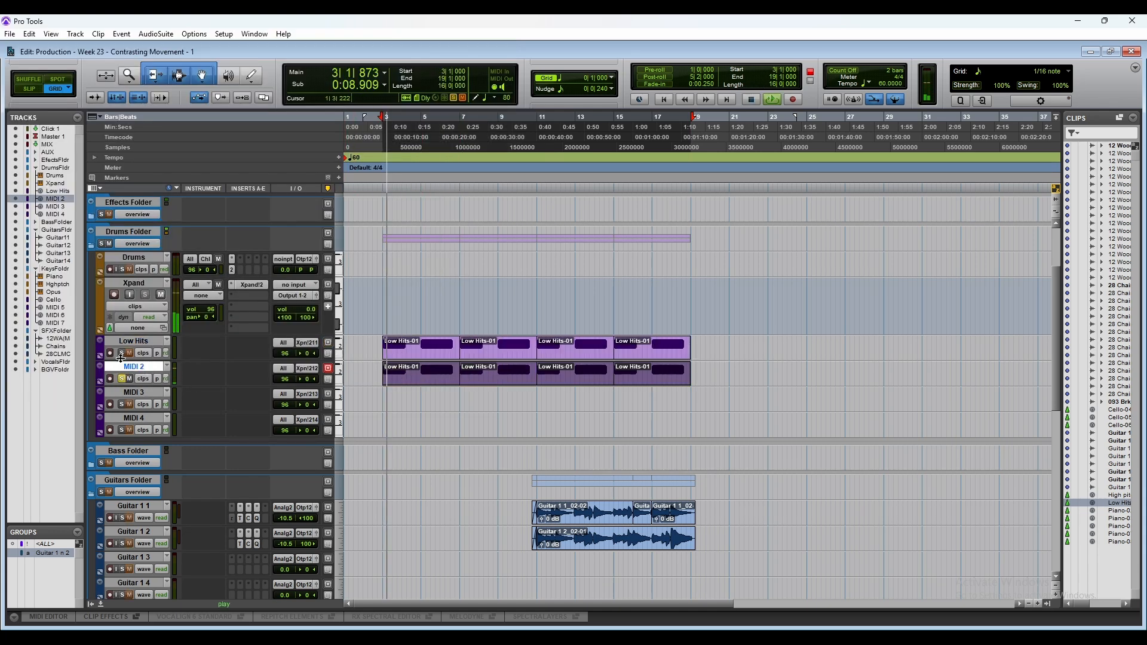
Step: Solo Low Hits together with MIDI 2 and play both layers from bar 3
{"action": "left_click", "coordinate": [123, 353]}
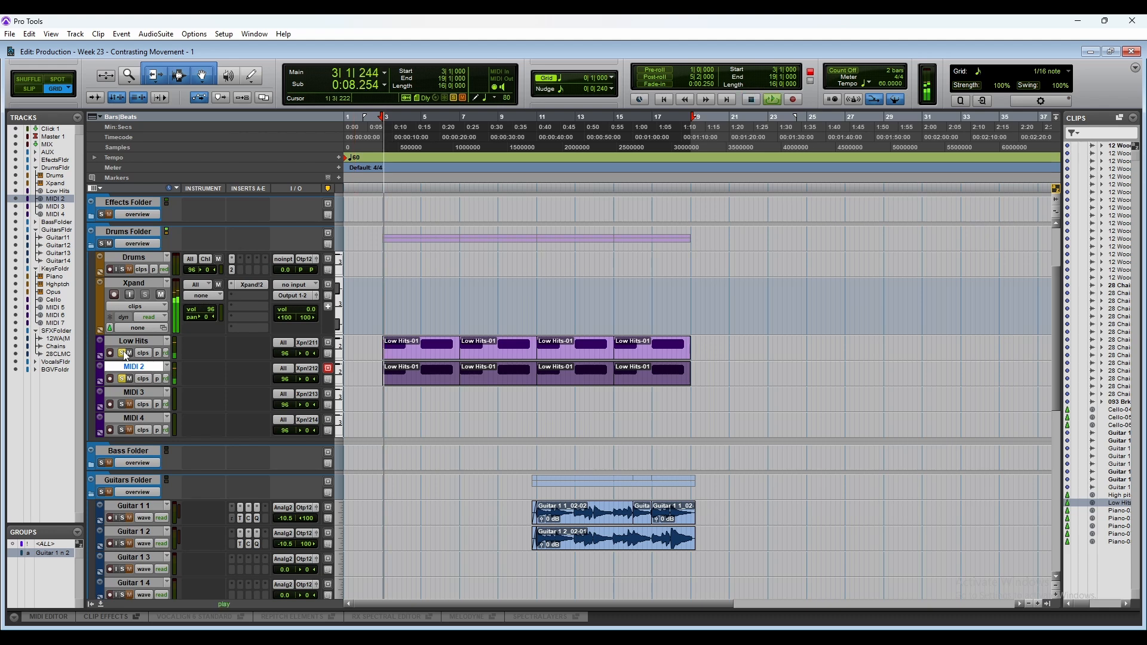
{"action": "key", "text": "space"}
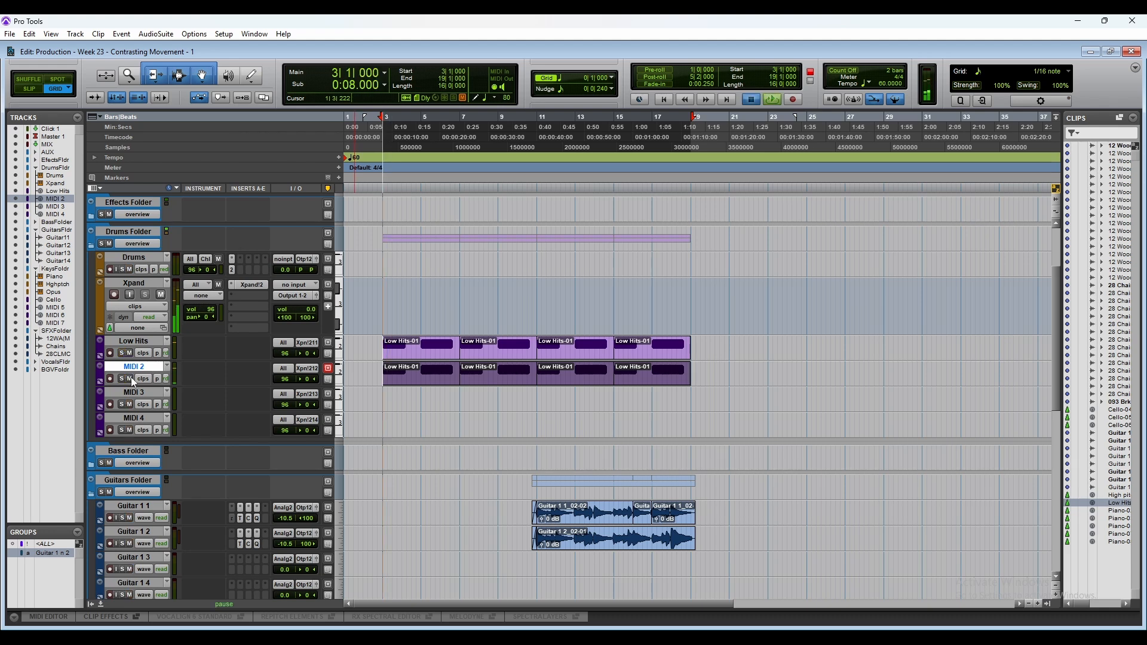
{"action": "key", "text": "space"}
{"action": "key", "text": "space"}
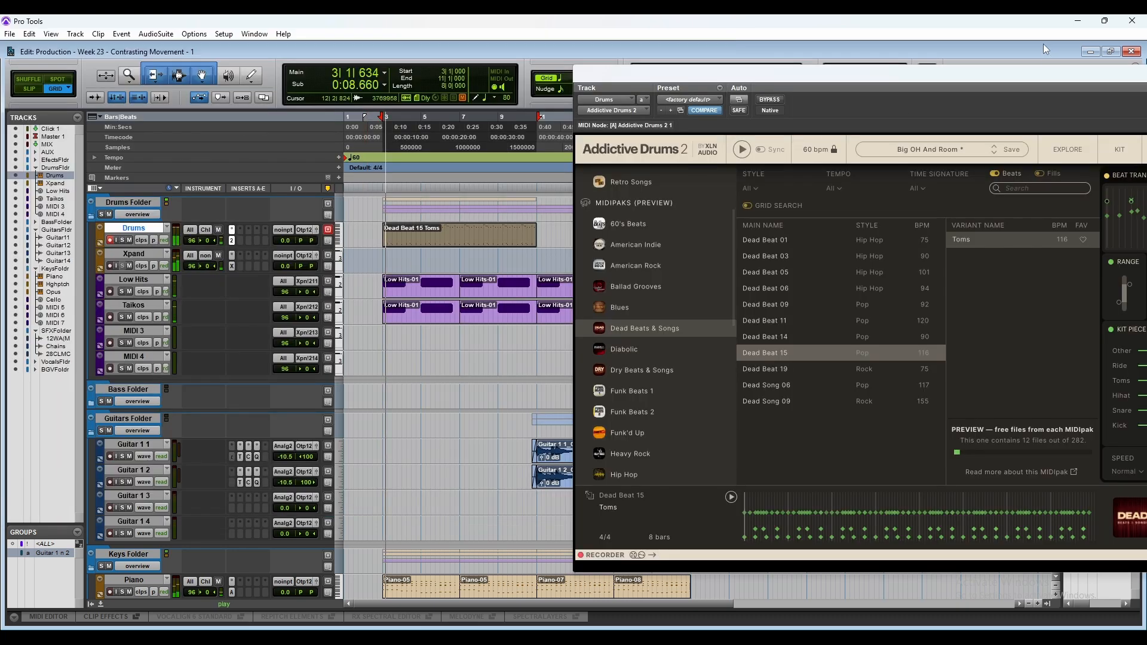
Step: Lower the master fader slightly in Addictive Drums 2's mixer for the Drums track
{"action": "left_click_drag", "start_coordinate": [1044, 44], "coordinate": [986, 102]}
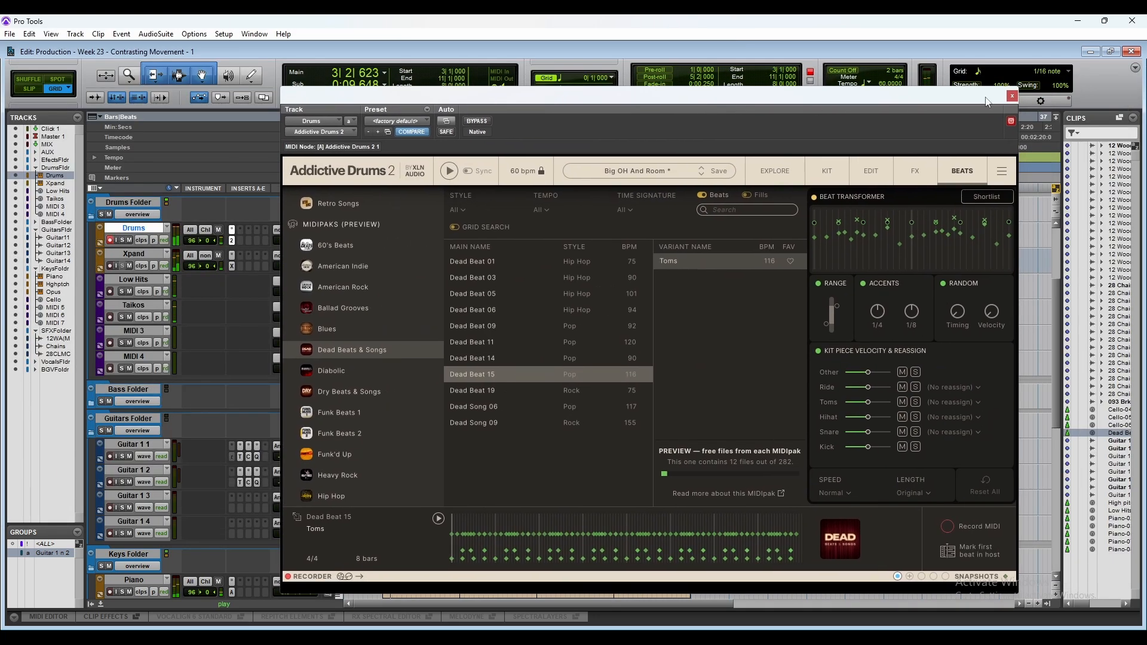
{"action": "left_click", "coordinate": [1011, 96]}
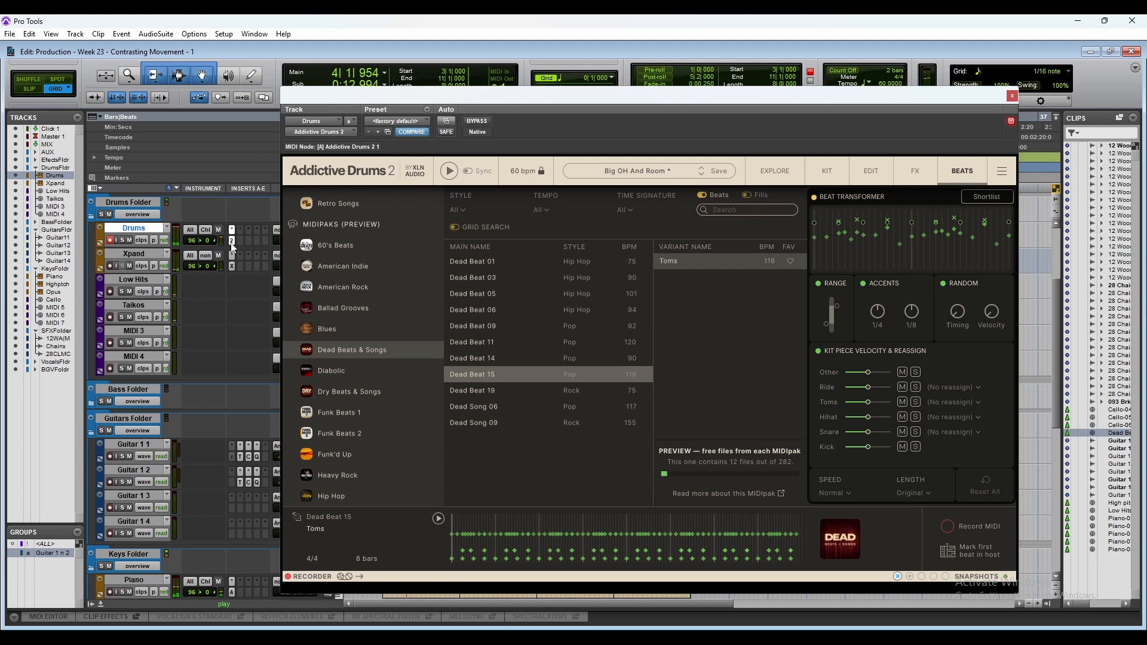
{"action": "left_click", "coordinate": [231, 241]}
{"action": "left_click", "coordinate": [912, 172]}
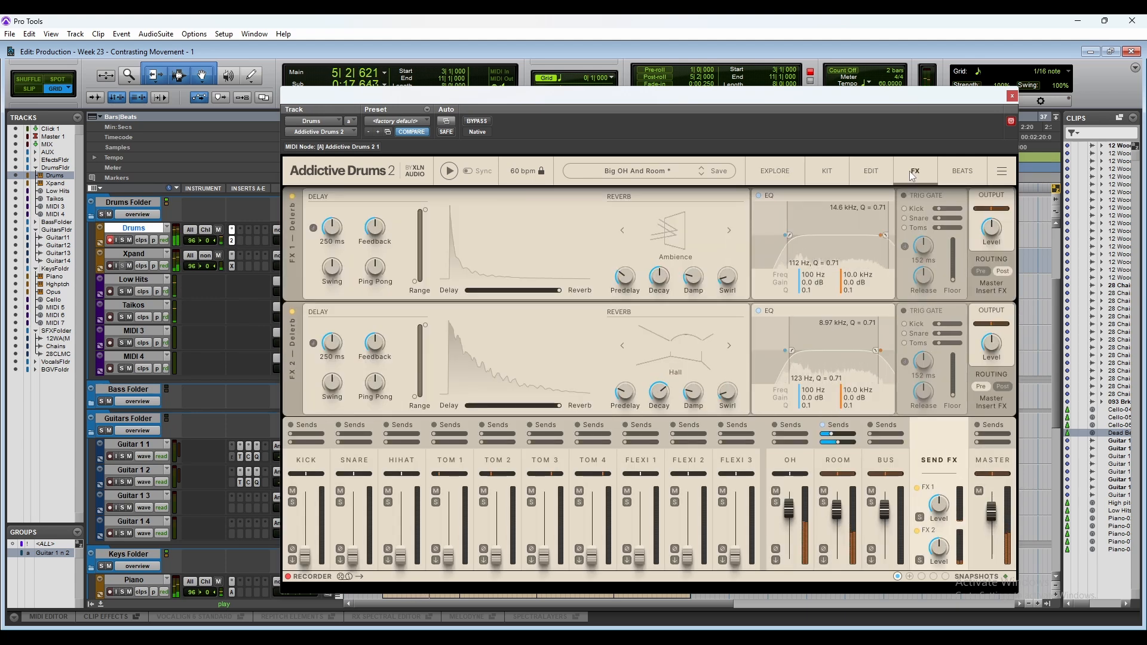
{"action": "left_click_drag", "start_coordinate": [991, 511], "coordinate": [991, 524]}
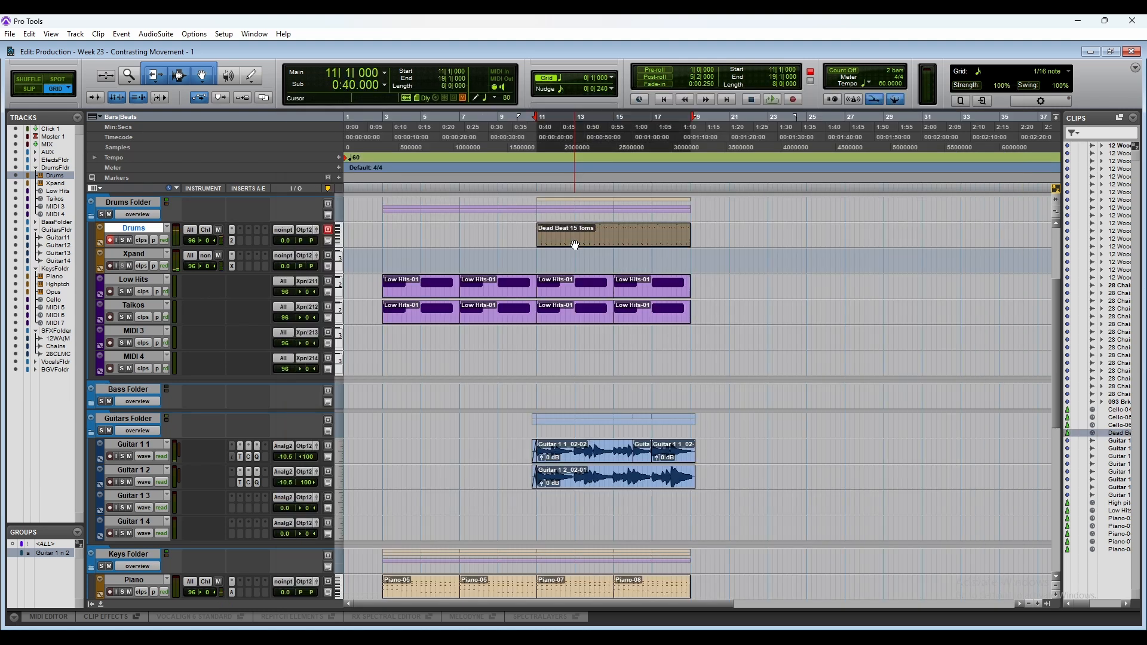
Step: Play from the Dead Beat 15 Toms clip at bar 11 and set the woodland ambience track's volume to -21.7 dB
{"action": "double_click", "coordinate": [576, 245]}
{"action": "key", "text": "space"}
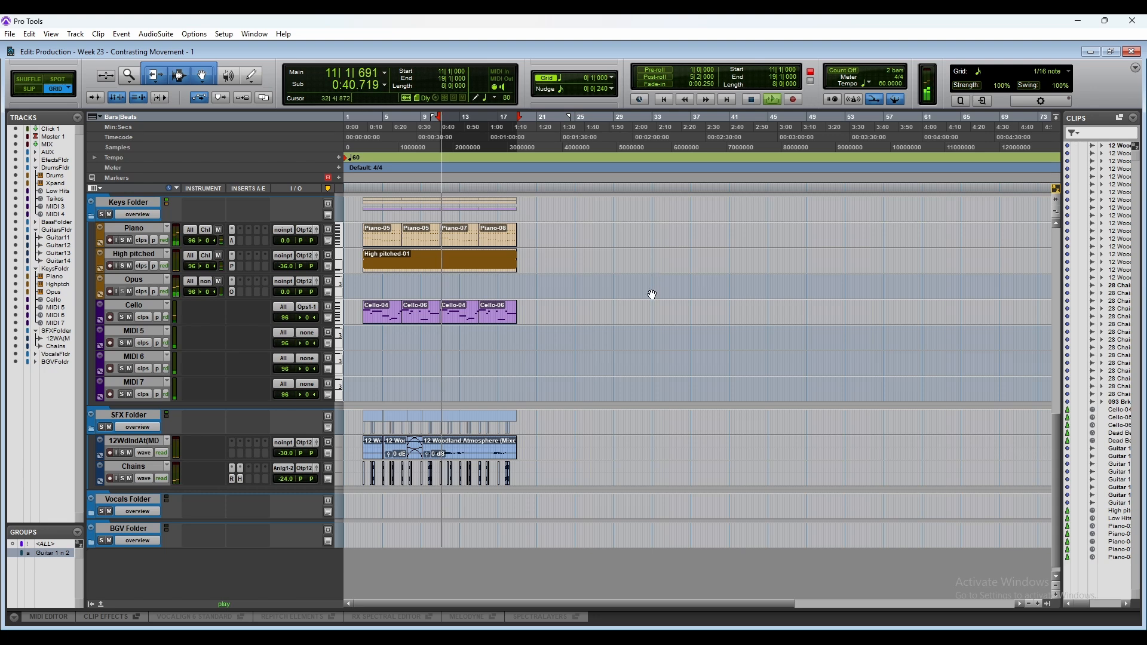
{"action": "key", "text": "ctrl+bracketright"}
{"action": "key", "text": "ctrl+bracketright"}
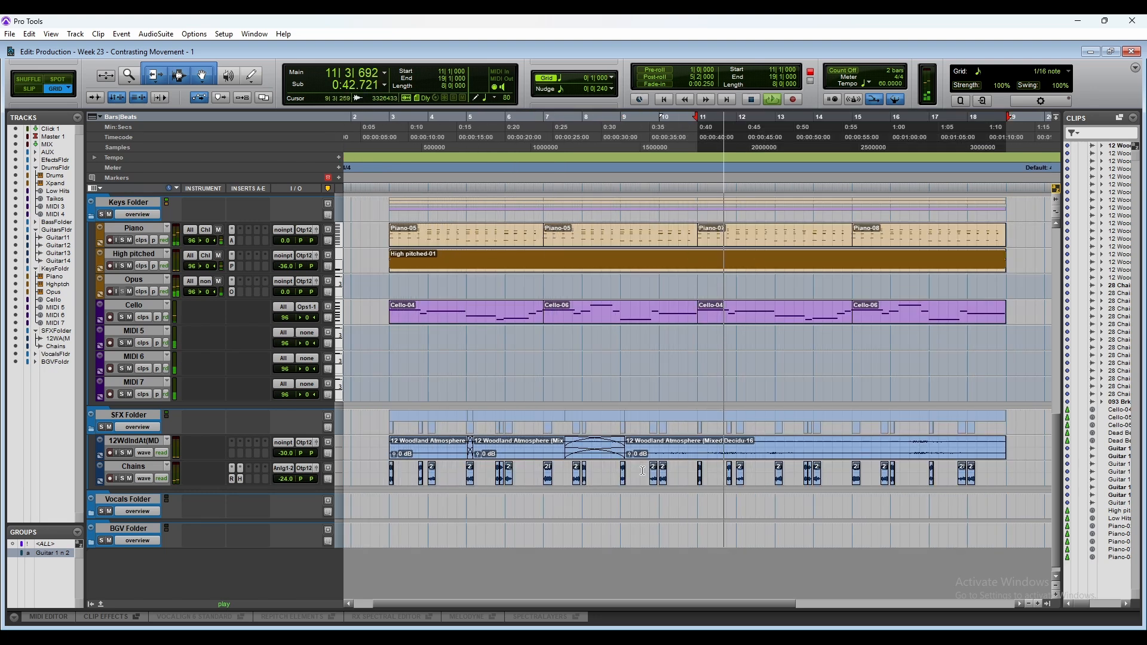
{"action": "left_click_drag", "start_coordinate": [283, 479], "coordinate": [287, 411]}
{"action": "key", "text": "space"}
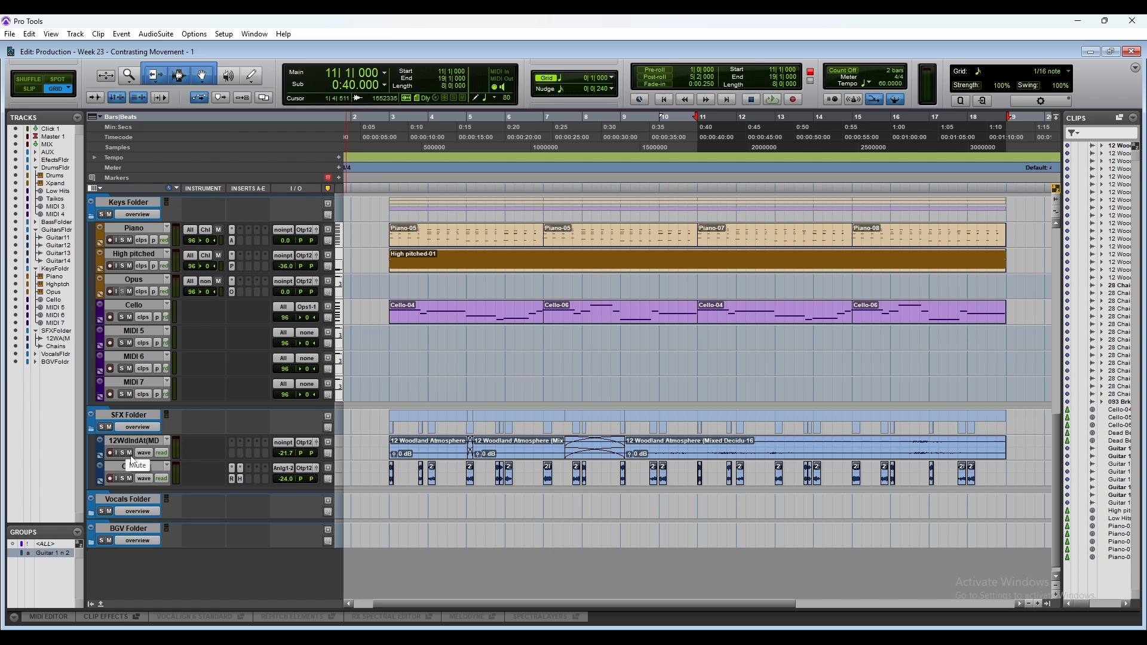
Step: Hide the clips list and select bars 3 to 19 on the MIDI 5 track
{"action": "left_click", "coordinate": [1049, 604]}
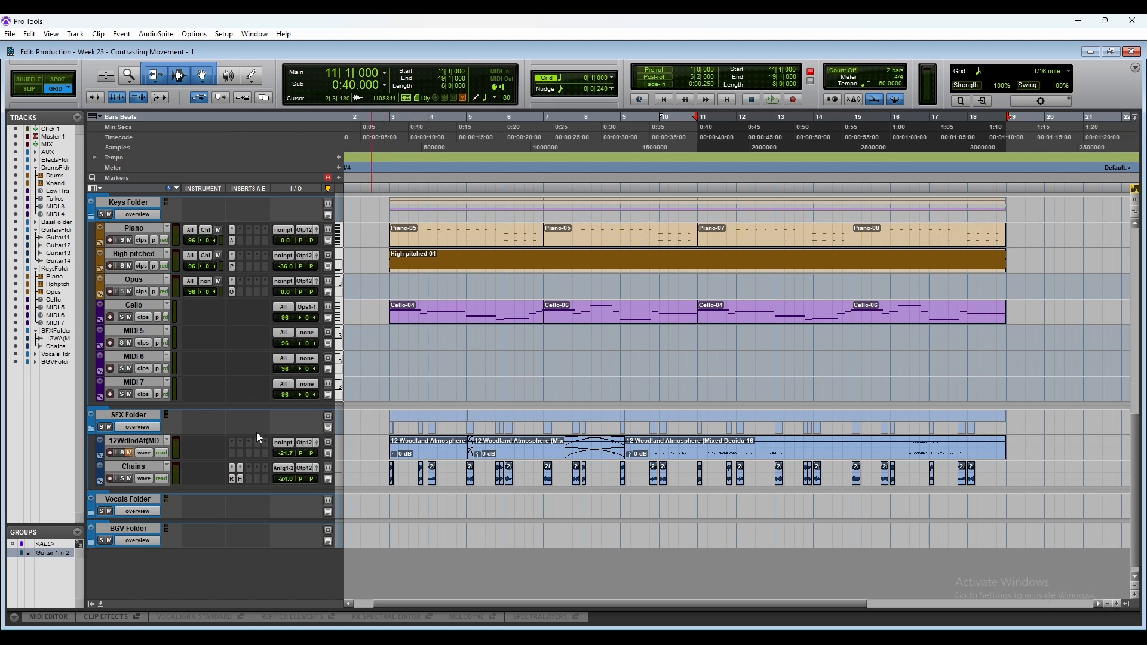
{"action": "left_click_drag", "start_coordinate": [391, 335], "coordinate": [1004, 348]}
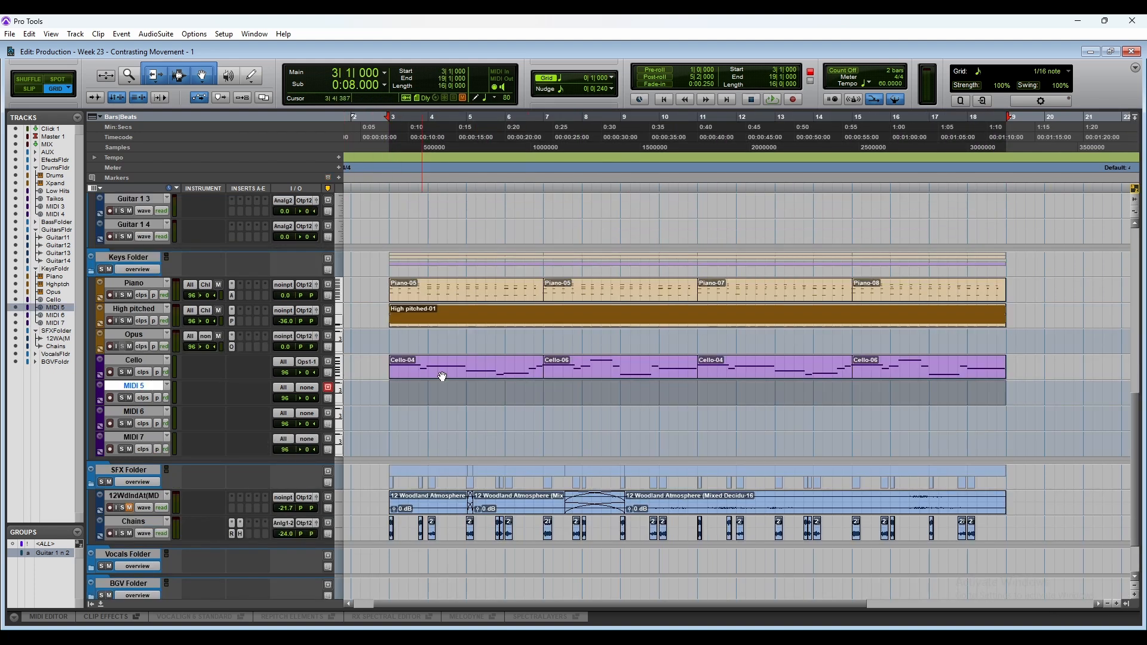
{"action": "key", "text": "r"}
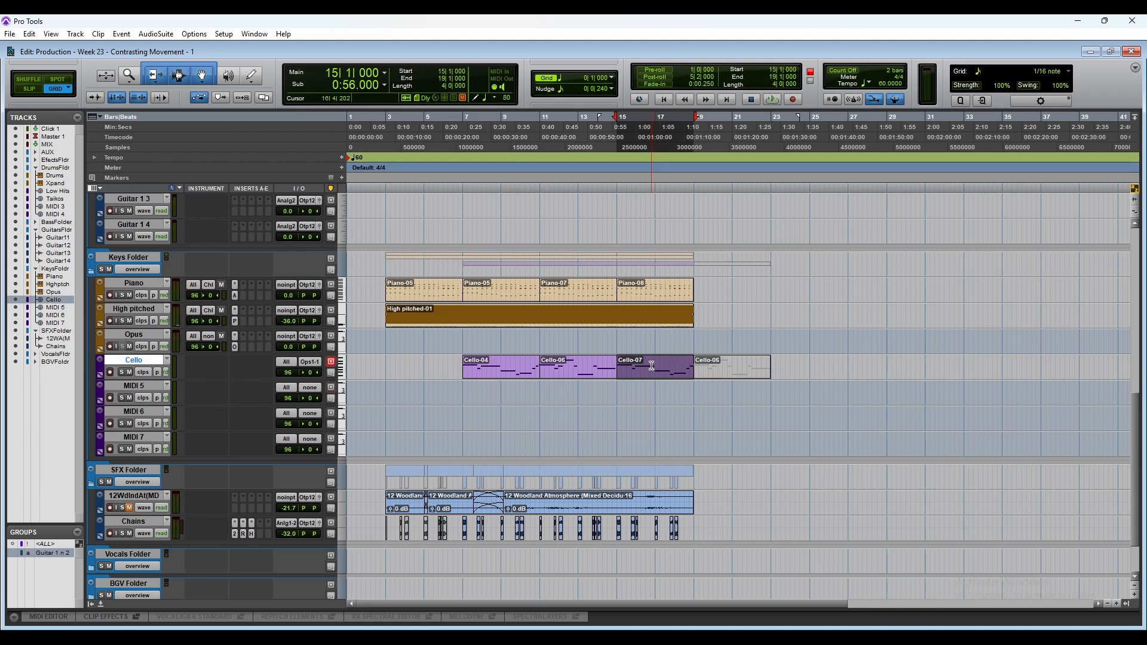
Step: Delete the muted Cello-06 clip that starts at bar 19
{"action": "left_click_drag", "start_coordinate": [696, 337], "coordinate": [752, 337]}
{"action": "left_click", "coordinate": [692, 340]}
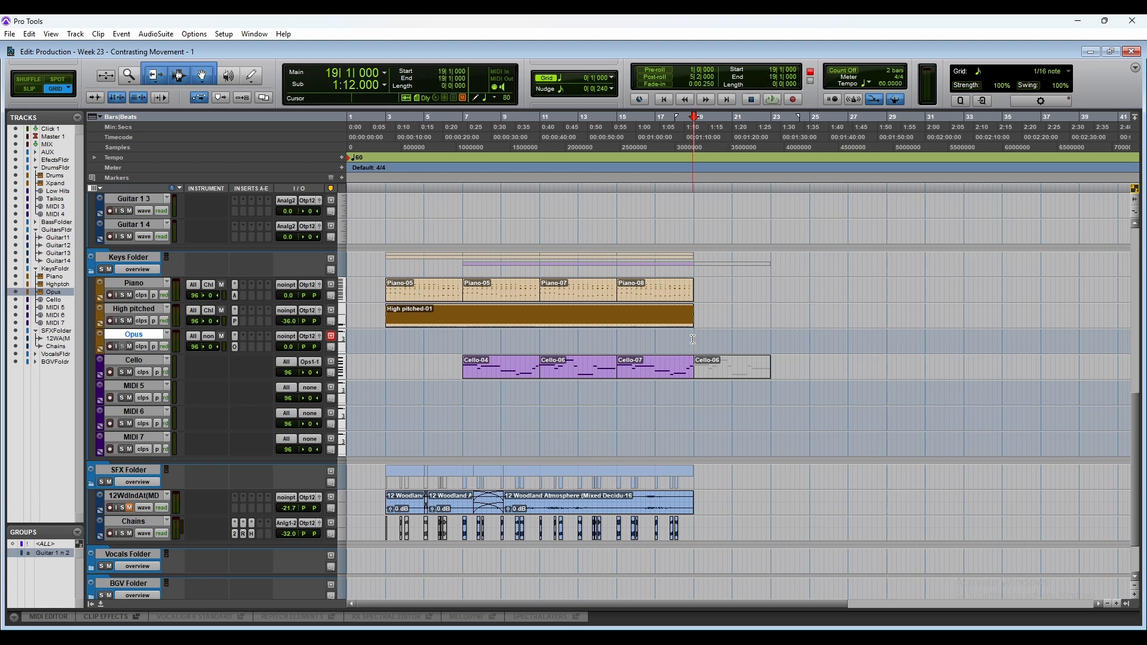
{"action": "left_click", "coordinate": [716, 377]}
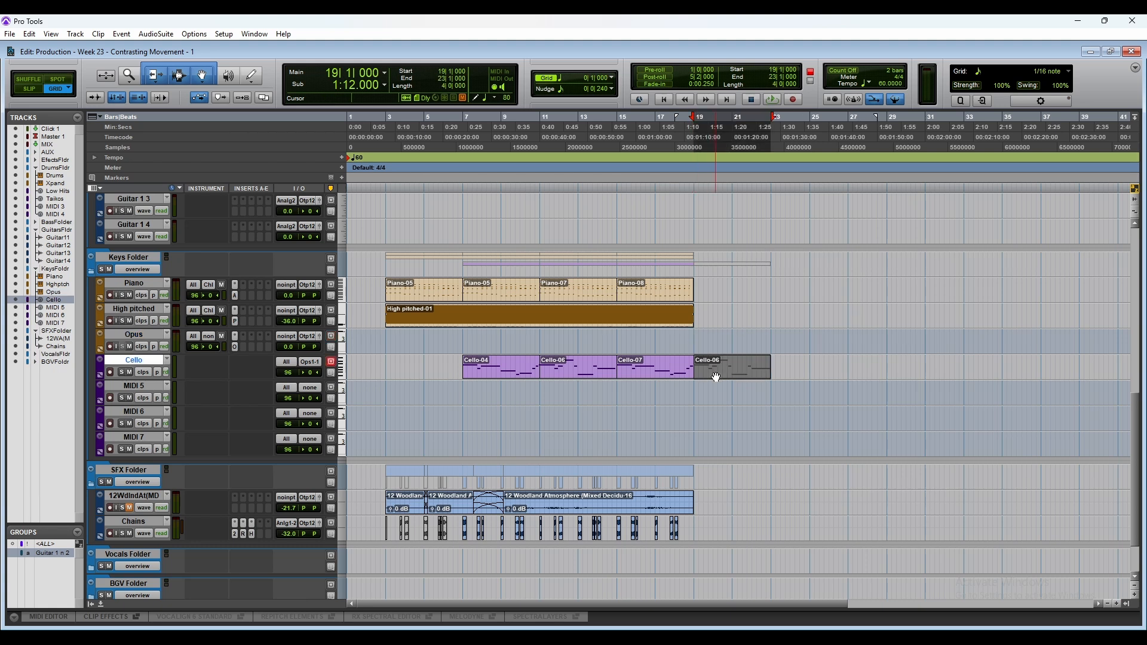
{"action": "key", "text": "Delete"}
Step: Open the last piano clip in the MIDI Editor and play its chords from bar 17
{"action": "left_click", "coordinate": [661, 378]}
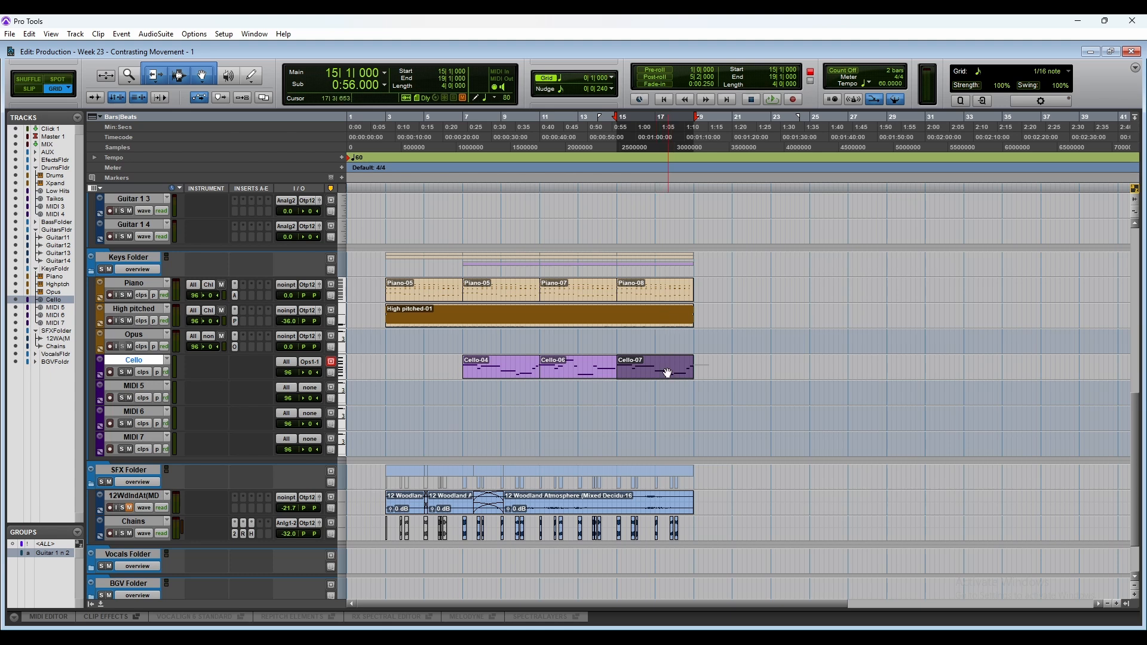
{"action": "left_click", "coordinate": [661, 297]}
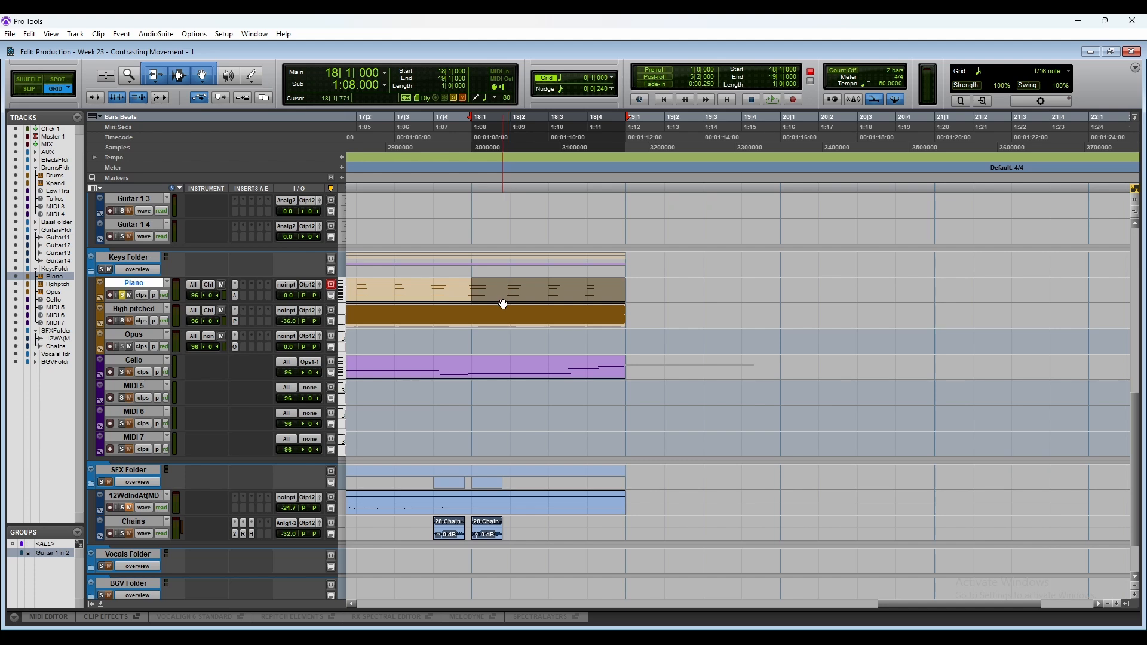
{"action": "left_click", "coordinate": [504, 302]}
{"action": "double_click", "coordinate": [504, 304]}
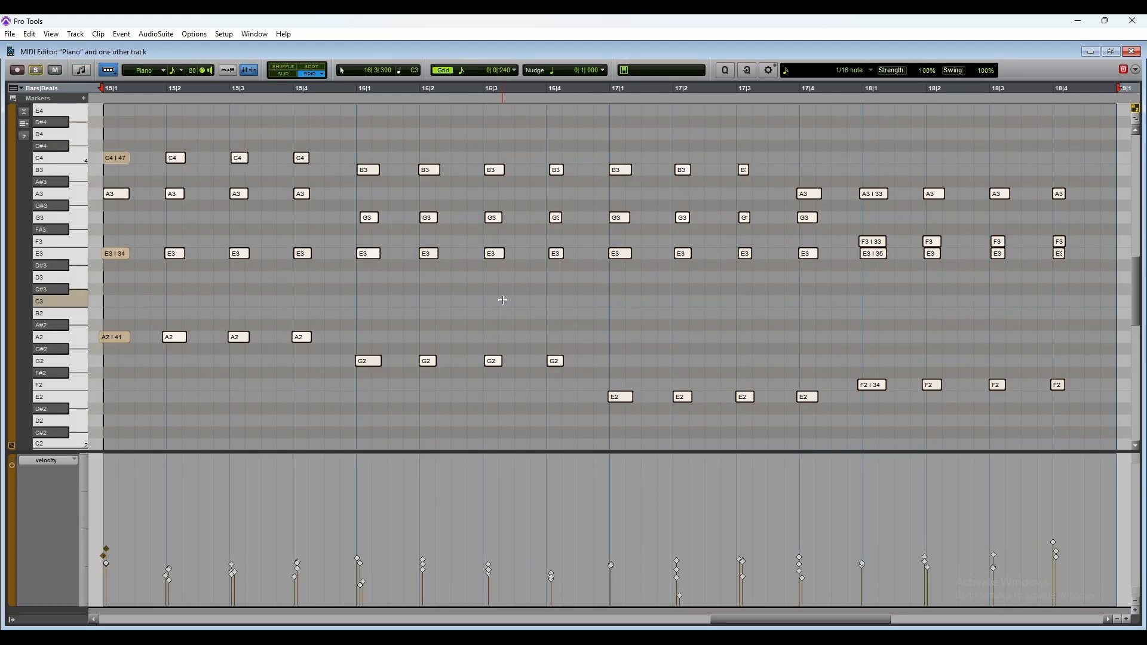
{"action": "scroll", "coordinate": [502, 300], "scroll_direction": "right", "scroll_amount": 1}
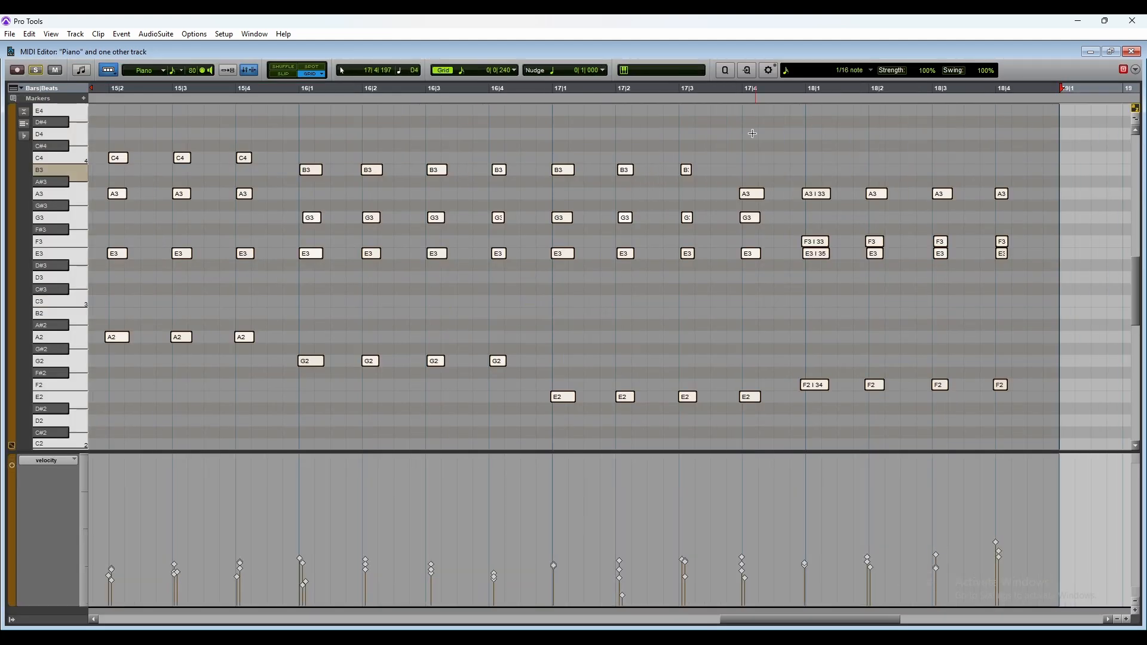
{"action": "left_click", "coordinate": [736, 87]}
{"action": "left_click", "coordinate": [555, 88]}
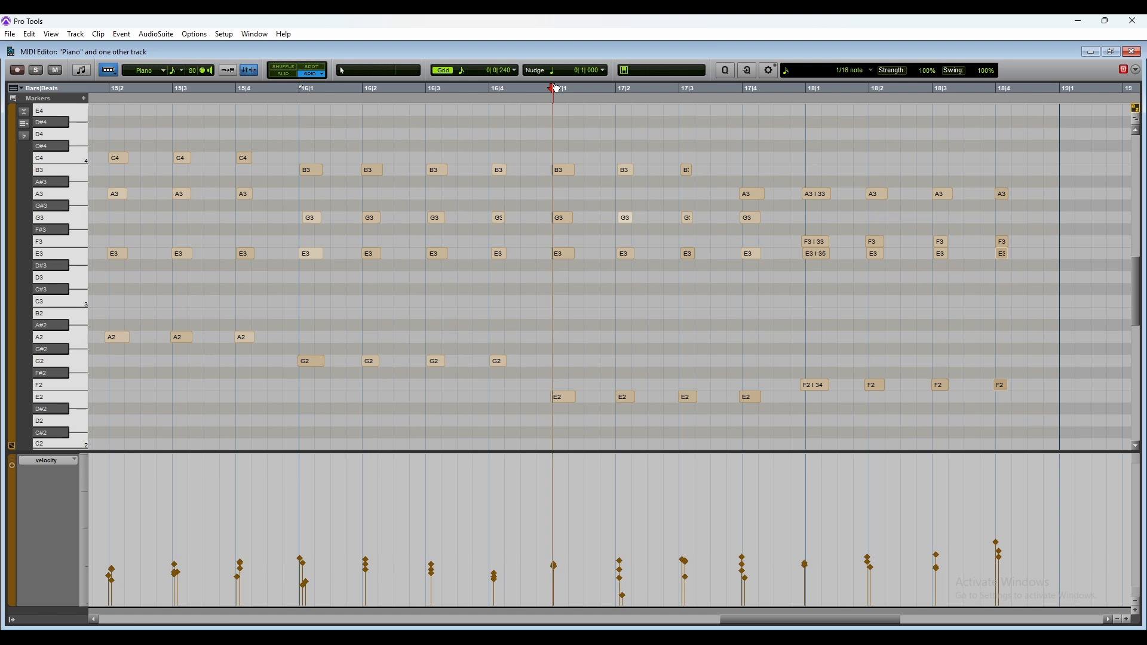
{"action": "key", "text": "space"}
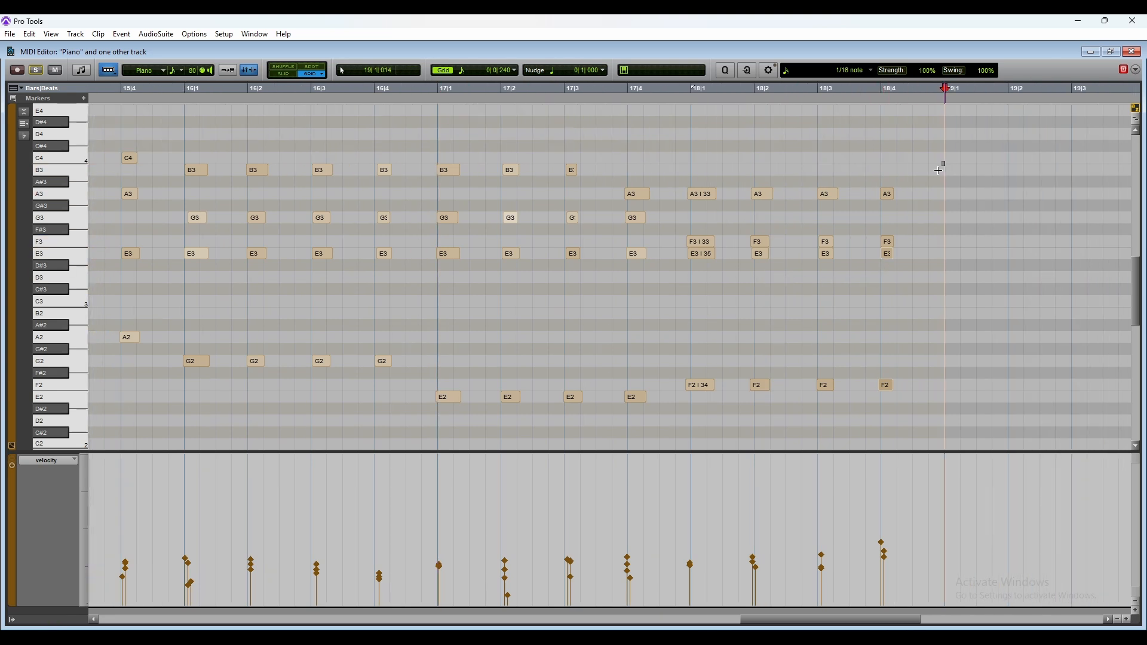
Step: Revoice the bar 18 piano chords in the MIDI Editor to B3, G#3 and B2 above the existing F2 notes
{"action": "left_click", "coordinate": [21, 74]}
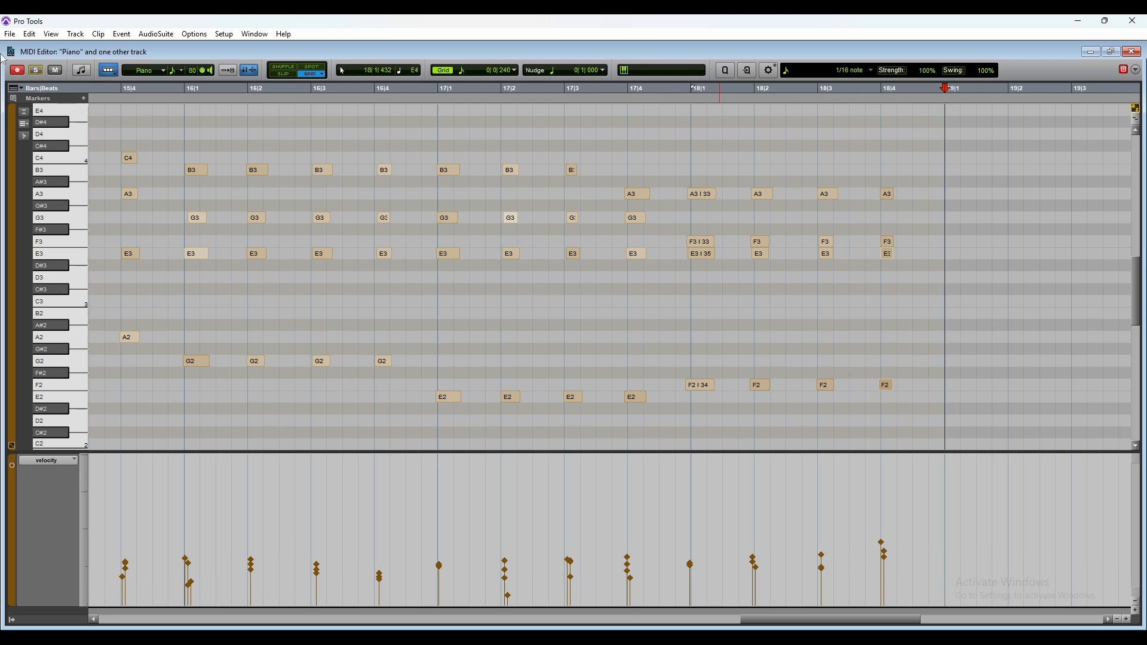
{"action": "left_click_drag", "start_coordinate": [910, 266], "coordinate": [687, 258]}
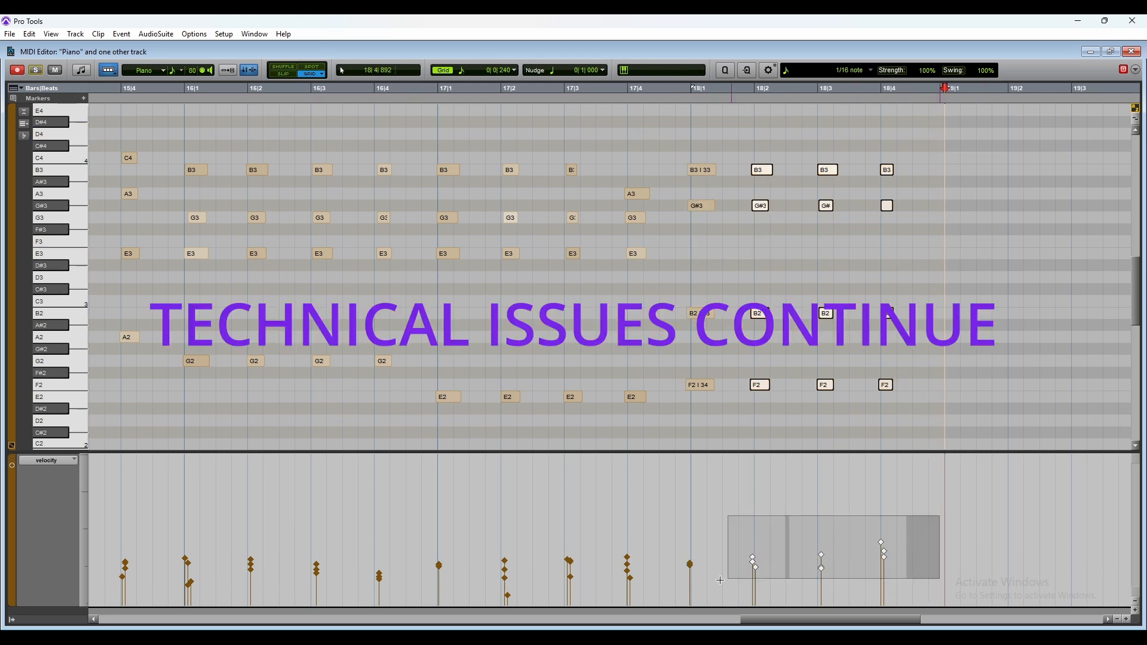
Step: Select the bar 18 chord notes by their velocity stalks and apply a Change Smoothly velocity change to them
{"action": "left_click_drag", "start_coordinate": [720, 580], "coordinate": [686, 590]}
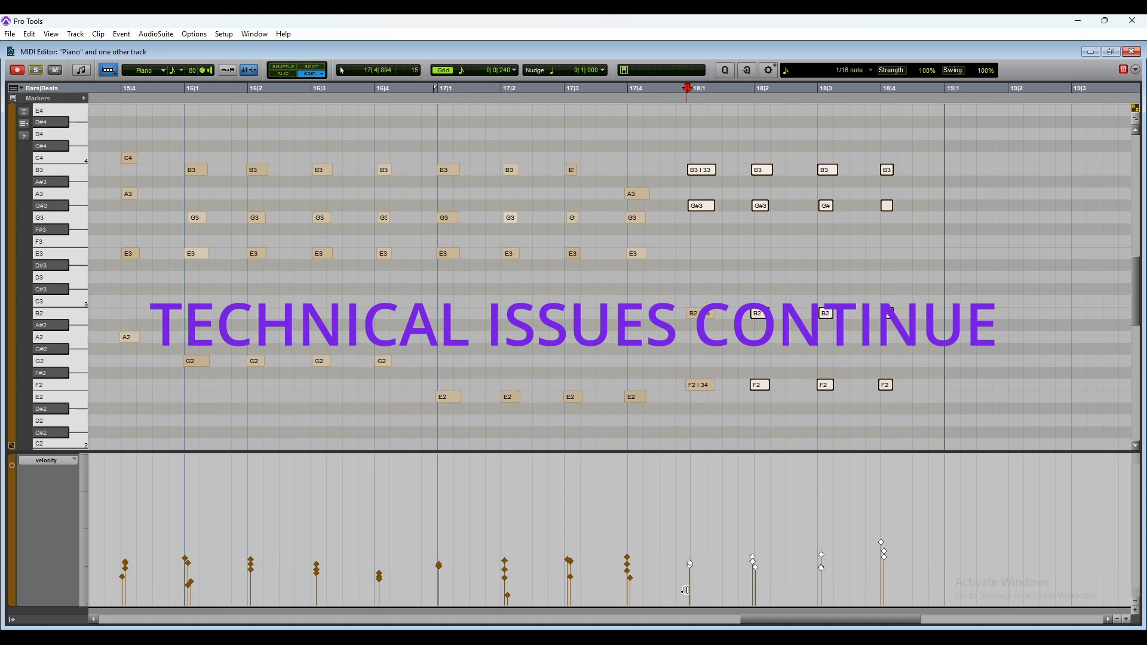
{"action": "key", "text": "alt+3"}
{"action": "left_click", "coordinate": [215, 102]}
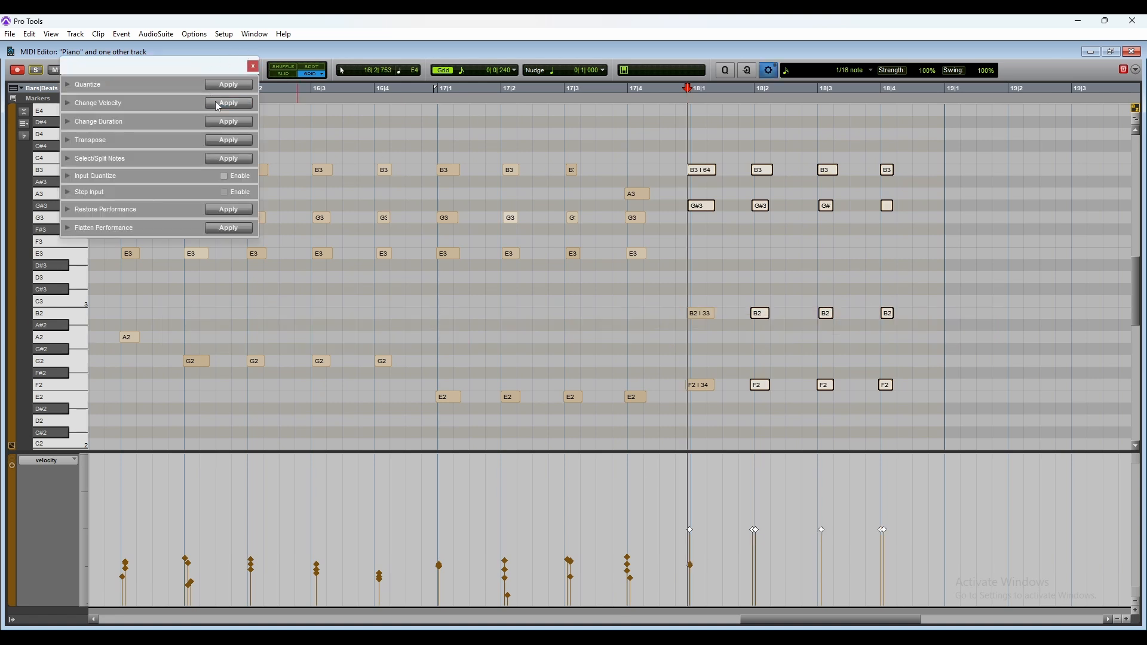
{"action": "left_click", "coordinate": [109, 216]}
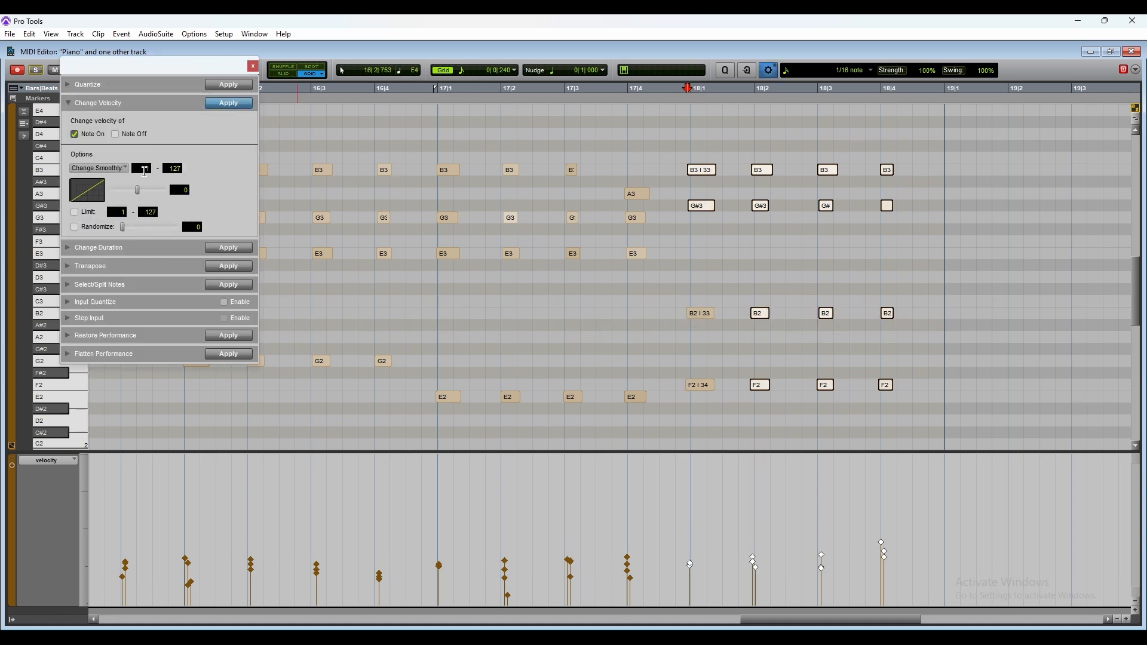
{"action": "left_click_drag", "start_coordinate": [147, 170], "coordinate": [143, 152]}
{"action": "left_click_drag", "start_coordinate": [174, 169], "coordinate": [172, 196]}
{"action": "left_click", "coordinate": [227, 104]}
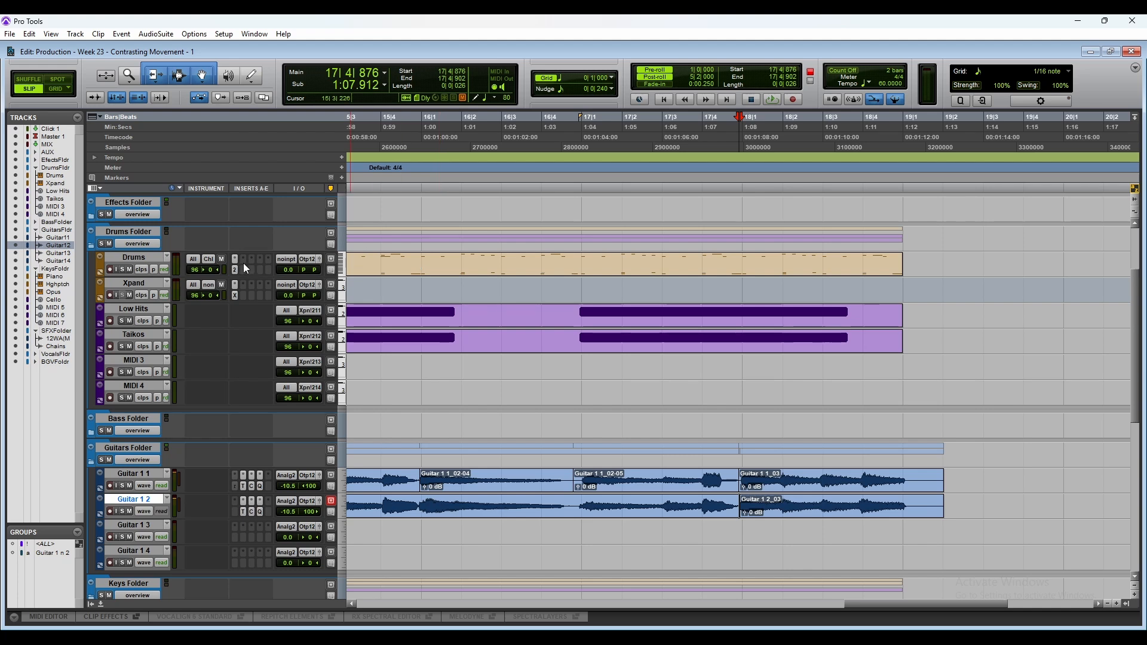
Step: Open Addictive Drums 2 on the Drums track and browse the MIDI packs in its beats library
{"action": "left_click", "coordinate": [162, 261]}
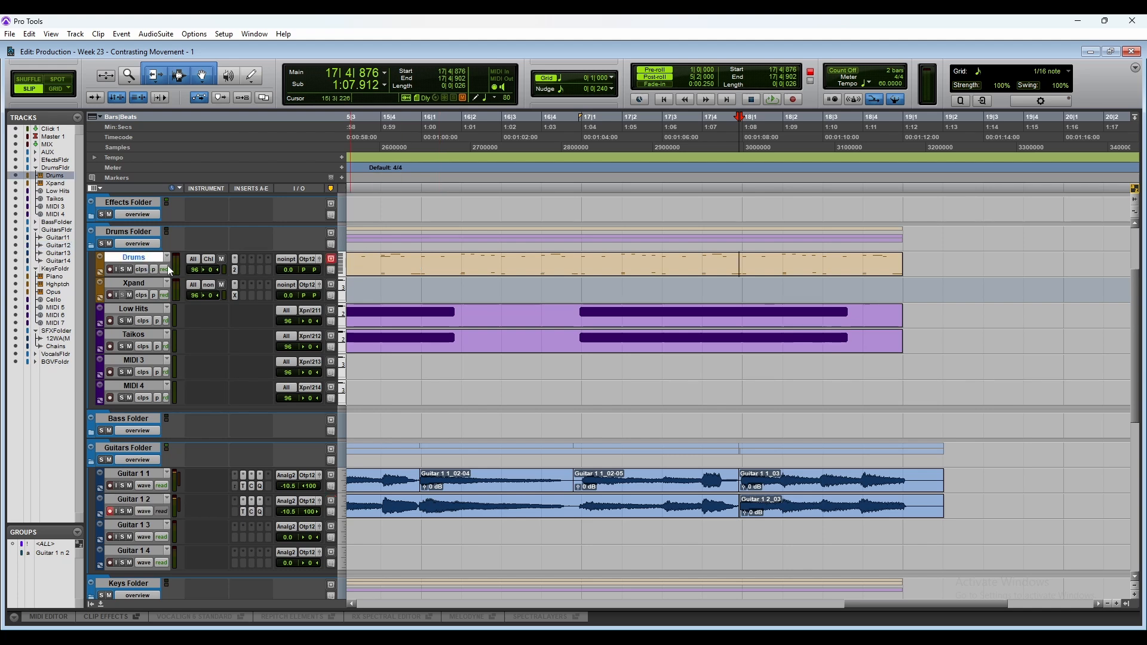
{"action": "left_click", "coordinate": [235, 270]}
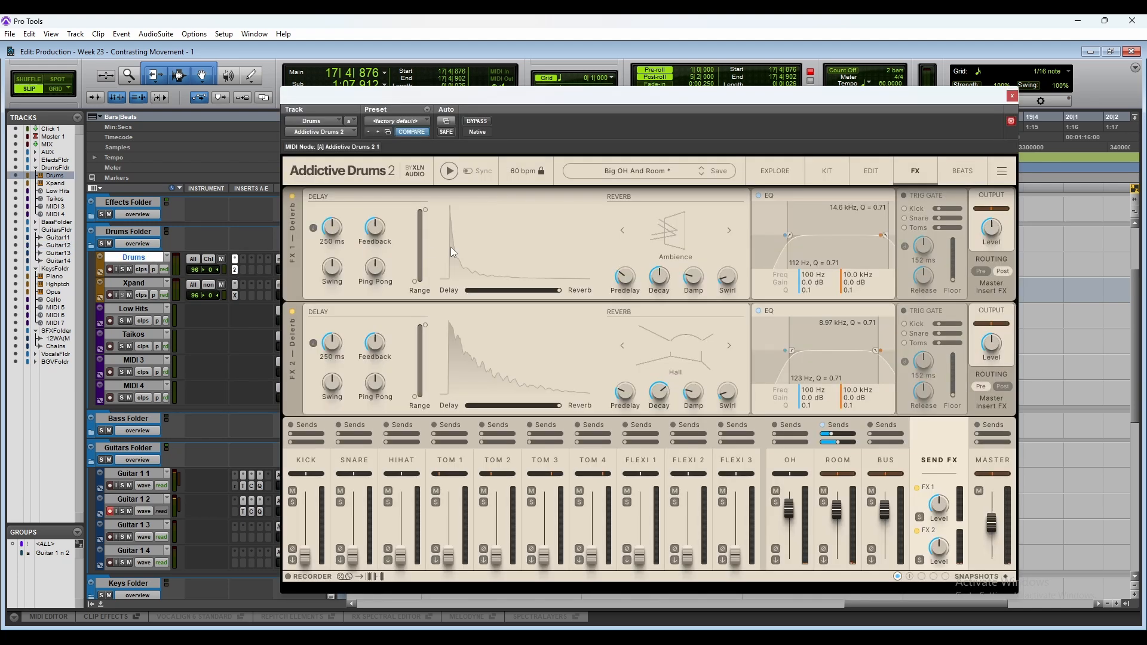
{"action": "left_click", "coordinate": [885, 173]}
{"action": "left_click_drag", "start_coordinate": [769, 101], "coordinate": [717, 78]}
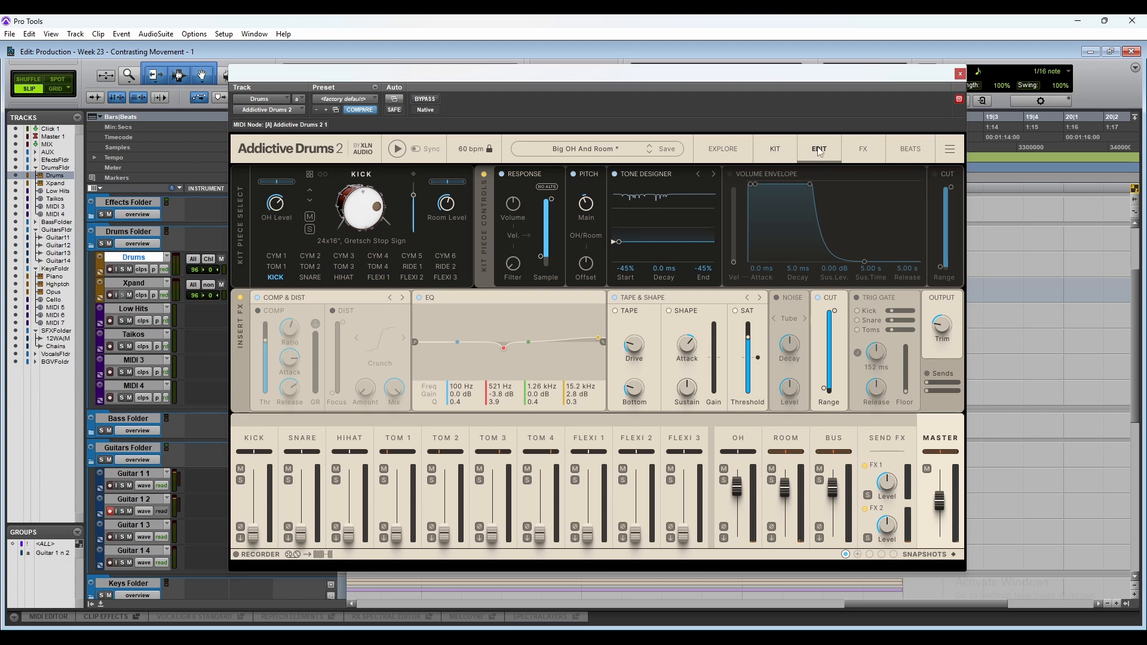
{"action": "left_click", "coordinate": [867, 148]}
{"action": "left_click", "coordinate": [906, 150]}
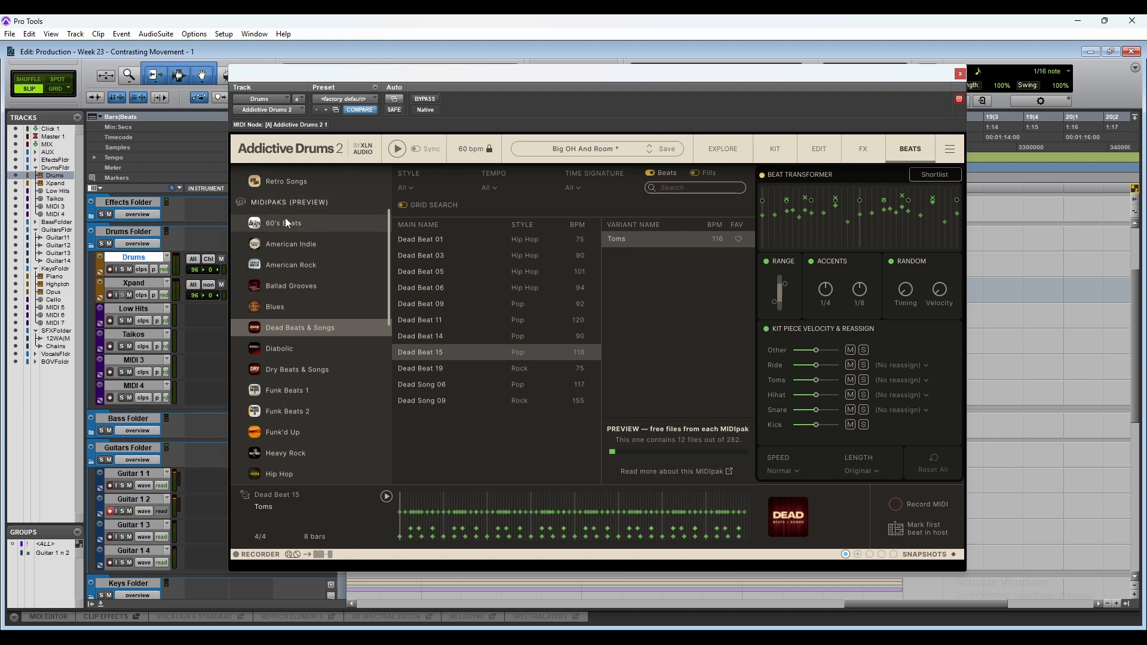
{"action": "scroll", "coordinate": [323, 264], "scroll_direction": "up", "scroll_amount": 2}
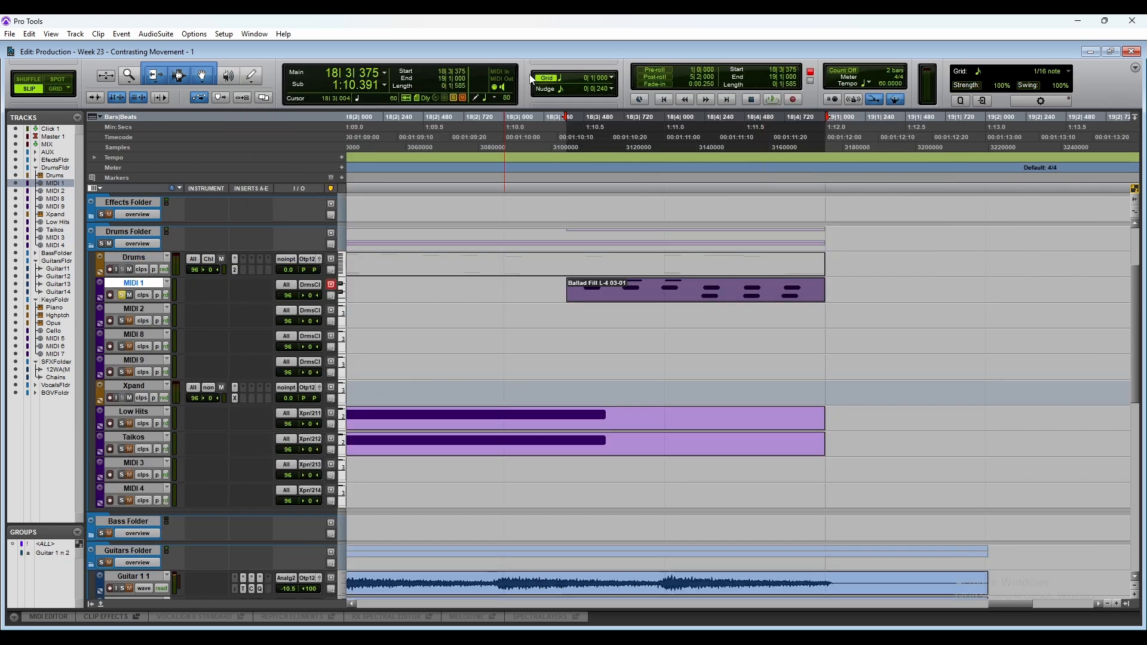
Step: Set the grid value to 0|0|480 in Grid mode and trim the start of the Ballad Fill clip to 18|3|480
{"action": "left_click", "coordinate": [562, 87]}
{"action": "left_click", "coordinate": [587, 106]}
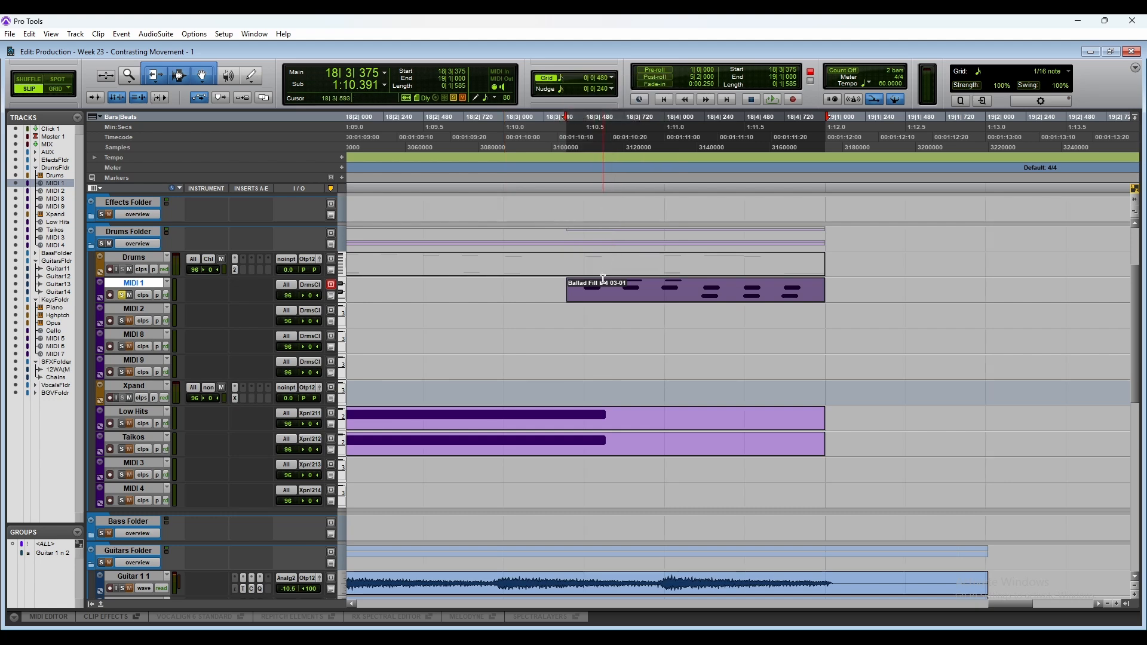
{"action": "key", "text": "F4"}
{"action": "left_click_drag", "start_coordinate": [571, 292], "coordinate": [582, 292]}
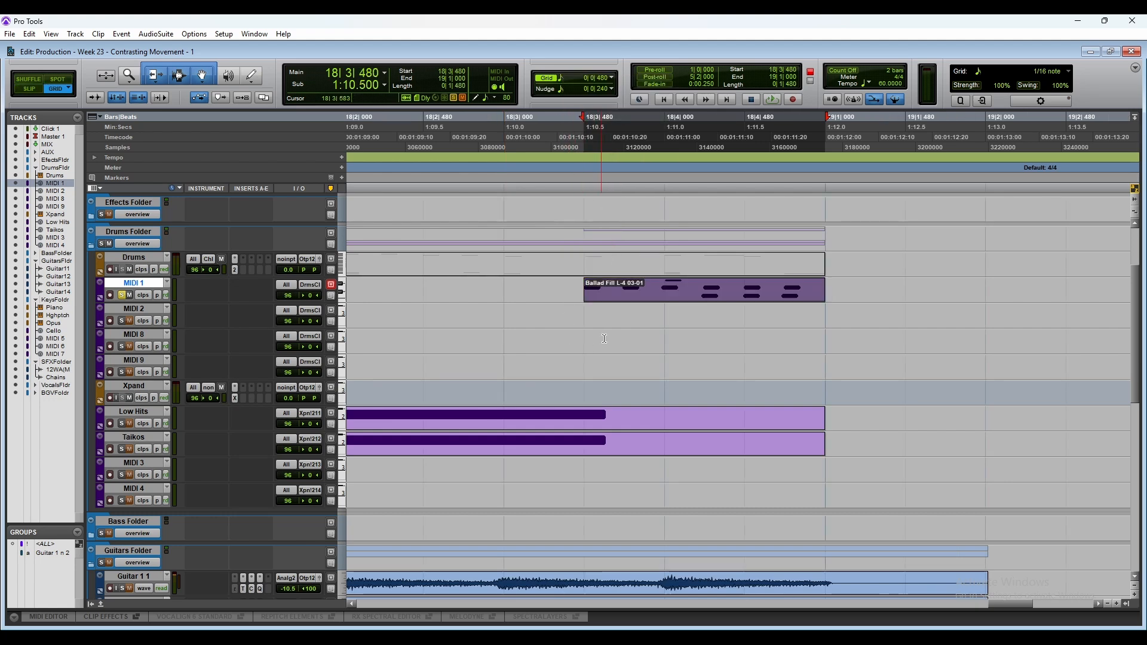
Step: Open the Ballad Fill clip in the MIDI Editor and raise the velocities of all its notes together
{"action": "key", "text": "r"}
{"action": "key", "text": "r"}
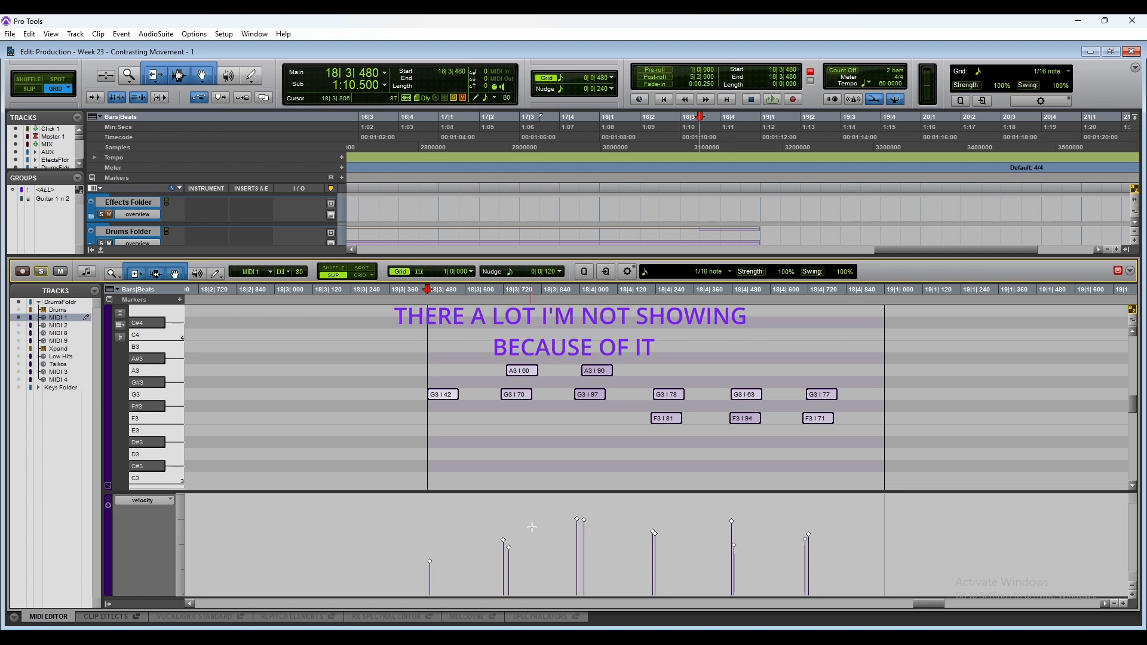
{"action": "left_click_drag", "start_coordinate": [575, 519], "coordinate": [577, 511]}
Step: Raise the fill's last three hits to velocities 102/105, 94/121 and 116/108, and audition it from bar 17
{"action": "left_click", "coordinate": [680, 524]}
{"action": "left_click_drag", "start_coordinate": [851, 498], "coordinate": [651, 547]}
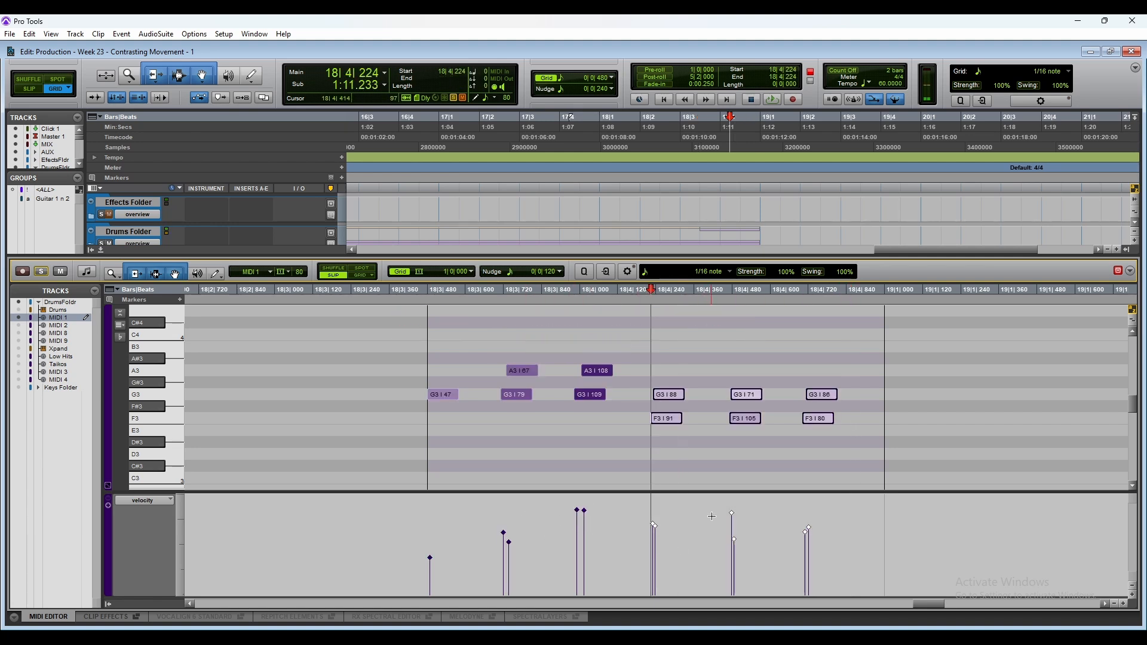
{"action": "mouse_move", "coordinate": [732, 513]}
{"action": "left_mouse_down"}
{"action": "mouse_move", "coordinate": [734, 503]}
{"action": "mouse_move", "coordinate": [735, 524]}
{"action": "left_mouse_up"}
{"action": "left_click", "coordinate": [749, 526]}
{"action": "left_click_drag", "start_coordinate": [846, 502], "coordinate": [809, 508]}
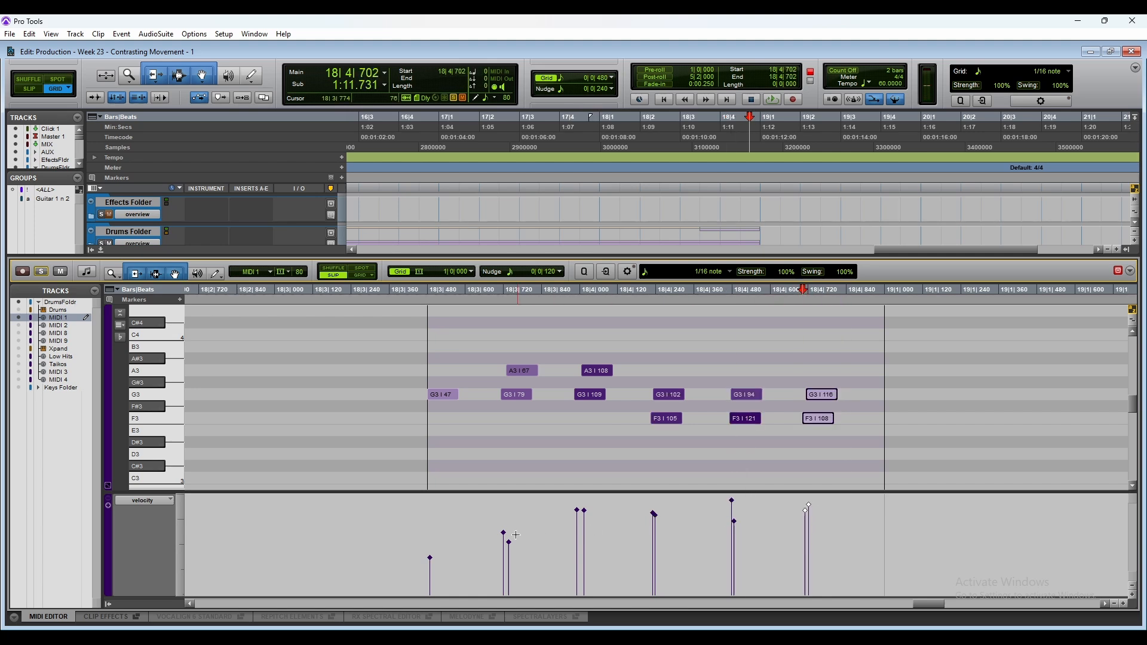
{"action": "left_click", "coordinate": [431, 557]}
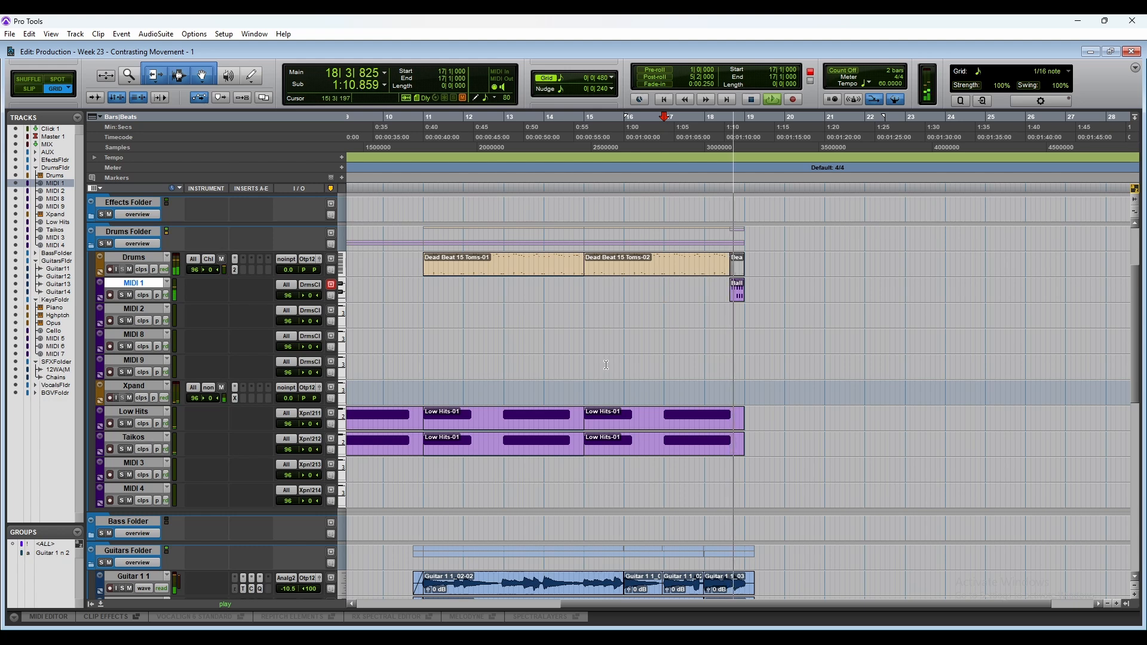
{"action": "key", "text": "space"}
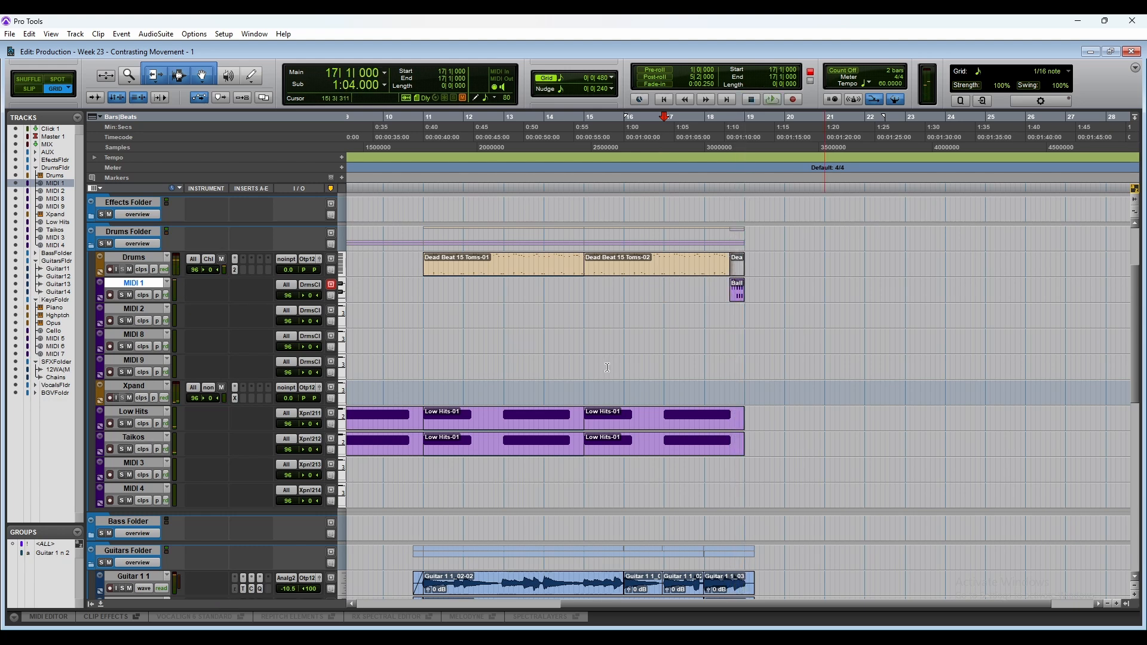
Step: Trim the ends of the last Guitar 1 1 and Guitar 1 2 clips closer to bar 19
{"action": "scroll", "coordinate": [607, 368], "scroll_direction": "down", "scroll_amount": 4}
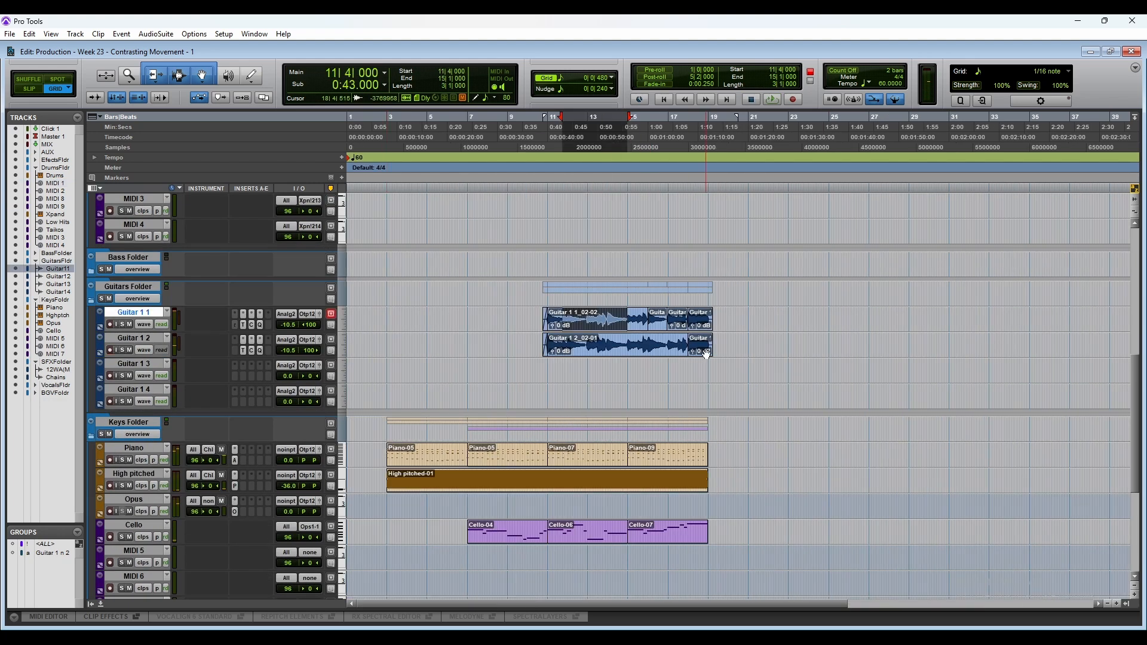
{"action": "left_click", "coordinate": [725, 329]}
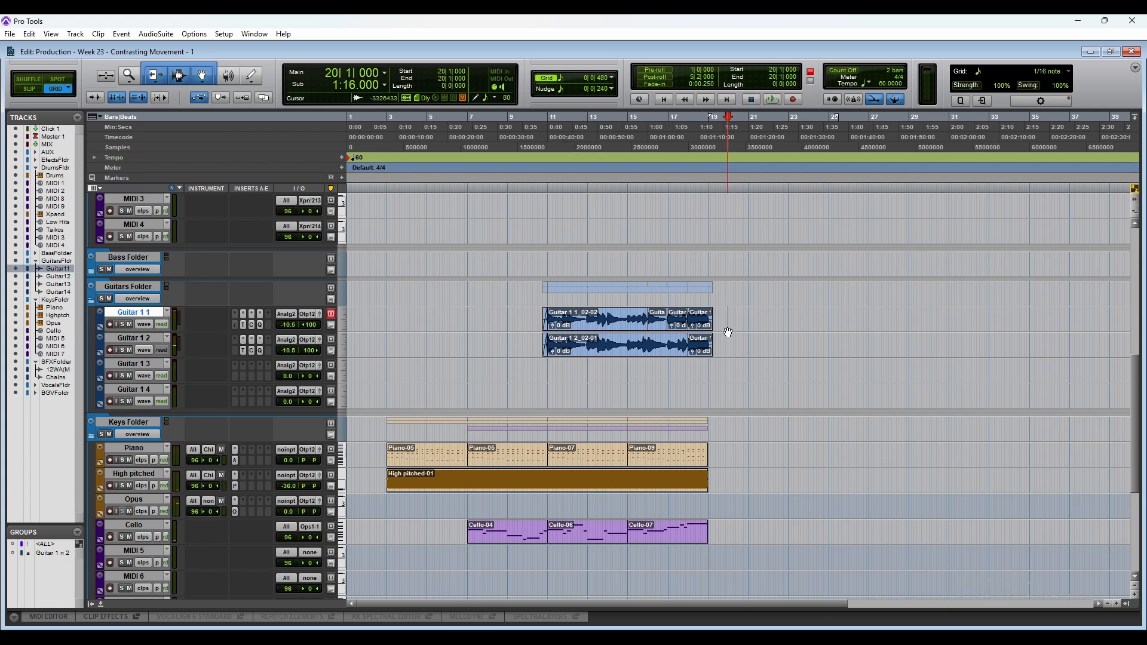
{"action": "key", "text": "t"}
{"action": "key", "text": "t"}
{"action": "key", "text": "t"}
{"action": "key", "text": "t"}
{"action": "left_click_drag", "start_coordinate": [495, 321], "coordinate": [464, 346]}
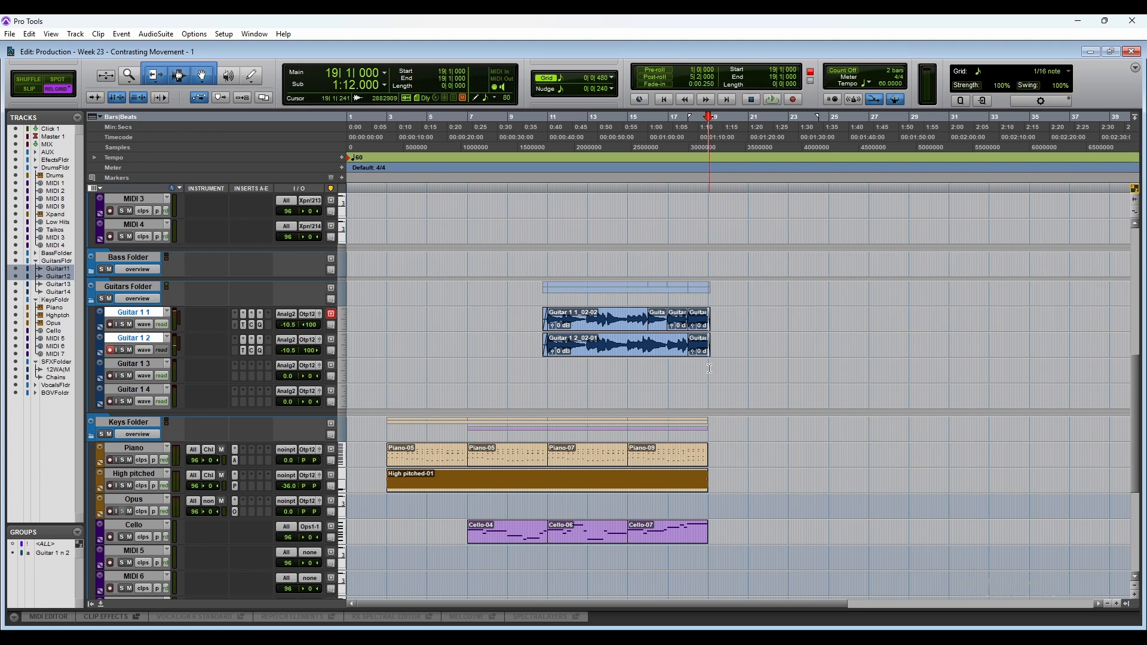
{"action": "left_click", "coordinate": [710, 368]}
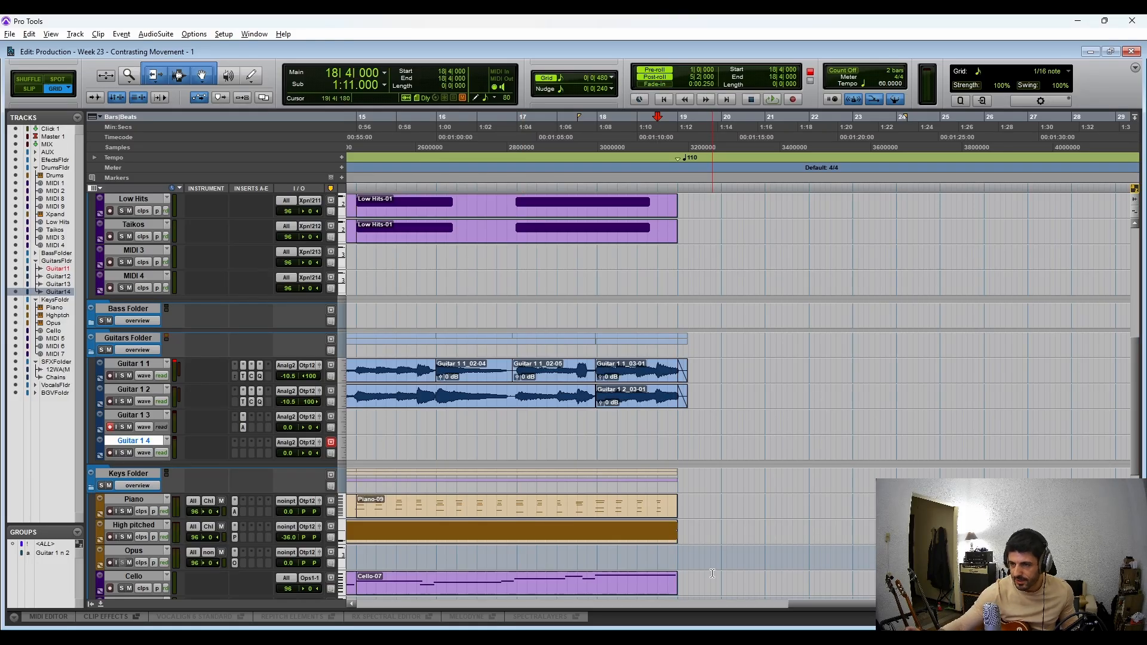
Step: Record a guitar take on the Guitar 1 3 track and disarm the track
{"action": "left_click", "coordinate": [853, 280]}
{"action": "key", "text": "ctrl+space"}
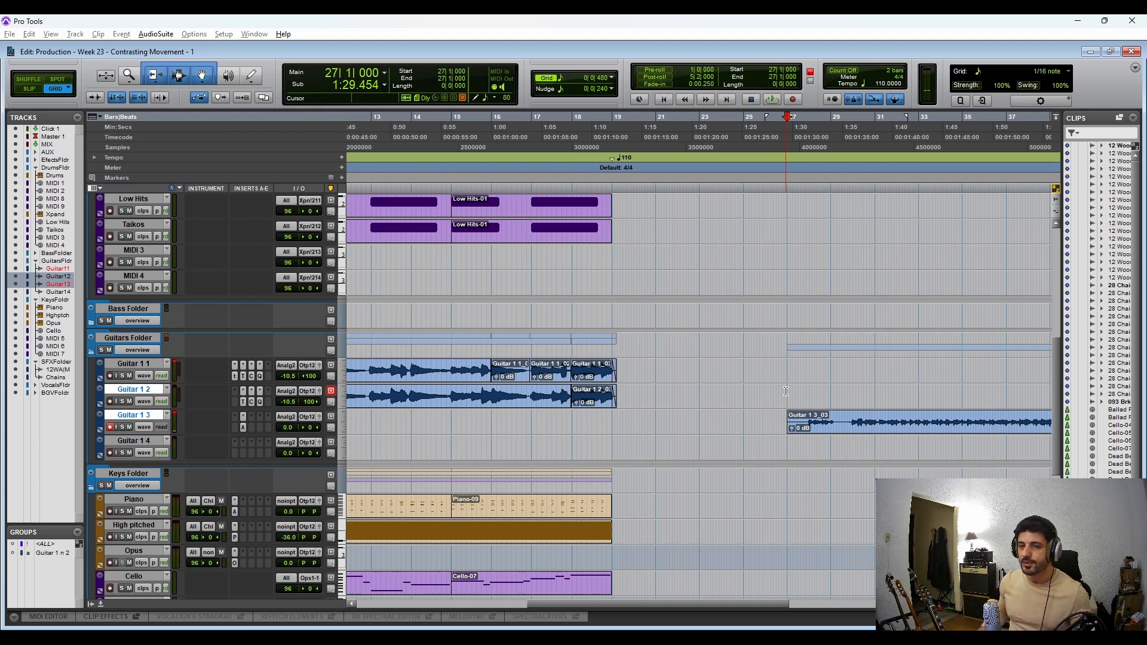
{"action": "left_click", "coordinate": [110, 427]}
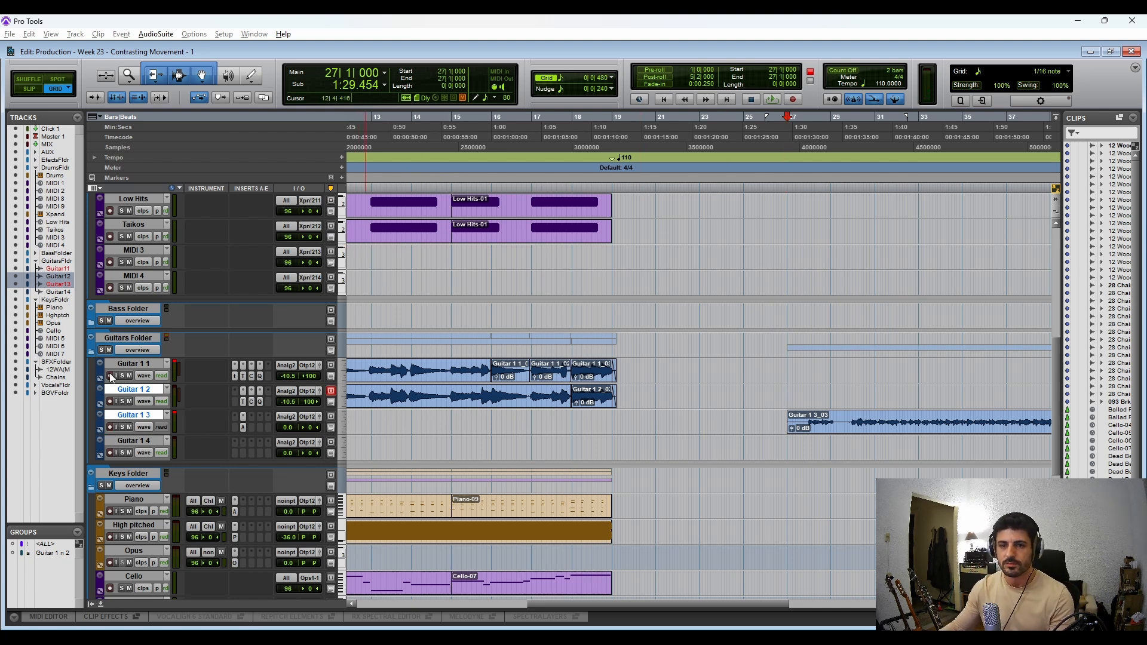
Step: Trim the start of the recorded Guitar 1 3 clip to bar 30
{"action": "scroll", "coordinate": [808, 443], "scroll_direction": "right", "scroll_amount": 5}
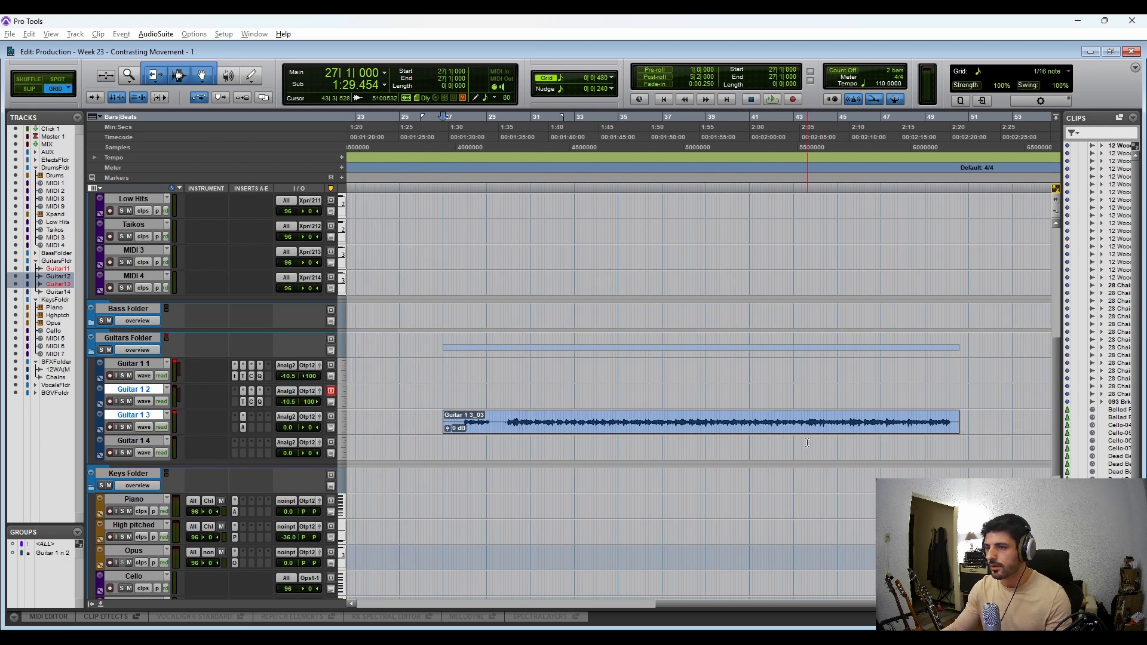
{"action": "left_click", "coordinate": [507, 422]}
{"action": "key", "text": "ctrl+bracketright"}
{"action": "key", "text": "ctrl+bracketright"}
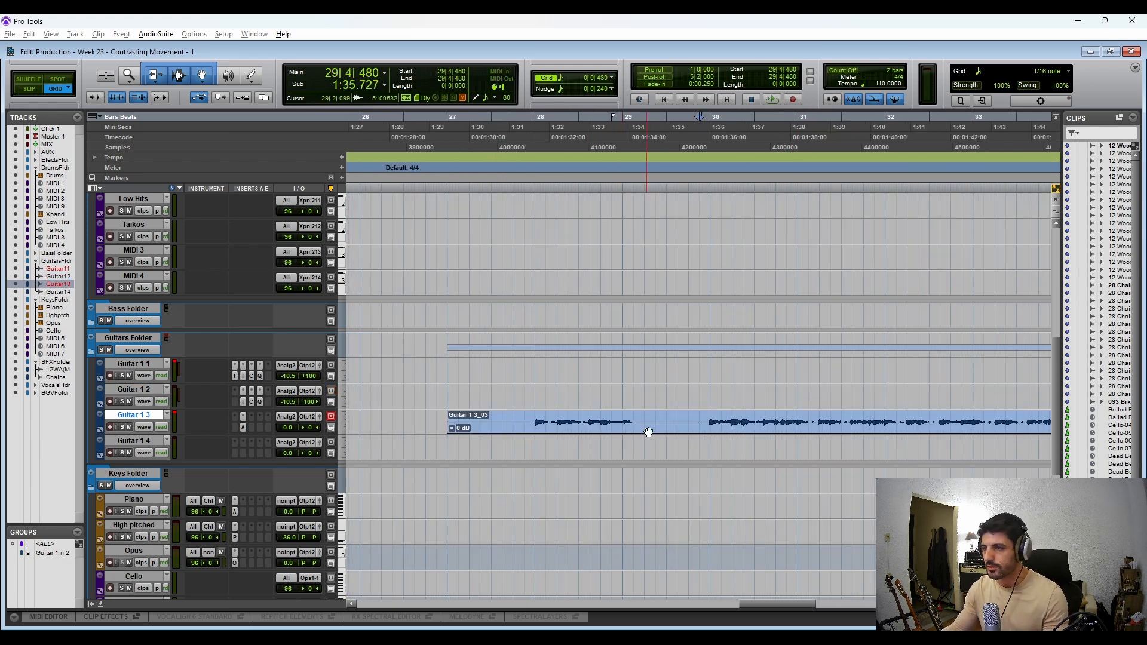
{"action": "left_click", "coordinate": [710, 423]}
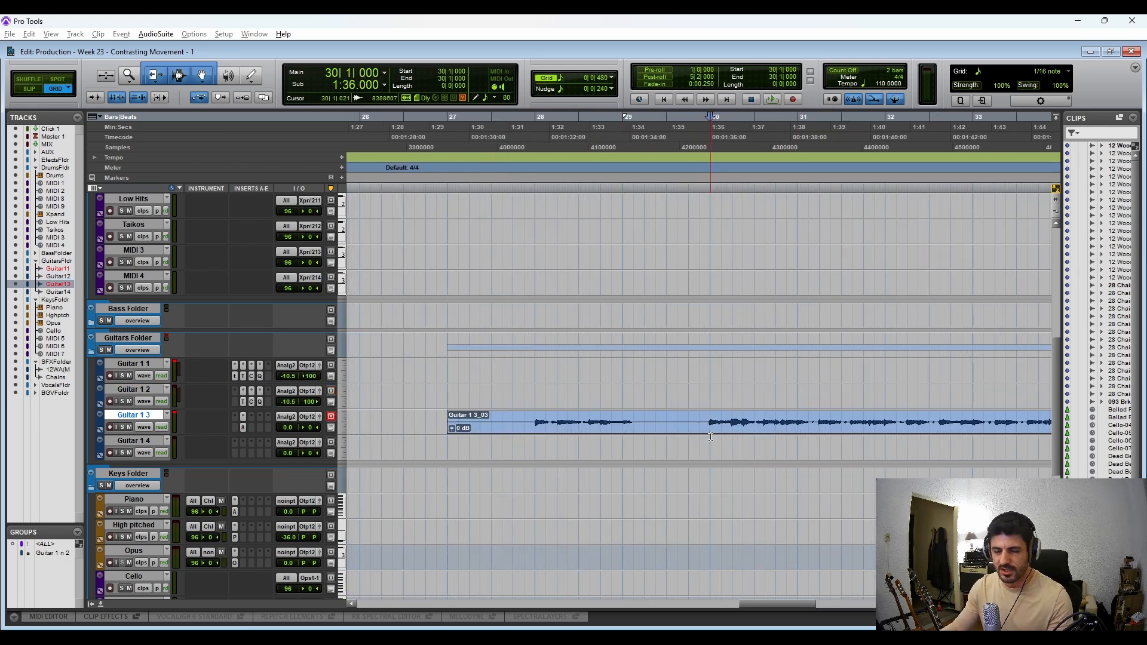
{"action": "key", "text": "a"}
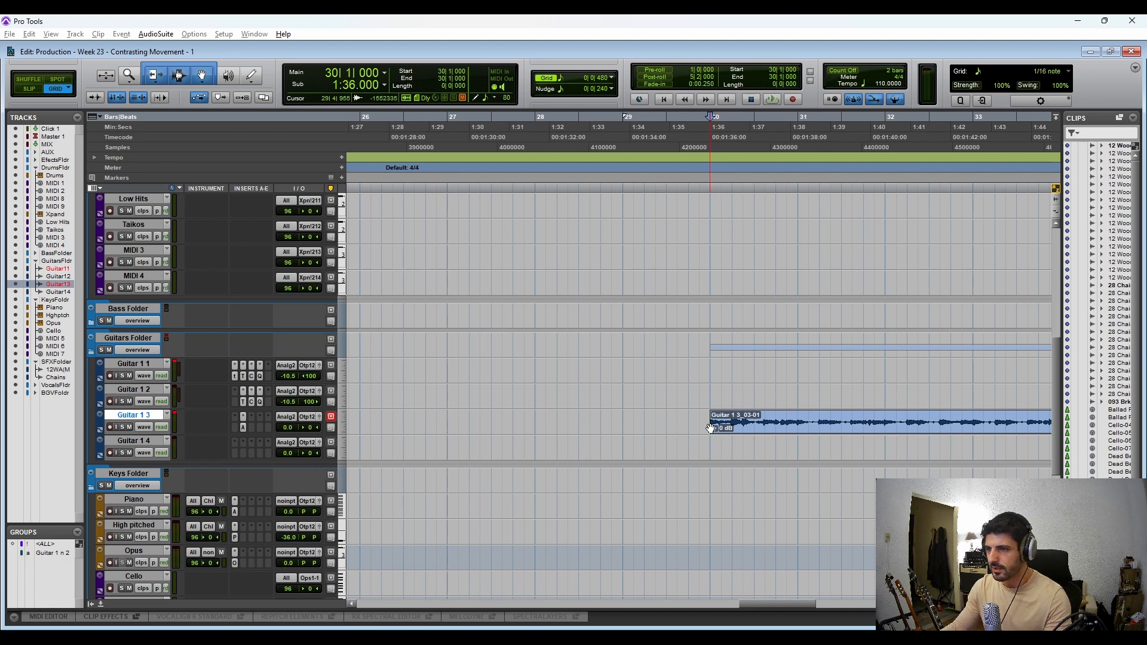
Step: Switch to Slip mode and fine-trim the start of the Guitar 1 3 clip to 29|4|937, just before the first note
{"action": "key", "text": "F2"}
{"action": "left_click_drag", "start_coordinate": [714, 425], "coordinate": [712, 426]}
{"action": "key", "text": "t"}
{"action": "key", "text": "t"}
{"action": "key", "text": "t"}
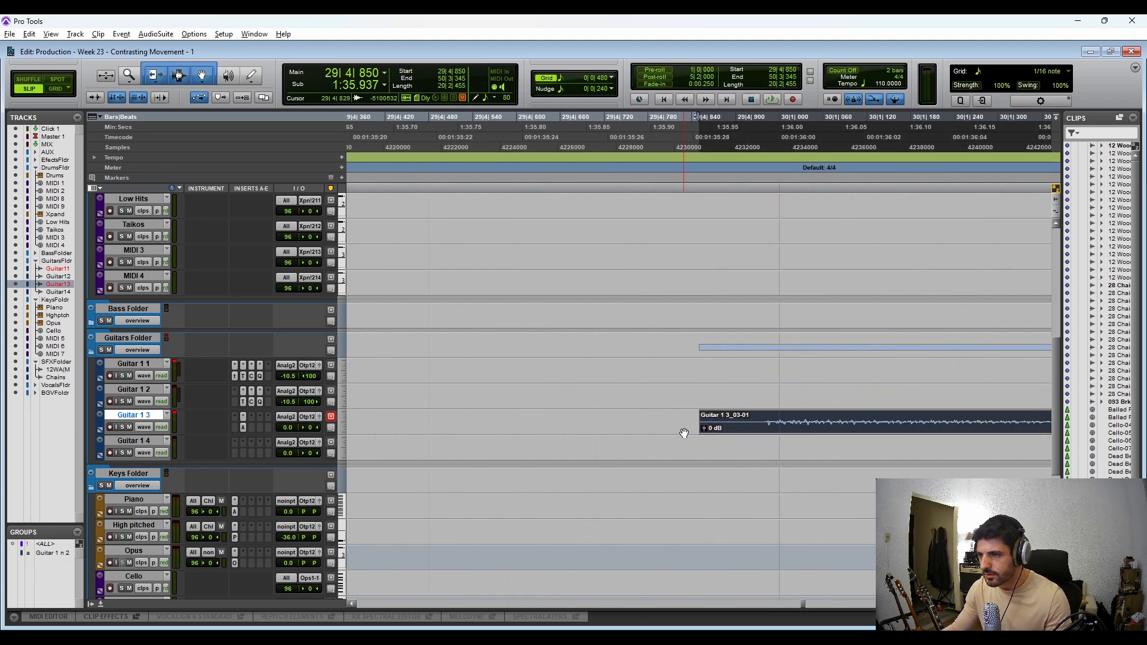
{"action": "key", "text": "r"}
{"action": "key", "text": "r"}
{"action": "key", "text": "r"}
{"action": "key", "text": "r"}
{"action": "key", "text": "r"}
{"action": "key", "text": "r"}
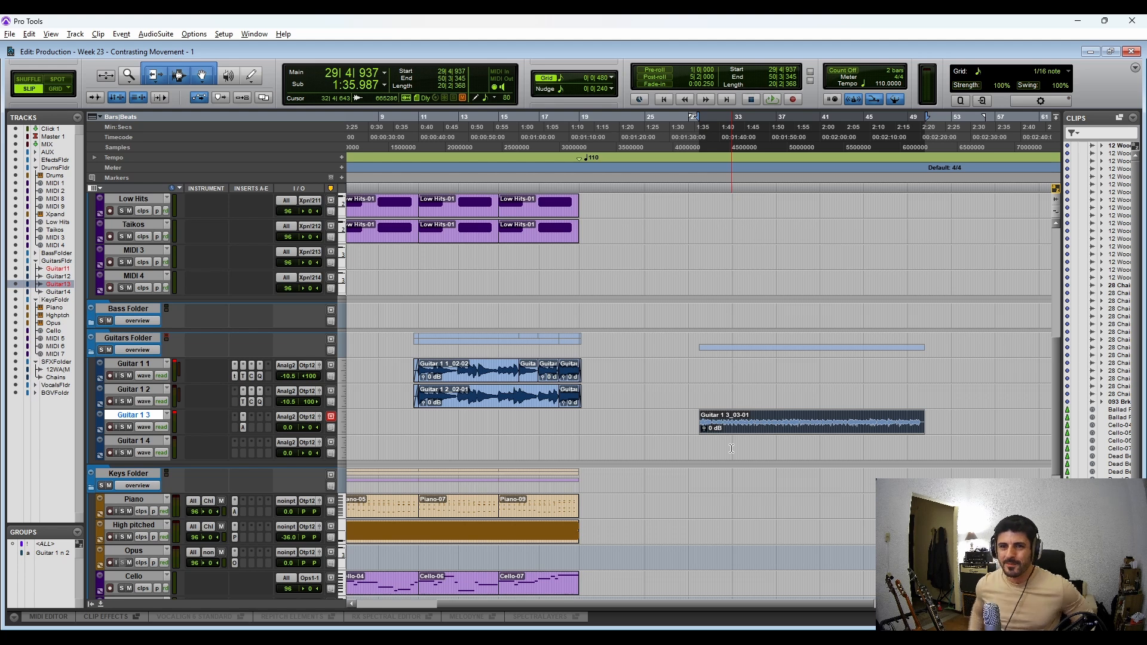
Step: Move the Guitar 1 3 clip earlier, close to the end of the other guitar parts, and audition its placement
{"action": "left_click_drag", "start_coordinate": [756, 429], "coordinate": [646, 435]}
{"action": "key", "text": "t"}
{"action": "key", "text": "t"}
{"action": "key", "text": "t"}
{"action": "key", "text": "space"}
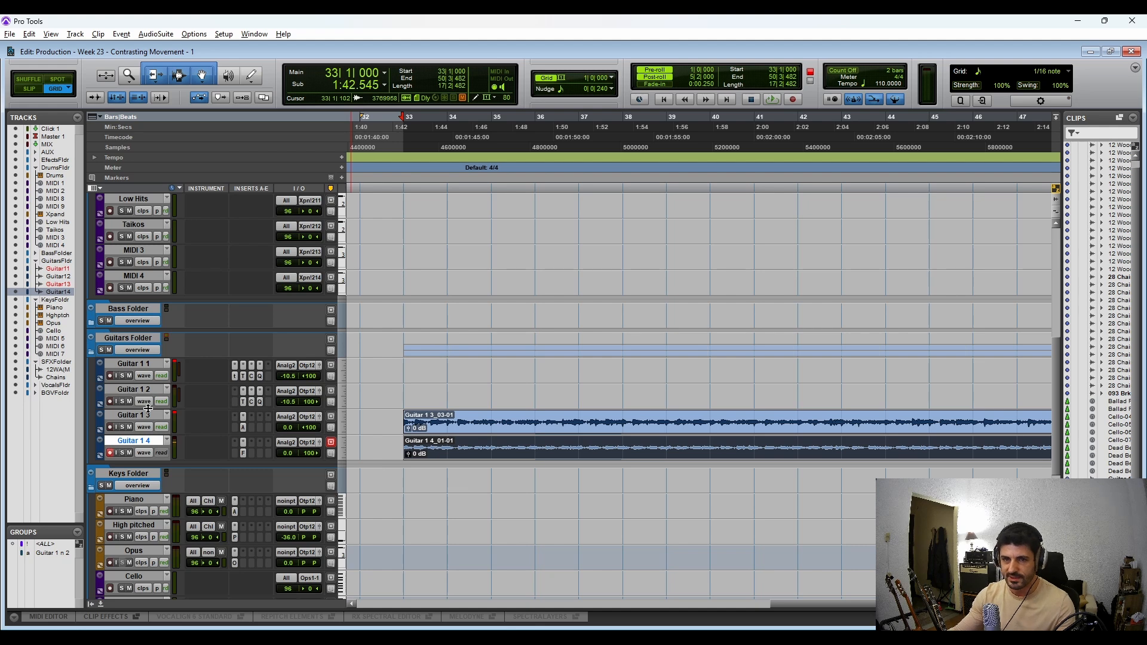
Step: Select the Guitar 1 3 and Guitar 1 4 tracks and increase their track height
{"action": "left_click", "coordinate": [147, 415], "text": "shift"}
{"action": "left_click_drag", "start_coordinate": [144, 435], "coordinate": [145, 481]}
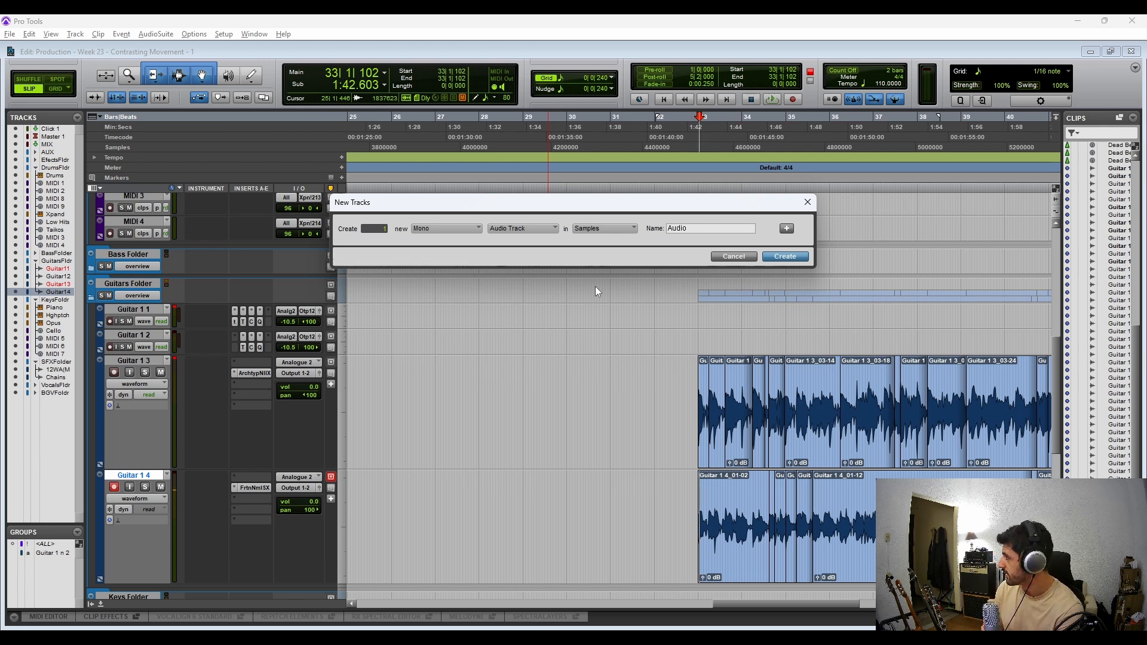
Step: Add a new mono audio track for bass and record a take on the Bass D String track
{"action": "left_click_drag", "start_coordinate": [710, 229], "coordinate": [660, 231]}
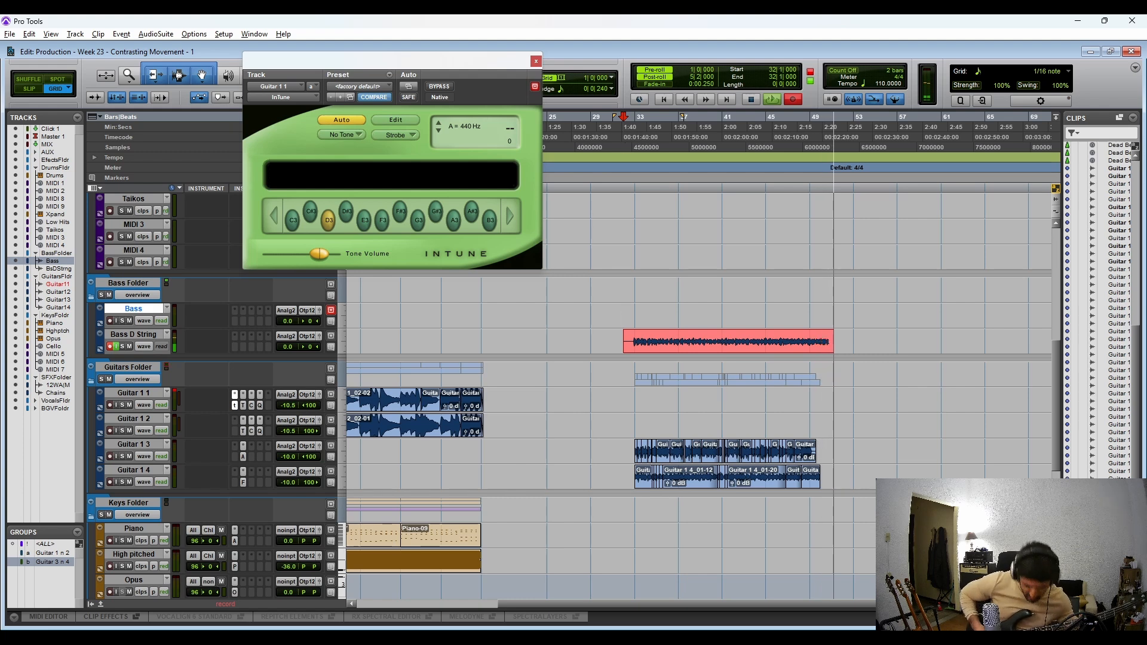
{"action": "key", "text": "space"}
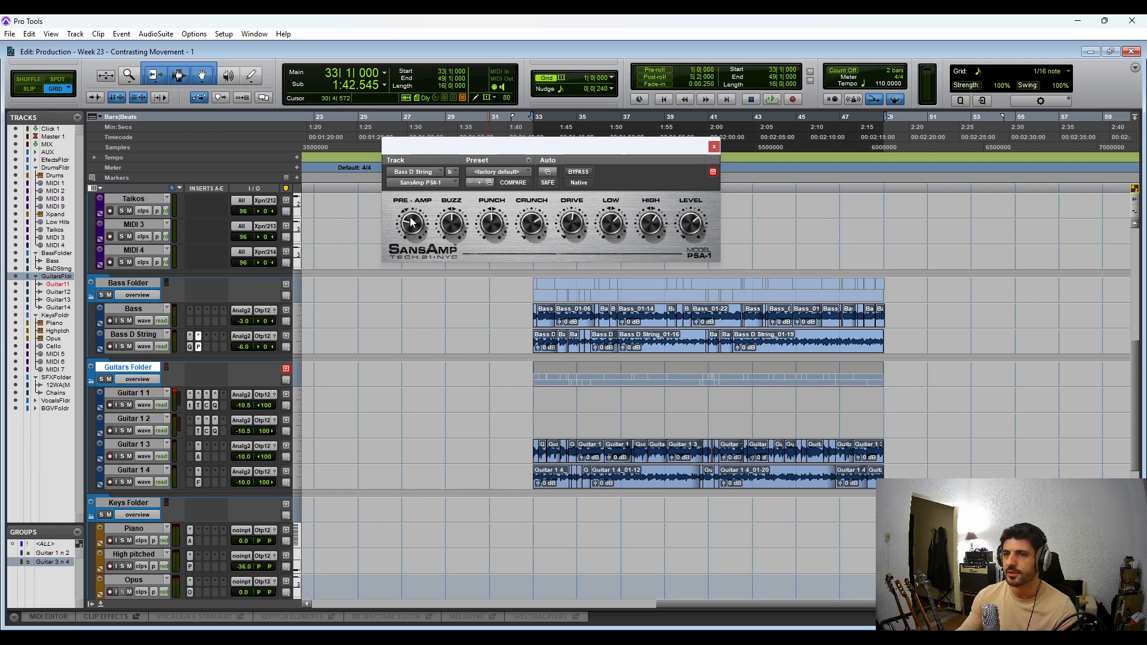
Step: Play the Bass track from bar 33 to audition its SansAmp PSA-1 sound
{"action": "key", "text": "space"}
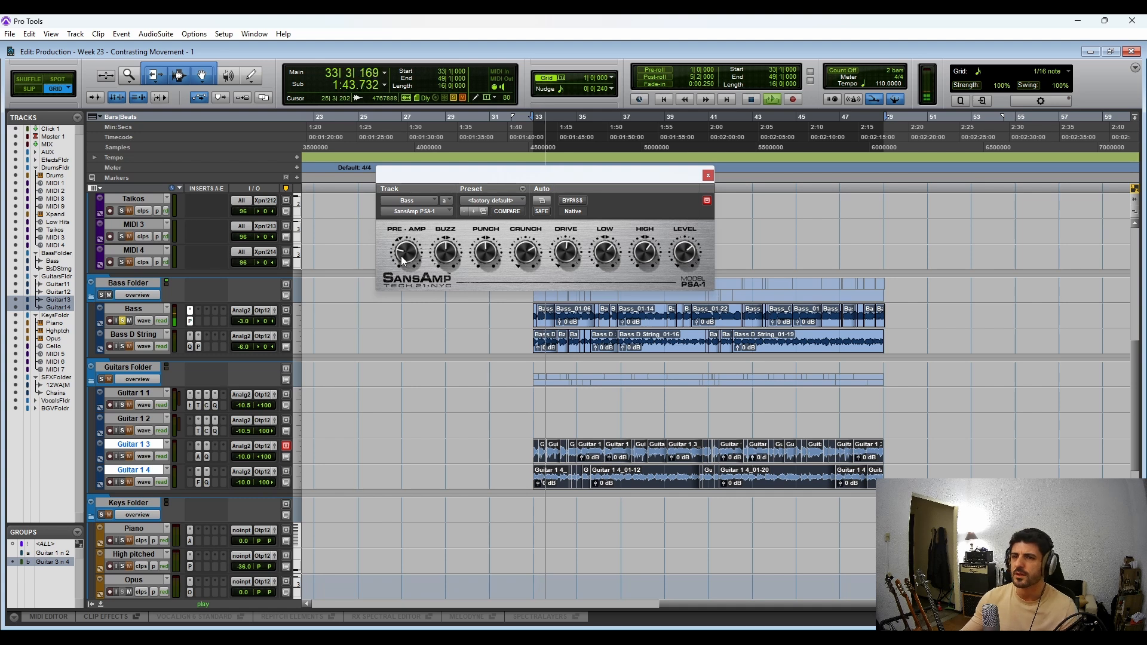
Step: Adjust the Pre-Amp level of the Bass track's SansAmp PSA-1 and compare the sound with the plug-in bypassed and active
{"action": "left_click_drag", "start_coordinate": [400, 253], "coordinate": [398, 214]}
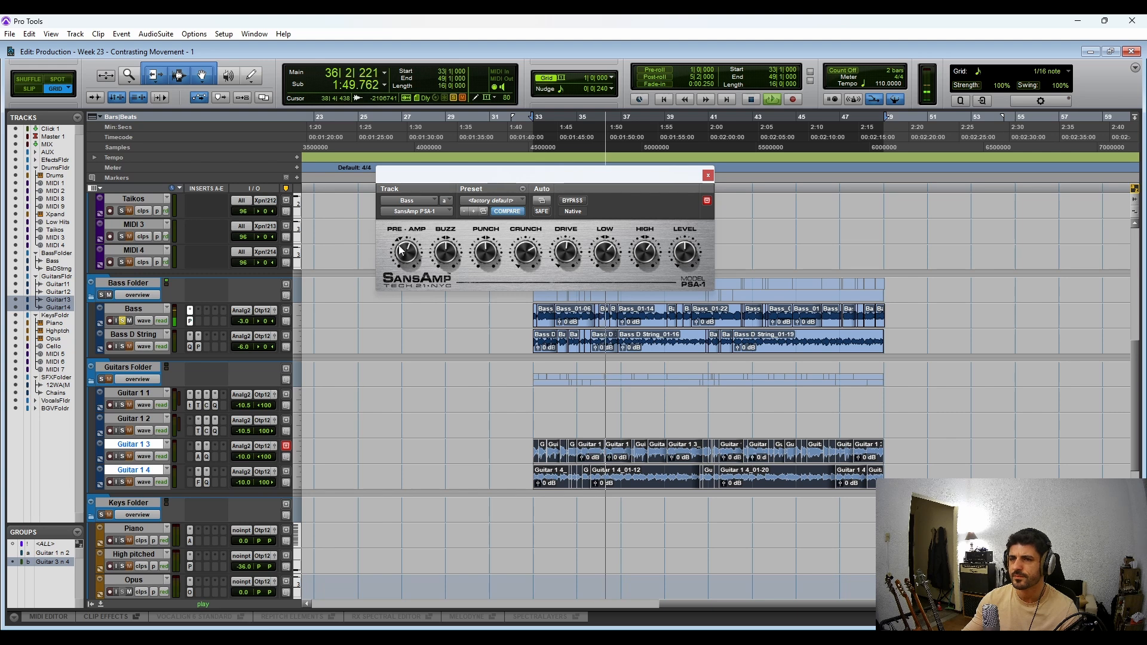
{"action": "left_click", "coordinate": [571, 202]}
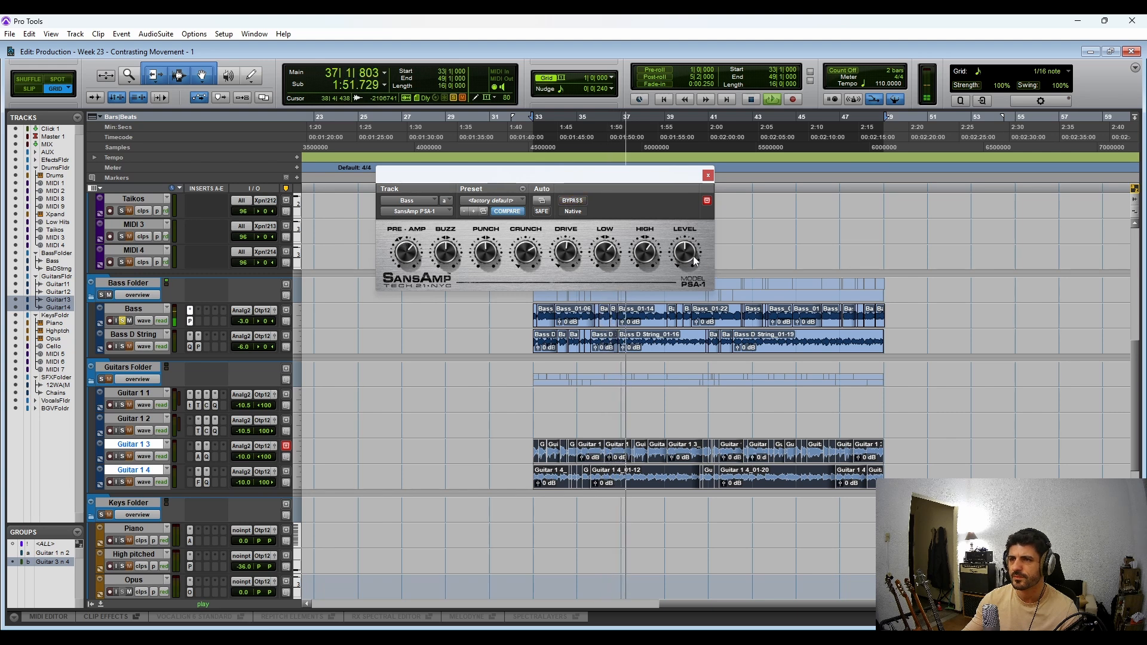
{"action": "left_click", "coordinate": [578, 202]}
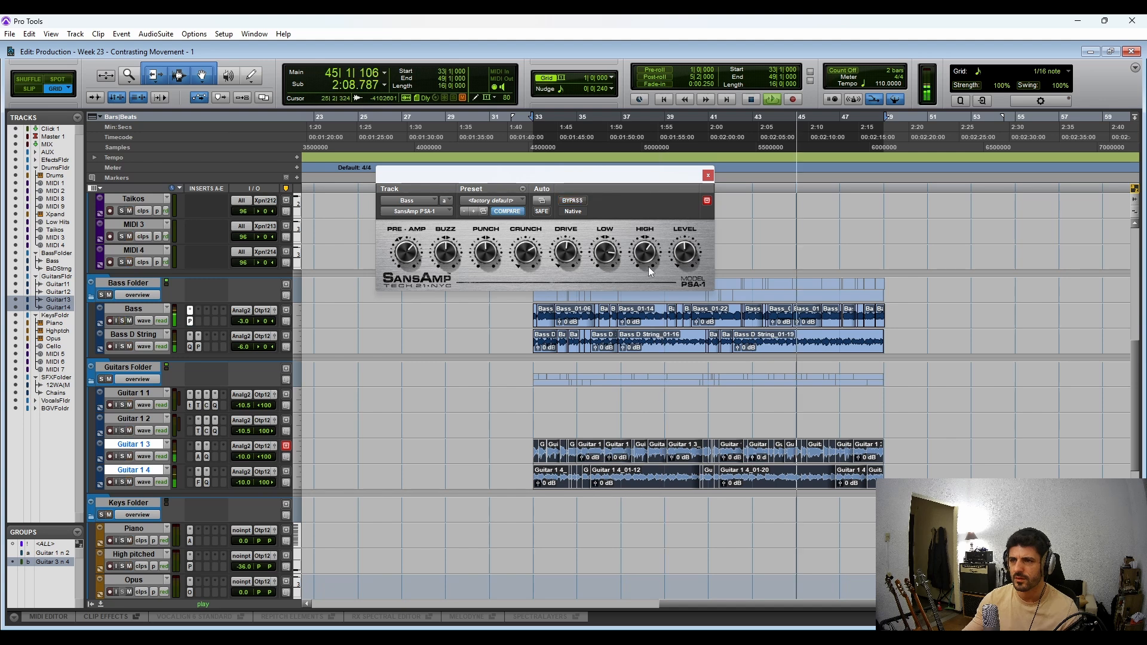
{"action": "left_click", "coordinate": [572, 201]}
{"action": "left_click", "coordinate": [572, 202]}
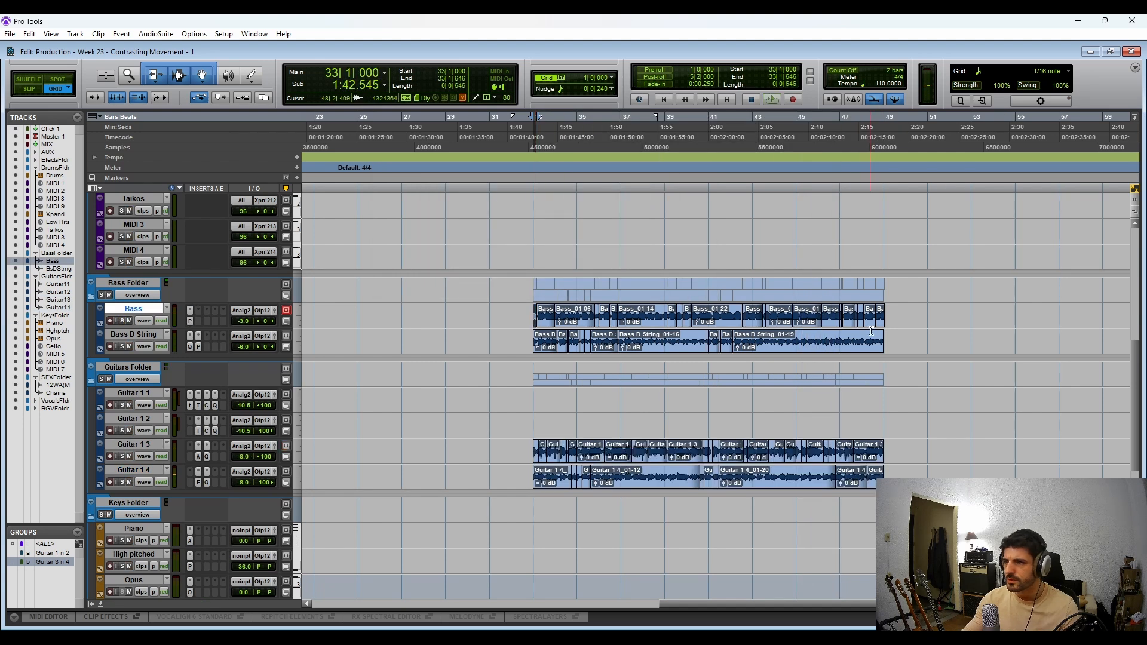
Step: Apply batch crossfades of 10 milliseconds, centered and equal power, across the edited clips on the Bass and Bass D String tracks
{"action": "left_click", "coordinate": [883, 326], "text": "shift"}
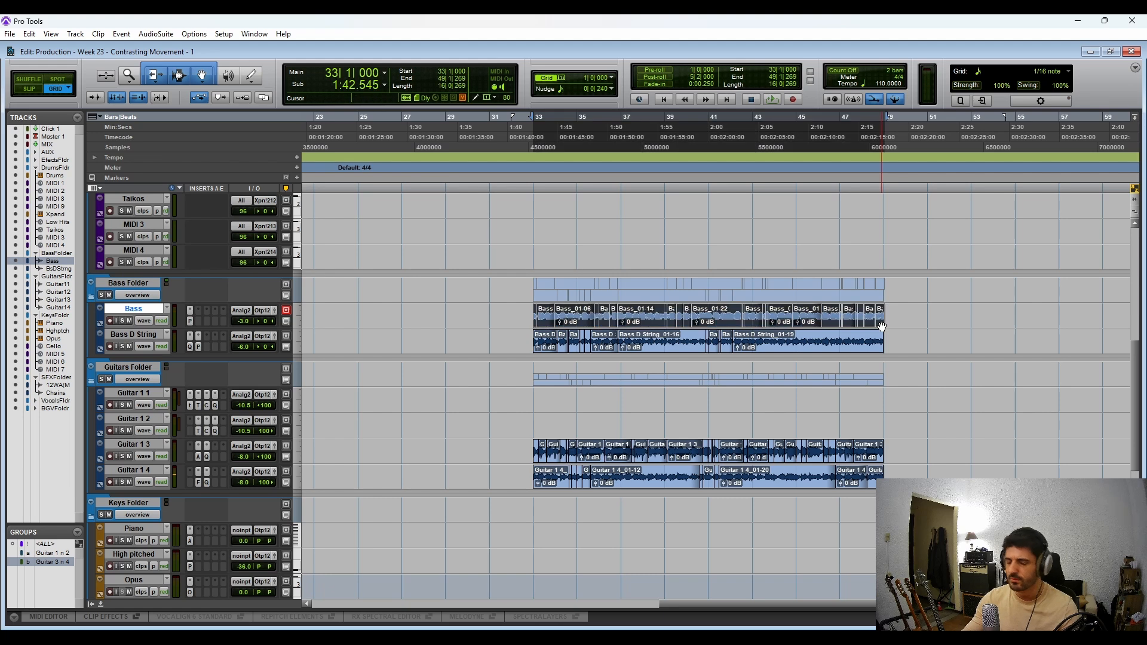
{"action": "key", "text": "ctrl+f"}
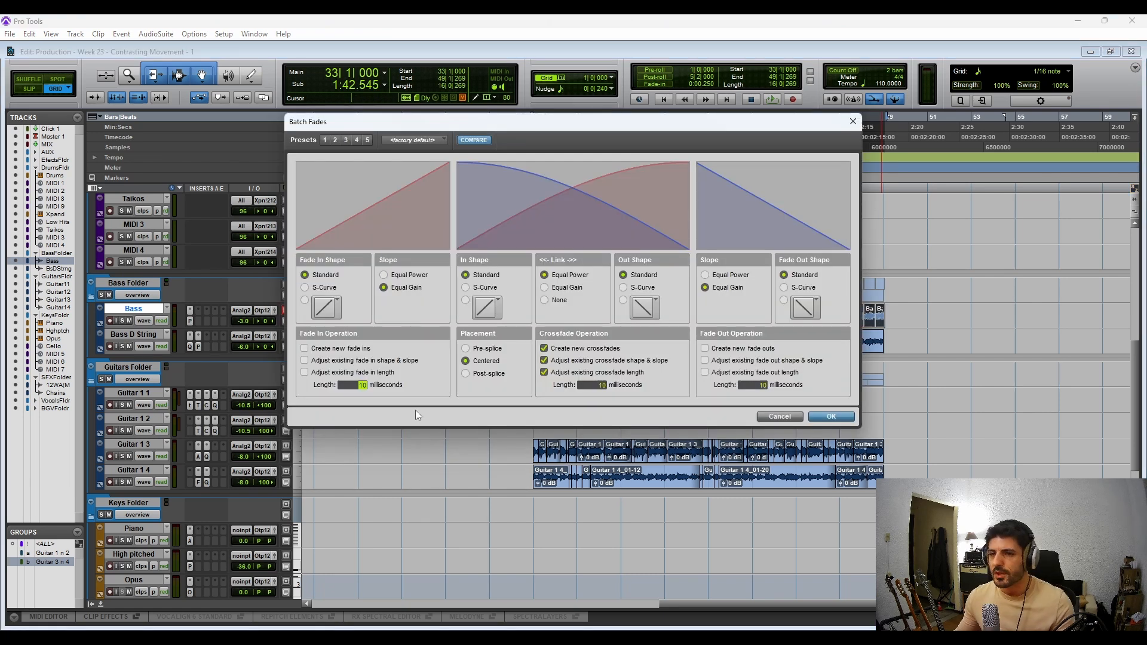
{"action": "left_click", "coordinate": [832, 417]}
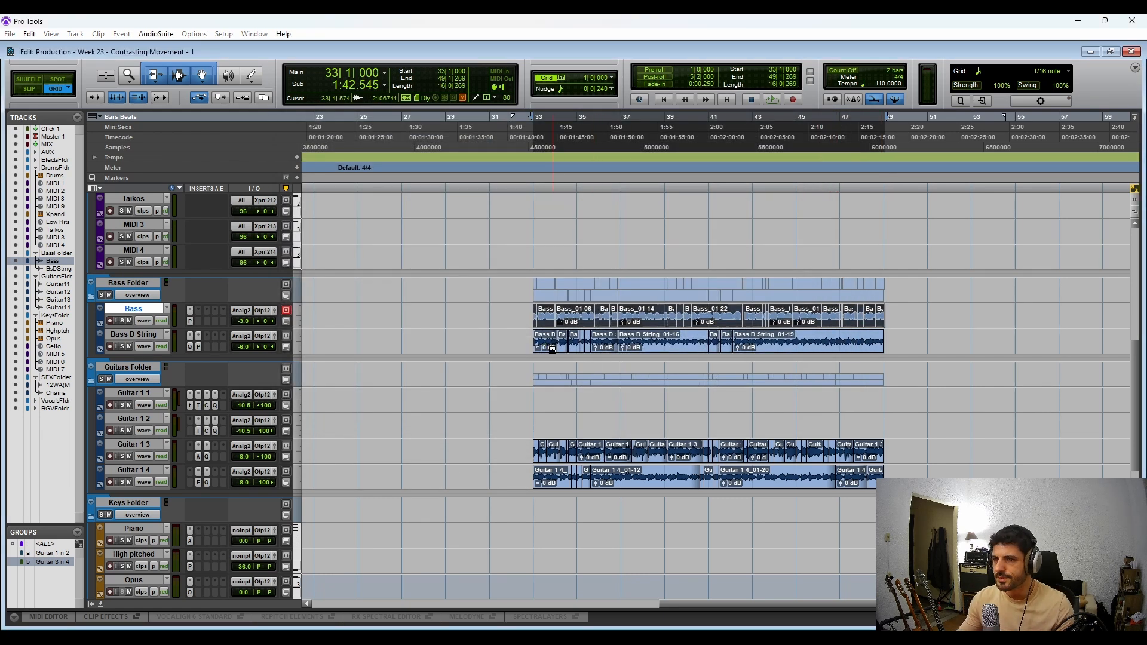
{"action": "left_click", "coordinate": [553, 348]}
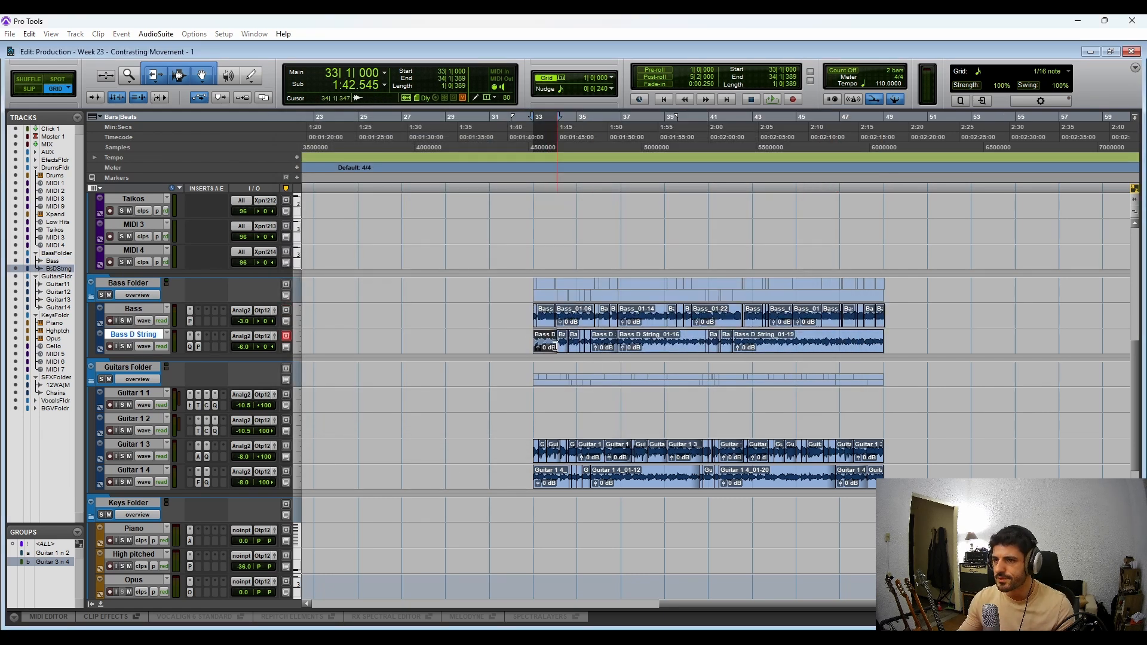
{"action": "left_click", "coordinate": [853, 347], "text": "shift"}
{"action": "key", "text": "ctrl+f"}
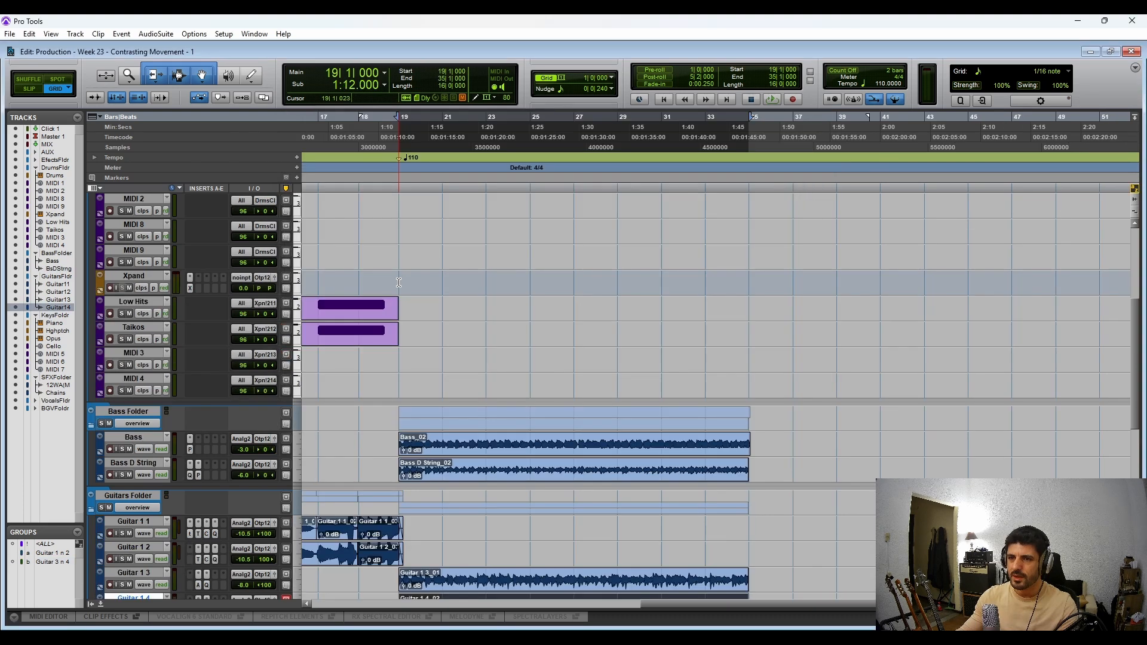
Step: Select bars 19 to 35 on the Xpand track and audition the consolidated guitar and bass section
{"action": "left_click_drag", "start_coordinate": [401, 282], "coordinate": [749, 293]}
{"action": "key", "text": "space"}
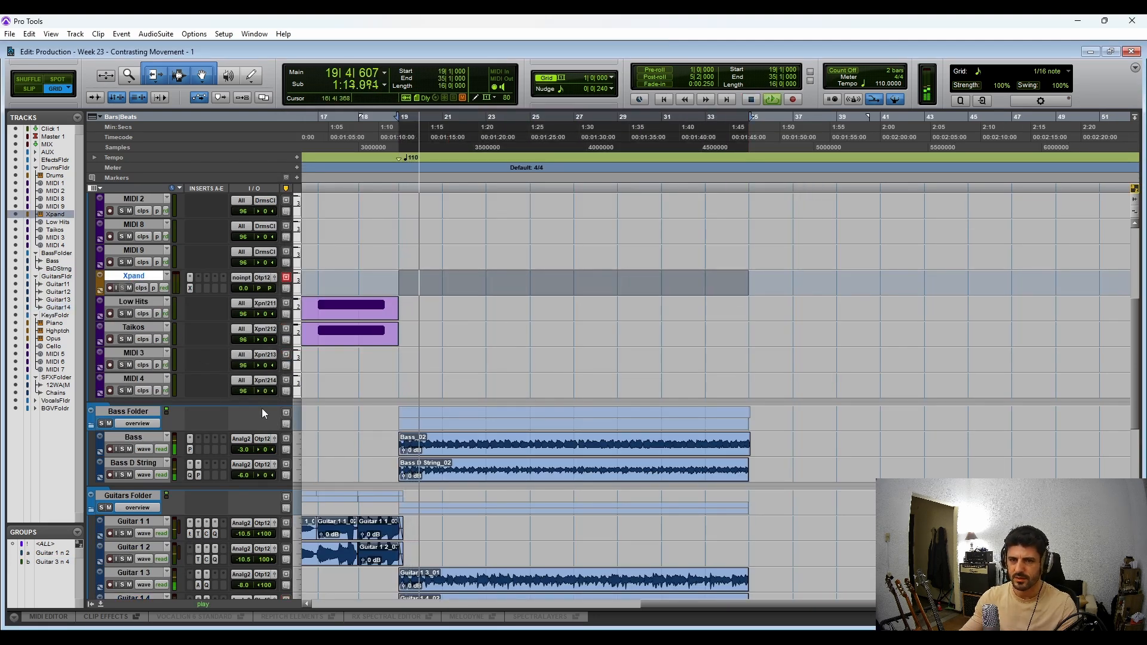
{"action": "key", "text": "space"}
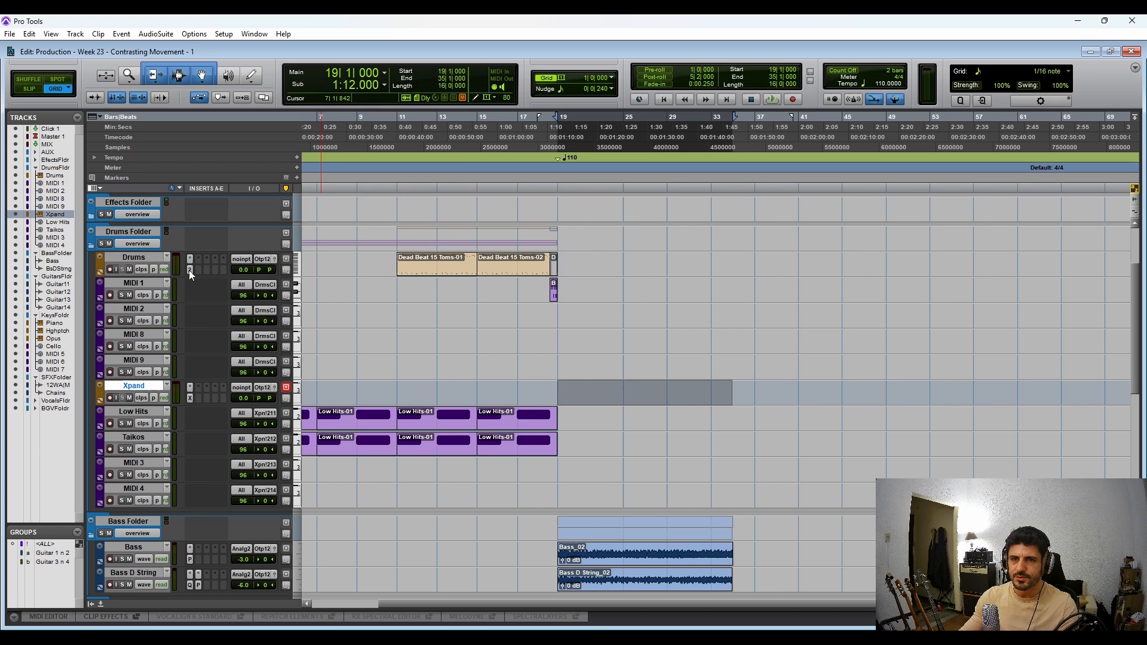
Step: Browse Modern Heavy Beats & Songs in the Drums track's Addictive Drums 2 and fill bars 19 to 35 with a Modern Heavy groove
{"action": "left_click", "coordinate": [189, 270]}
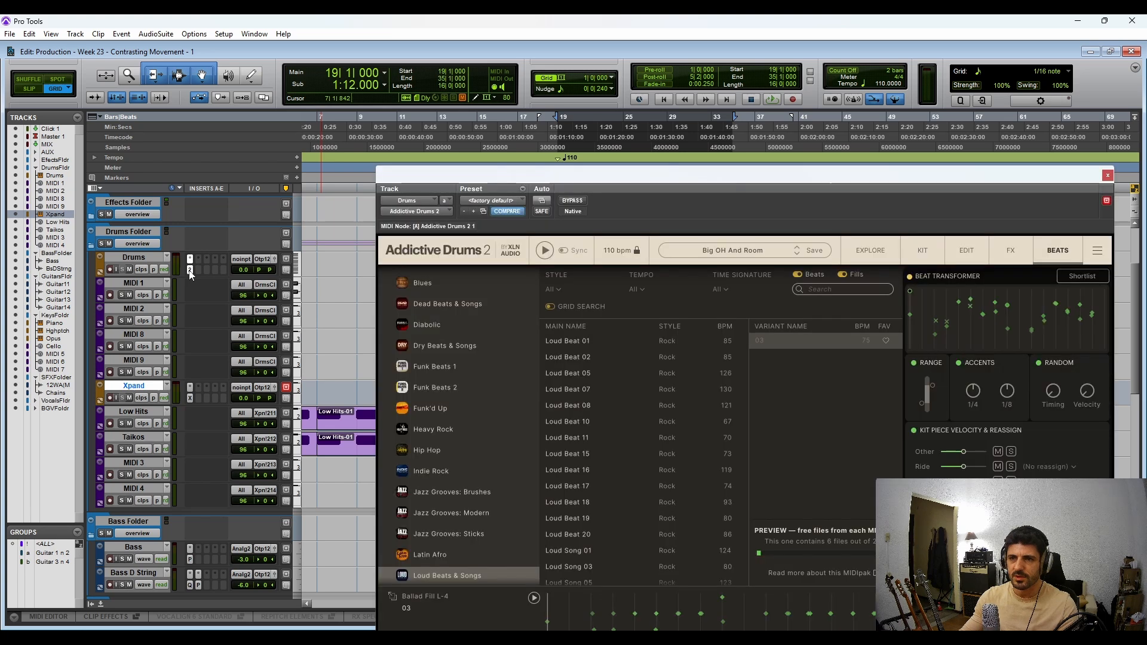
{"action": "left_click_drag", "start_coordinate": [580, 225], "coordinate": [523, 175]}
{"action": "scroll", "coordinate": [403, 442], "scroll_direction": "down", "scroll_amount": 3}
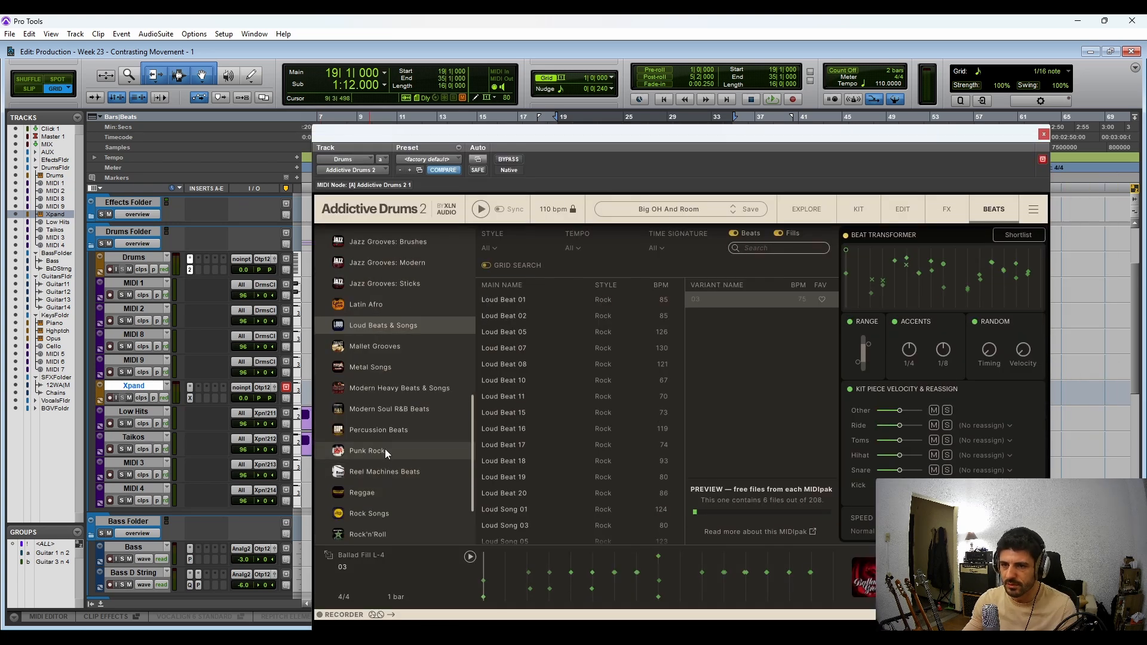
{"action": "scroll", "coordinate": [408, 480], "scroll_direction": "up", "scroll_amount": 4}
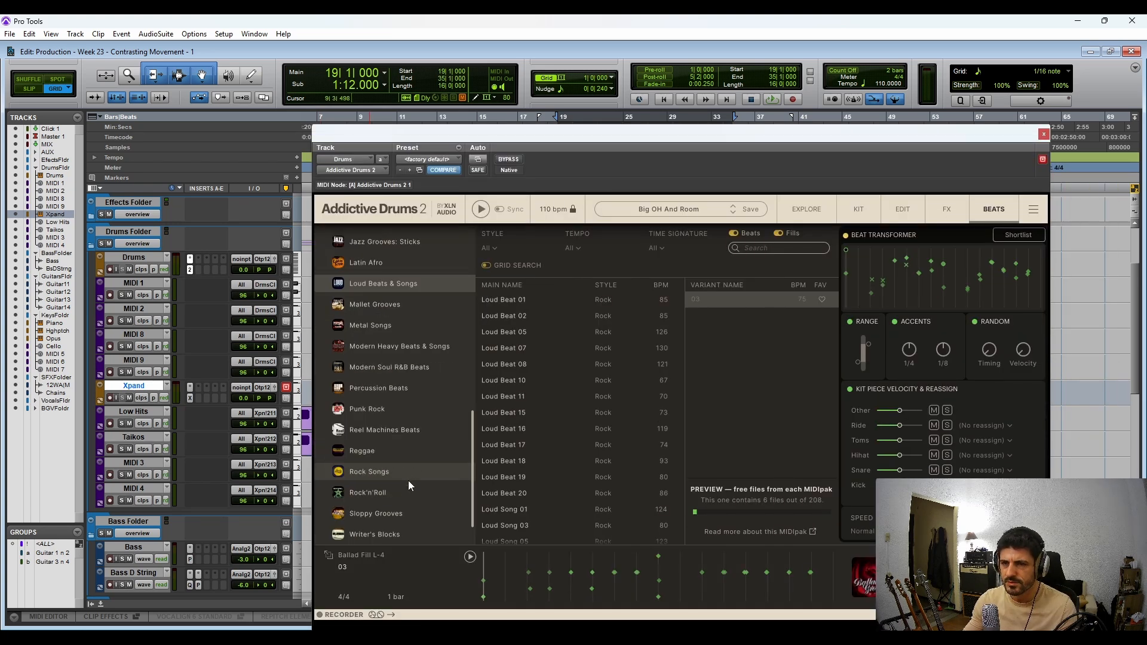
{"action": "scroll", "coordinate": [407, 481], "scroll_direction": "up", "scroll_amount": 5}
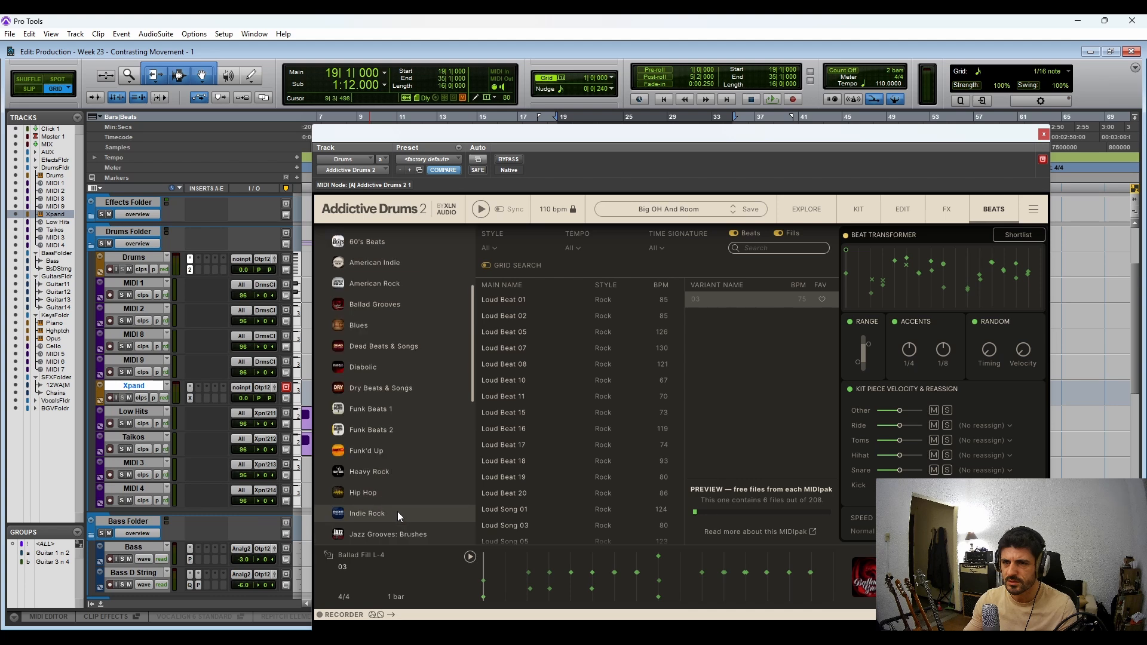
{"action": "scroll", "coordinate": [397, 511], "scroll_direction": "down", "scroll_amount": 3}
{"action": "left_click", "coordinate": [393, 463]}
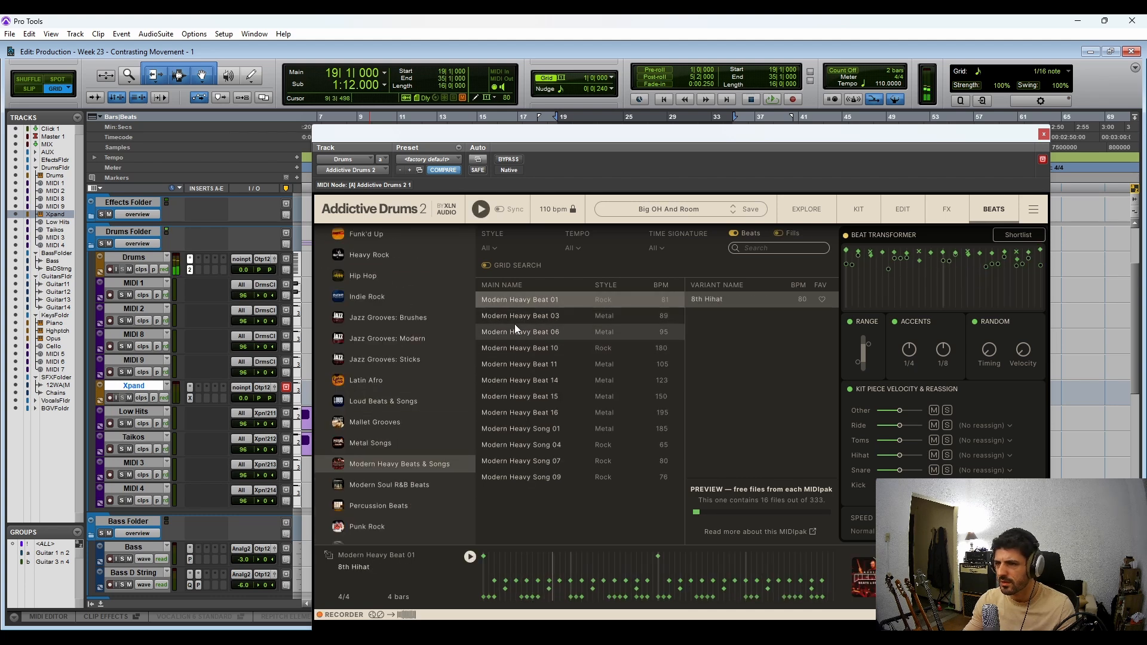
{"action": "left_click_drag", "start_coordinate": [942, 137], "coordinate": [403, 132]}
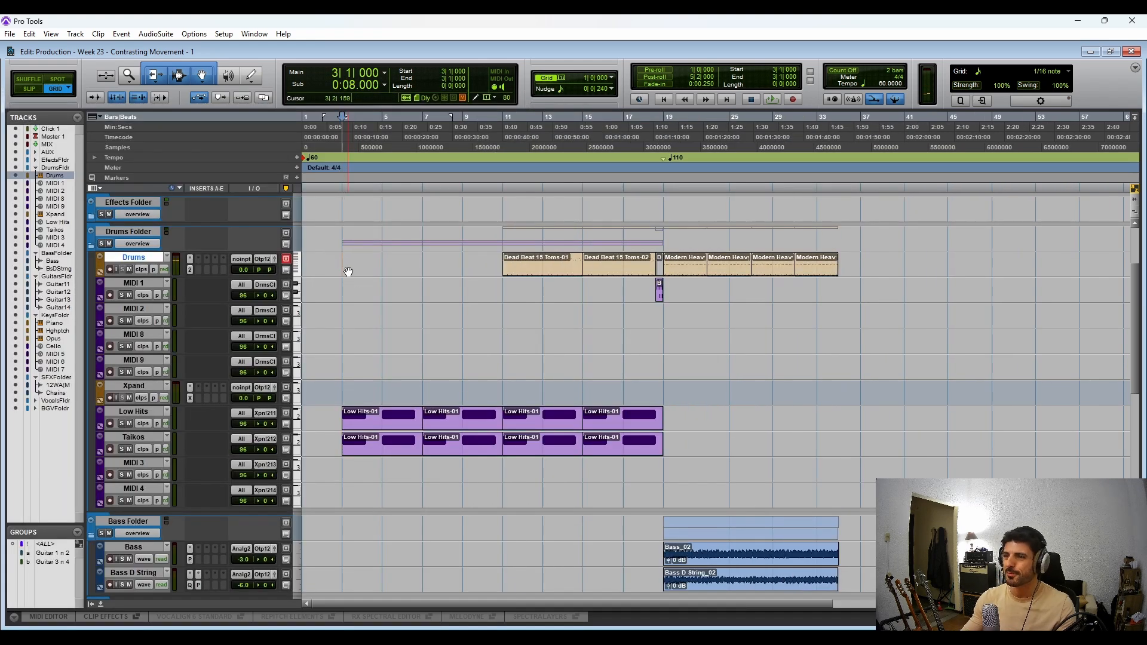
Step: Play the whole arrangement from bar 3 through the change into the 110 bpm section
{"action": "scroll", "coordinate": [508, 383], "scroll_direction": "down", "scroll_amount": 5}
{"action": "scroll", "coordinate": [508, 391], "scroll_direction": "down", "scroll_amount": 7}
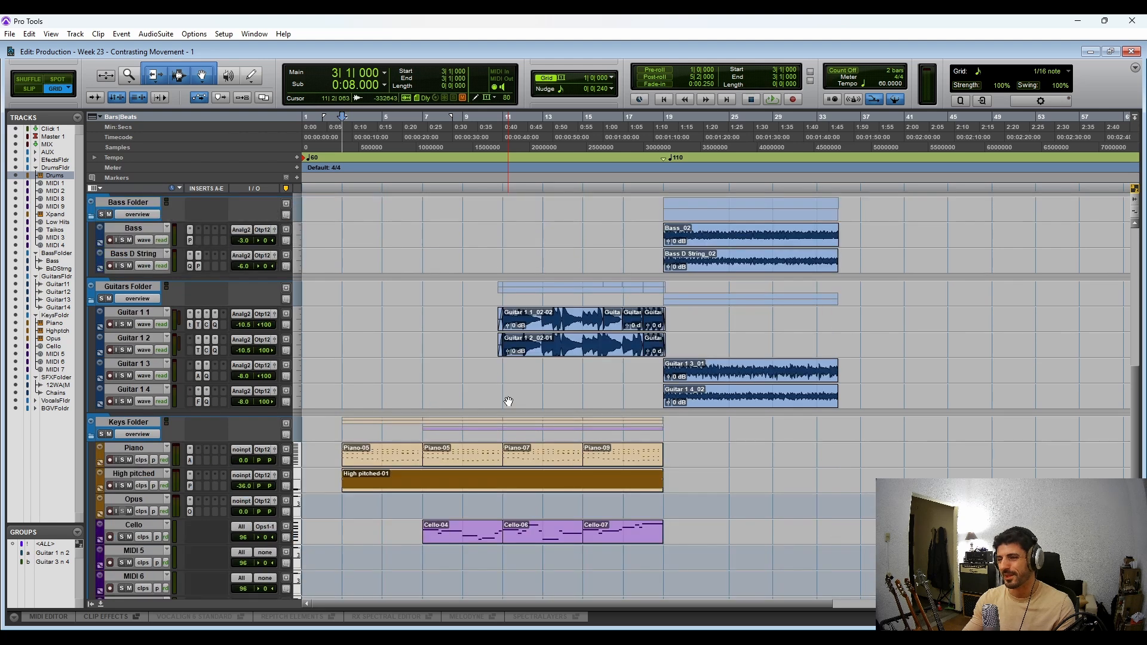
{"action": "key", "text": "space"}
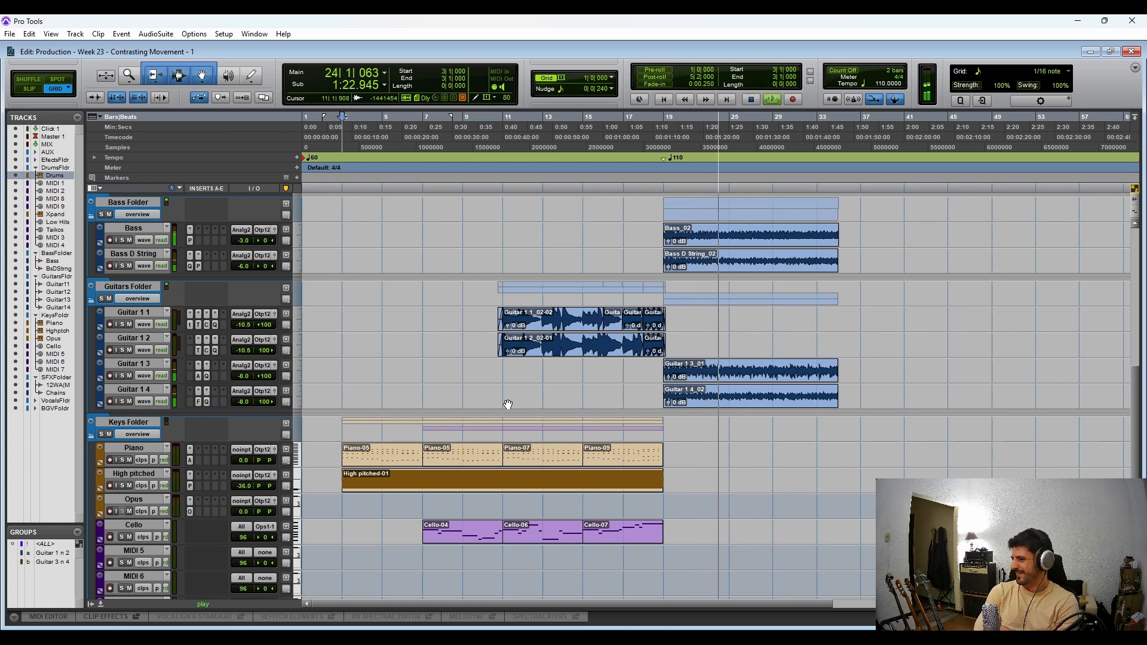
Step: Place the edit cursor at the tempo change at bar 19 to examine where the two sections meet
{"action": "left_click", "coordinate": [343, 371]}
{"action": "left_click_drag", "start_coordinate": [343, 370], "coordinate": [383, 375]}
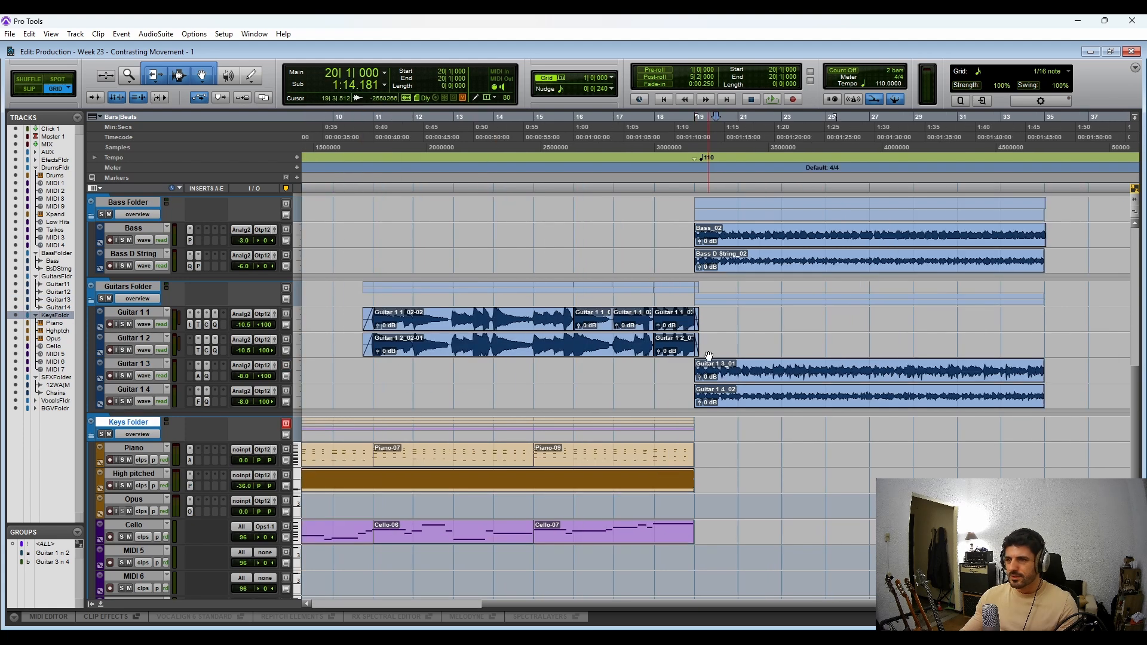
{"action": "left_click", "coordinate": [698, 428]}
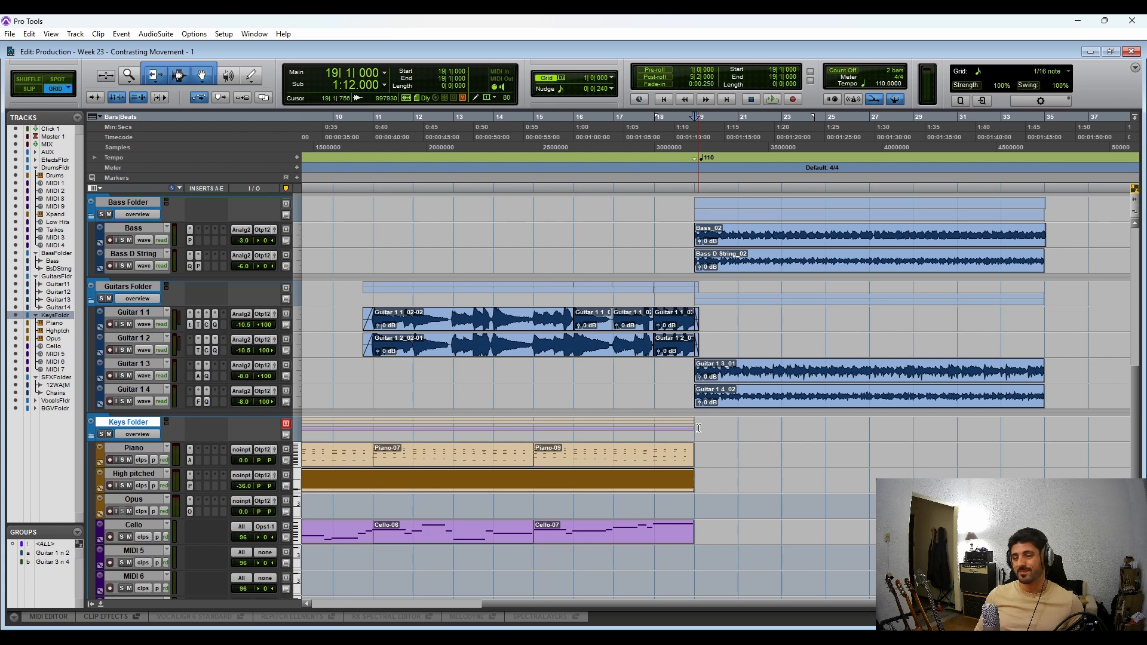
{"action": "left_click", "coordinate": [616, 252]}
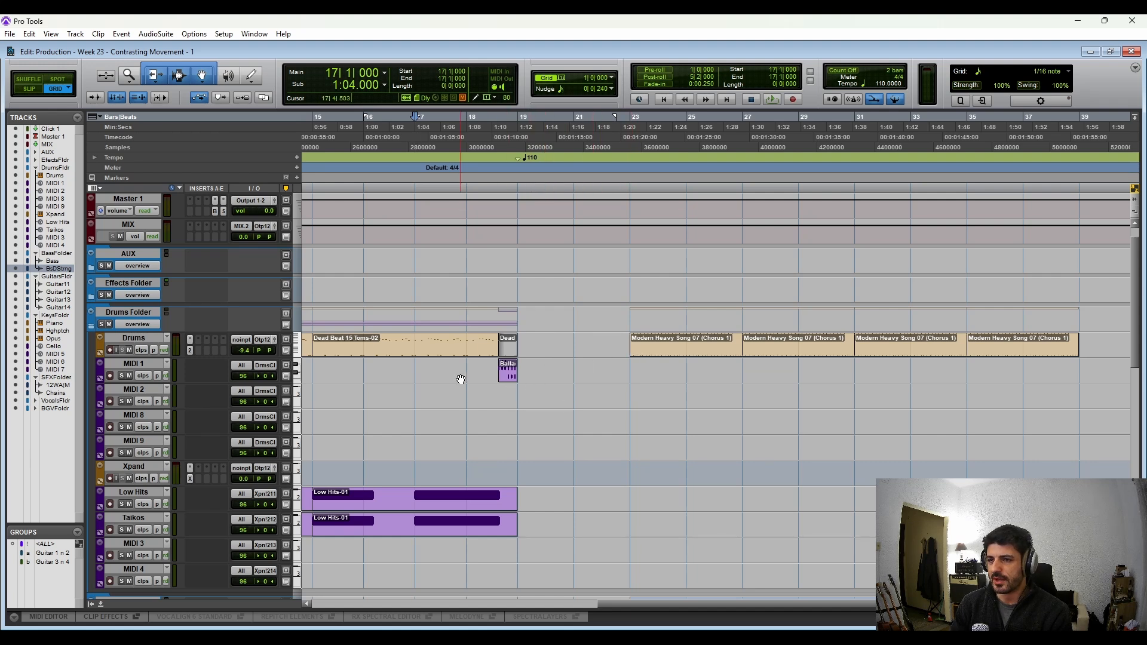
Step: Select bars 20 to 22 on the Drums track to examine the gap before the Modern Heavy Song 07 (Chorus 1) clips
{"action": "left_click", "coordinate": [418, 394]}
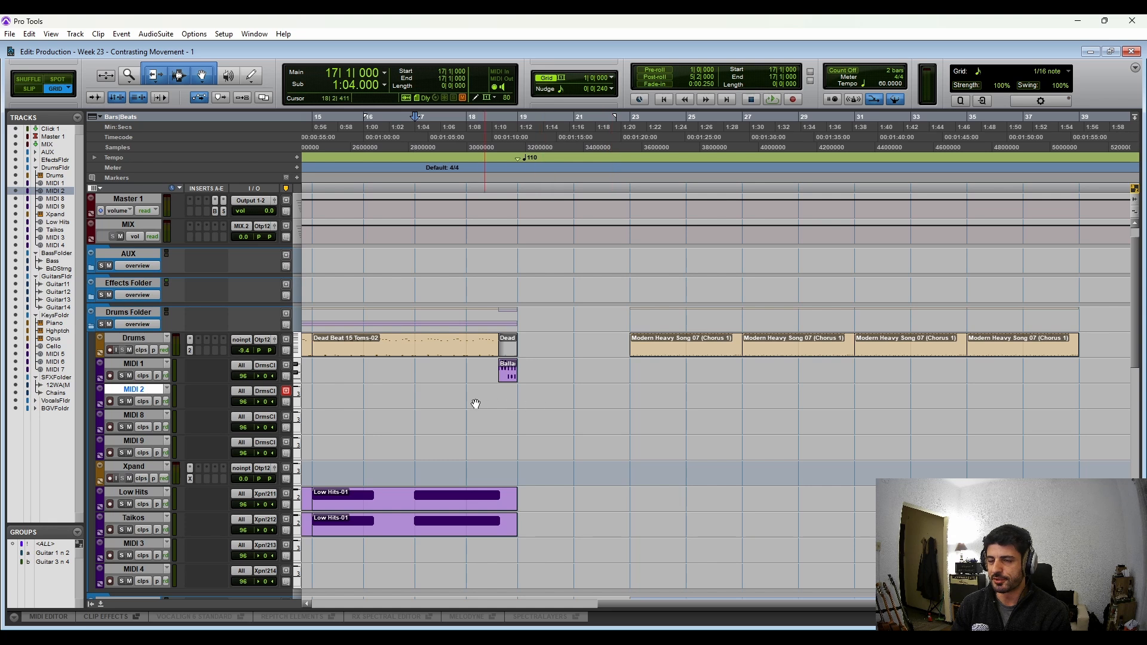
{"action": "left_click", "coordinate": [667, 354]}
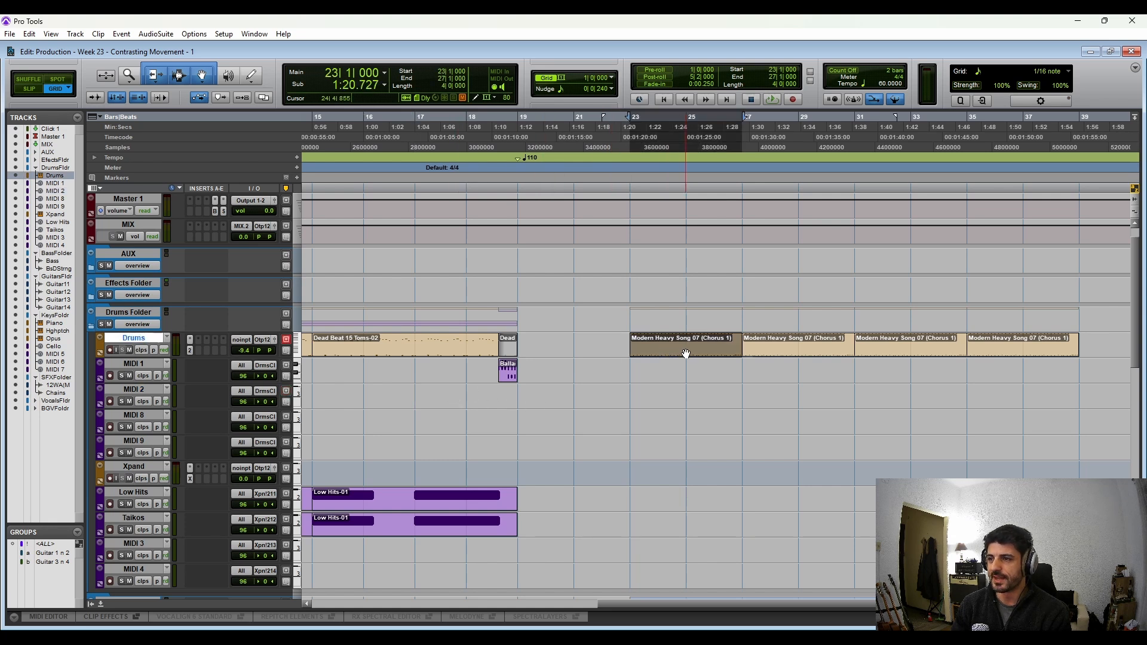
{"action": "key", "text": "t"}
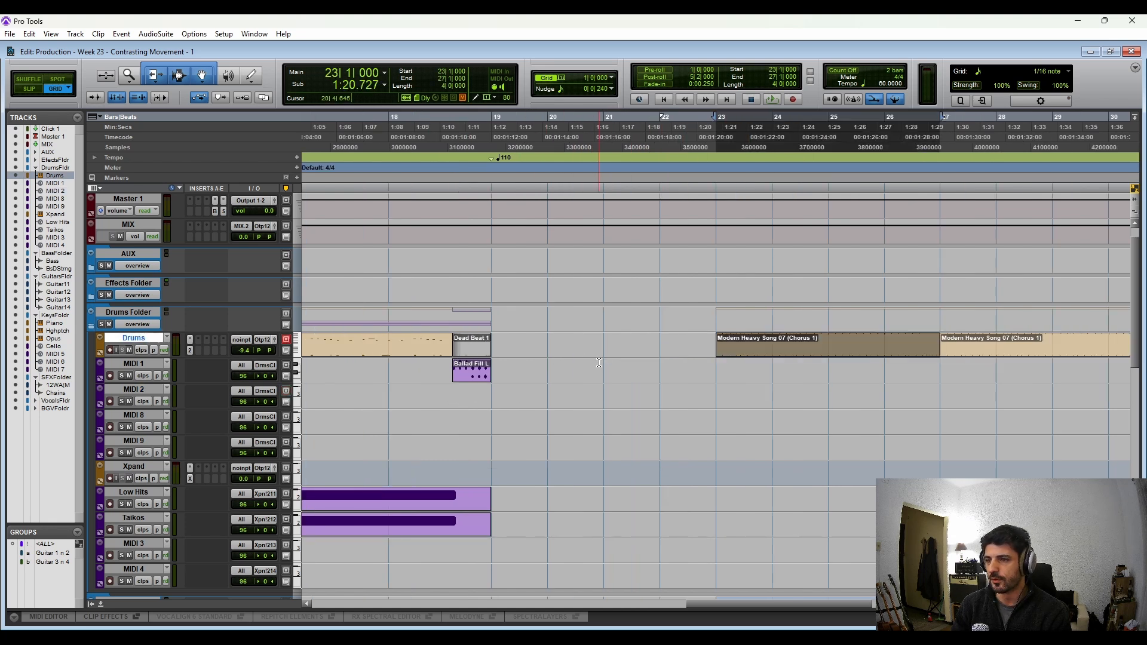
{"action": "left_click_drag", "start_coordinate": [544, 350], "coordinate": [682, 345]}
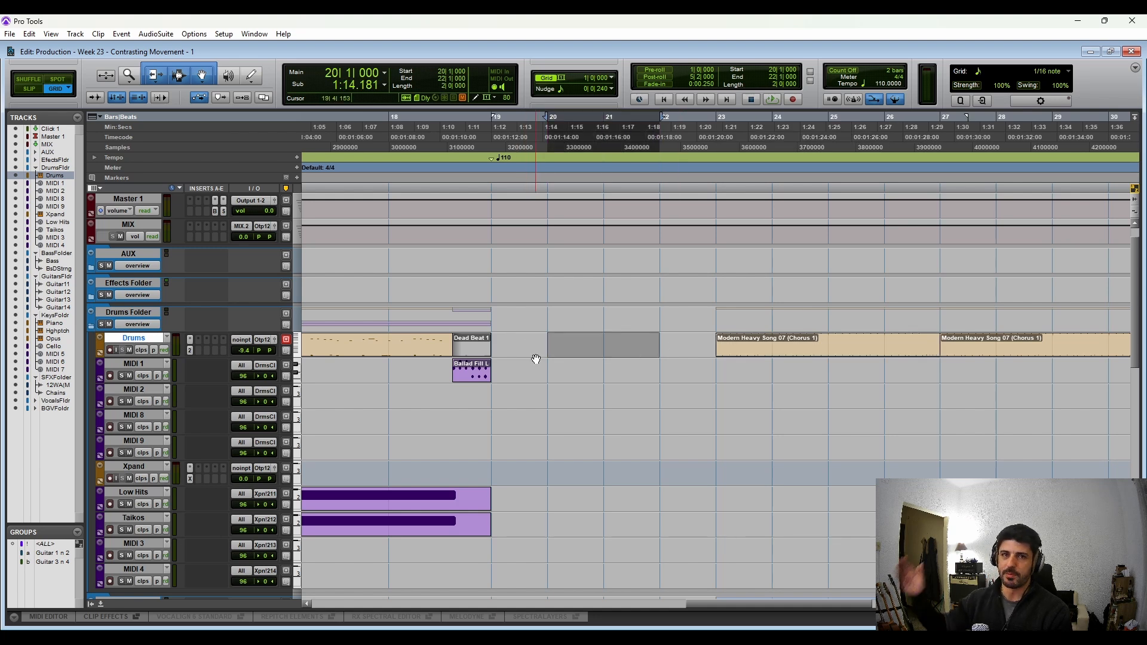
Step: Select bars 19 to 23 on the Bass track to examine the gap where only Bass D String plays
{"action": "scroll", "coordinate": [538, 362], "scroll_direction": "down", "scroll_amount": 5}
{"action": "scroll", "coordinate": [539, 364], "scroll_direction": "down", "scroll_amount": 3}
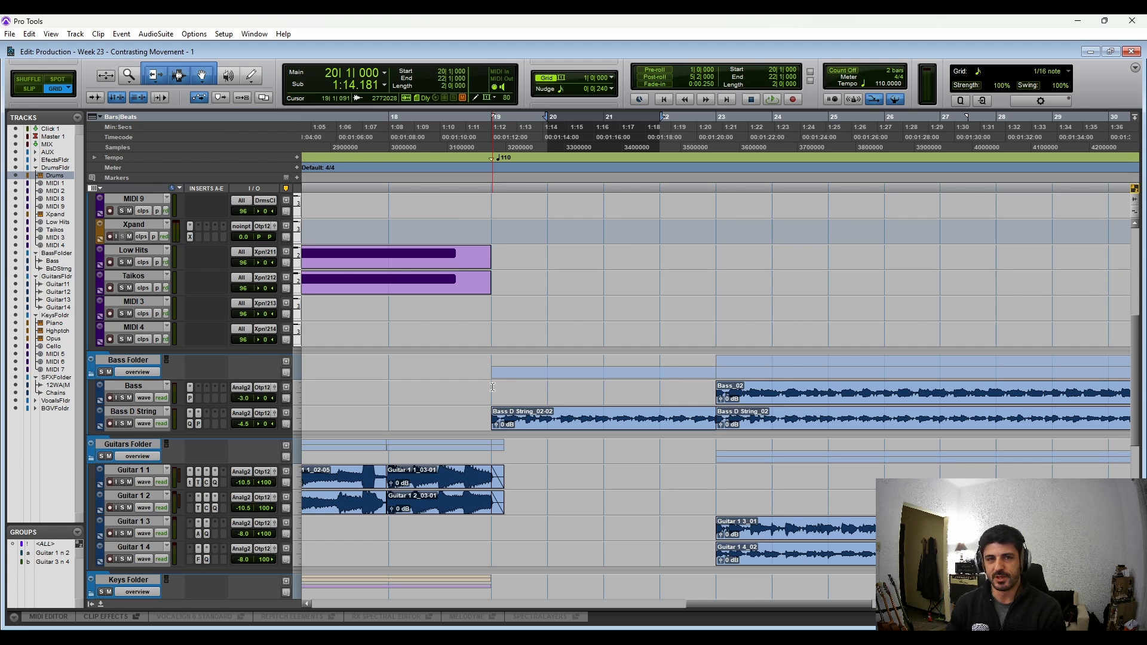
{"action": "left_click_drag", "start_coordinate": [493, 387], "coordinate": [716, 388]}
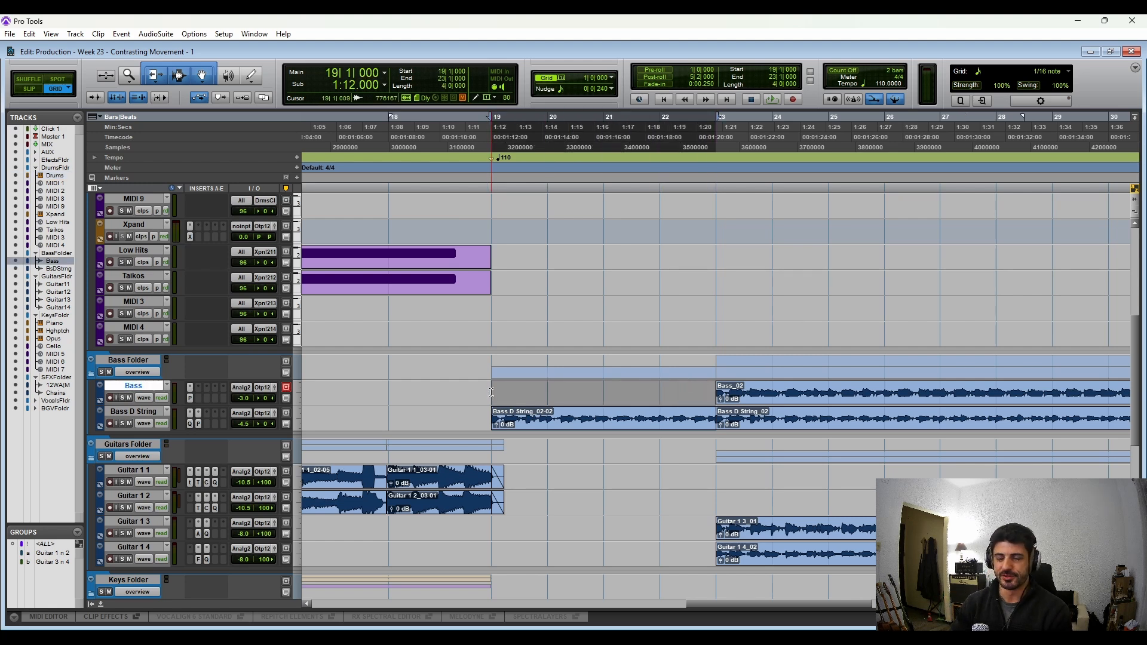
{"action": "key", "text": "ctrl+["}
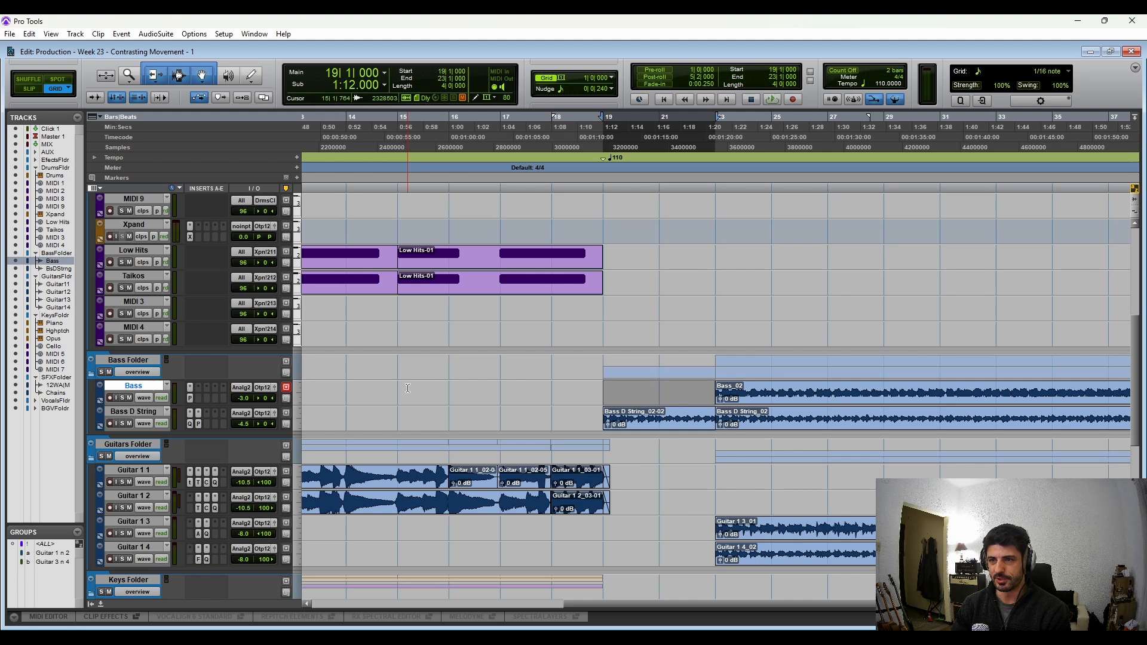
{"action": "key", "text": "ctrl+["}
Step: Select the four Modern Heavy Song 07 (Chorus 1) clips on the Drums track to examine the heavy section
{"action": "left_click", "coordinate": [606, 389]}
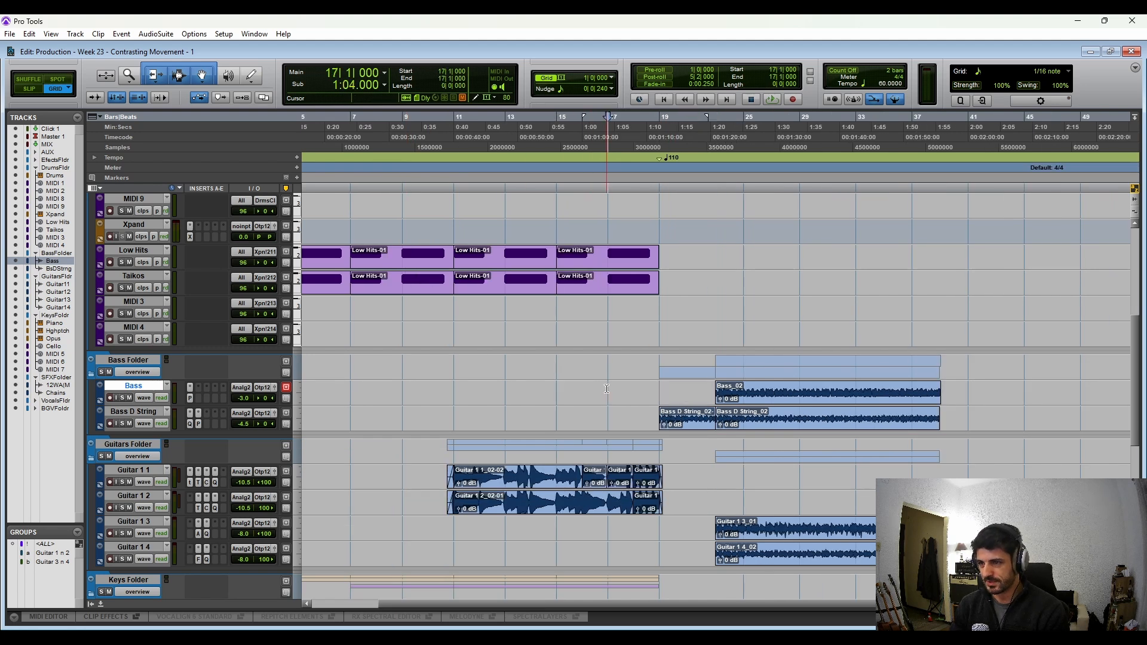
{"action": "scroll", "coordinate": [606, 388], "scroll_direction": "up", "scroll_amount": 5}
{"action": "left_click", "coordinate": [745, 299]}
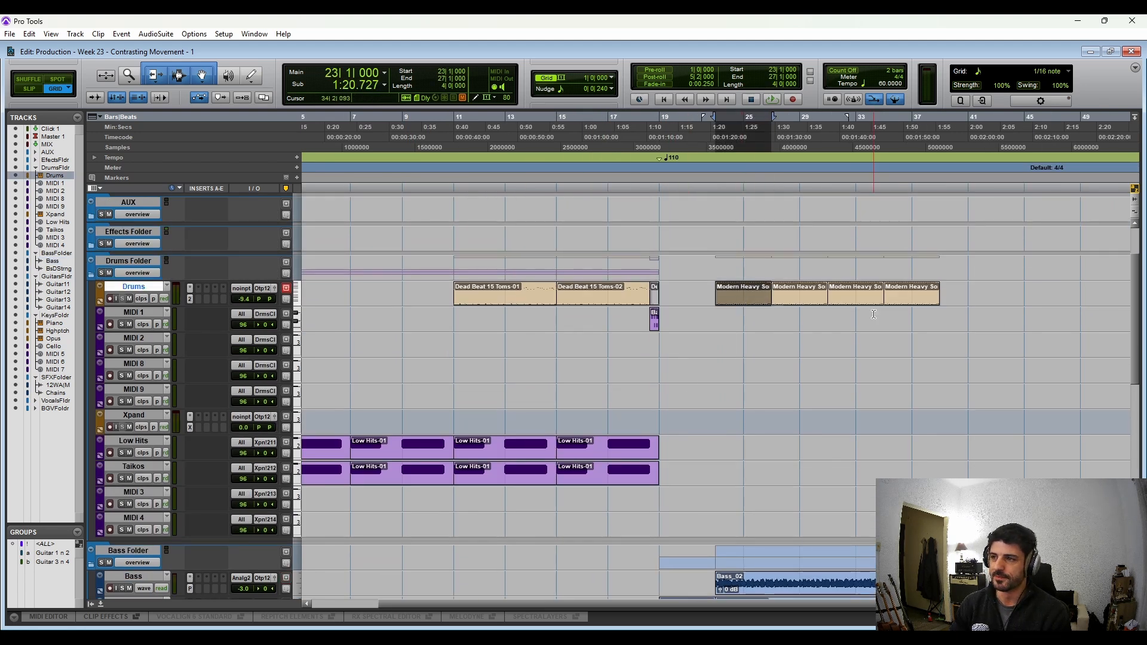
{"action": "left_click", "coordinate": [898, 301], "text": "shift"}
Step: Play the transition from bar 17 into the heavy drum, guitar and bass section
{"action": "left_click", "coordinate": [561, 498]}
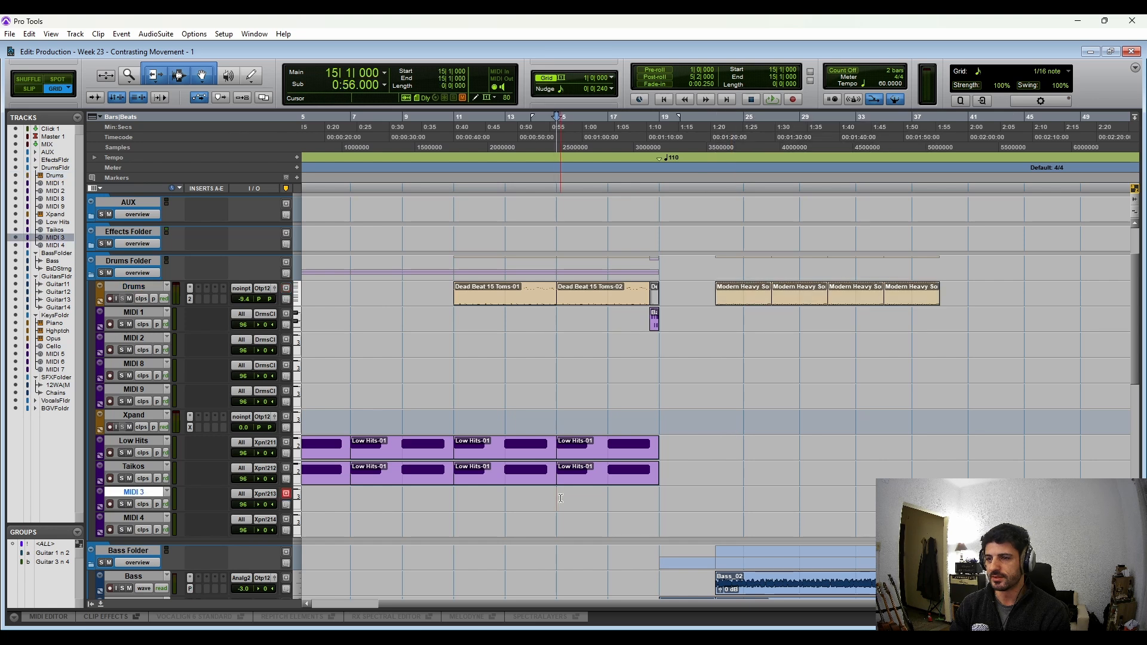
{"action": "scroll", "coordinate": [560, 499], "scroll_direction": "down", "scroll_amount": 2}
{"action": "left_click", "coordinate": [616, 441]}
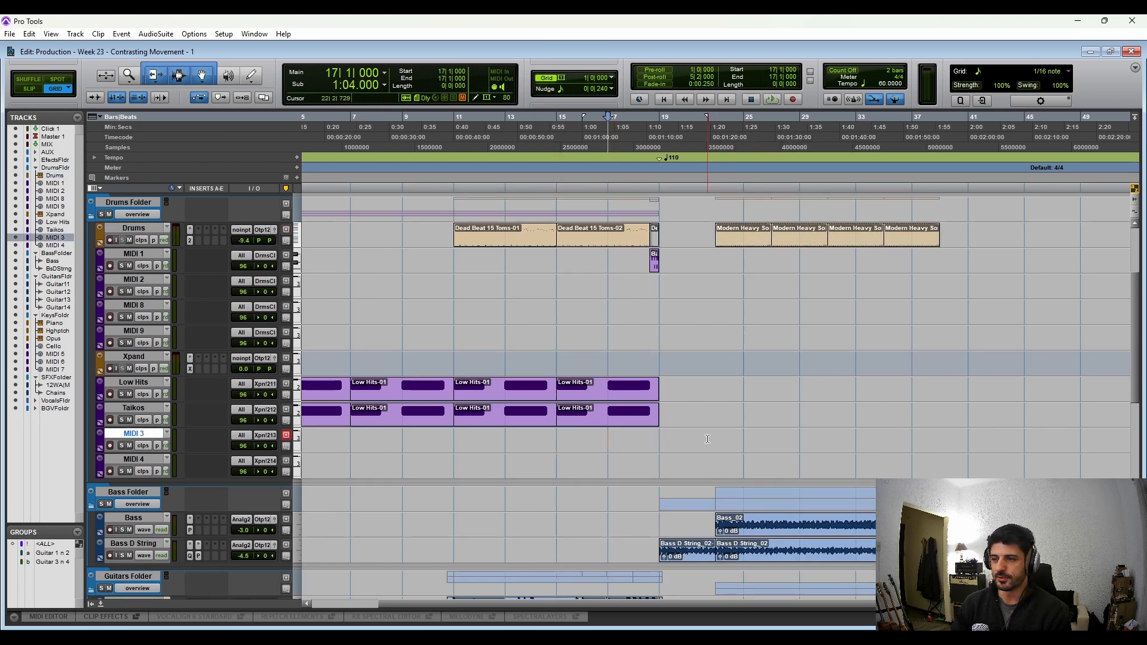
{"action": "key", "text": "space"}
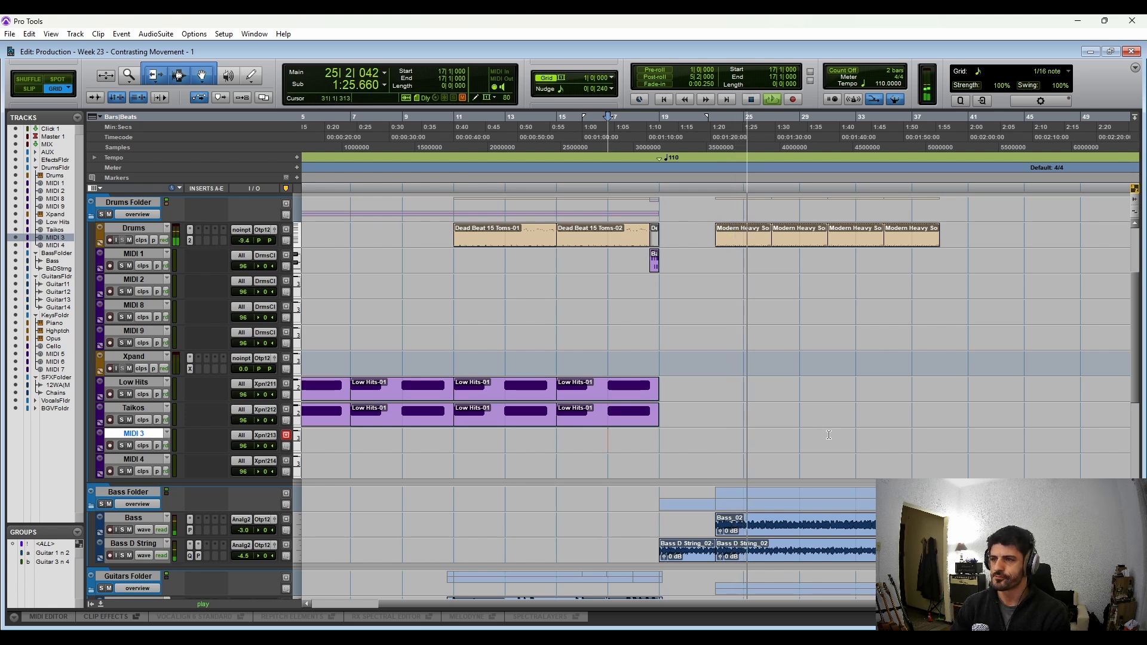
{"action": "key", "text": "space"}
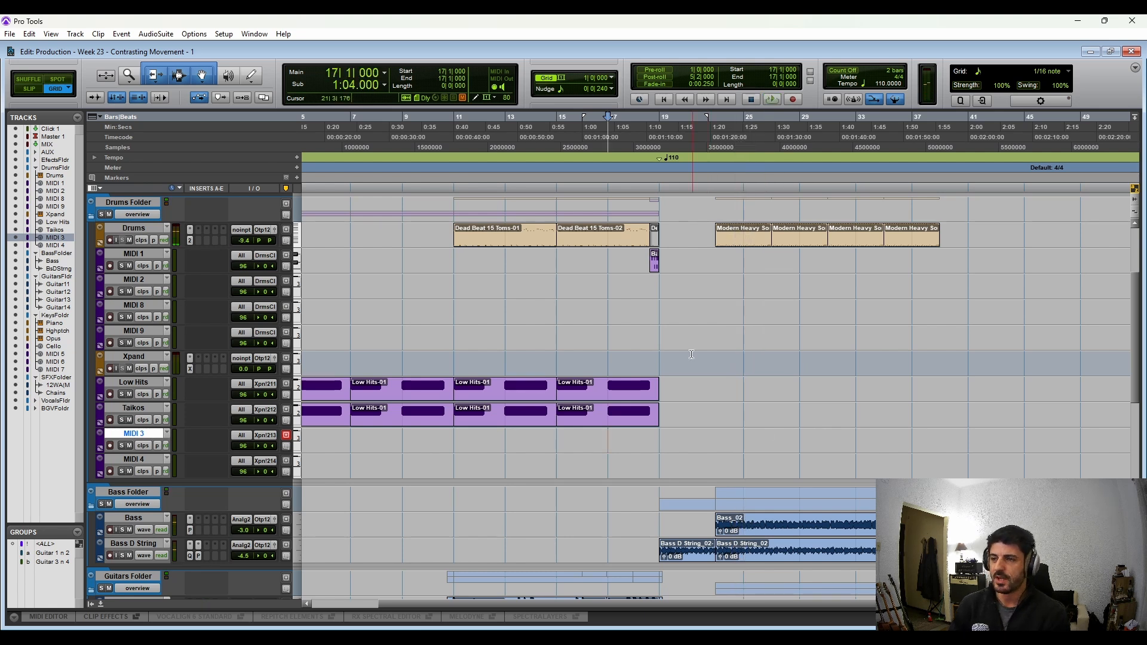
Step: Try the Heavy Fills L-4 11 fill from Addictive Drums 2 at bar 22 on the MIDI 1 track and audition it
{"action": "left_click", "coordinate": [697, 266]}
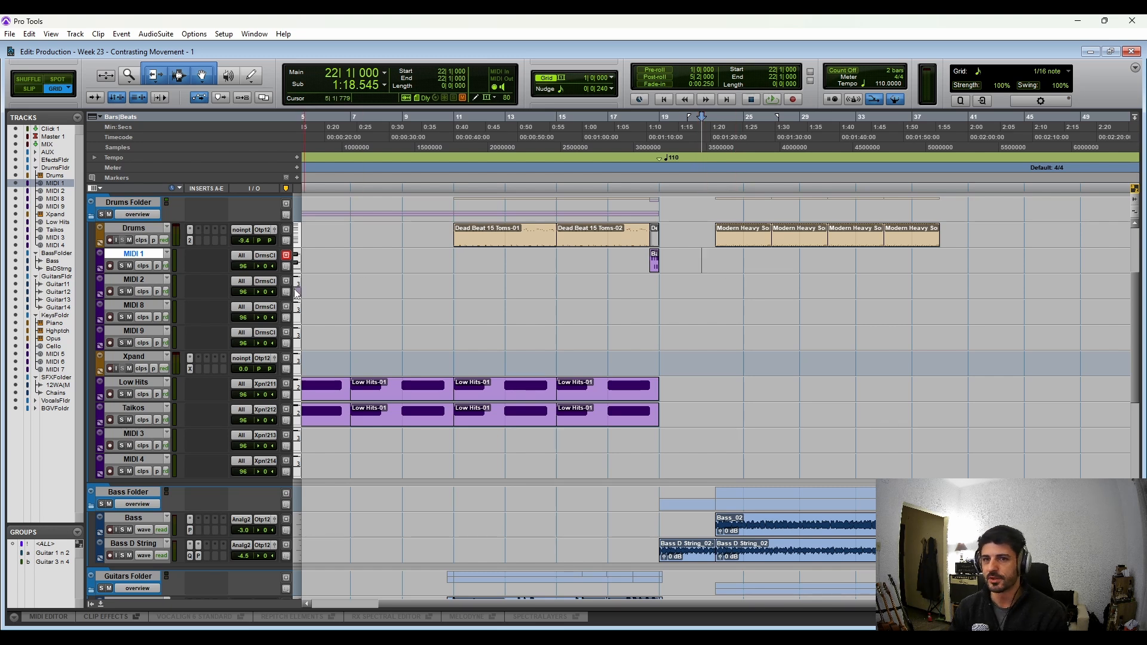
{"action": "scroll", "coordinate": [214, 314], "scroll_direction": "up", "scroll_amount": 3}
{"action": "left_click", "coordinate": [195, 296]}
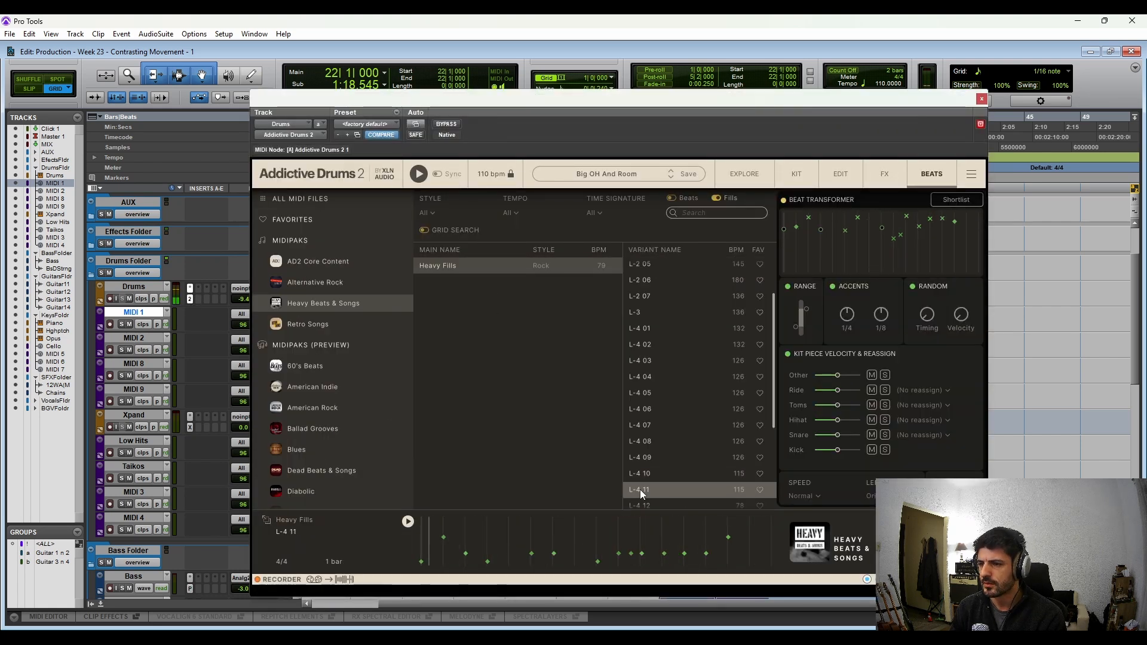
{"action": "left_click", "coordinate": [640, 340]}
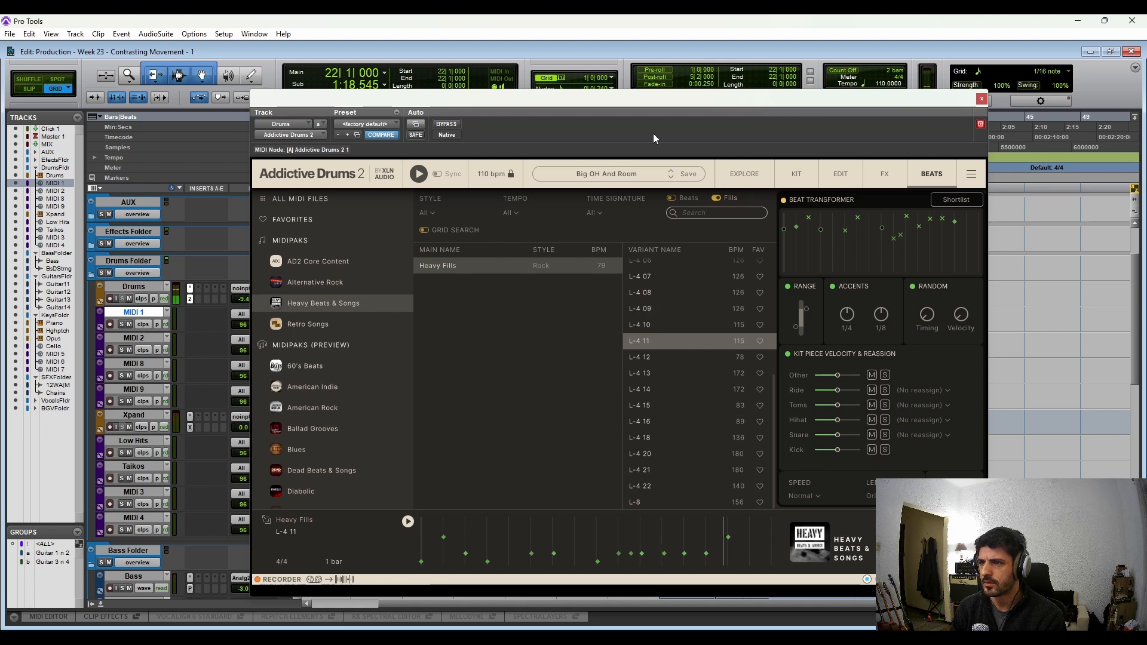
{"action": "left_click_drag", "start_coordinate": [648, 100], "coordinate": [198, 147]}
{"action": "left_click_drag", "start_coordinate": [195, 387], "coordinate": [702, 317]}
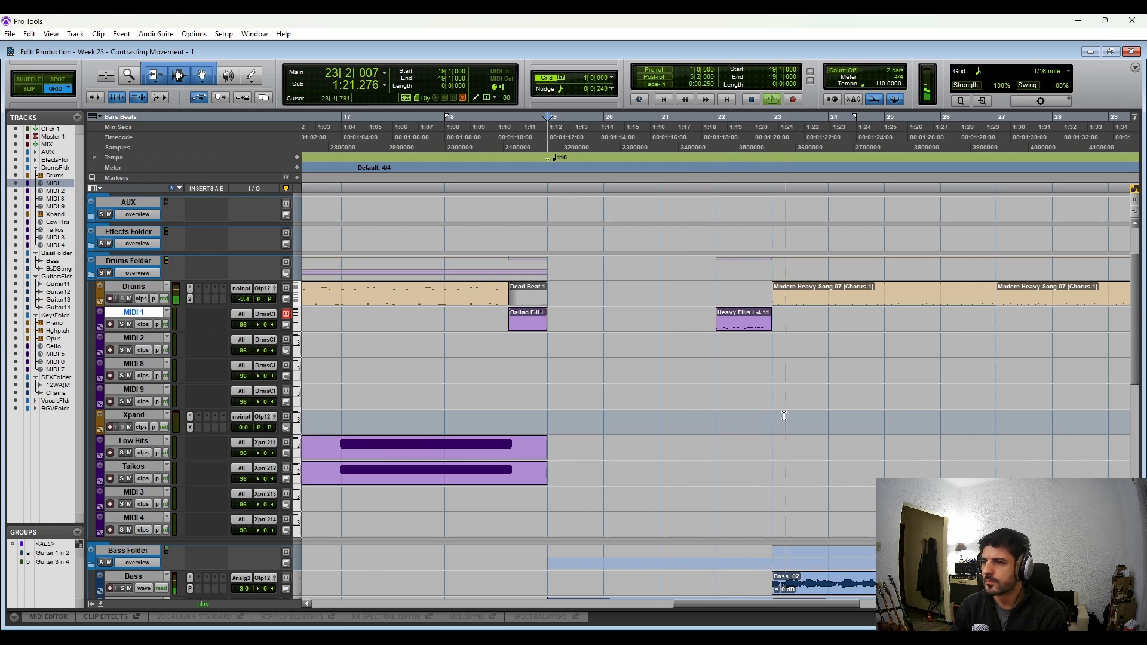
{"action": "key", "text": "space"}
Step: Preview the Heavy Fills L-2 03 fill synced to the session and place it at bar 22 on the MIDI 1 track
{"action": "left_click", "coordinate": [195, 299]}
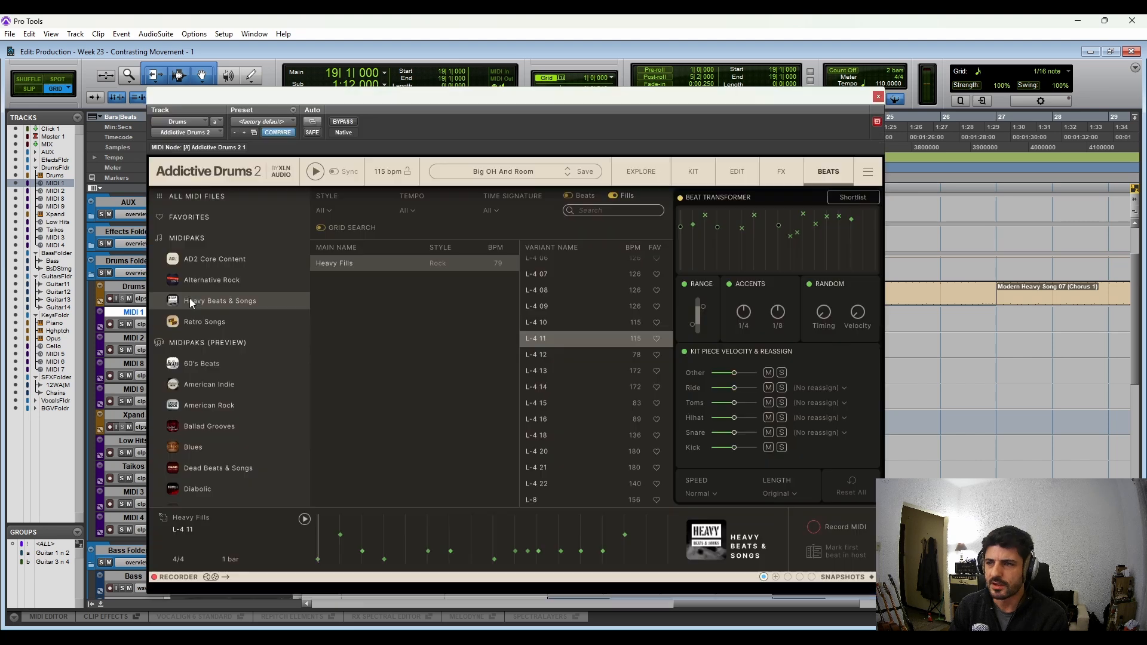
{"action": "scroll", "coordinate": [582, 309], "scroll_direction": "up", "scroll_amount": 3}
{"action": "scroll", "coordinate": [562, 296], "scroll_direction": "up", "scroll_amount": 3}
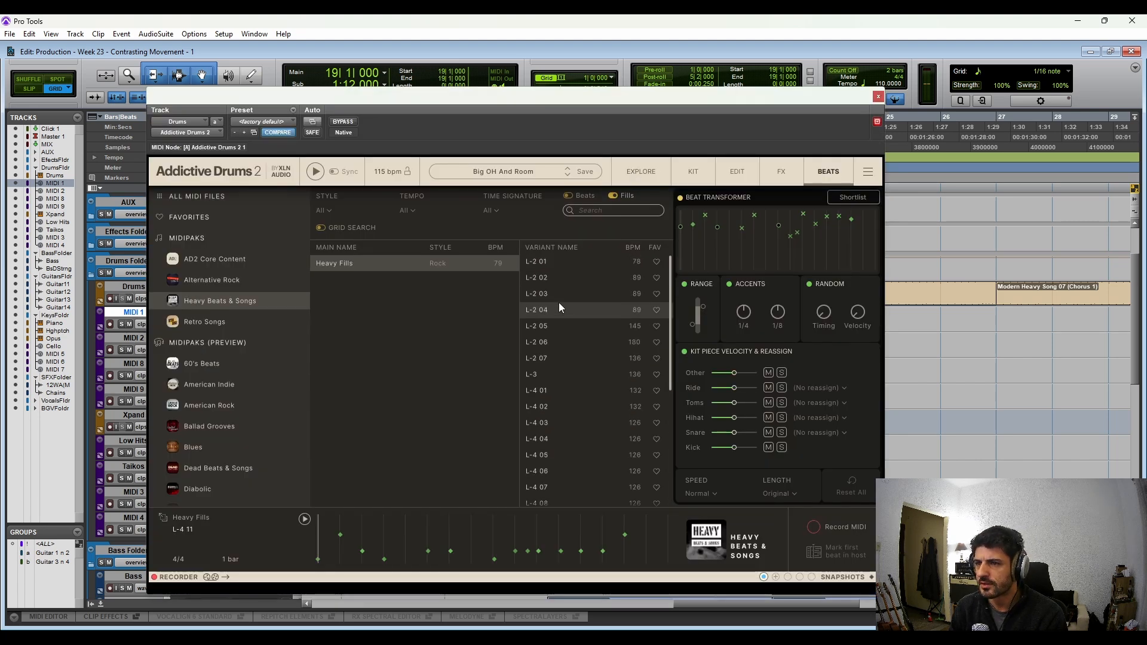
{"action": "left_click", "coordinate": [548, 293]}
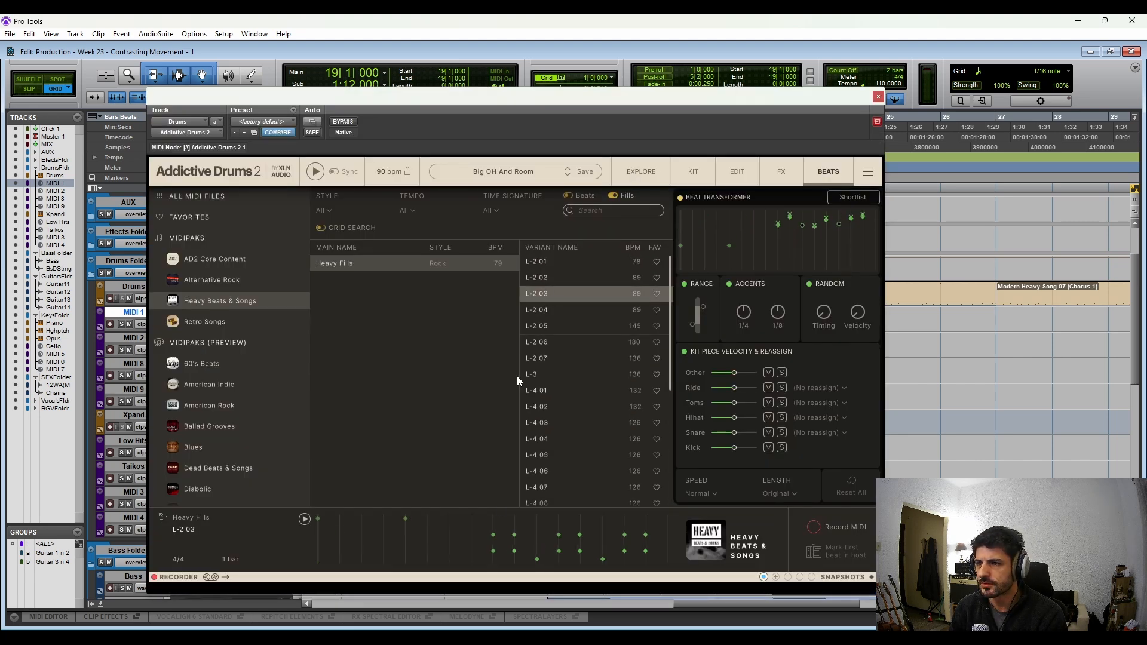
{"action": "left_click", "coordinate": [333, 174]}
{"action": "key", "text": "space"}
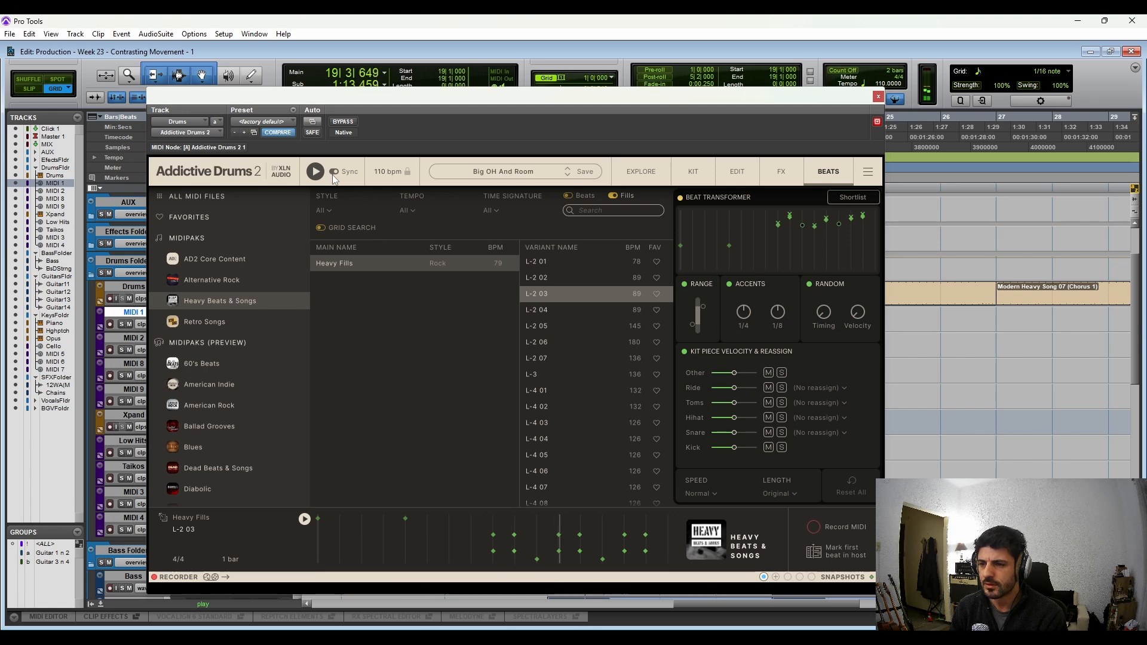
{"action": "left_click_drag", "start_coordinate": [723, 95], "coordinate": [391, 57]}
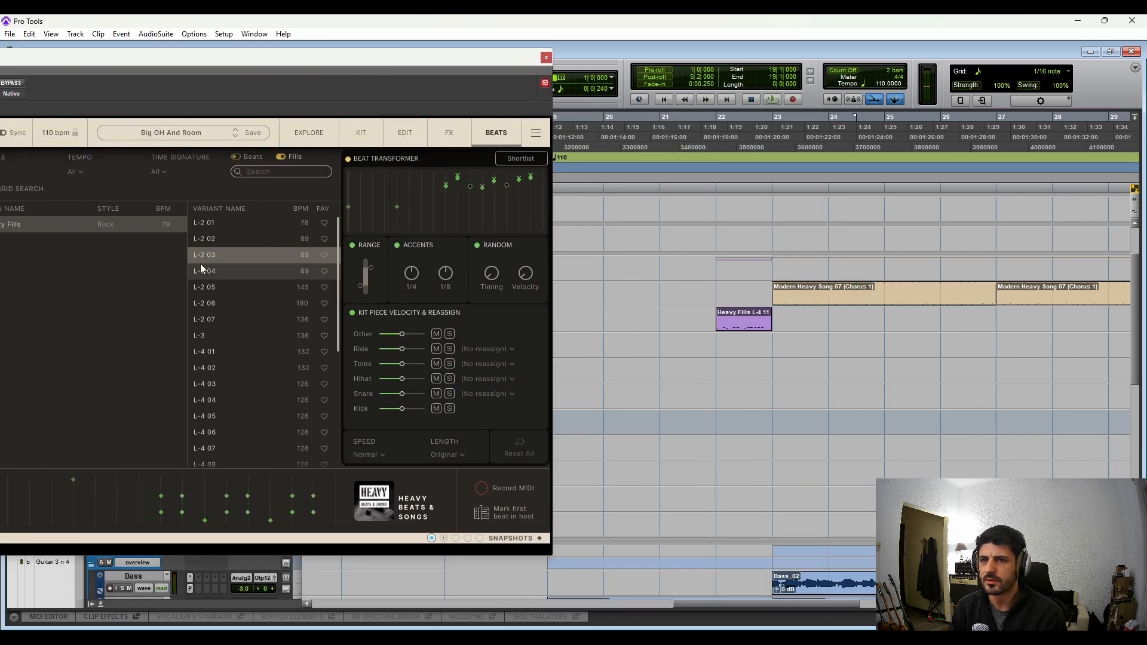
{"action": "left_click", "coordinate": [547, 58]}
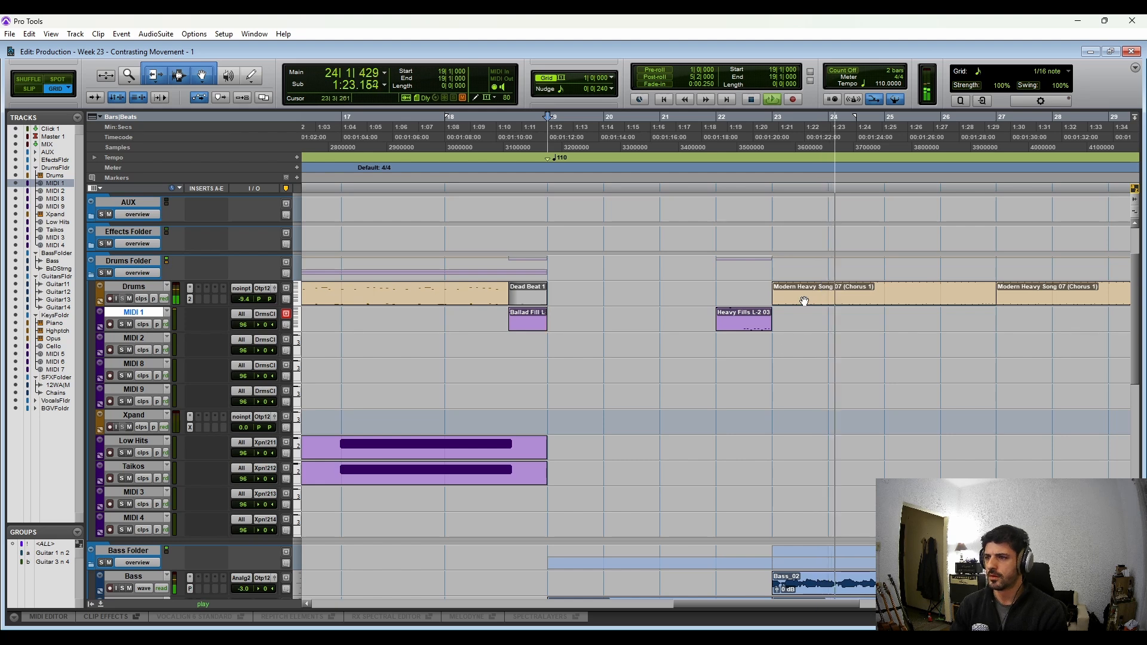
Step: Raise the velocities of all notes in the Heavy Fills L-2 03 clip slightly in the MIDI Editor
{"action": "scroll", "coordinate": [620, 472], "scroll_direction": "down", "scroll_amount": 5}
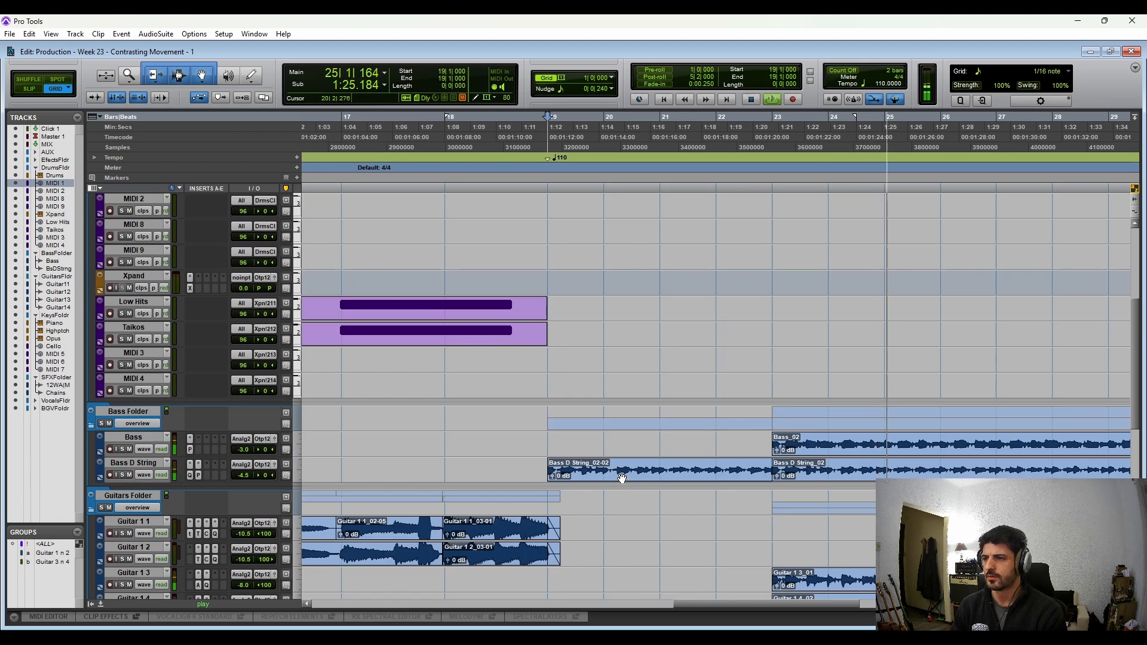
{"action": "scroll", "coordinate": [622, 477], "scroll_direction": "down", "scroll_amount": 3}
{"action": "scroll", "coordinate": [748, 402], "scroll_direction": "up", "scroll_amount": 8}
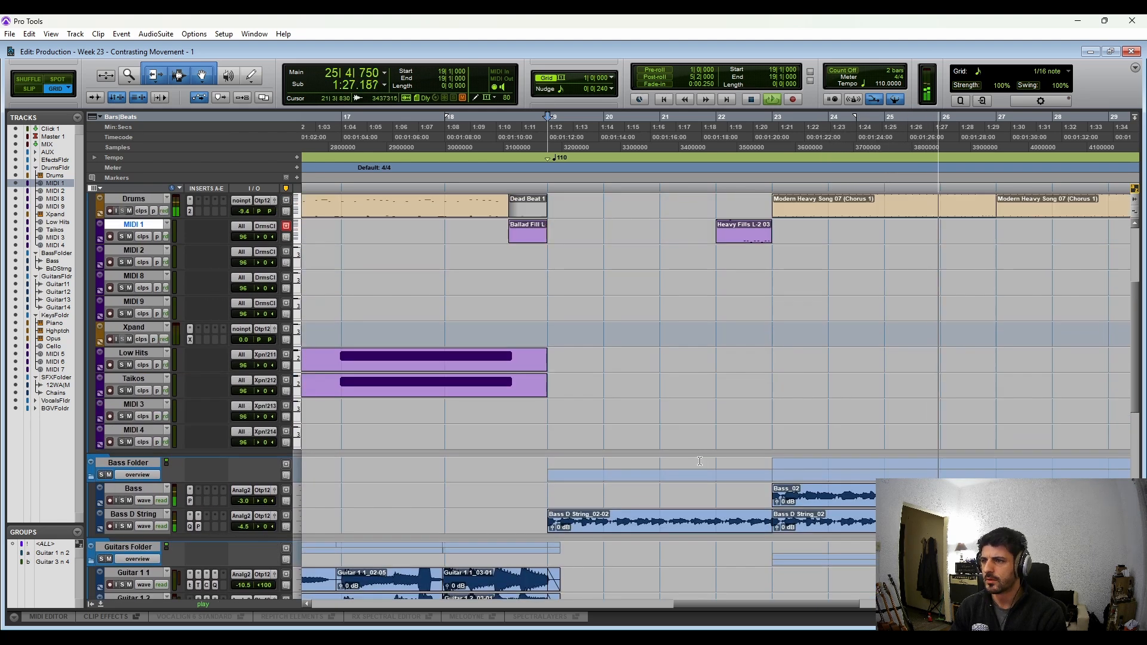
{"action": "left_click", "coordinate": [750, 384]}
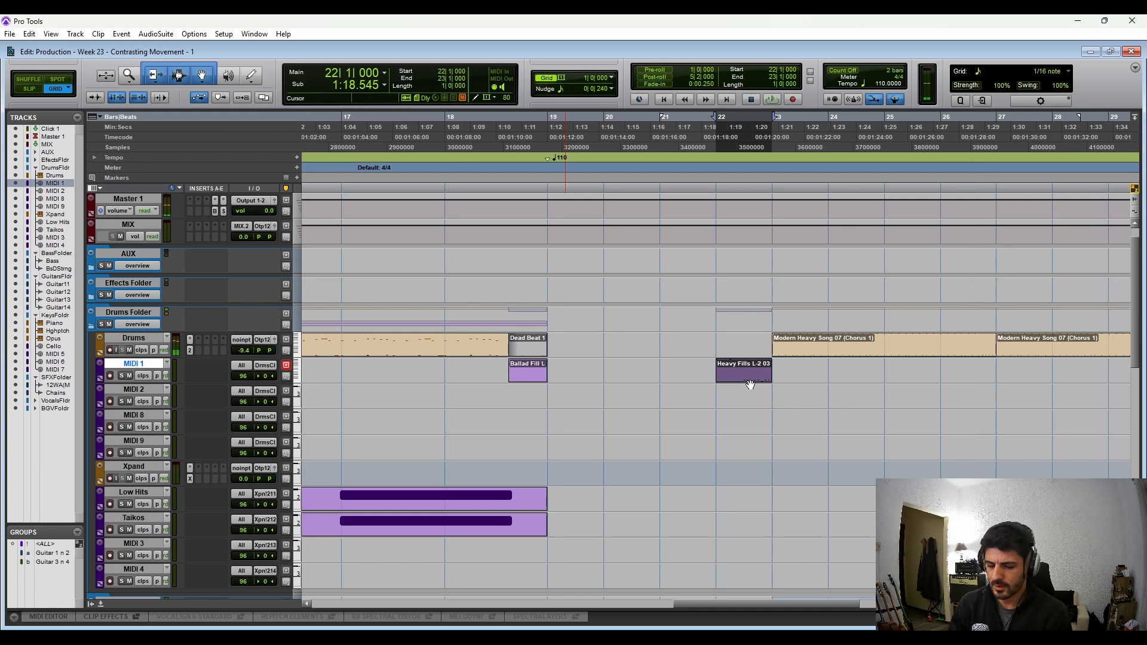
{"action": "double_click", "coordinate": [750, 384]}
{"action": "key", "text": "r"}
{"action": "key", "text": "r"}
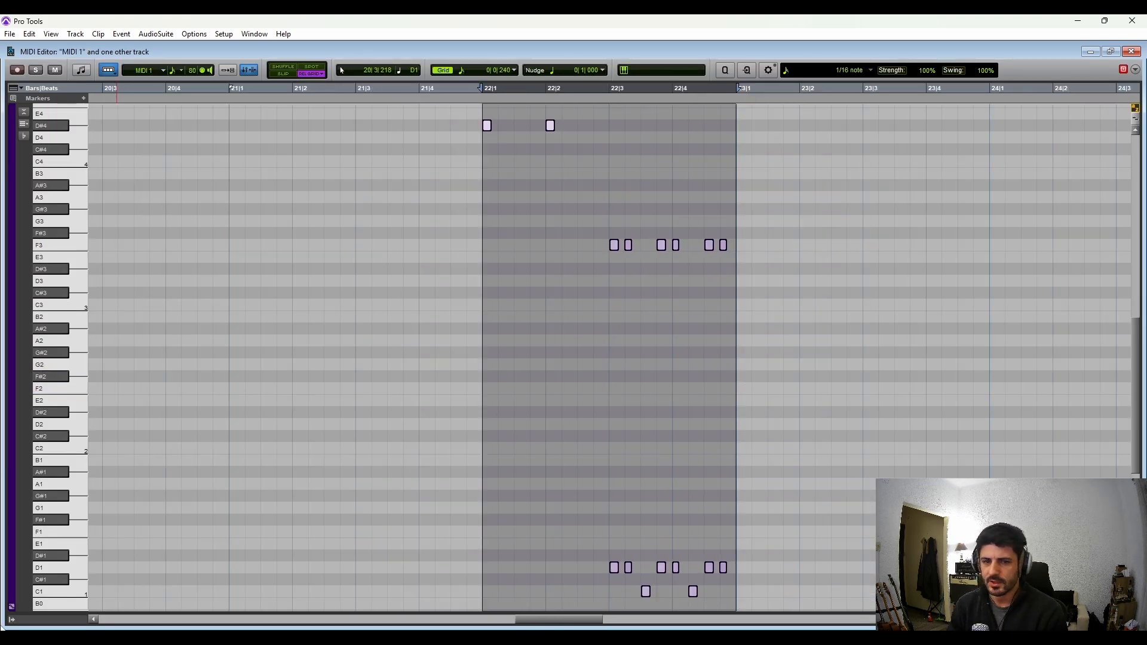
{"action": "left_click", "coordinate": [11, 606]}
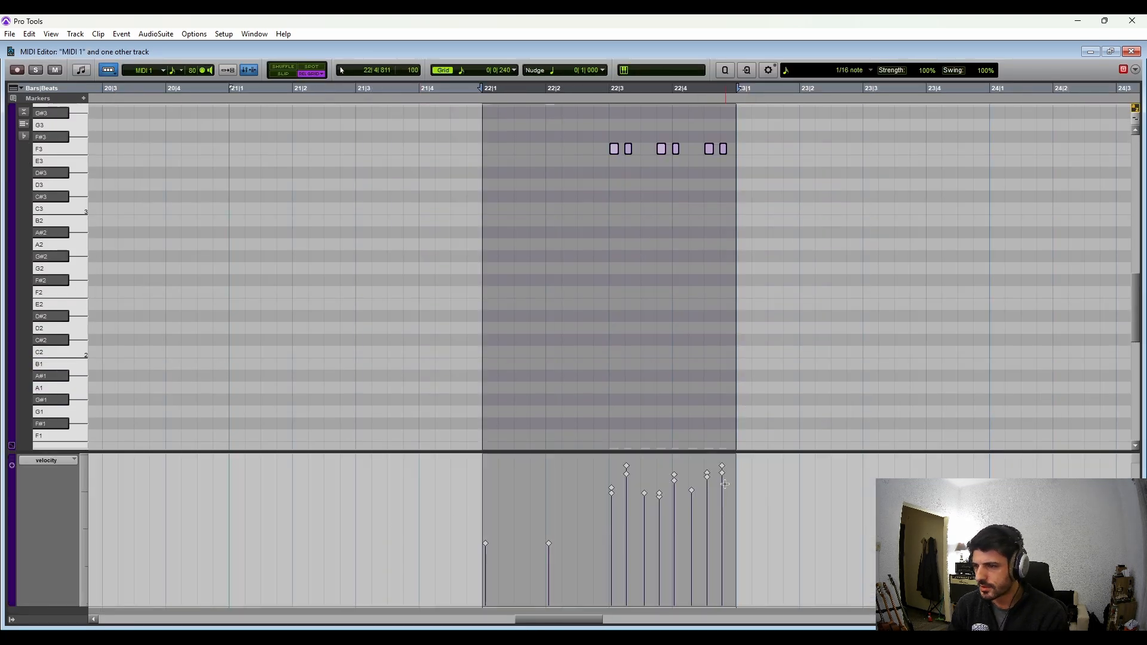
{"action": "left_click_drag", "start_coordinate": [724, 471], "coordinate": [725, 458]}
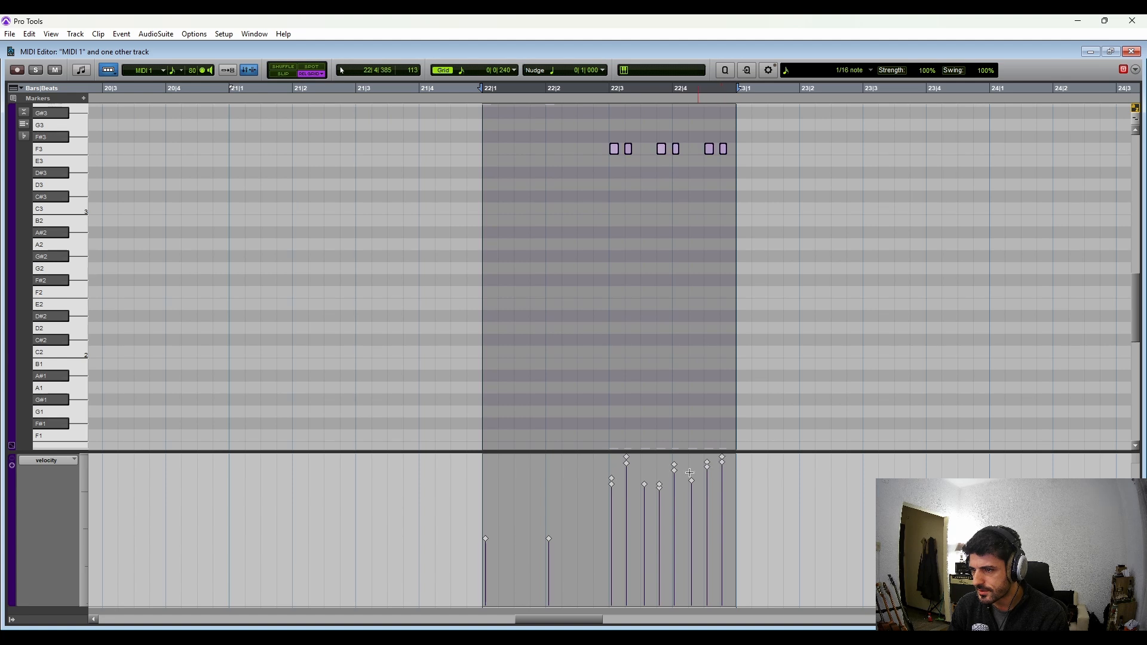
{"action": "left_click", "coordinate": [1131, 52]}
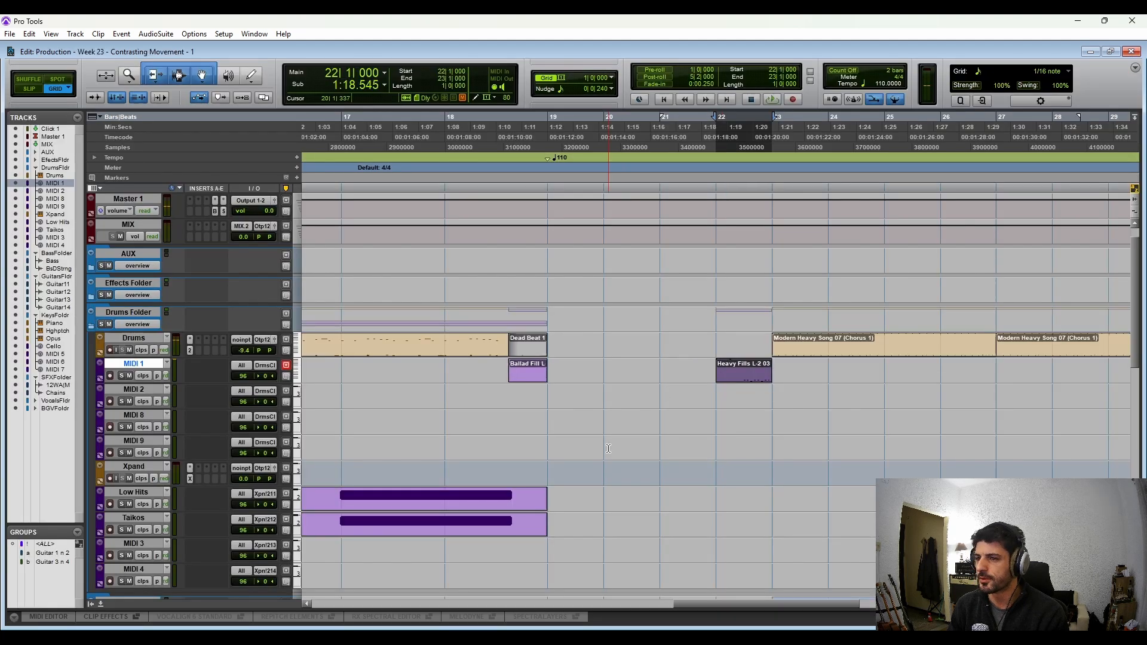
Step: Trim the start of the Heavy Fills L-2 03 clip on the MIDI 1 track to bar 22, beat 3
{"action": "left_click", "coordinate": [719, 368]}
{"action": "left_click_drag", "start_coordinate": [719, 369], "coordinate": [745, 369]}
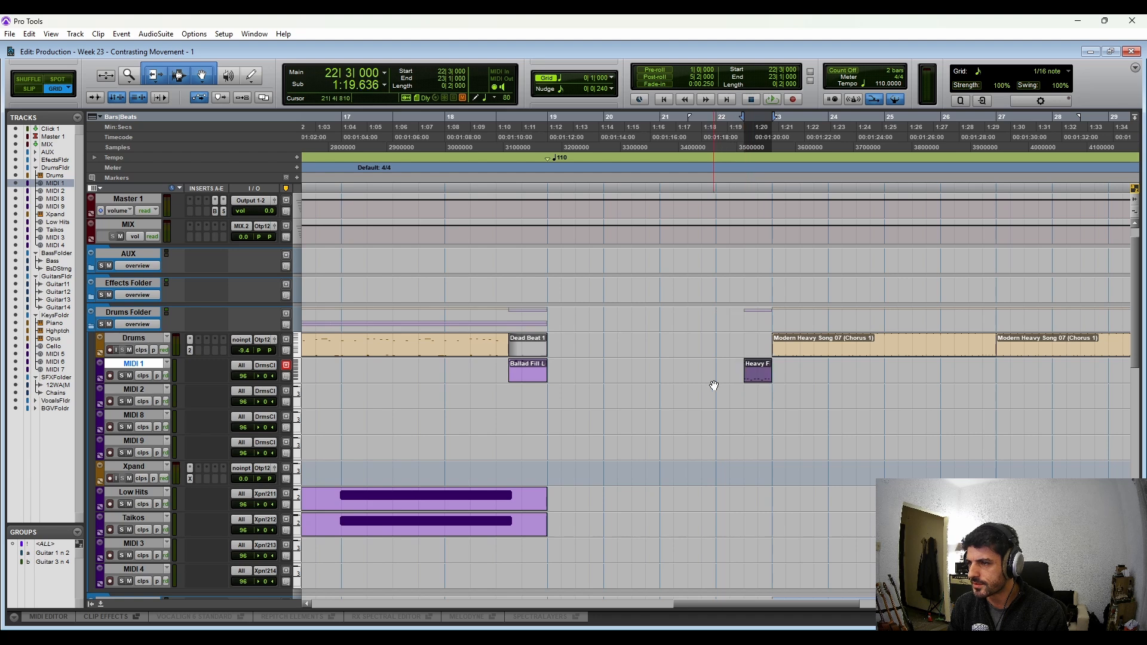
{"action": "left_click", "coordinate": [631, 384]}
Step: Add a mono audio track named Lead Guitar 1 below Guitar 1 4 and insert Archetype Nolly X (mono) on it
{"action": "scroll", "coordinate": [675, 383], "scroll_direction": "down", "scroll_amount": 4}
{"action": "key", "text": "r"}
{"action": "scroll", "coordinate": [676, 383], "scroll_direction": "down", "scroll_amount": 3}
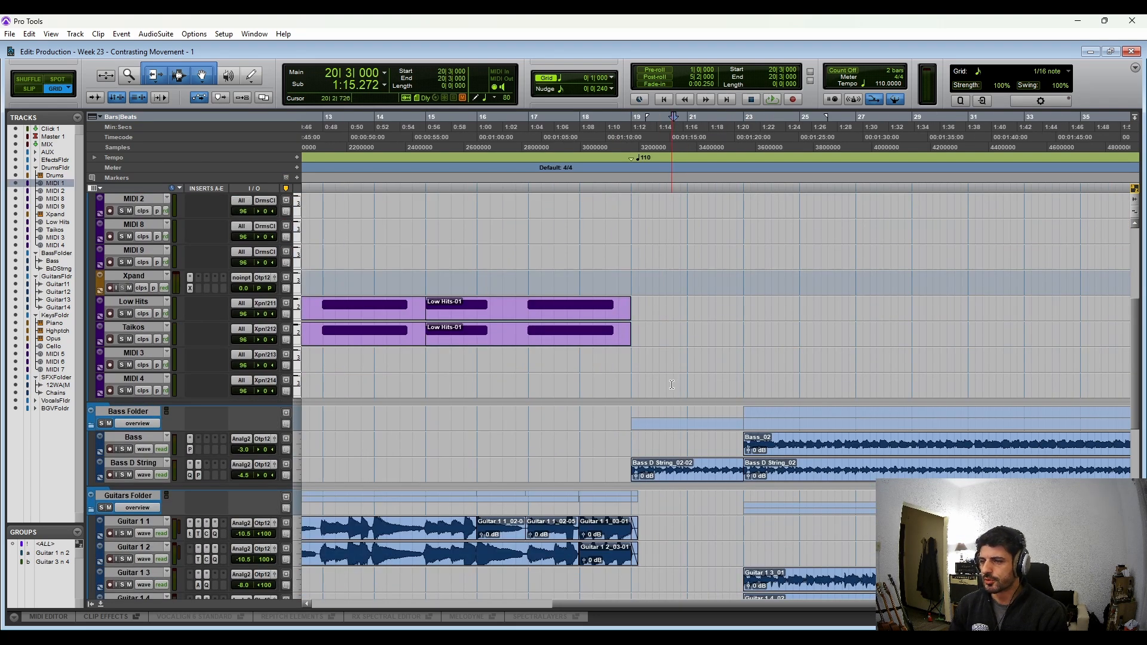
{"action": "key", "text": "r"}
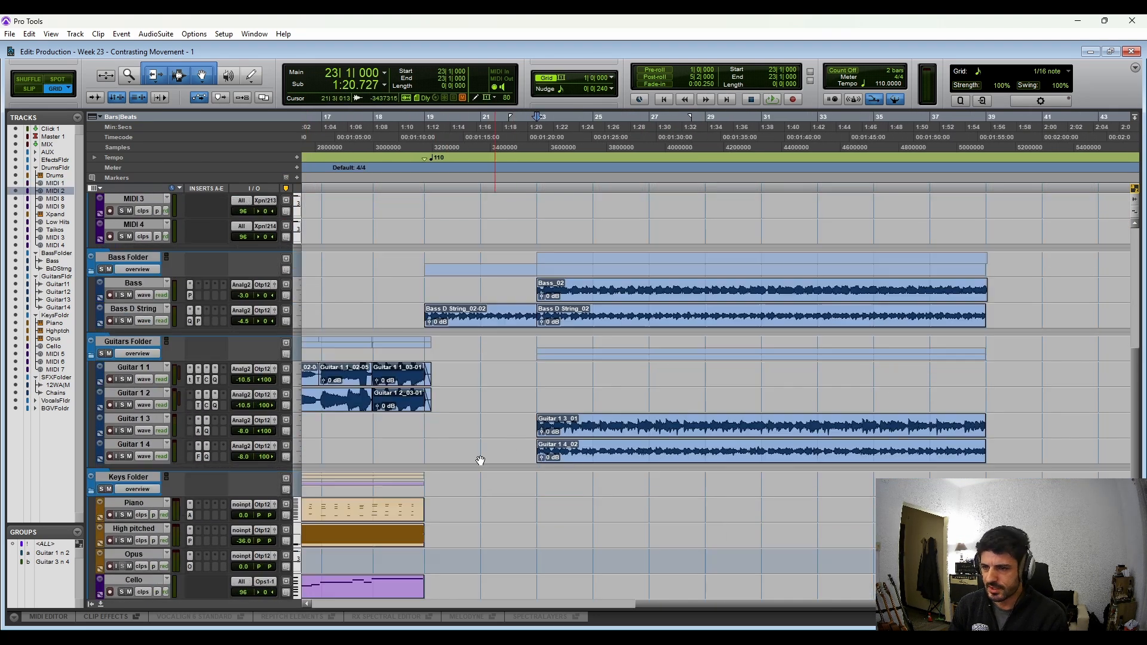
{"action": "scroll", "coordinate": [499, 464], "scroll_direction": "down", "scroll_amount": 3}
{"action": "left_click", "coordinate": [151, 446]}
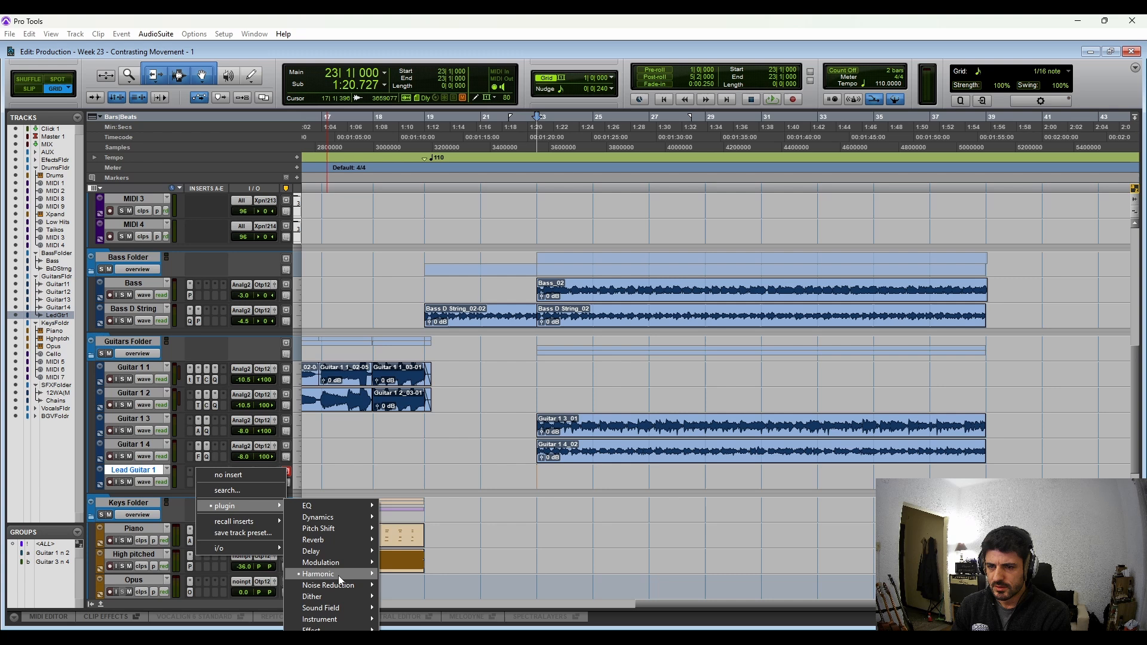
{"action": "mouse_move", "coordinate": [338, 575]}
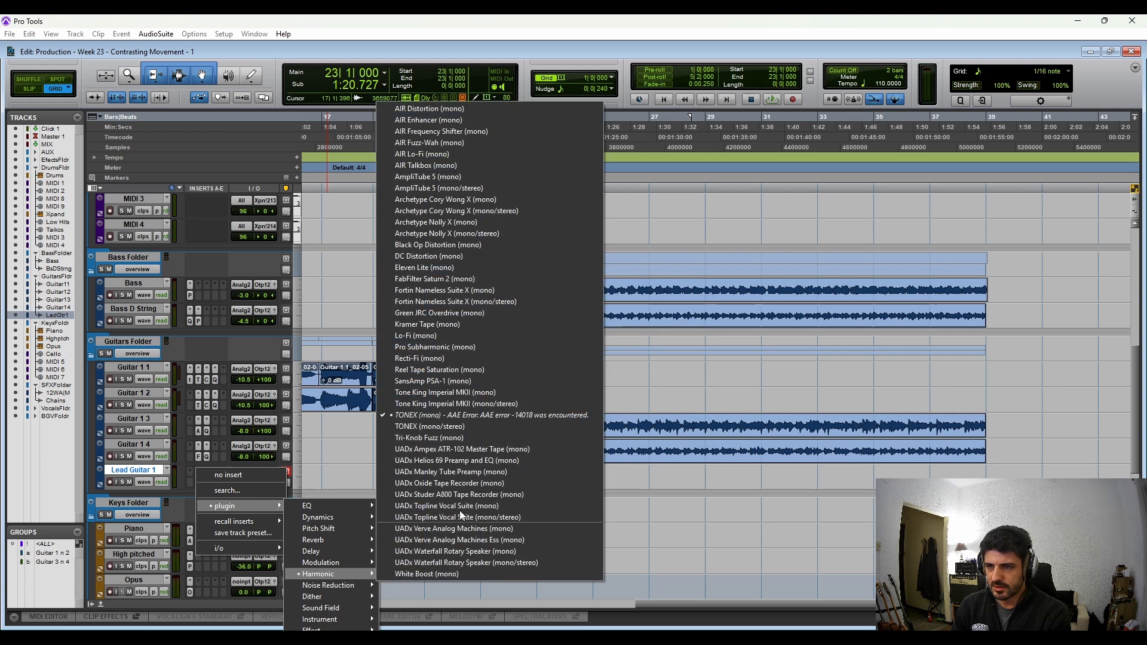
{"action": "left_click", "coordinate": [466, 225]}
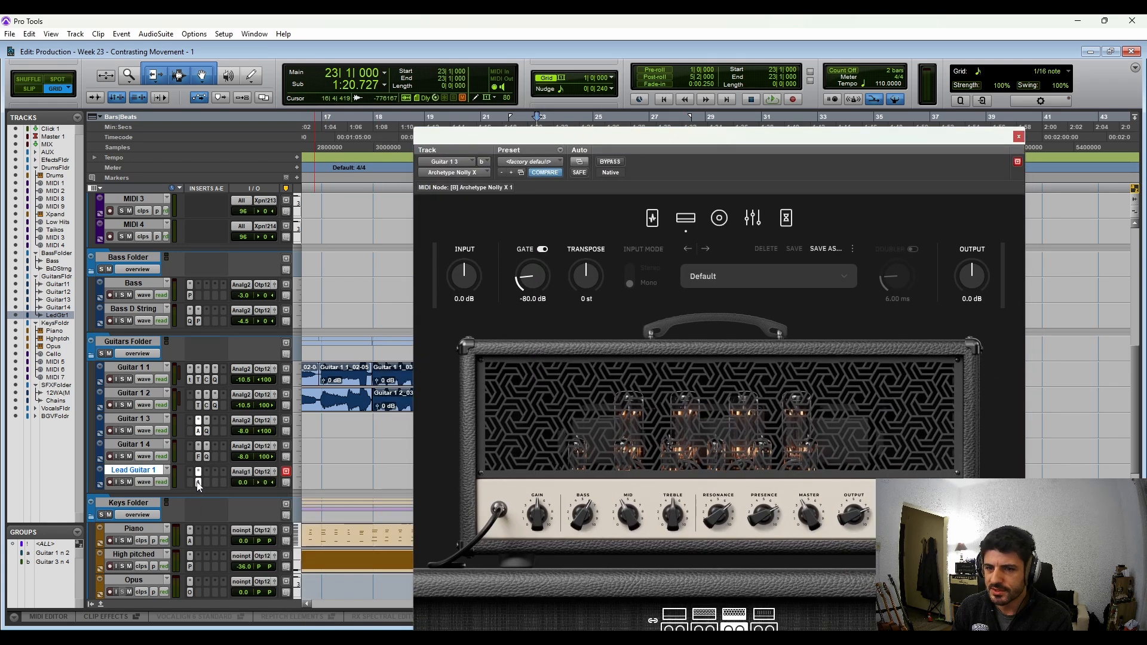
Step: Load Nolly's Shredder preset in Archetype Nolly X on the Lead Guitar 1 track
{"action": "left_click", "coordinate": [198, 482]}
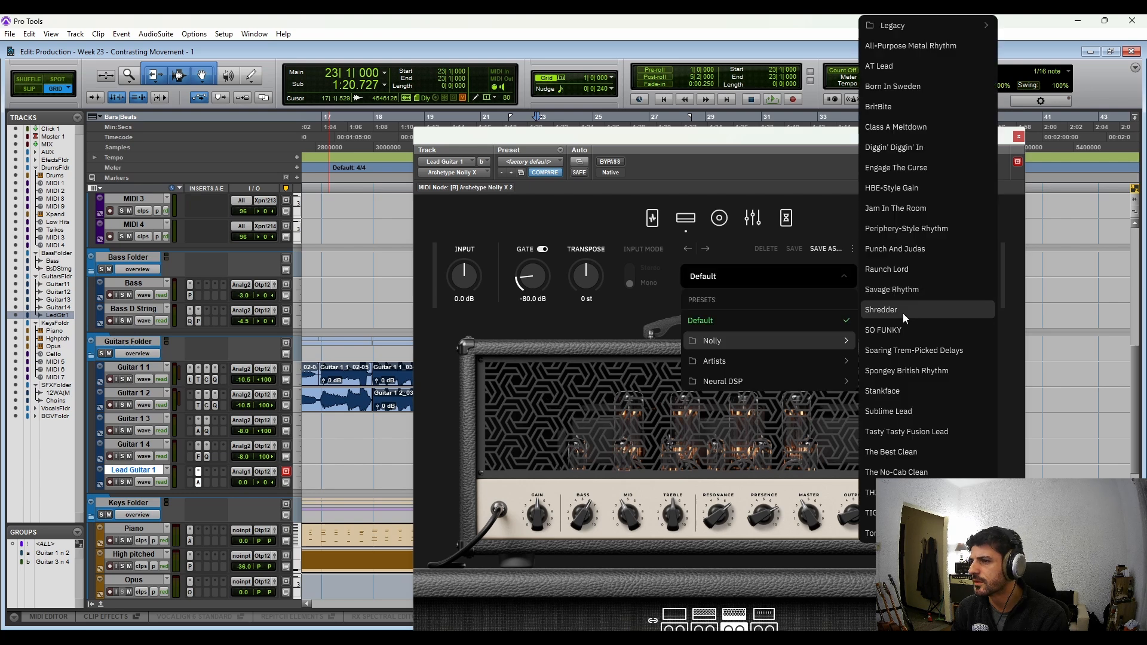
{"action": "left_click", "coordinate": [904, 311]}
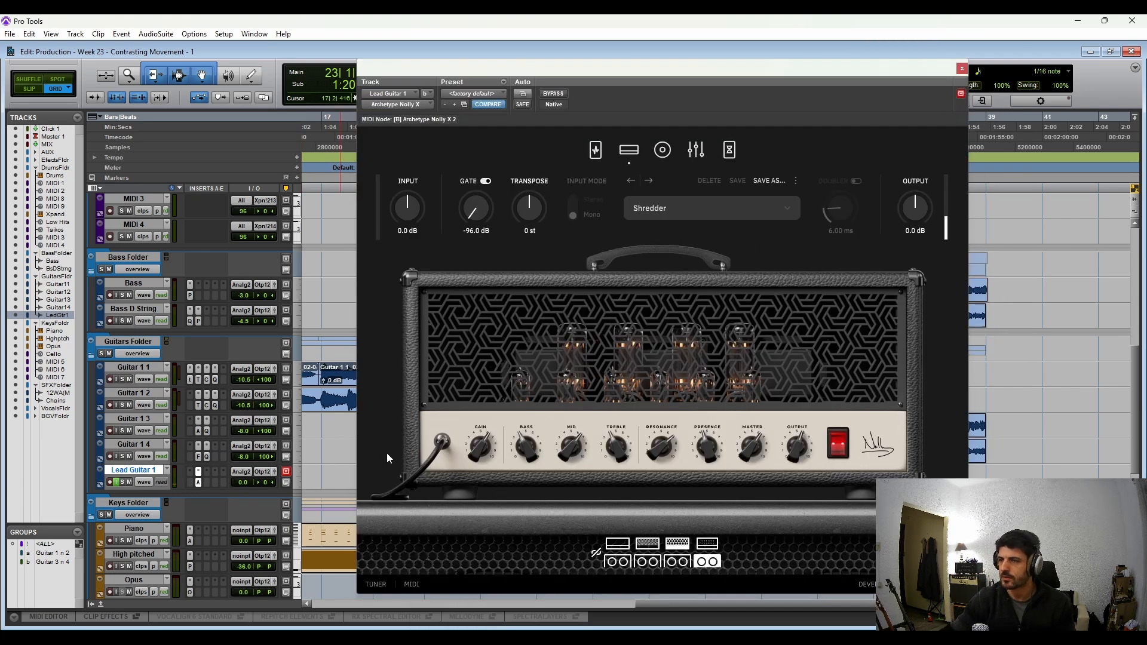
{"action": "left_click", "coordinate": [962, 69]}
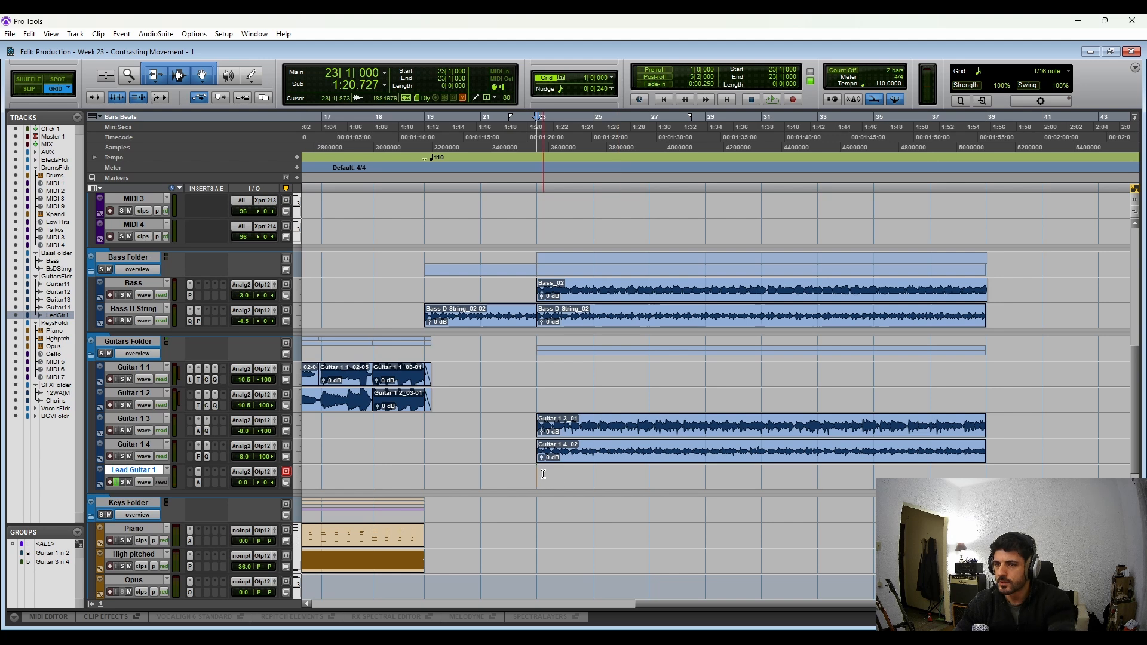
Step: Record a lead guitar part on the Lead Guitar 1 track from bar 26 through the heavy section
{"action": "left_click_drag", "start_coordinate": [542, 475], "coordinate": [986, 474]}
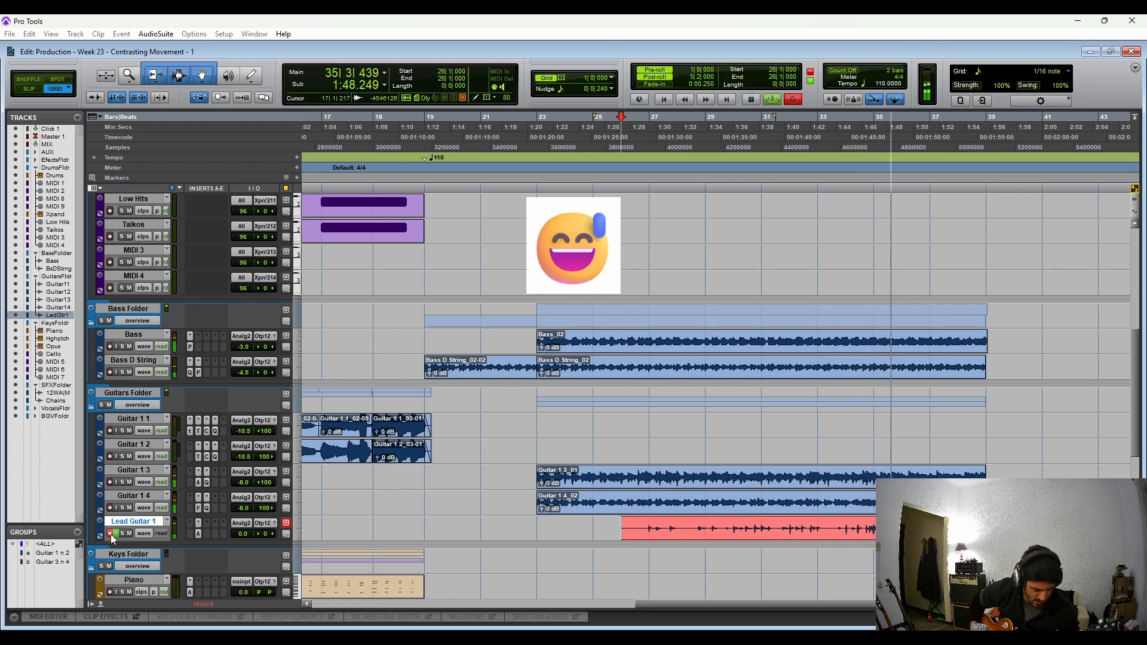
{"action": "key", "text": "space"}
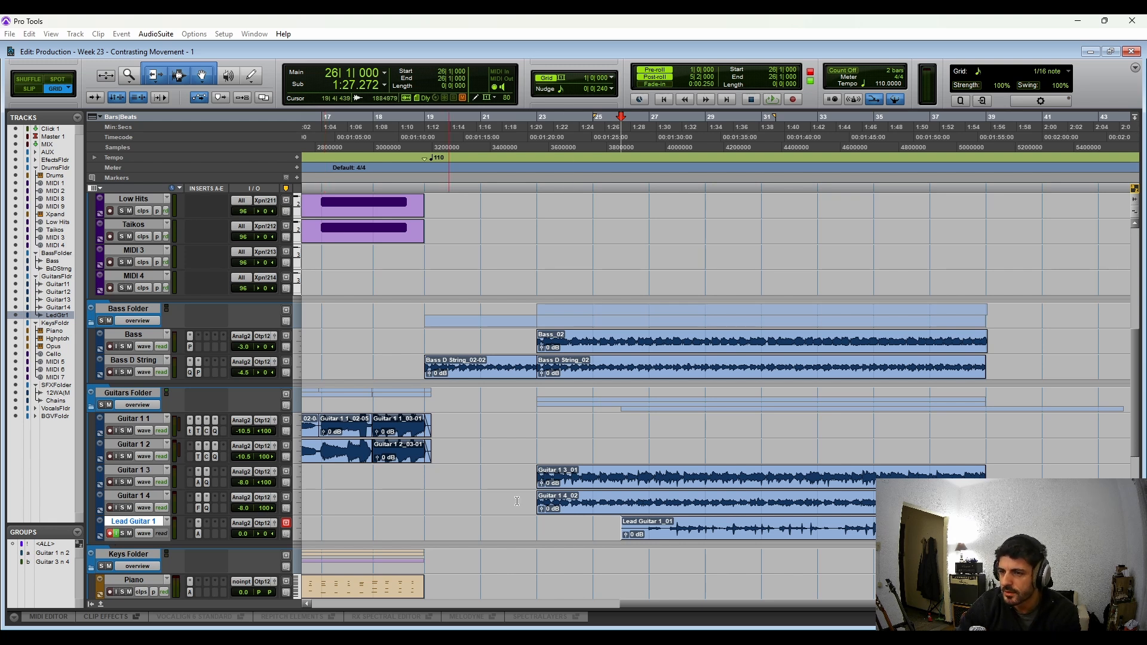
Step: Play the heavy section from bar 23 and set the Lead Guitar 1 volume to -3.0 dB
{"action": "left_click", "coordinate": [537, 527]}
{"action": "key", "text": "space"}
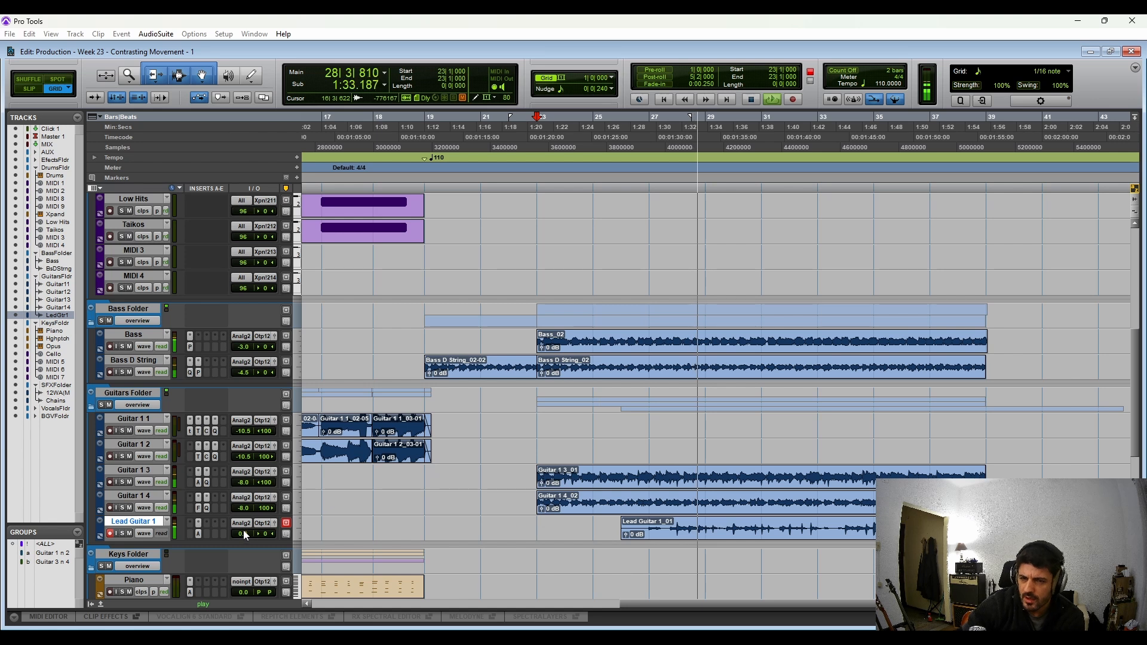
{"action": "left_click_drag", "start_coordinate": [245, 530], "coordinate": [253, 559]}
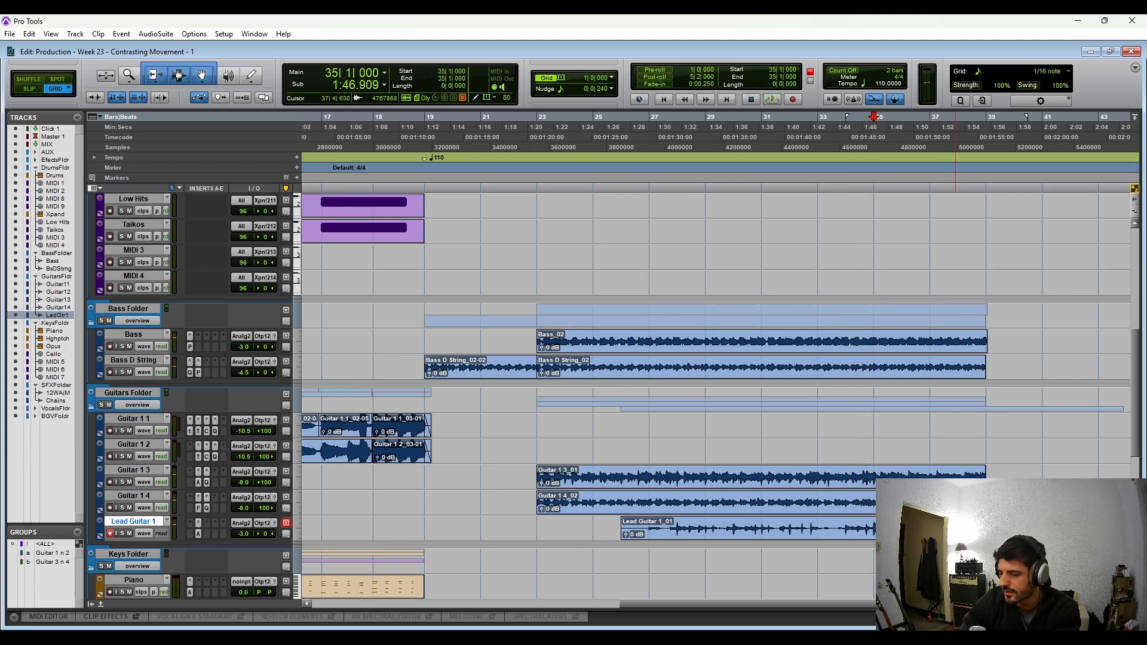
Step: Record a new lead guitar take on the Lead Guitar 1 track from bar 35 past the end of the heavy section
{"action": "scroll", "coordinate": [957, 528], "scroll_direction": "up", "scroll_amount": 6}
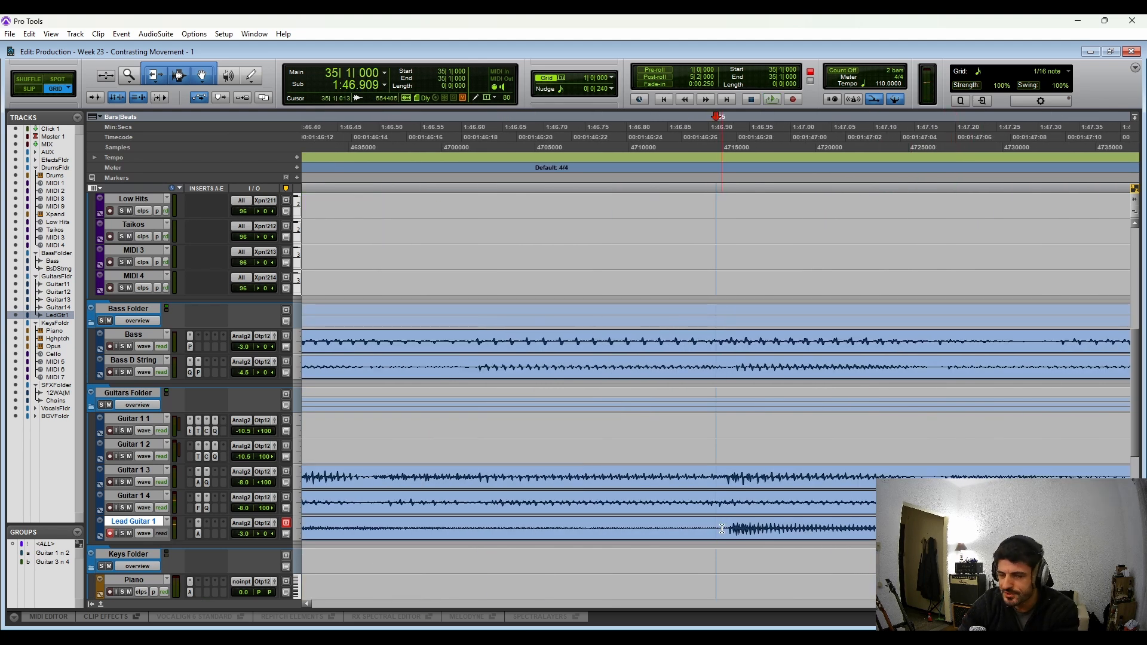
{"action": "key", "text": "s"}
{"action": "key", "text": "ctrl+space"}
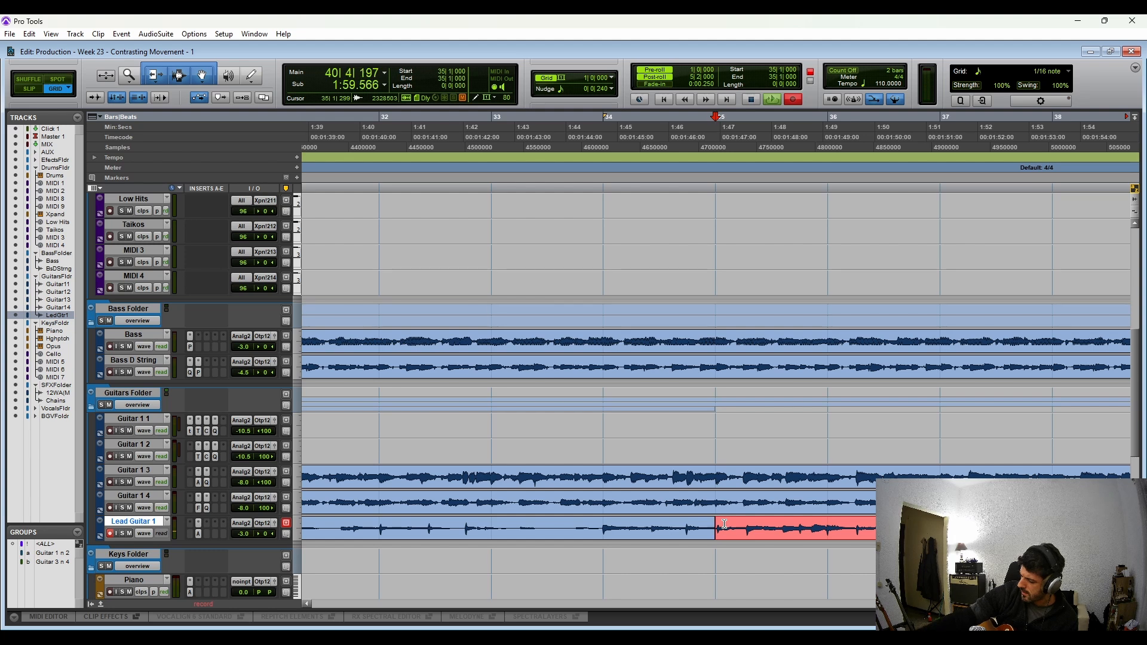
{"action": "key", "text": "space"}
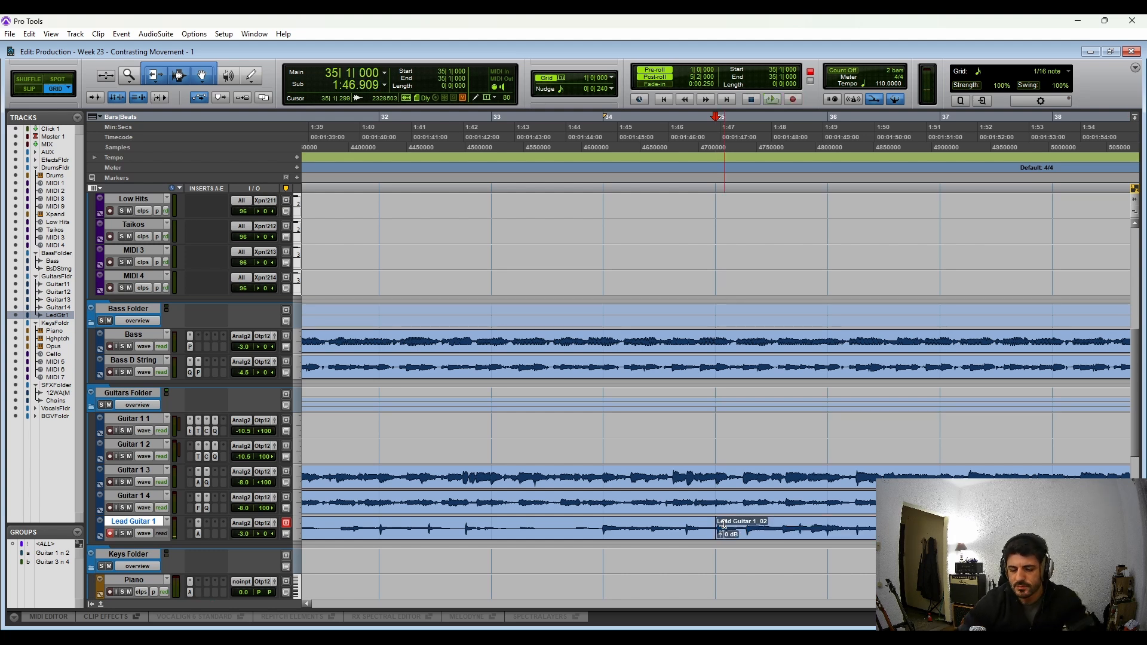
{"action": "scroll", "coordinate": [790, 570], "scroll_direction": "up", "scroll_amount": 4}
{"action": "scroll", "coordinate": [789, 570], "scroll_direction": "down", "scroll_amount": 2}
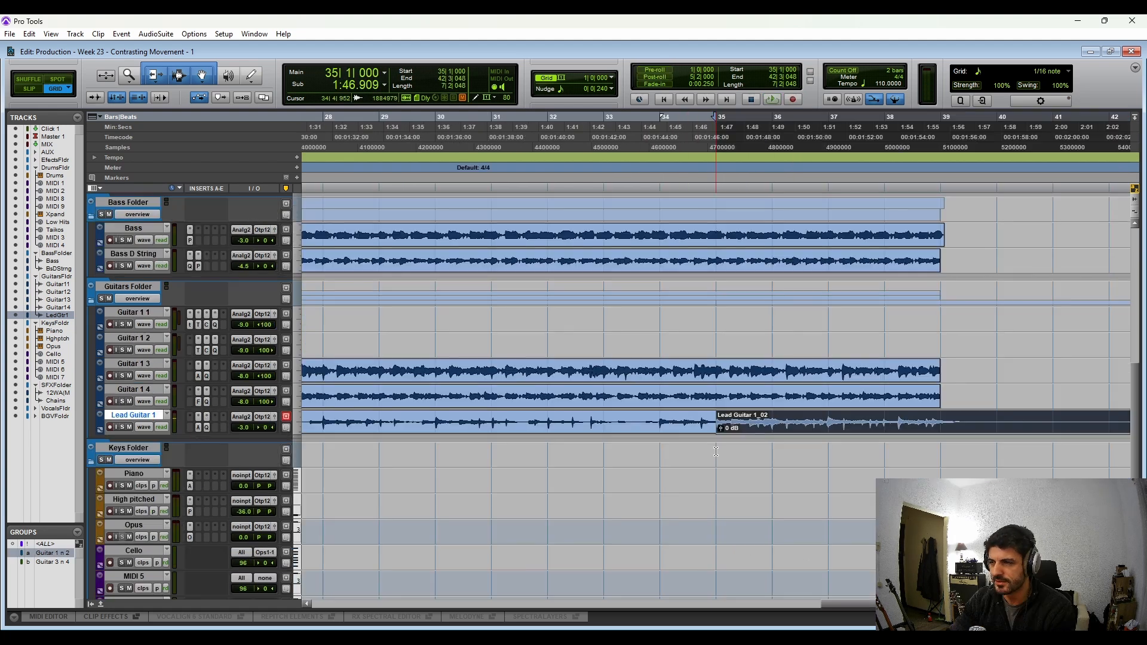
{"action": "scroll", "coordinate": [716, 451], "scroll_direction": "down", "scroll_amount": 2}
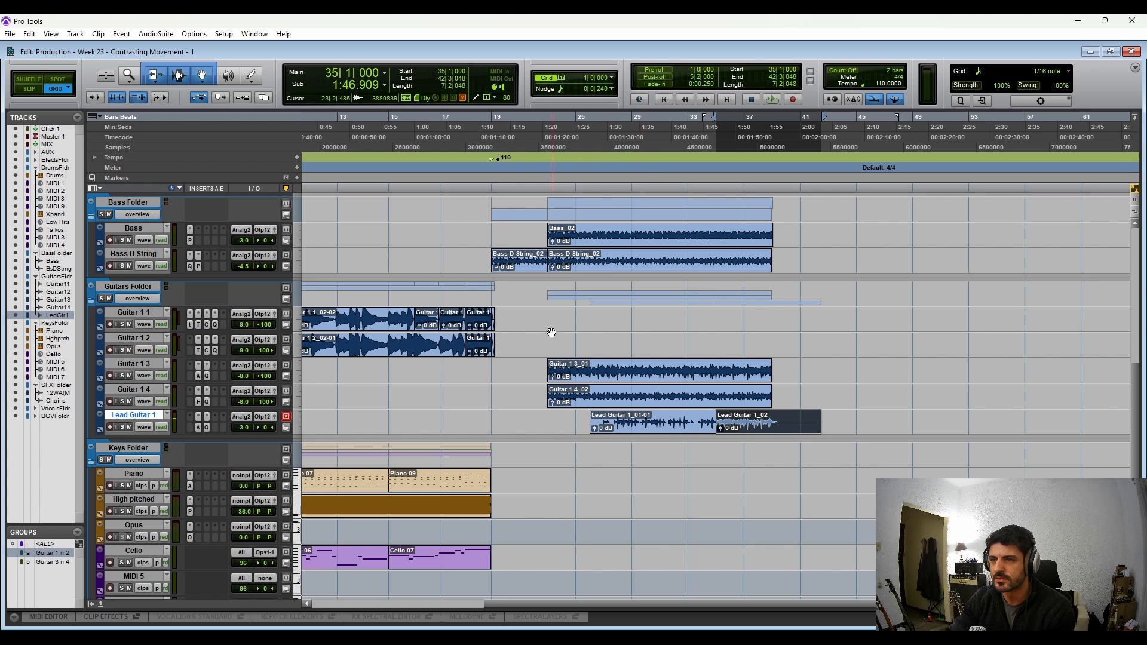
Step: Record a cello melody on the Cello track from bar 35 to about bar 46, past the end of the heavy guitars
{"action": "left_click", "coordinate": [547, 315]}
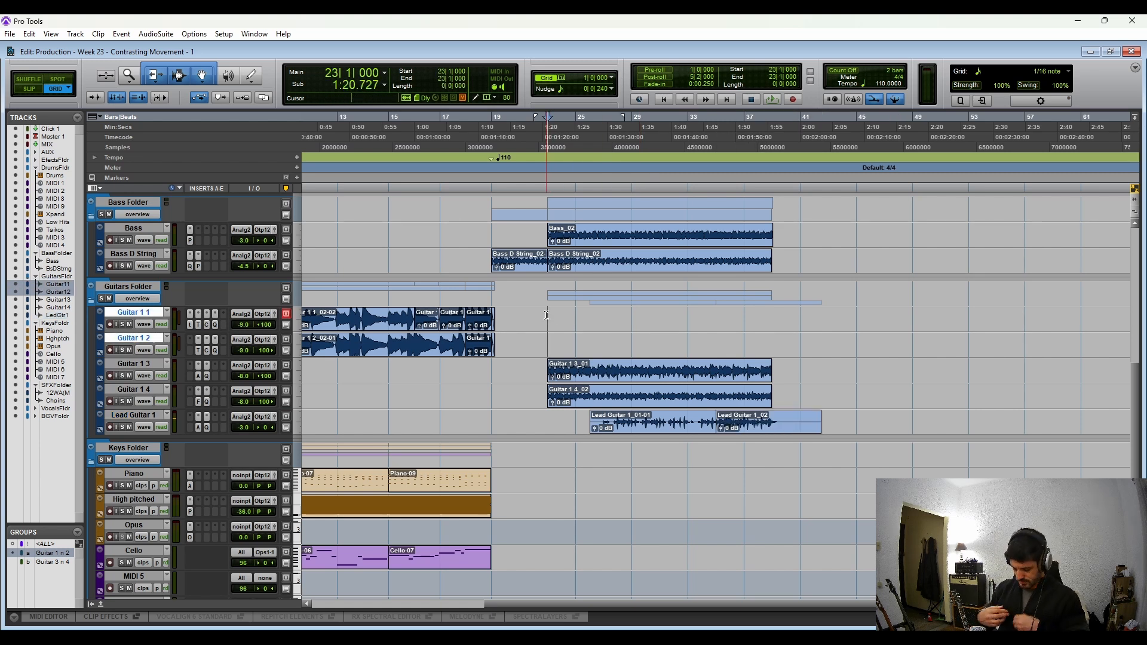
{"action": "left_click", "coordinate": [771, 316]}
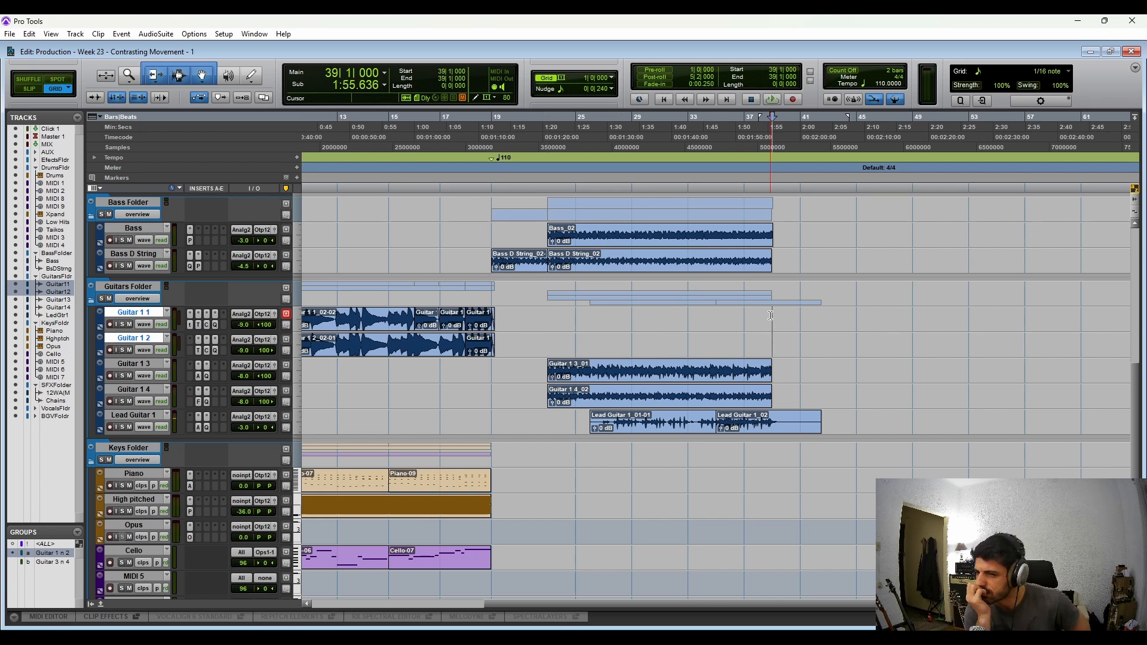
{"action": "left_click", "coordinate": [722, 556]}
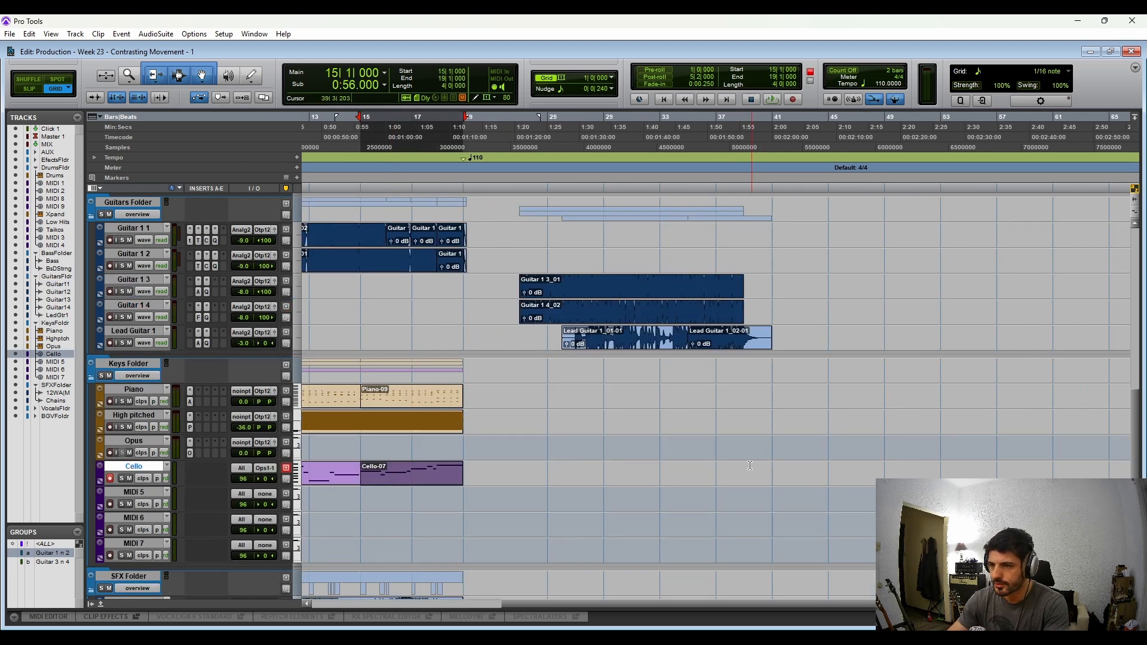
{"action": "left_click", "coordinate": [715, 470]}
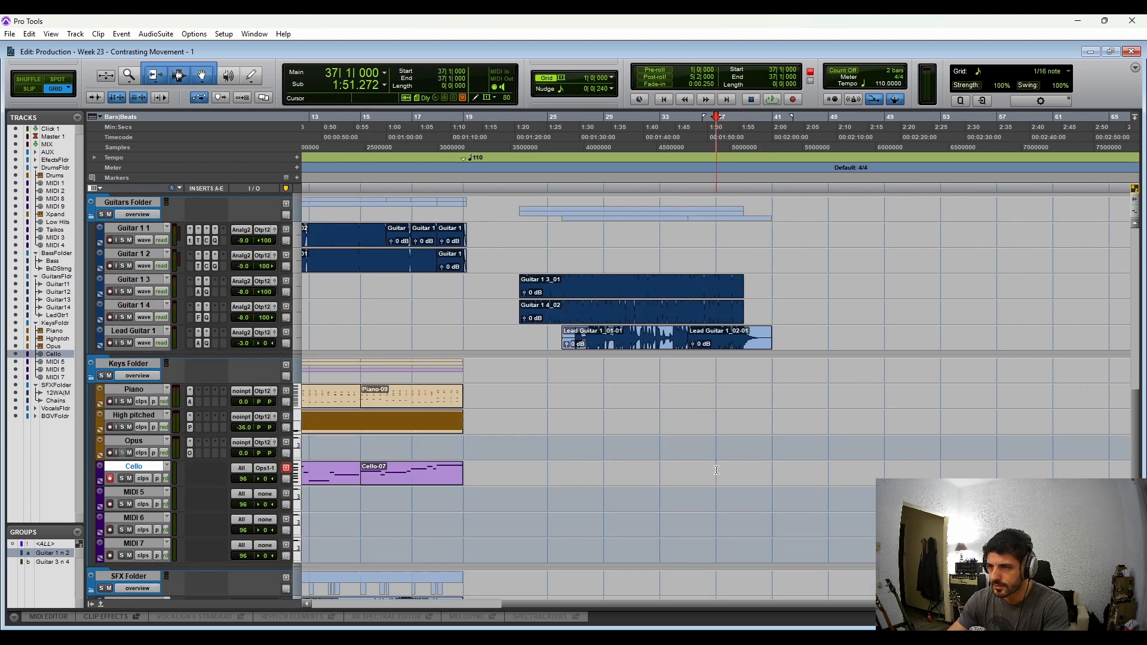
{"action": "left_click", "coordinate": [684, 470]}
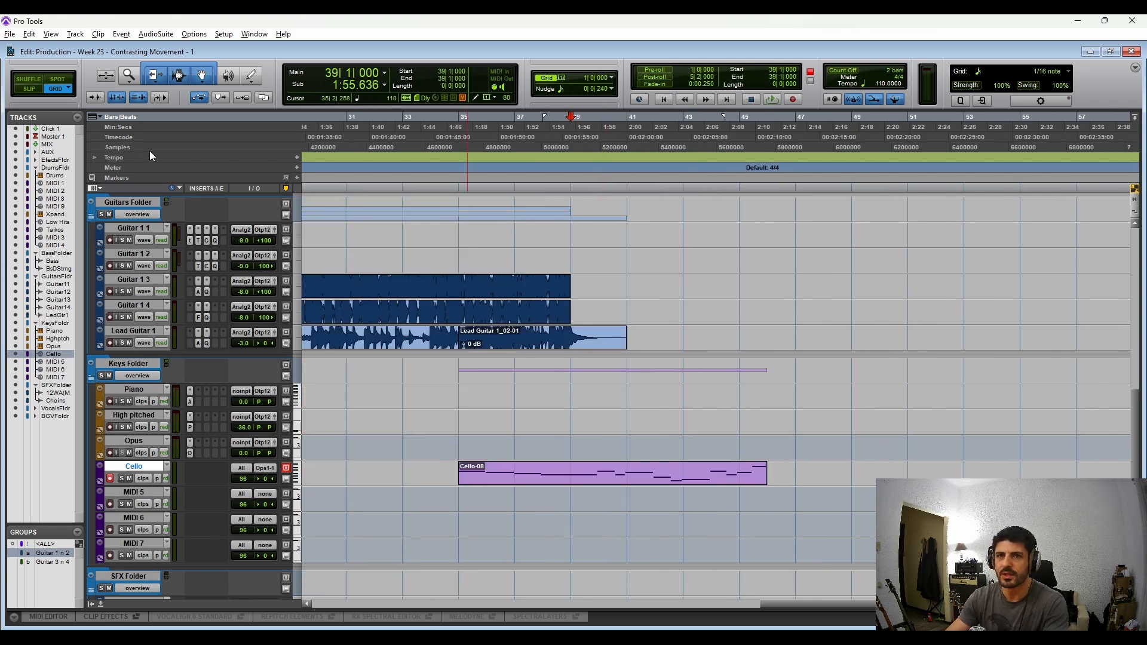
Step: Add a tempo change to 80 BPM at bar 39, snapped to the bar
{"action": "left_click", "coordinate": [297, 159]}
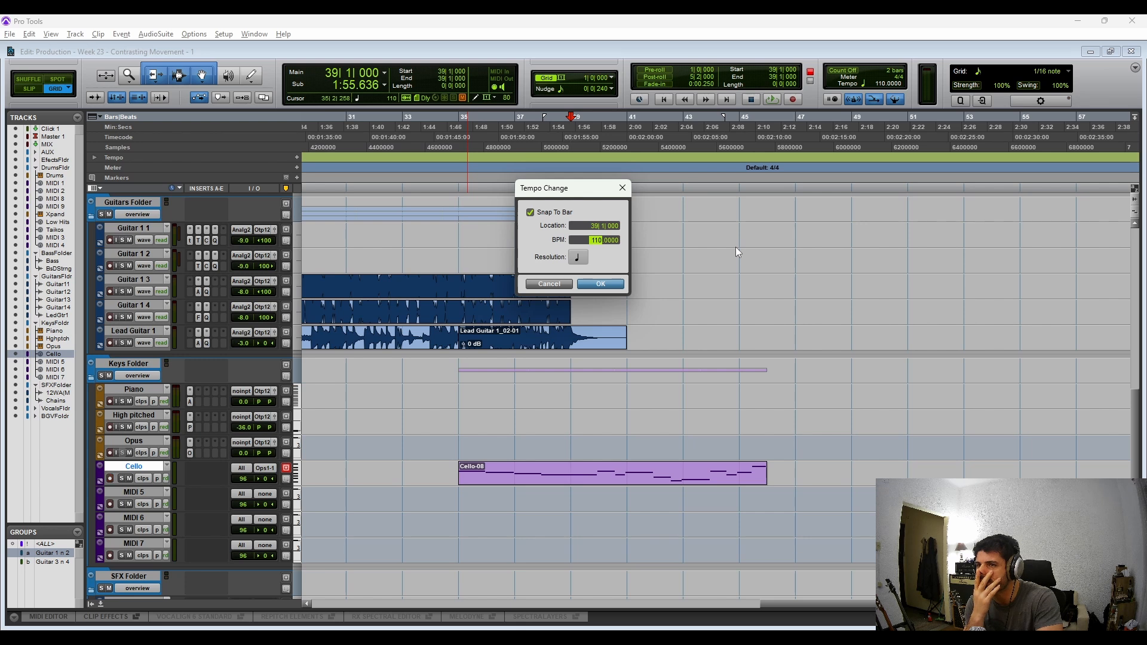
{"action": "type", "text": "80"}
{"action": "key", "text": "Return"}
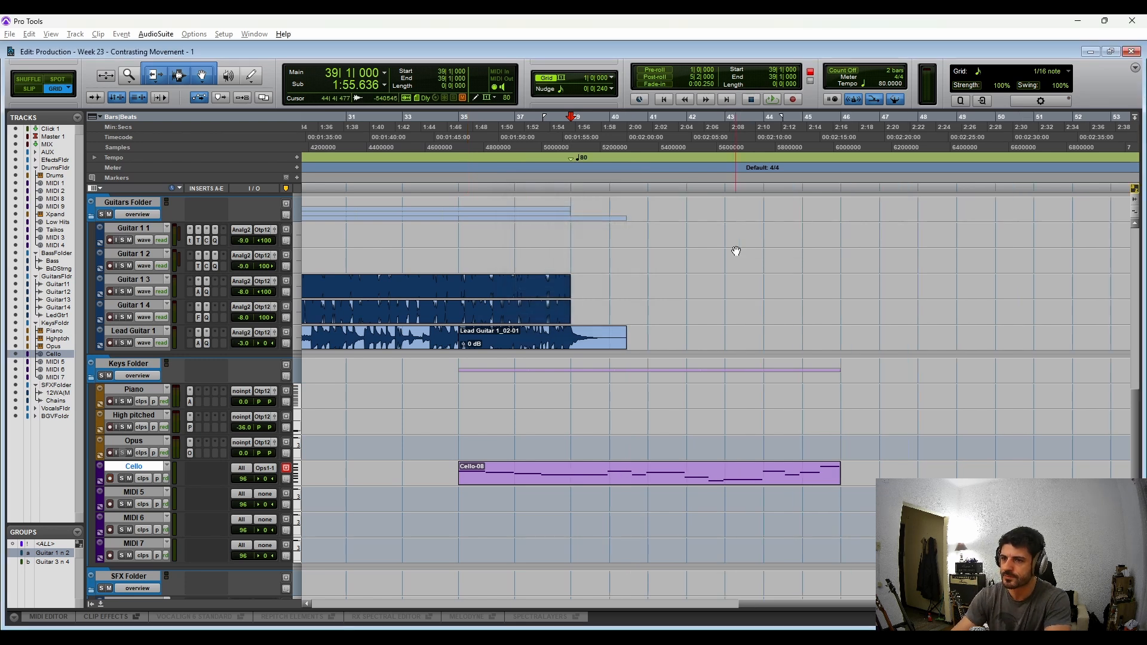
Step: Play the slower section from bar 39 and open the new cello clip's notes, selecting the C3 note at bar 44
{"action": "key", "text": "space"}
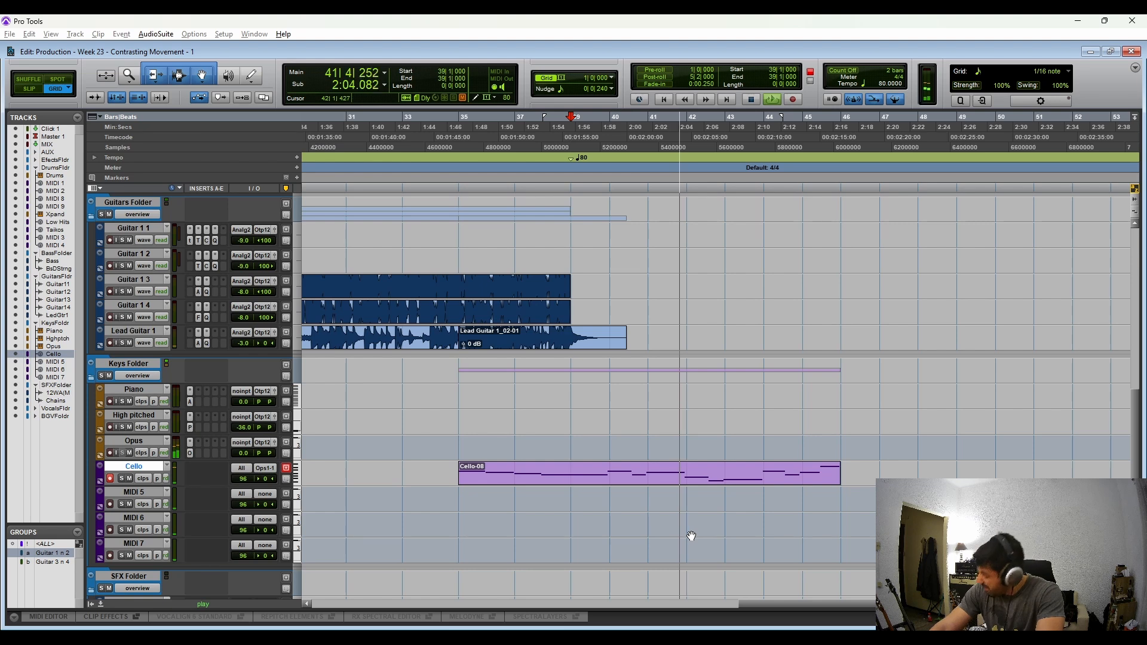
{"action": "left_click", "coordinate": [762, 482]}
{"action": "double_click", "coordinate": [754, 482]}
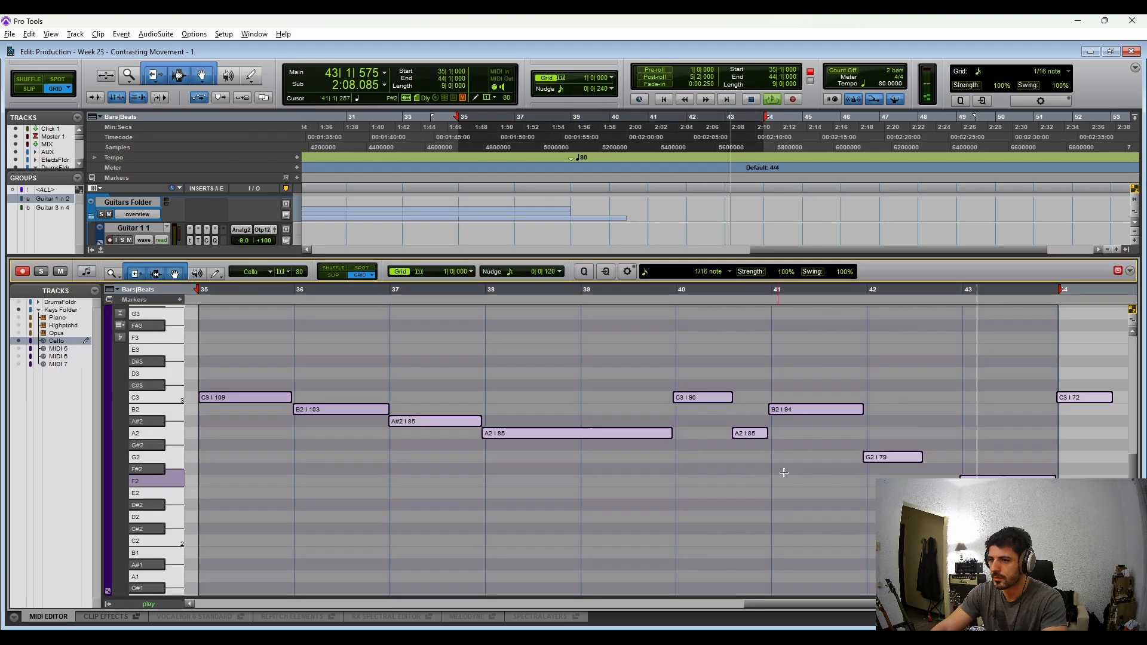
{"action": "left_click", "coordinate": [1083, 401]}
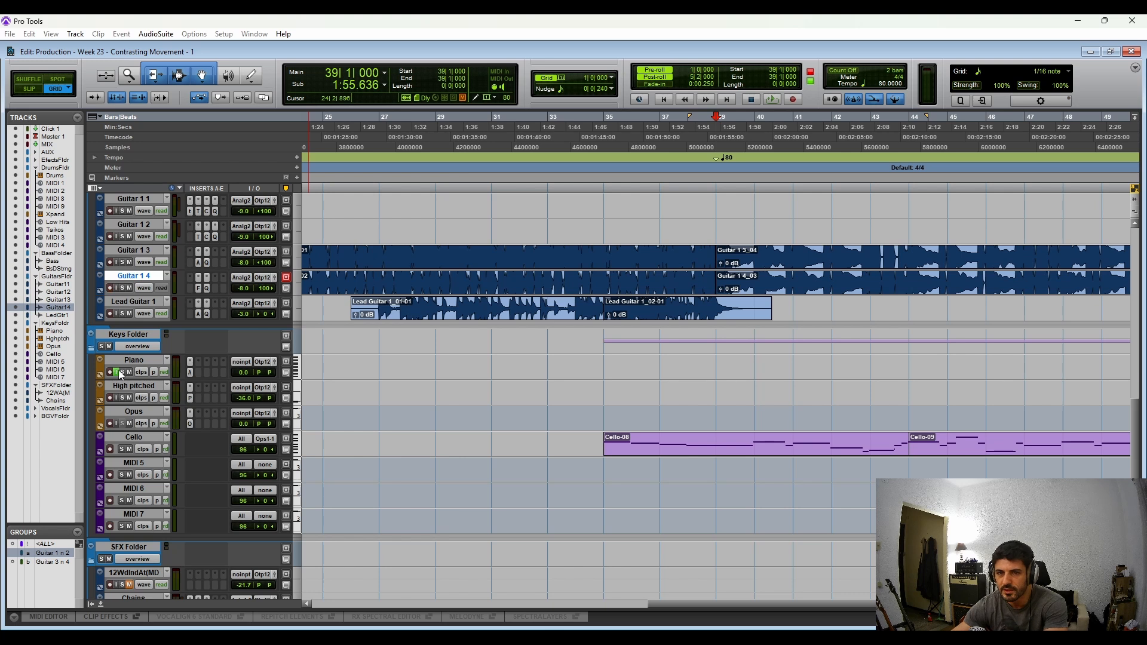
Step: Select the empty range from bar 41 to about bar 53 on the Piano track, beneath the 80 BPM guitars
{"action": "left_click", "coordinate": [719, 362]}
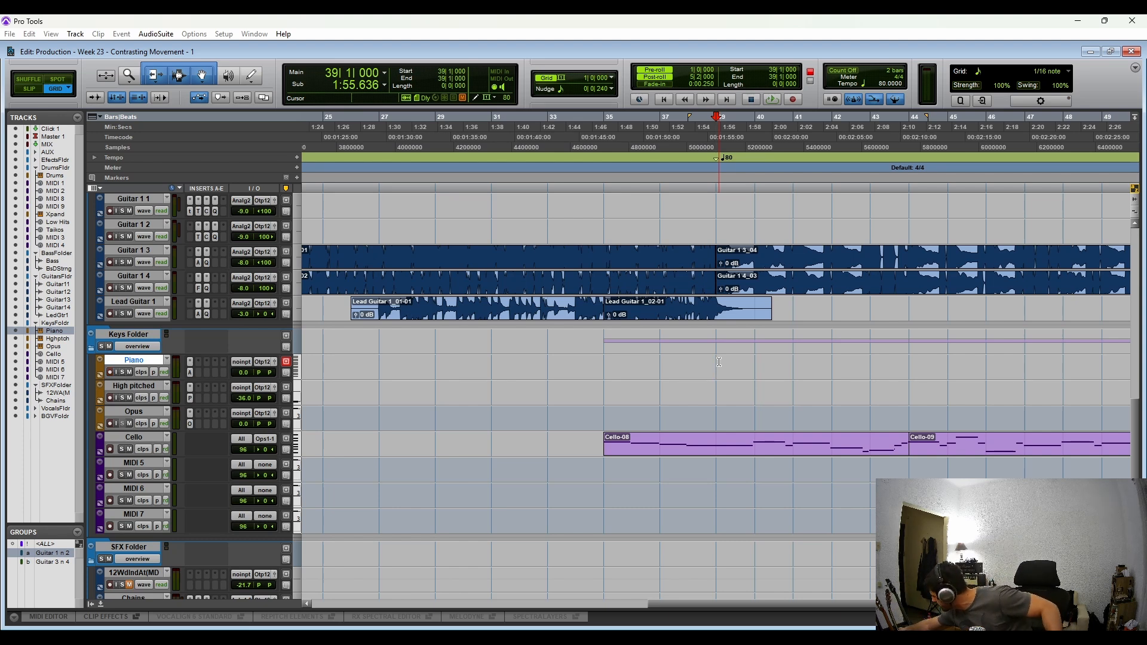
{"action": "left_click_drag", "start_coordinate": [719, 362], "coordinate": [876, 364]}
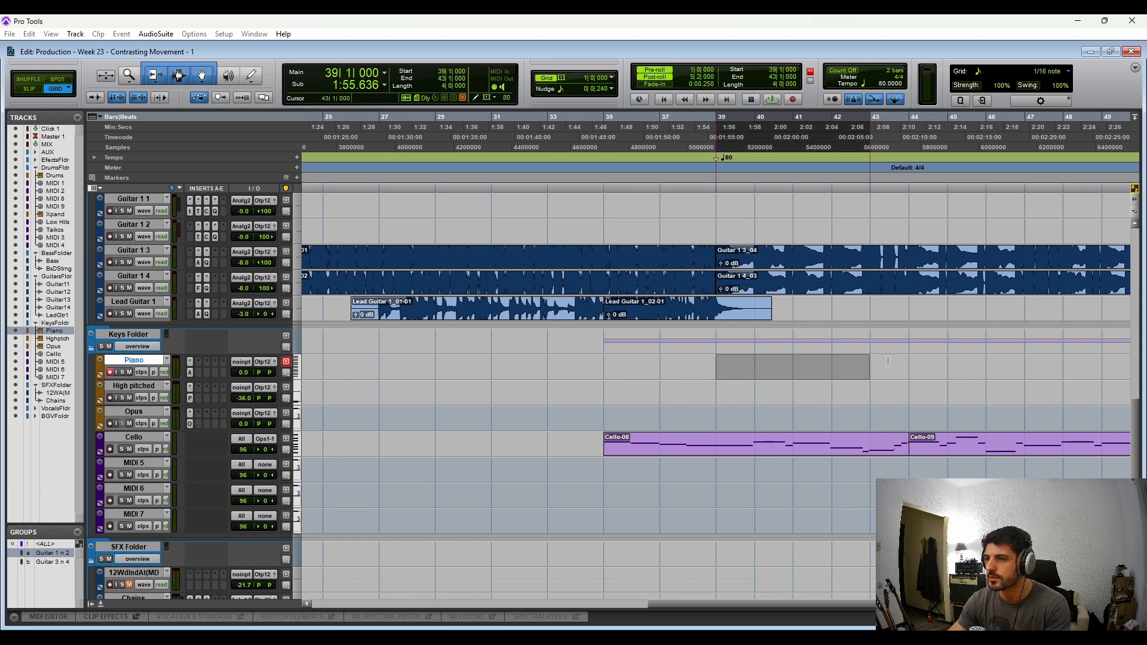
{"action": "scroll", "coordinate": [848, 364], "scroll_direction": "right", "scroll_amount": 5}
{"action": "left_click_drag", "start_coordinate": [616, 371], "coordinate": [966, 372]}
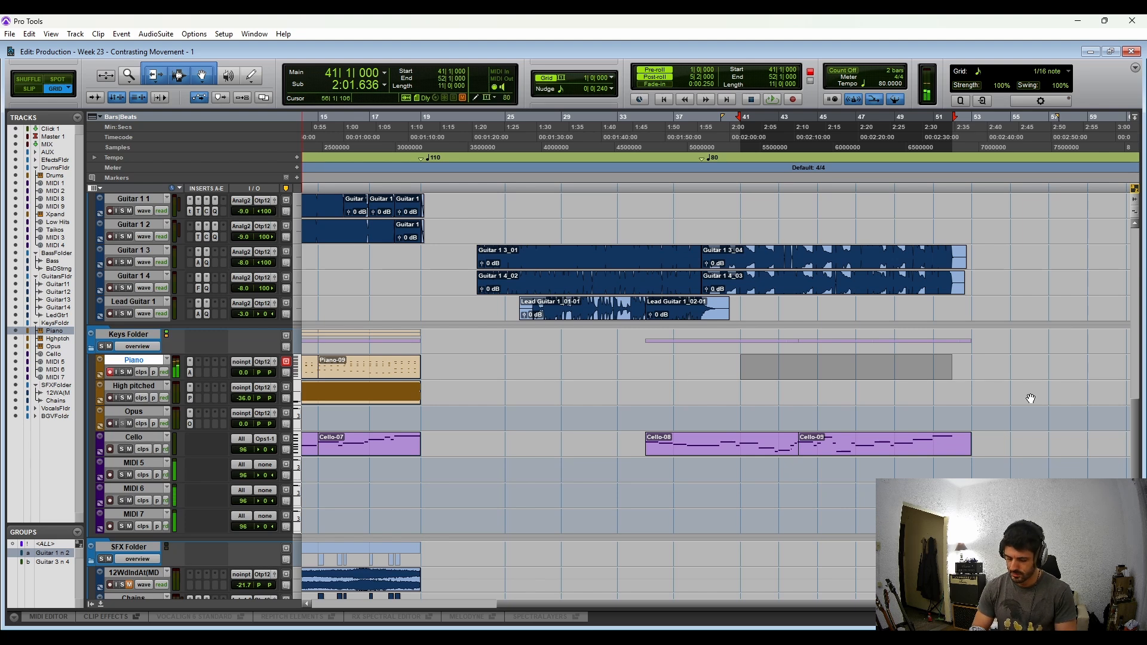
{"action": "left_click_drag", "start_coordinate": [741, 366], "coordinate": [980, 365]}
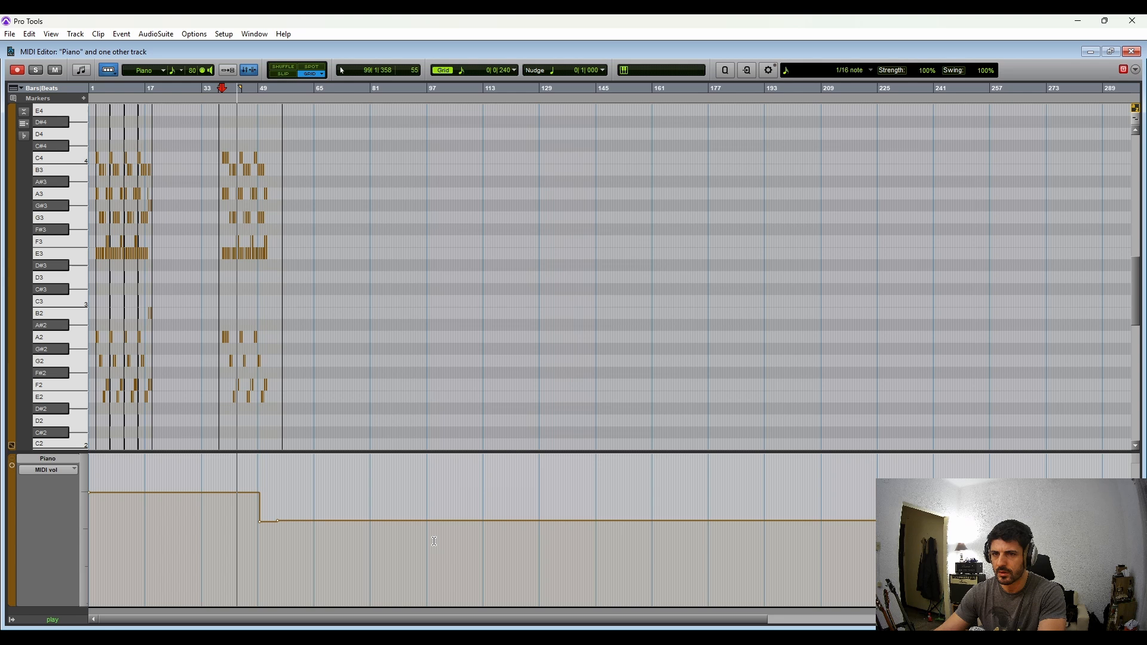
Step: Delete the Piano track's MIDI volume drop between about bars 46 and 58, and stop playback
{"action": "key", "text": "t"}
{"action": "key", "text": "t"}
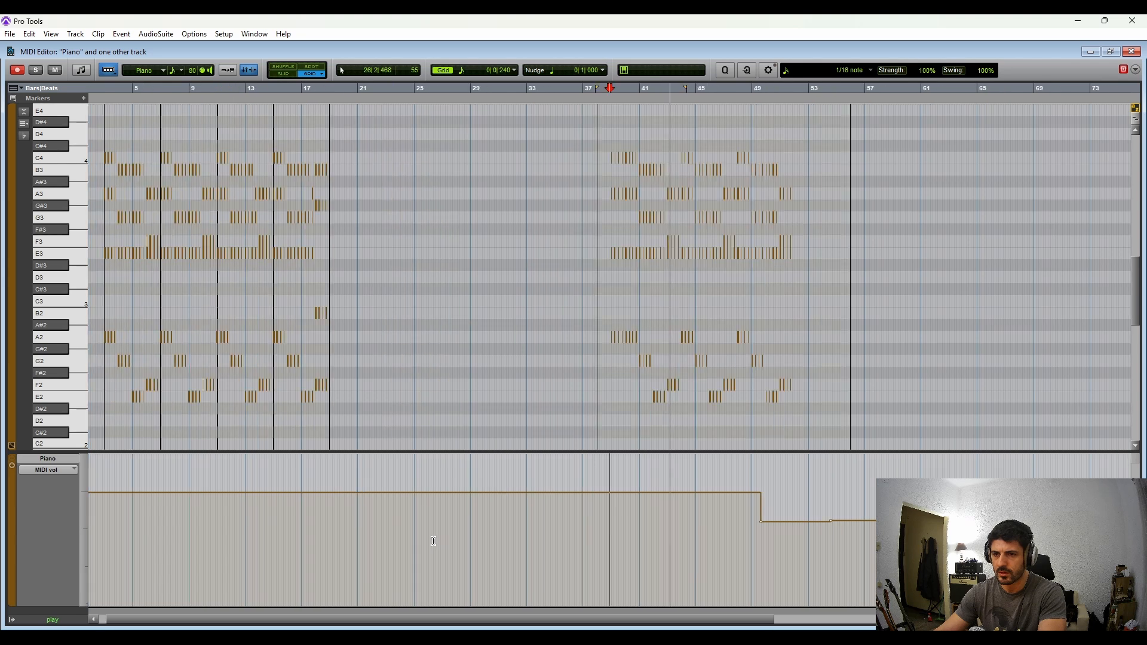
{"action": "left_click_drag", "start_coordinate": [883, 530], "coordinate": [721, 534]}
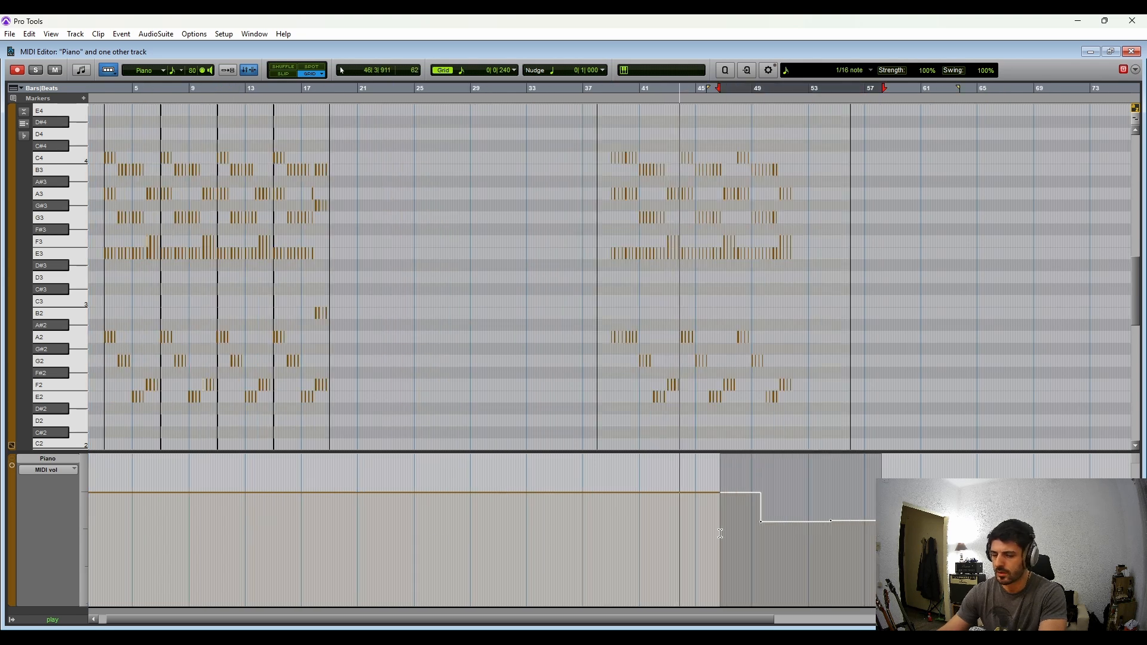
{"action": "key", "text": "Delete"}
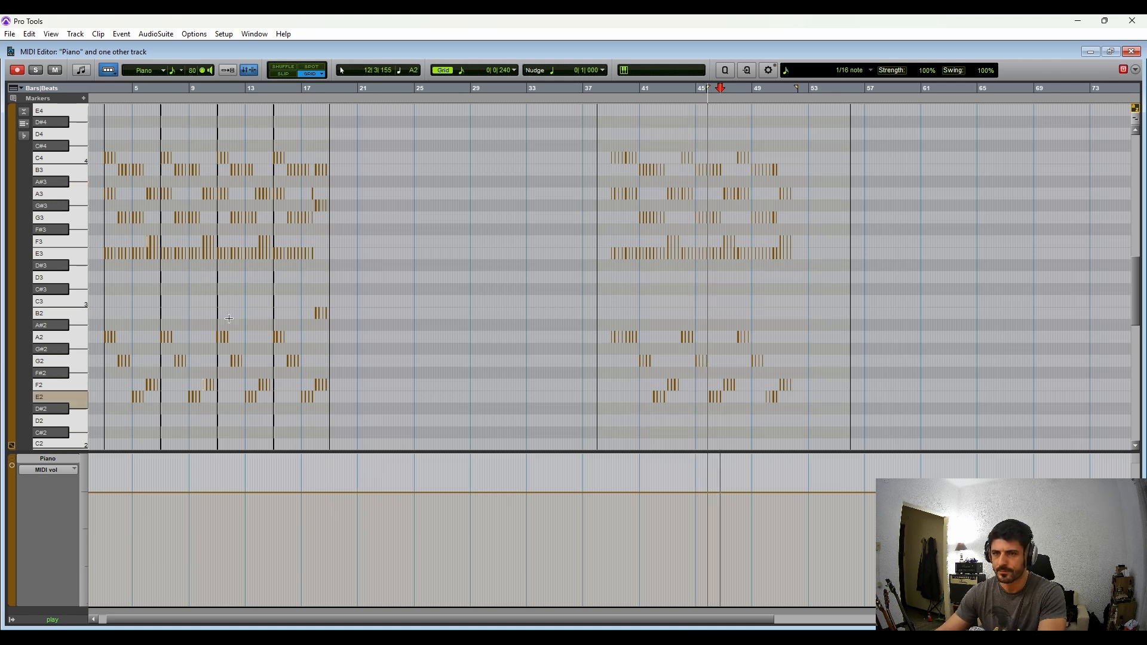
{"action": "key", "text": "space"}
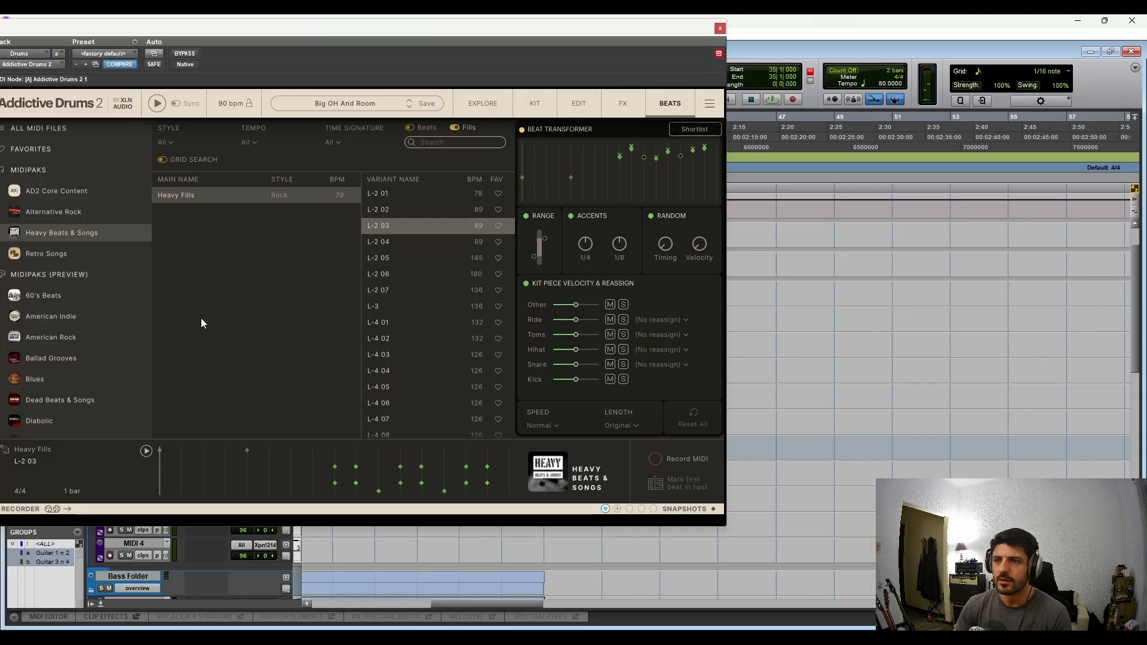
Step: Preview the L-4 13 variant of Heavy Fills in Addictive Drums 2
{"action": "left_click_drag", "start_coordinate": [455, 30], "coordinate": [225, 81]}
{"action": "scroll", "coordinate": [170, 438], "scroll_direction": "down", "scroll_amount": 3}
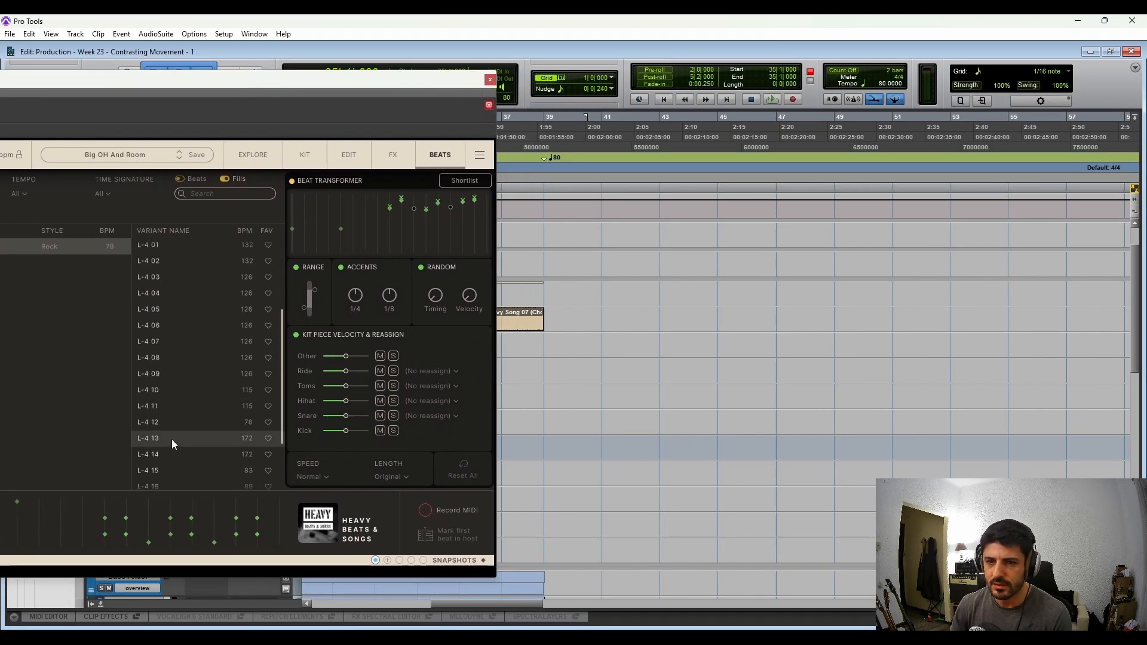
{"action": "left_click_drag", "start_coordinate": [203, 84], "coordinate": [684, 67]}
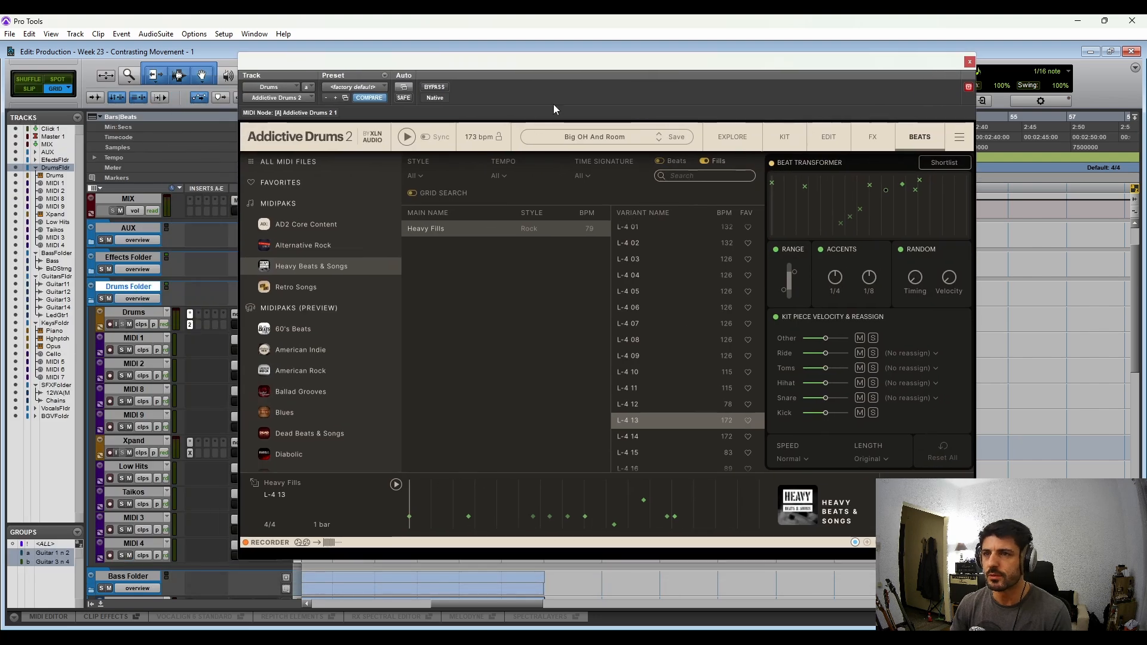
{"action": "left_click", "coordinate": [407, 142]}
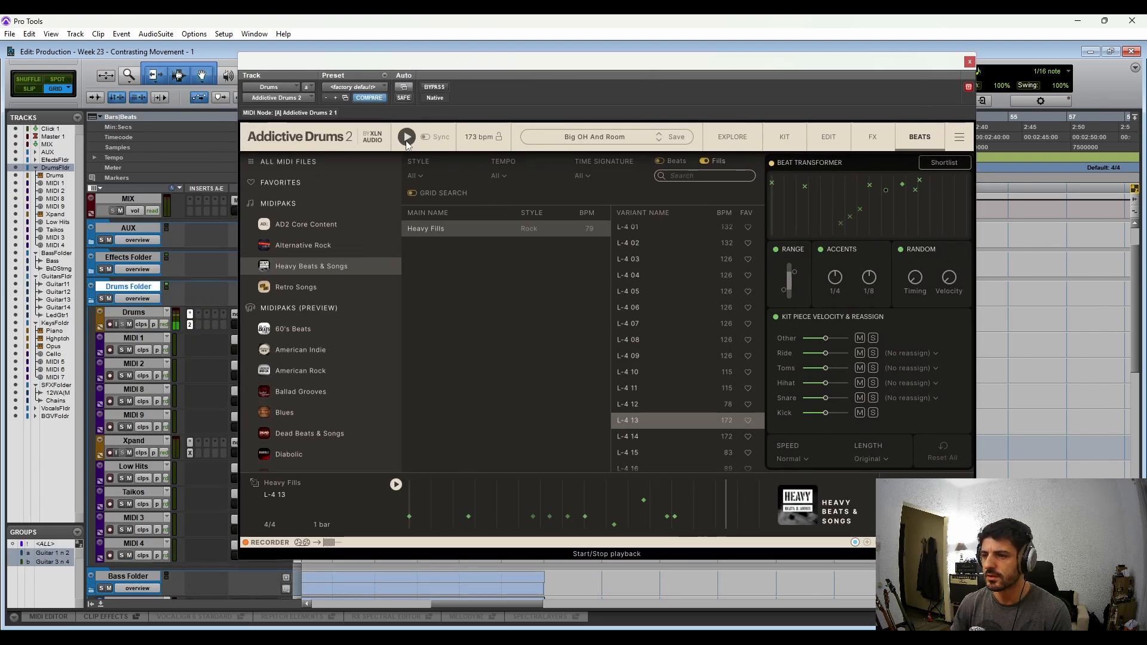
{"action": "left_click", "coordinate": [406, 142]}
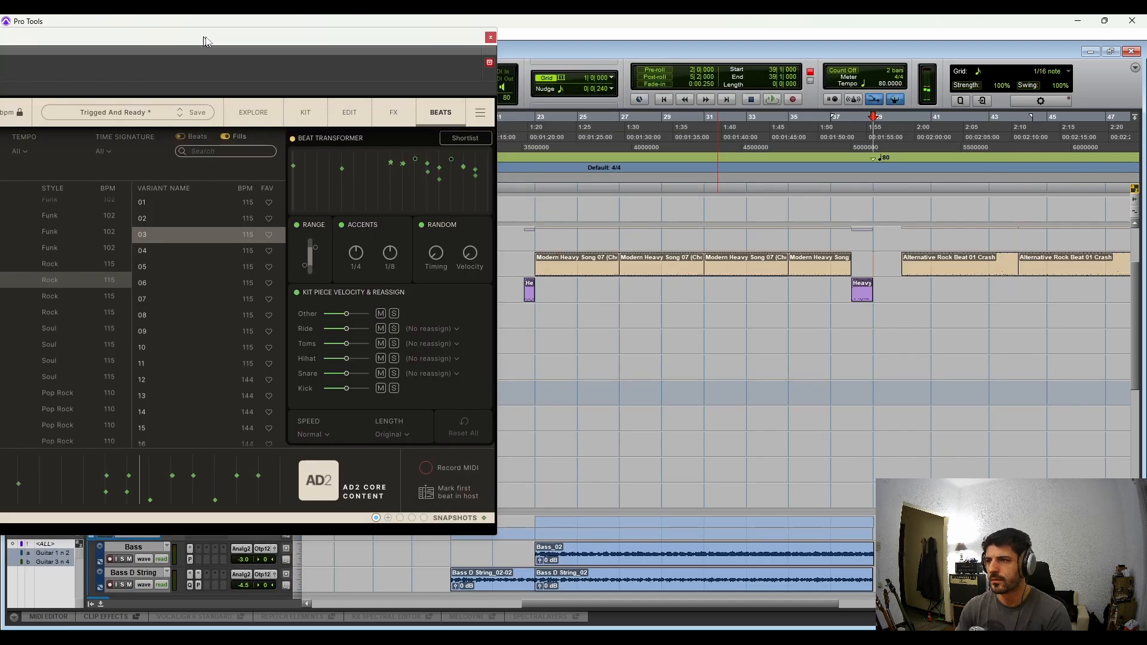
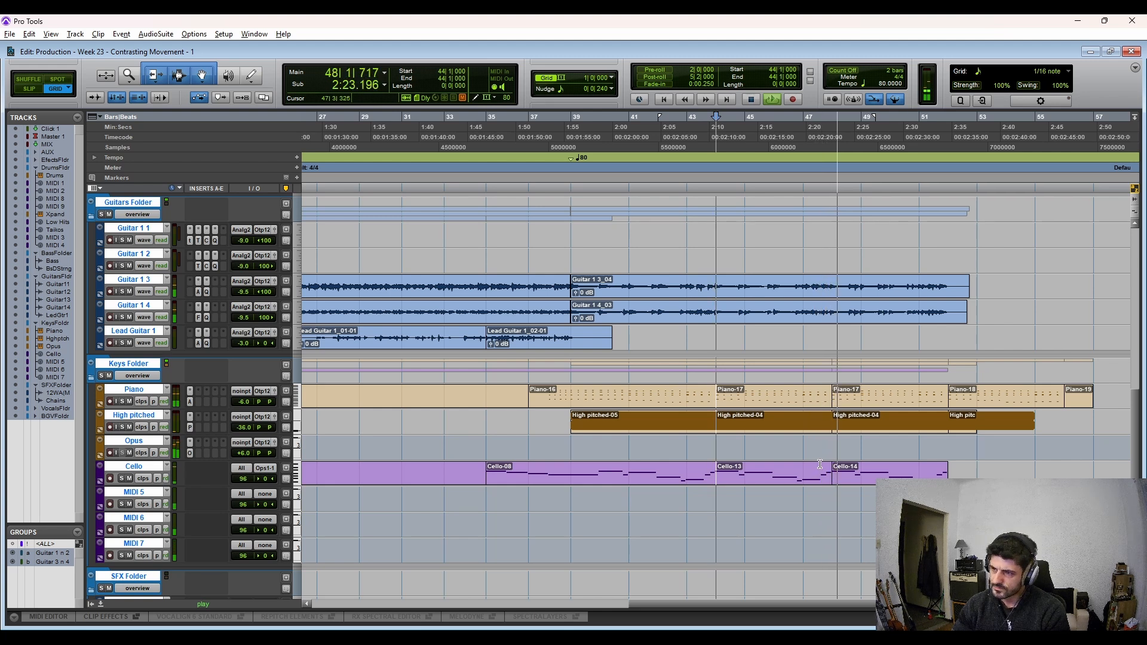
Step: Raise the short A2 note just before bar 49 in the last cello clip to E3
{"action": "left_click", "coordinate": [846, 471]}
{"action": "double_click", "coordinate": [885, 481]}
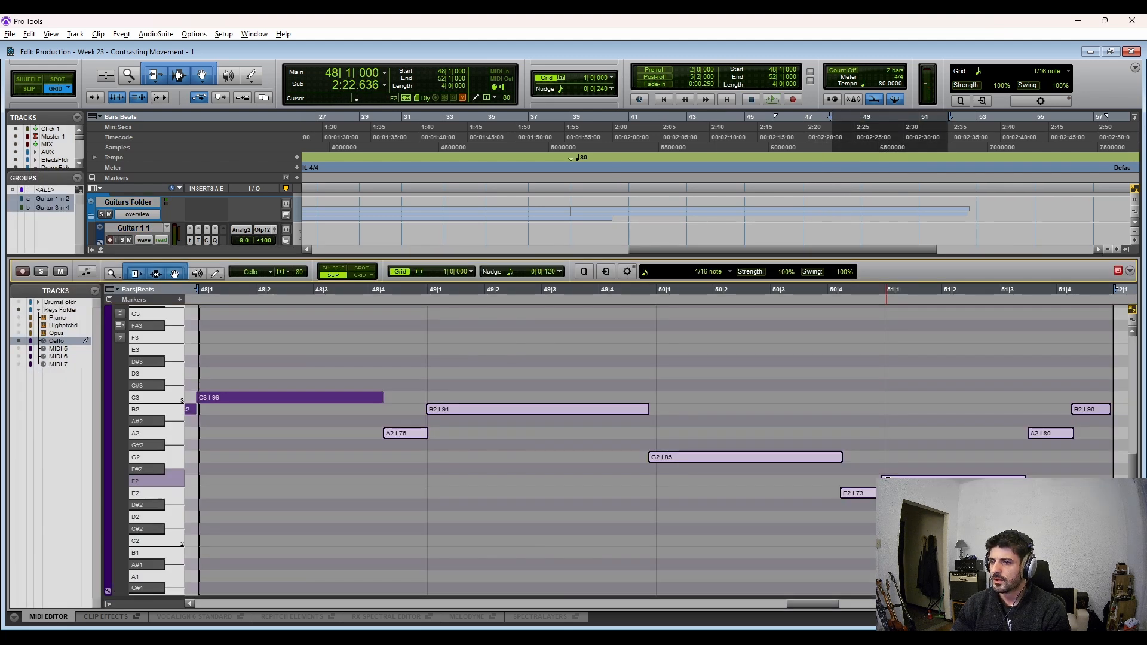
{"action": "key", "text": "r"}
{"action": "left_click", "coordinate": [559, 392]}
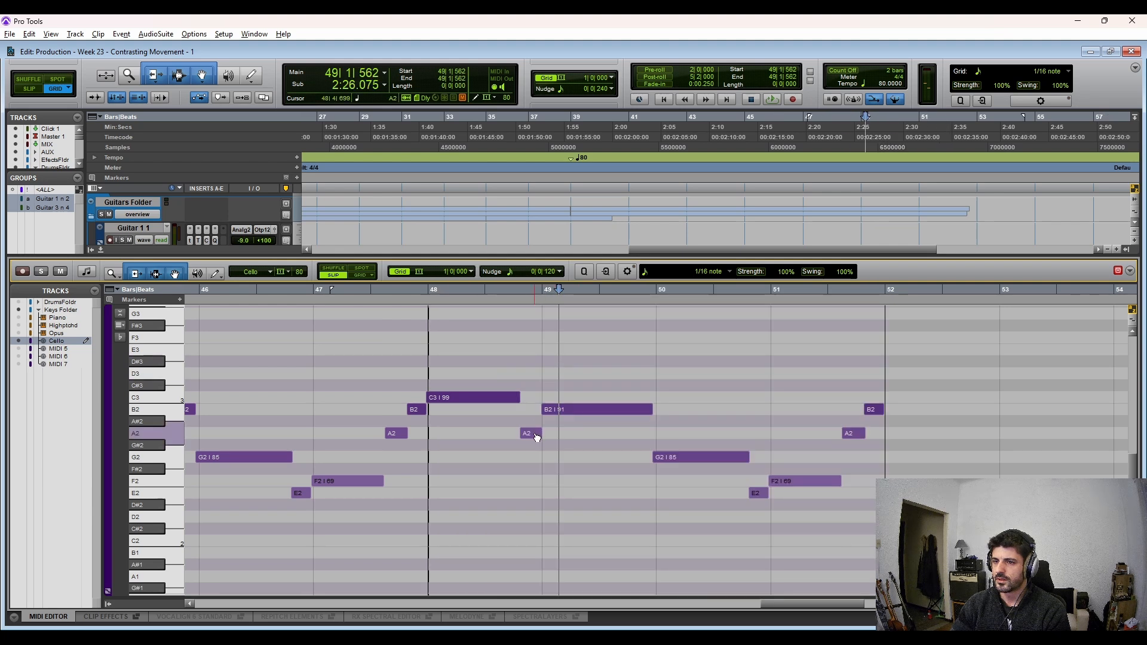
{"action": "left_click", "coordinate": [532, 436]}
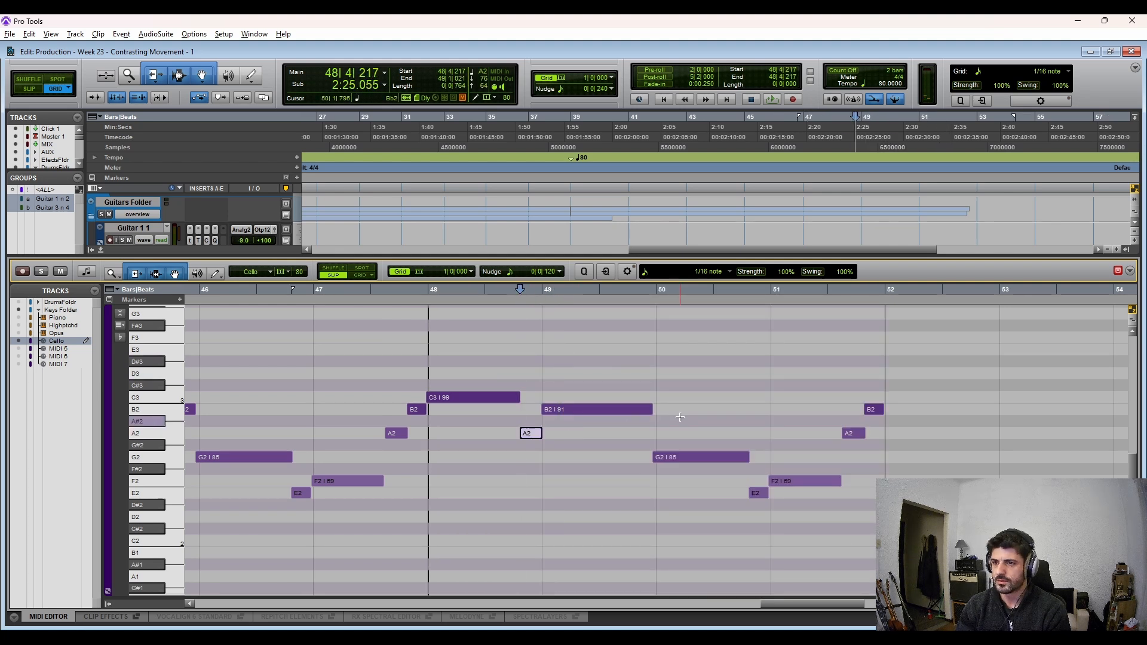
{"action": "key", "text": "Up"}
{"action": "key", "text": "Up"}
{"action": "key", "text": "Up"}
{"action": "key", "text": "Up"}
{"action": "key", "text": "Up"}
{"action": "key", "text": "Up"}
{"action": "key", "text": "Up"}
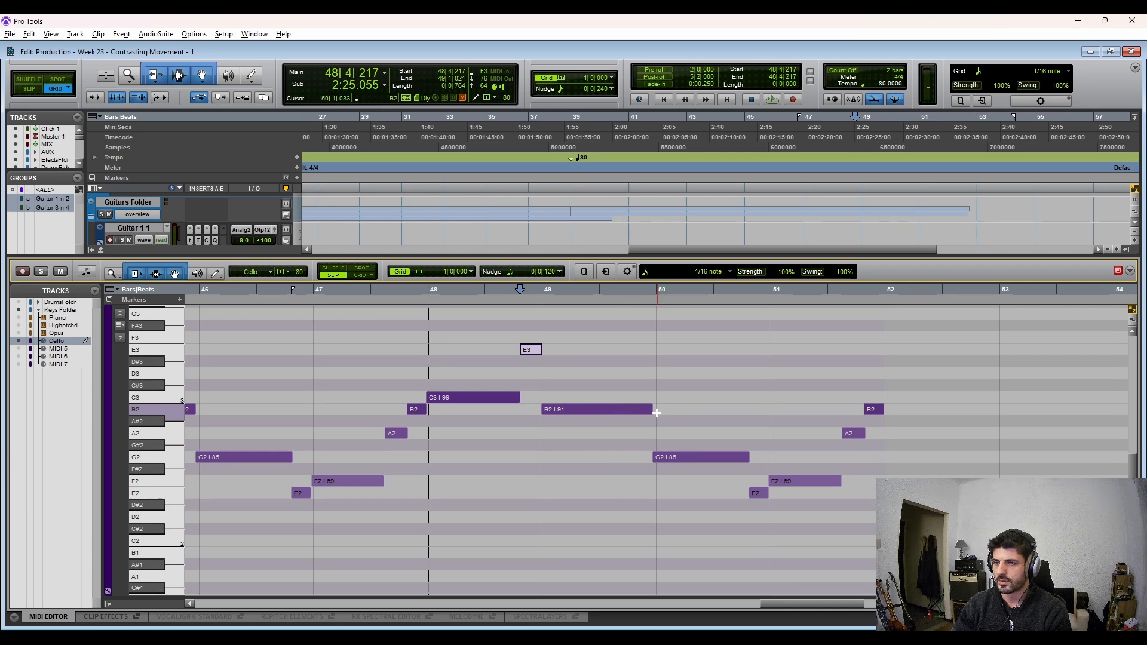
{"action": "left_click", "coordinate": [419, 274]}
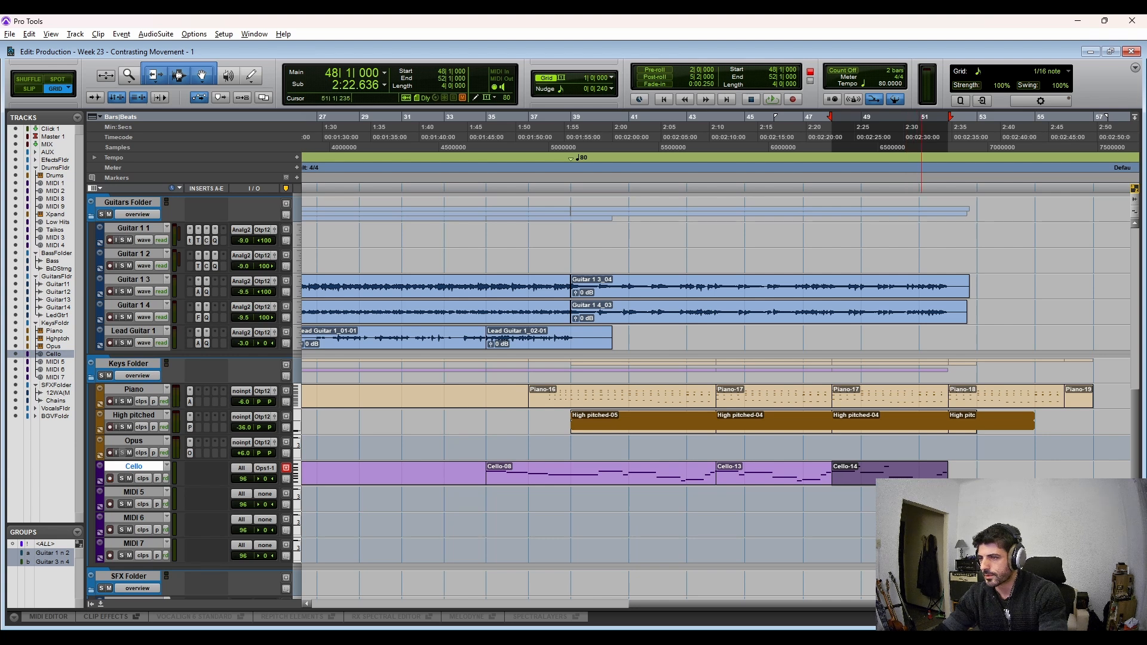
Step: Replace the cello clip at bars 48 to 52 with a newly recorded melody running from bar 48 to about bar 57
{"action": "scroll", "coordinate": [716, 299], "scroll_direction": "right", "scroll_amount": 4}
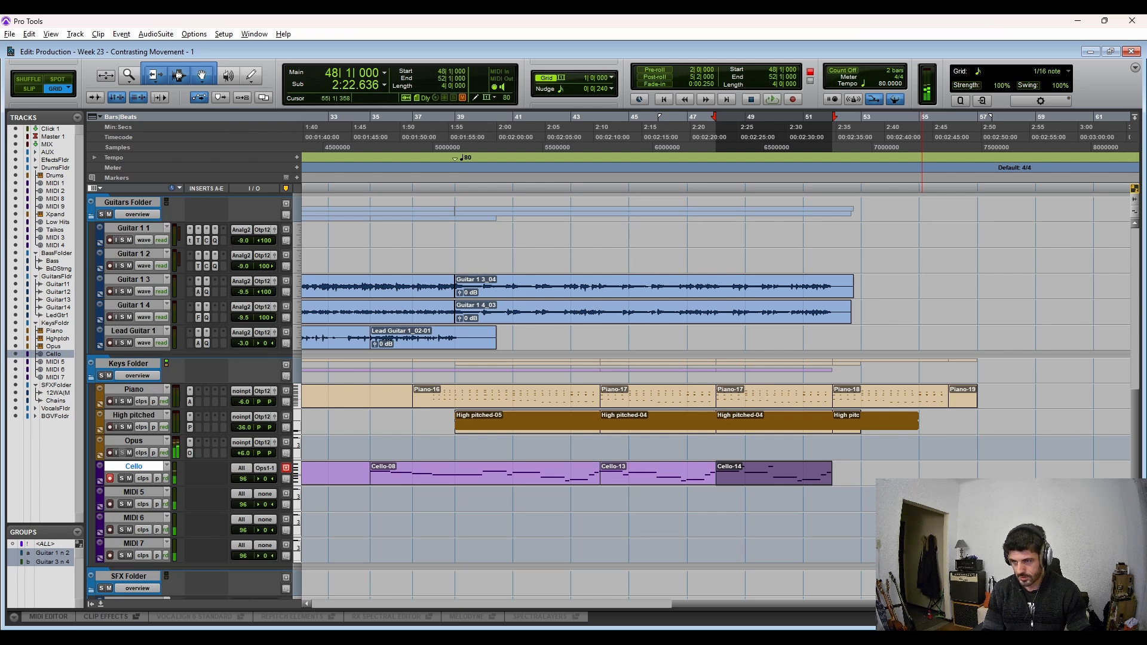
{"action": "key", "text": "Delete"}
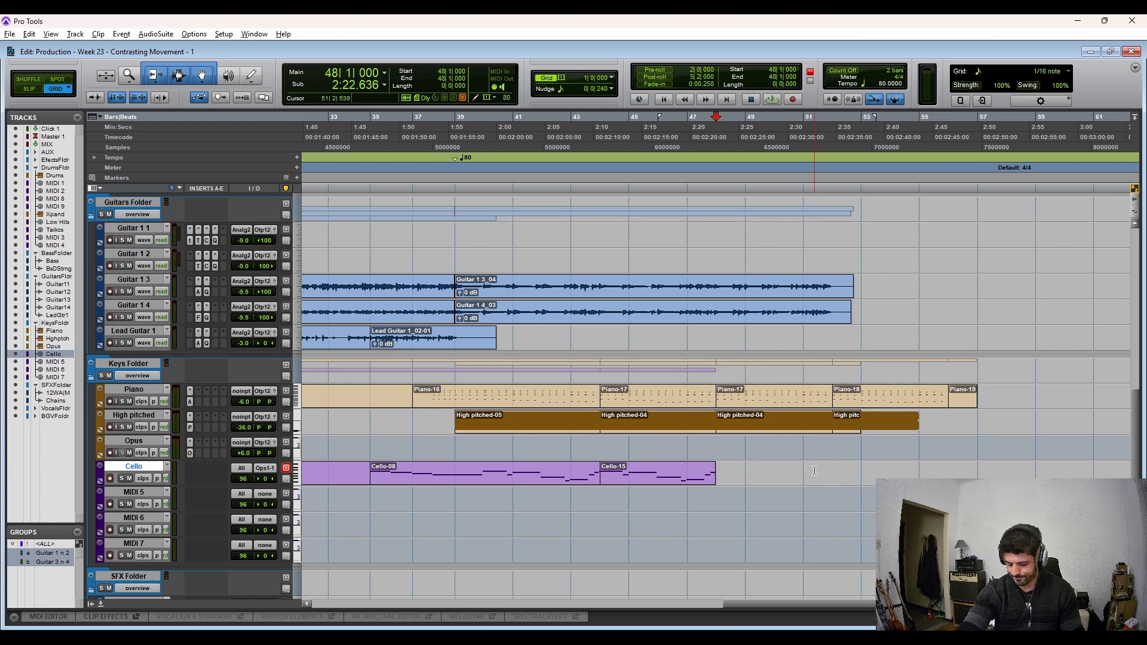
{"action": "key", "text": "space"}
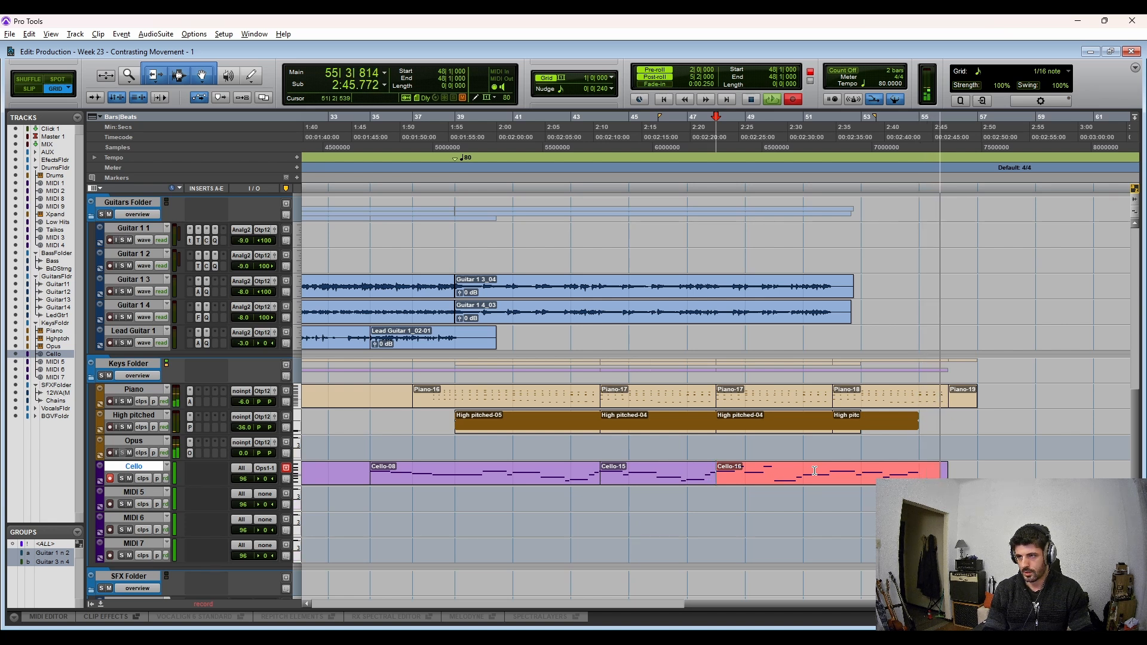
{"action": "key", "text": "space"}
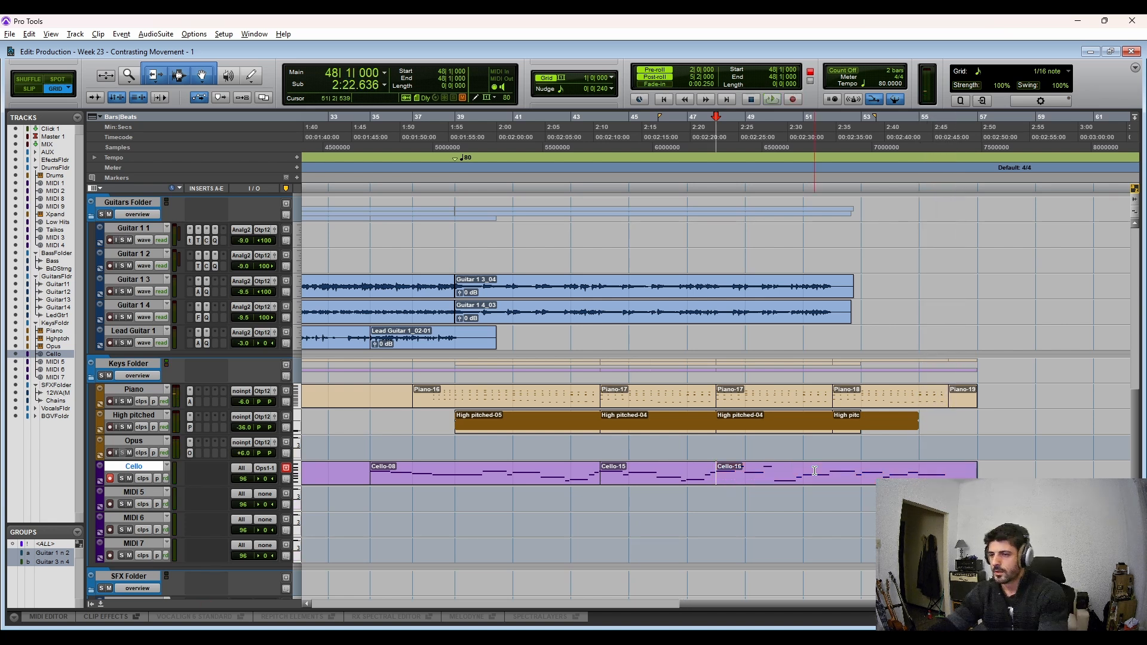
Step: Switch to the text notes, remove the FINISHING CELO MELODY line, and return to Pro Tools
{"action": "left_click", "coordinate": [719, 456]}
{"action": "key", "text": "alt+Tab"}
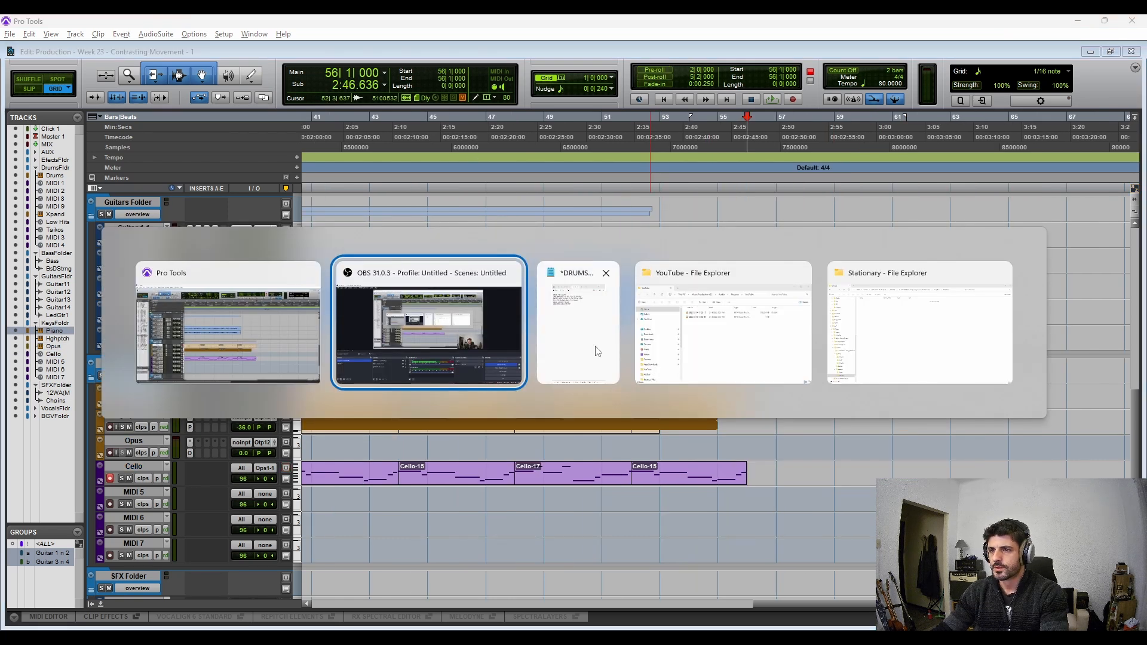
{"action": "left_click", "coordinate": [596, 348]}
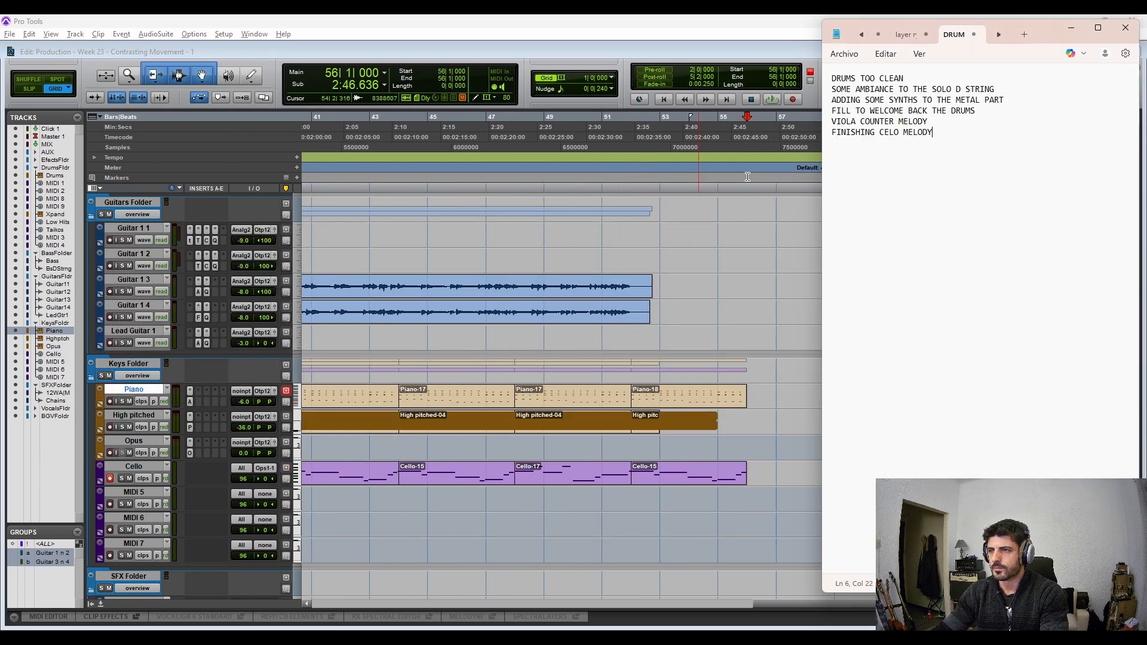
{"action": "left_click_drag", "start_coordinate": [948, 131], "coordinate": [826, 131]}
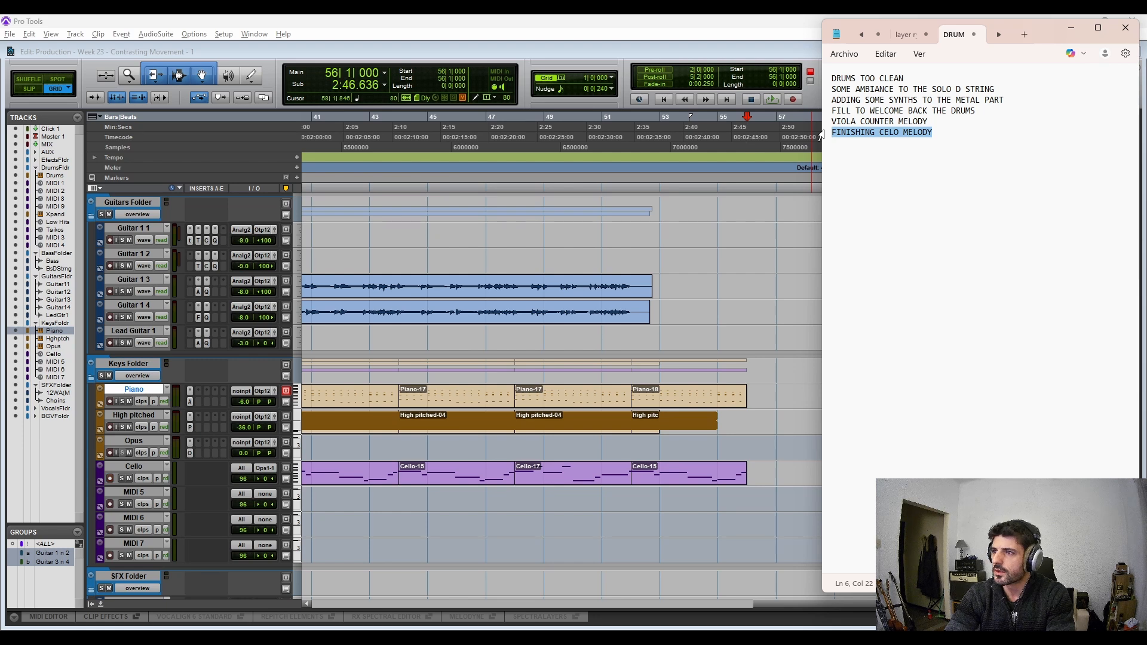
{"action": "left_click", "coordinate": [502, 353]}
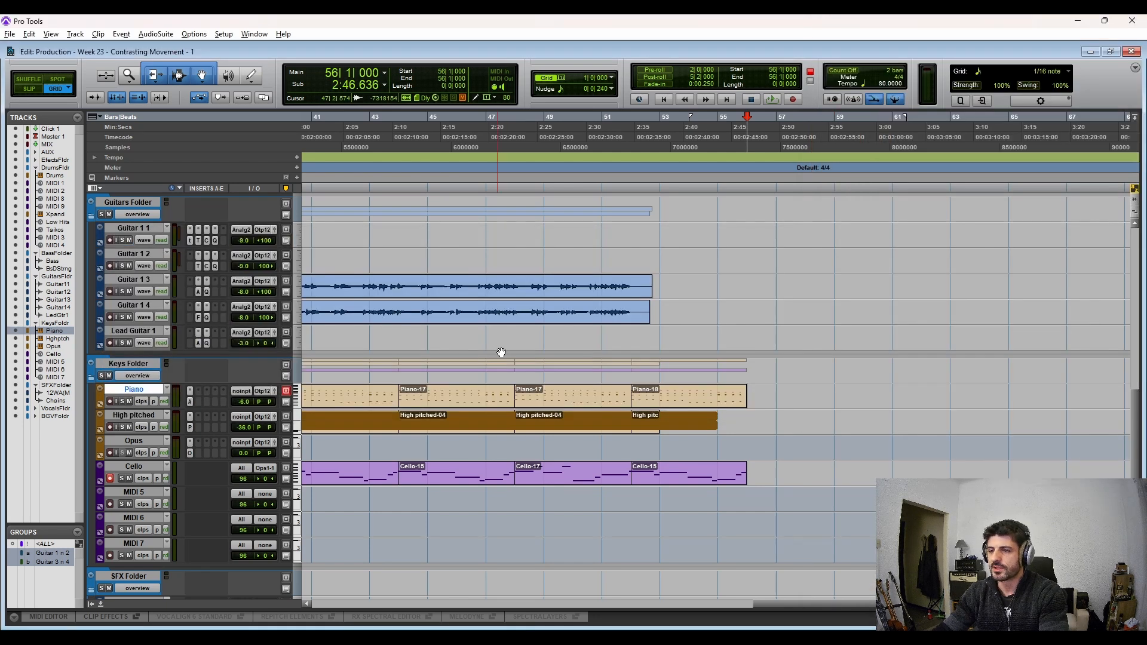
Step: Rename the MIDI 5 track as Viola and browse EW Hollywood Solo Violin in Opus for its instrument
{"action": "key", "text": "r"}
{"action": "key", "text": "r"}
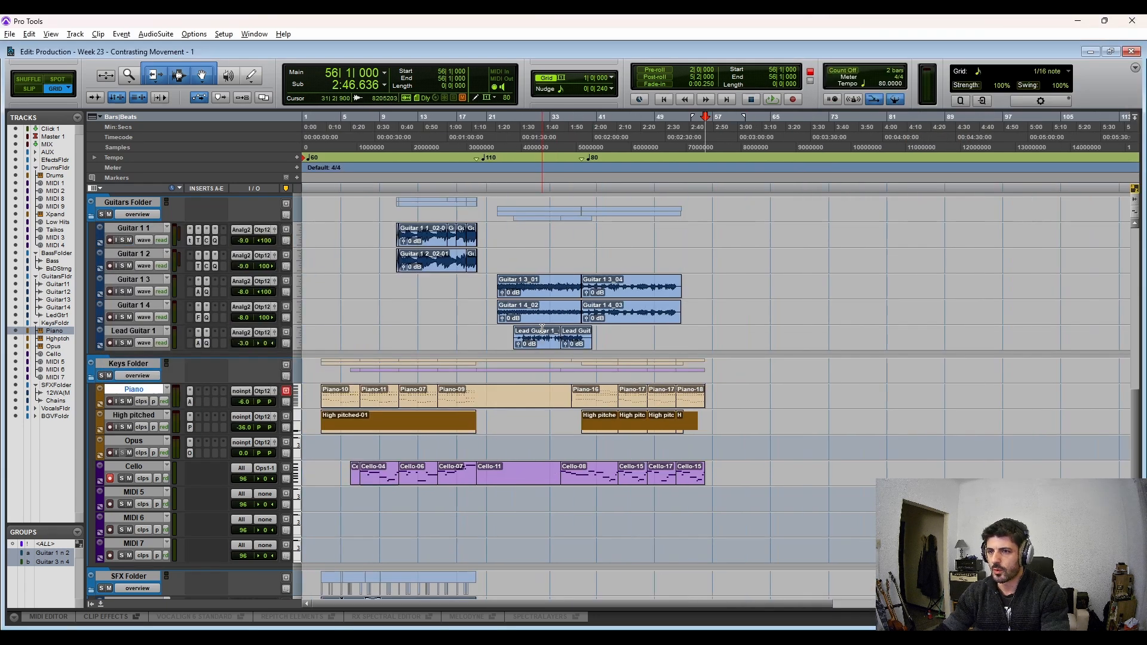
{"action": "left_click", "coordinate": [583, 252]}
{"action": "scroll", "coordinate": [585, 309], "scroll_direction": "up", "scroll_amount": 3}
{"action": "scroll", "coordinate": [542, 320], "scroll_direction": "up", "scroll_amount": 1}
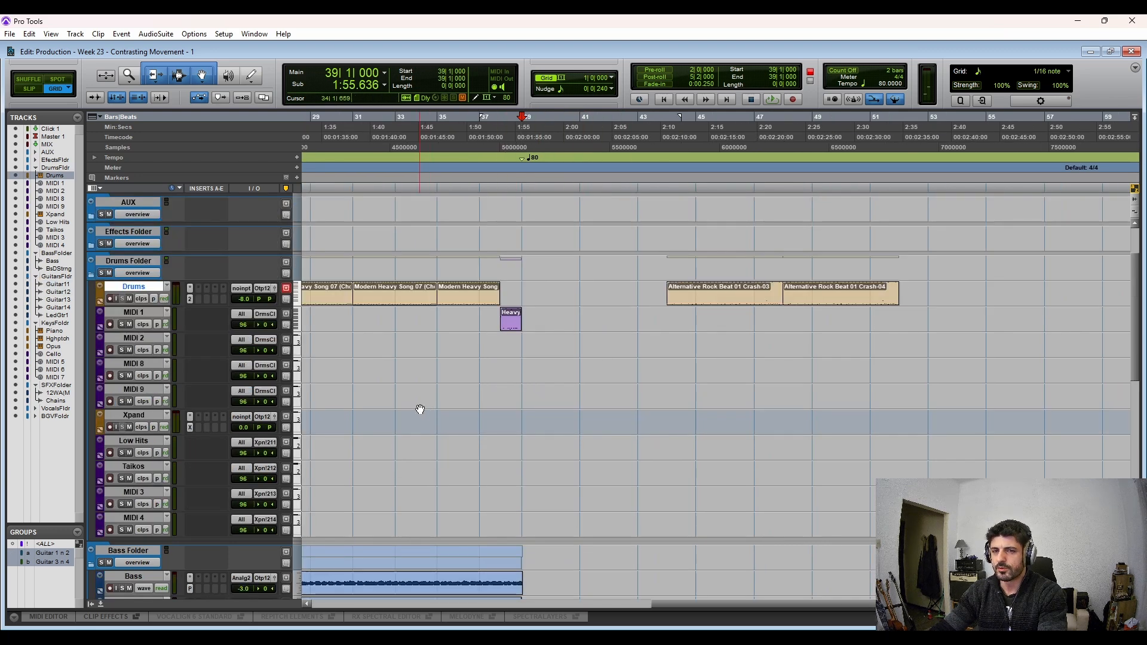
{"action": "scroll", "coordinate": [447, 431], "scroll_direction": "down", "scroll_amount": 12}
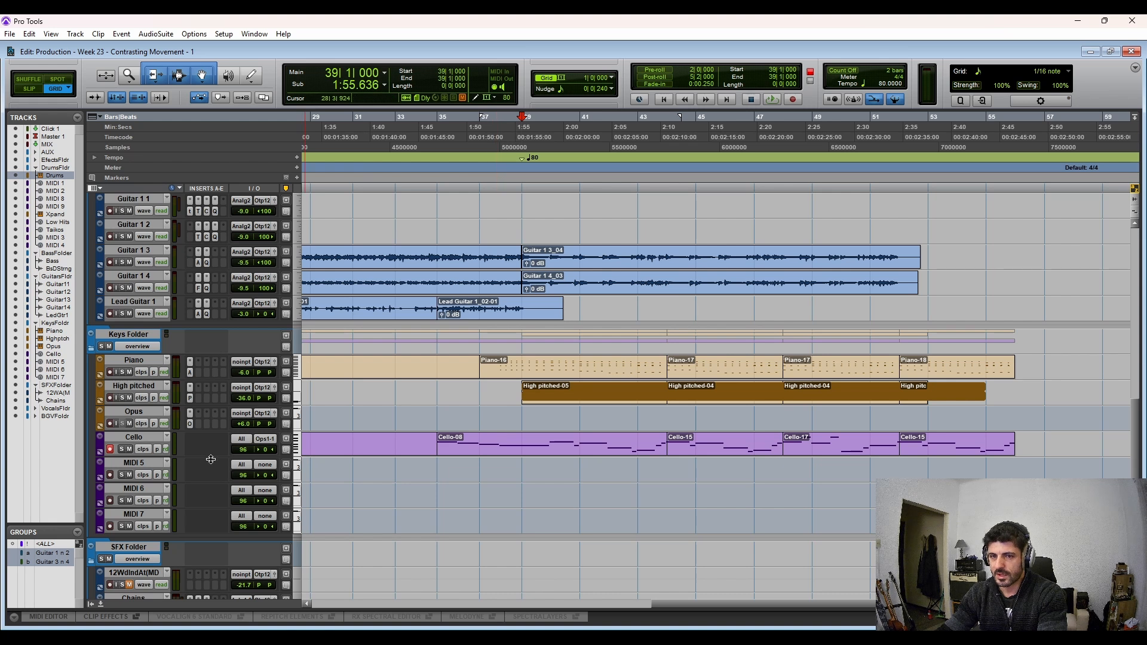
{"action": "double_click", "coordinate": [141, 468]}
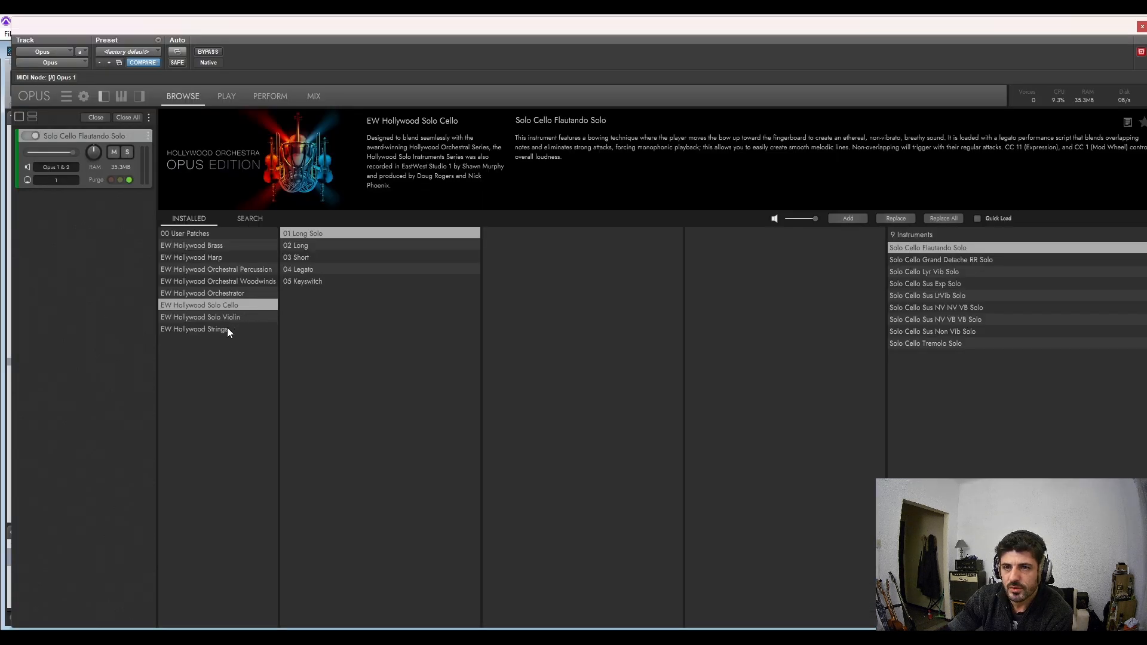
{"action": "left_click", "coordinate": [227, 318]}
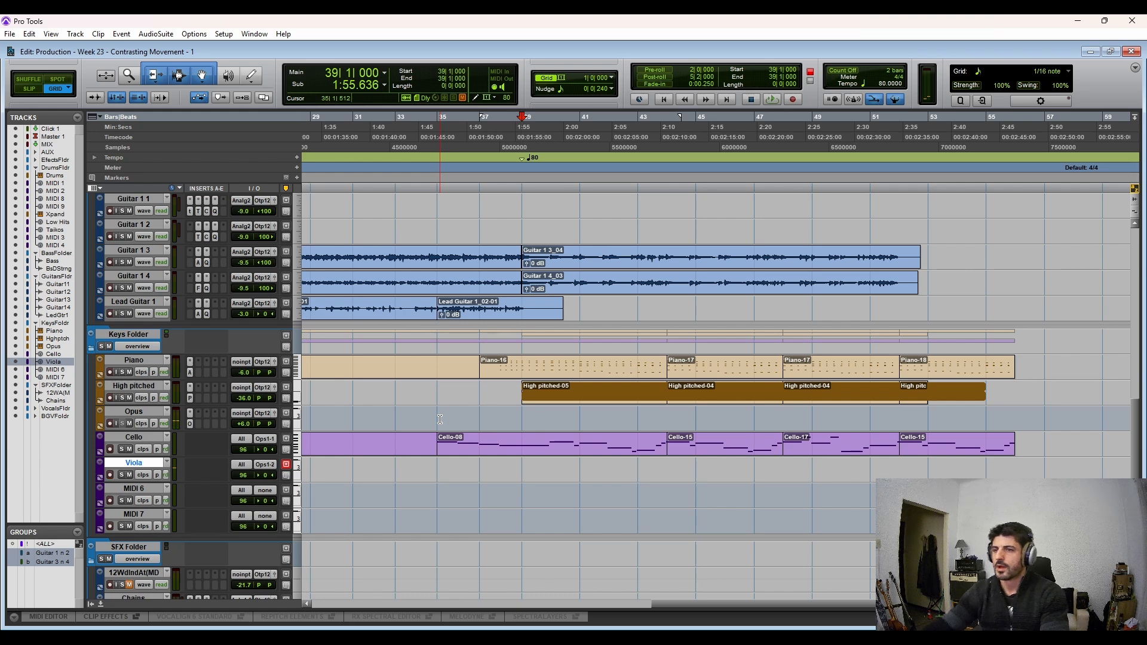
Step: Record a counter melody on the Viola track under the cello, in four-bar passes up to bar 52
{"action": "scroll", "coordinate": [618, 429], "scroll_direction": "up", "scroll_amount": 15}
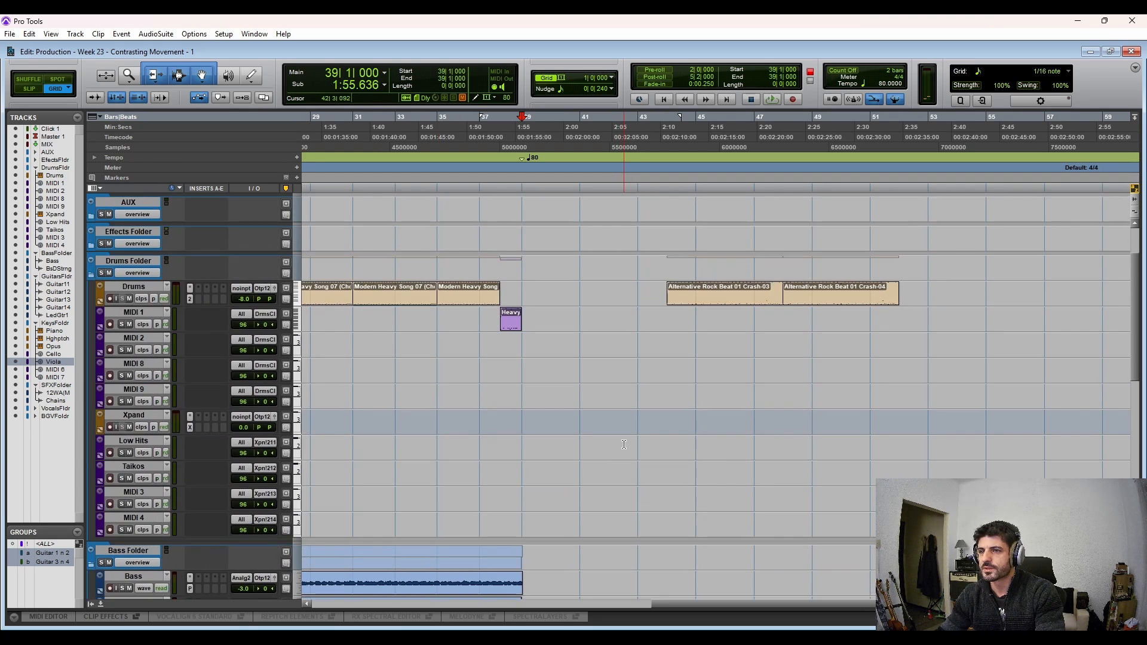
{"action": "scroll", "coordinate": [521, 358], "scroll_direction": "down", "scroll_amount": 15}
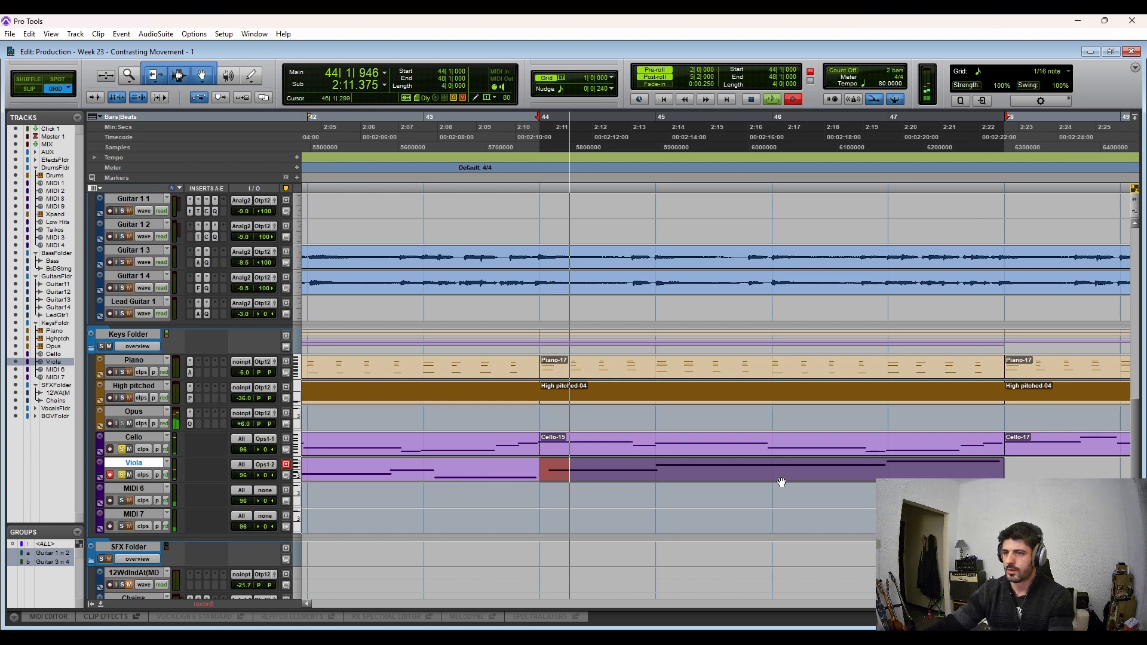
{"action": "key", "text": "space"}
{"action": "key", "text": "Tab"}
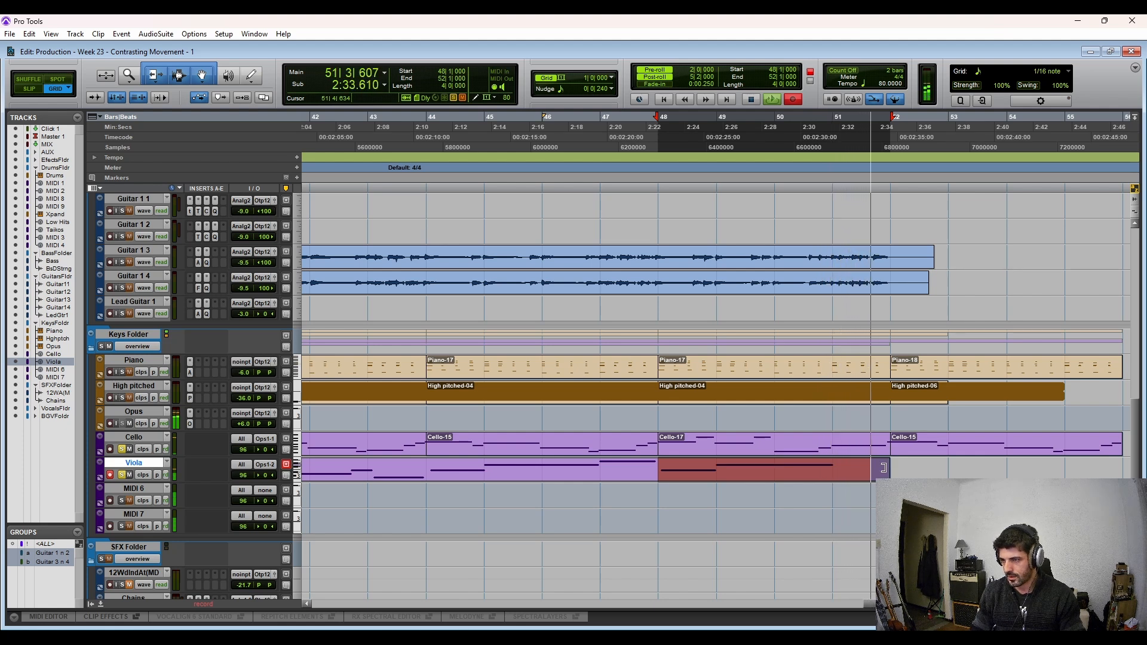
{"action": "key", "text": "space"}
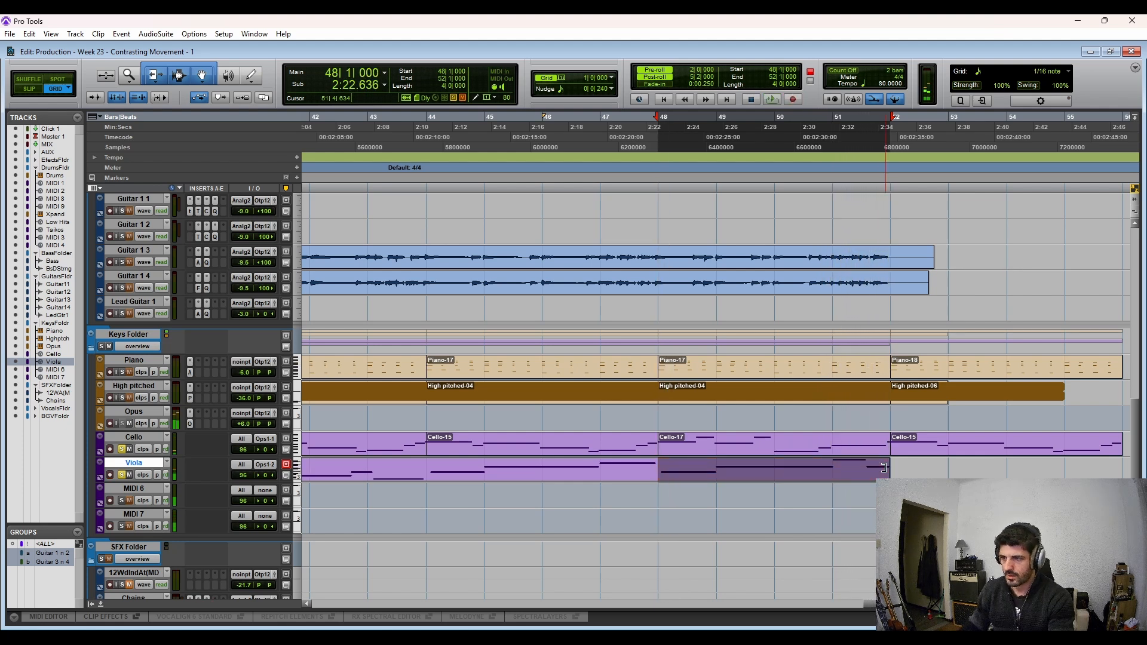
Step: Raise the last viola note to A3 and extend the E3 note at bar 48 back to the preceding A3 note
{"action": "double_click", "coordinate": [884, 467]}
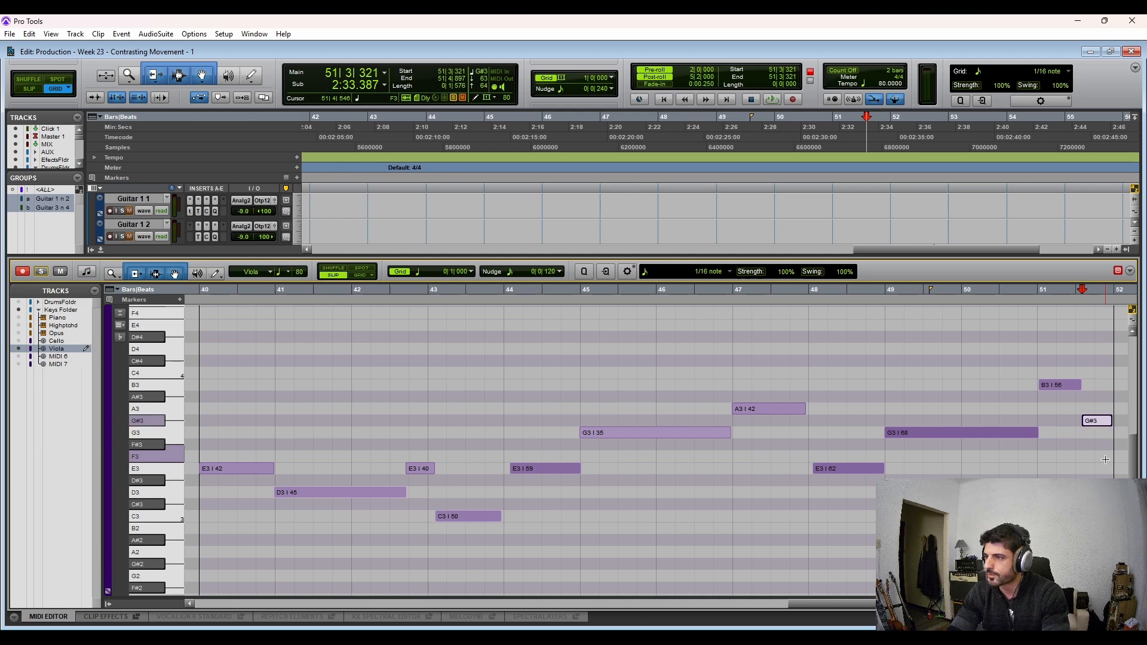
{"action": "key", "text": "Up"}
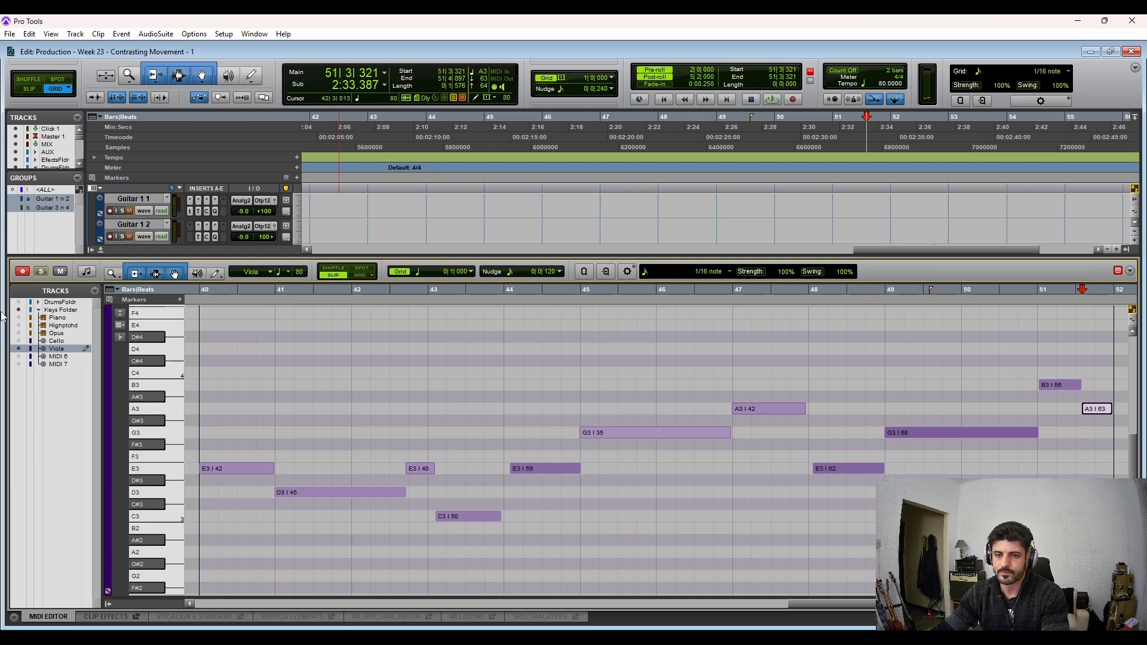
{"action": "left_click", "coordinate": [684, 288]}
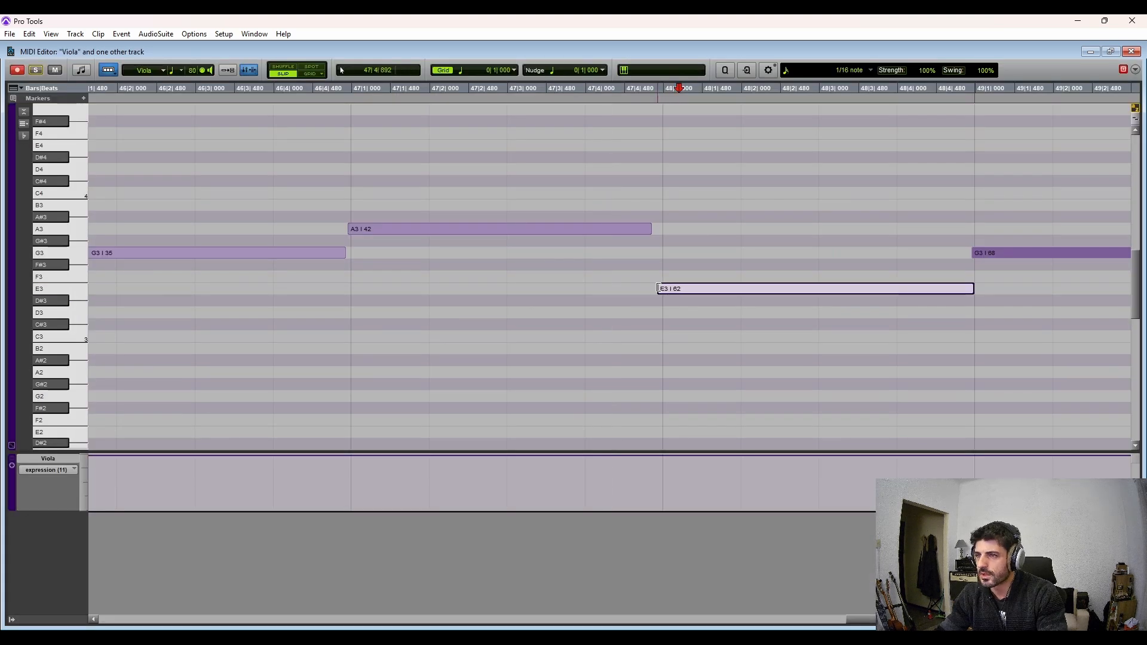
{"action": "left_click_drag", "start_coordinate": [659, 288], "coordinate": [651, 288]}
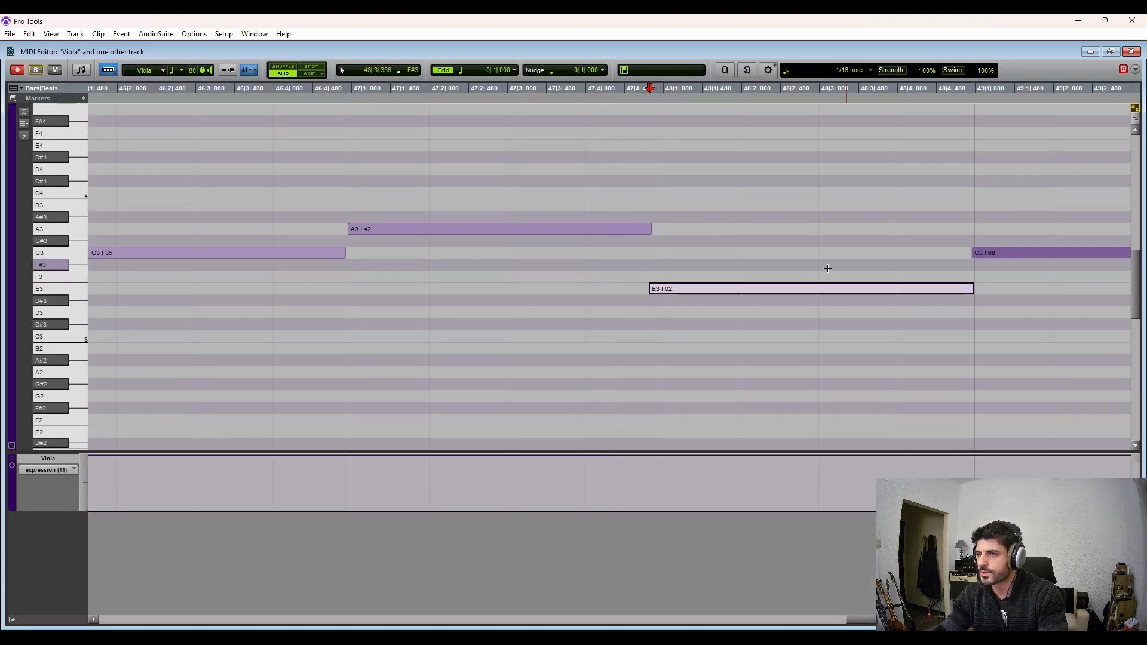
{"action": "scroll", "coordinate": [596, 294], "scroll_direction": "down", "scroll_amount": 2}
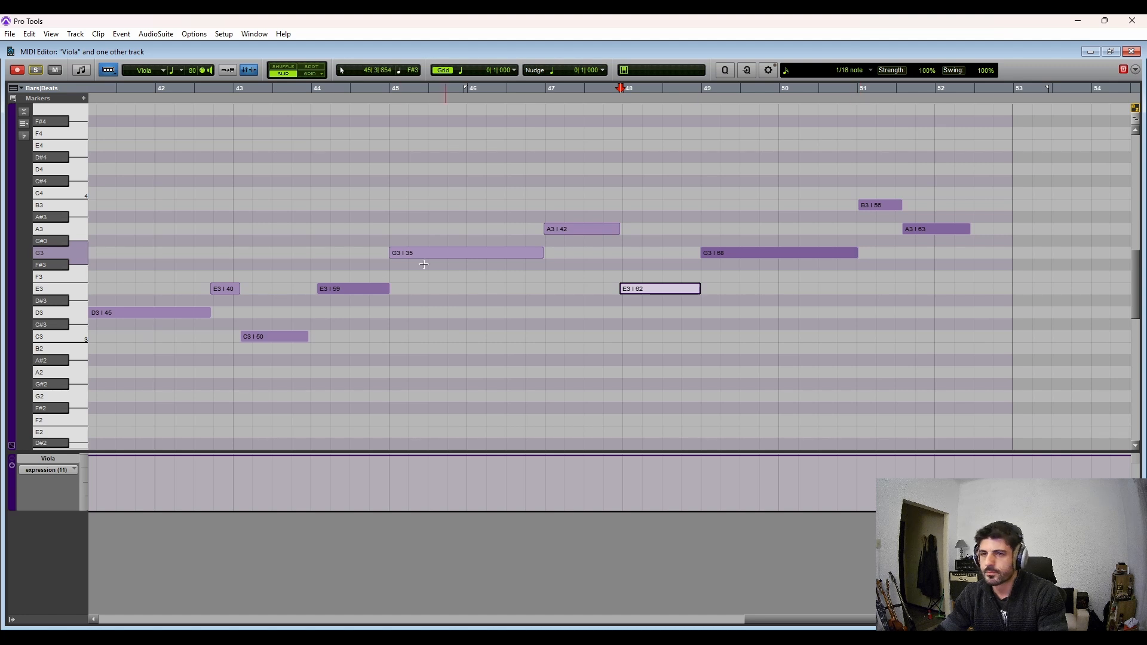
{"action": "left_click", "coordinate": [862, 91]}
{"action": "scroll", "coordinate": [865, 156], "scroll_direction": "up", "scroll_amount": 4}
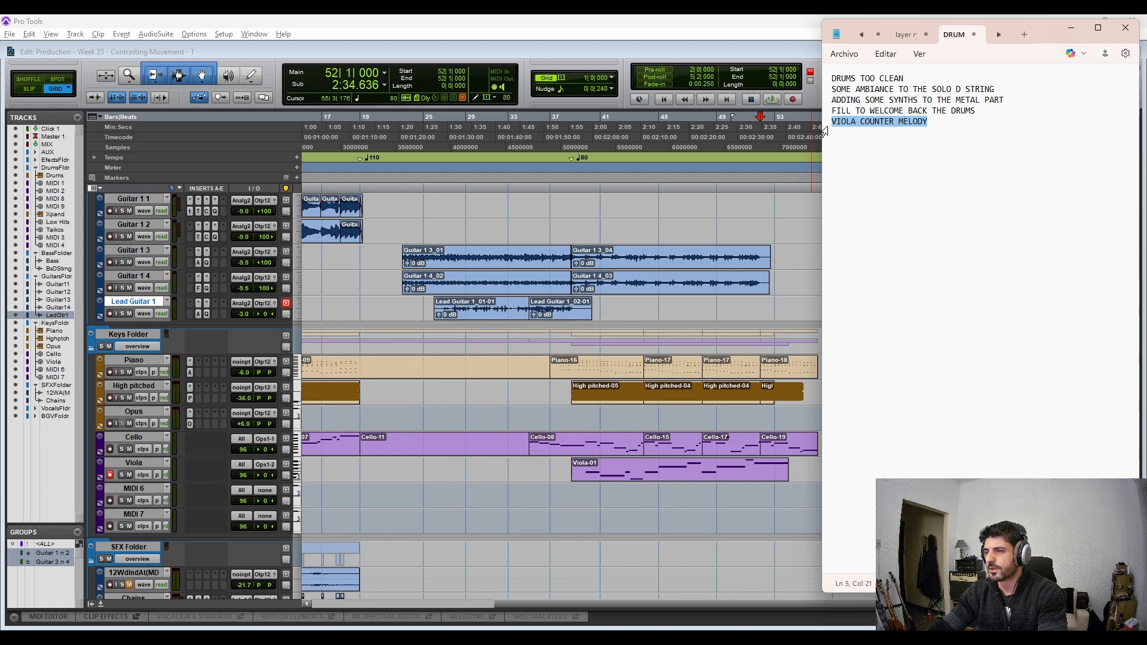
Step: Remove the VIOLA COUNTER MELODY line from the text notes and return to the session
{"action": "key", "text": "BackSpace"}
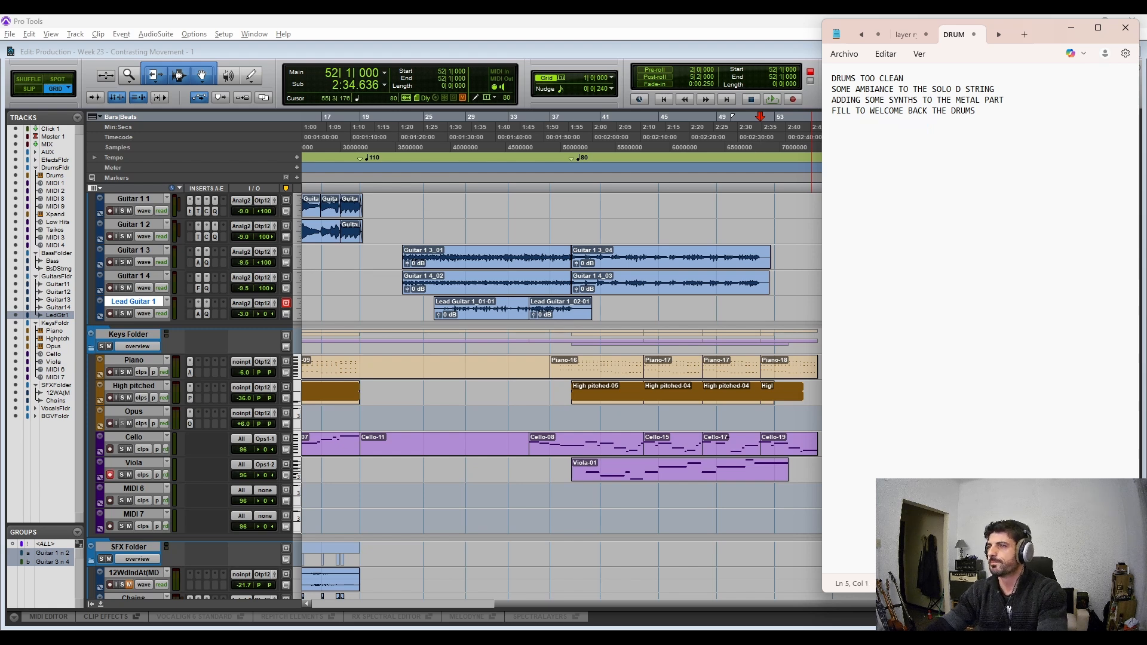
{"action": "left_click", "coordinate": [712, 213]}
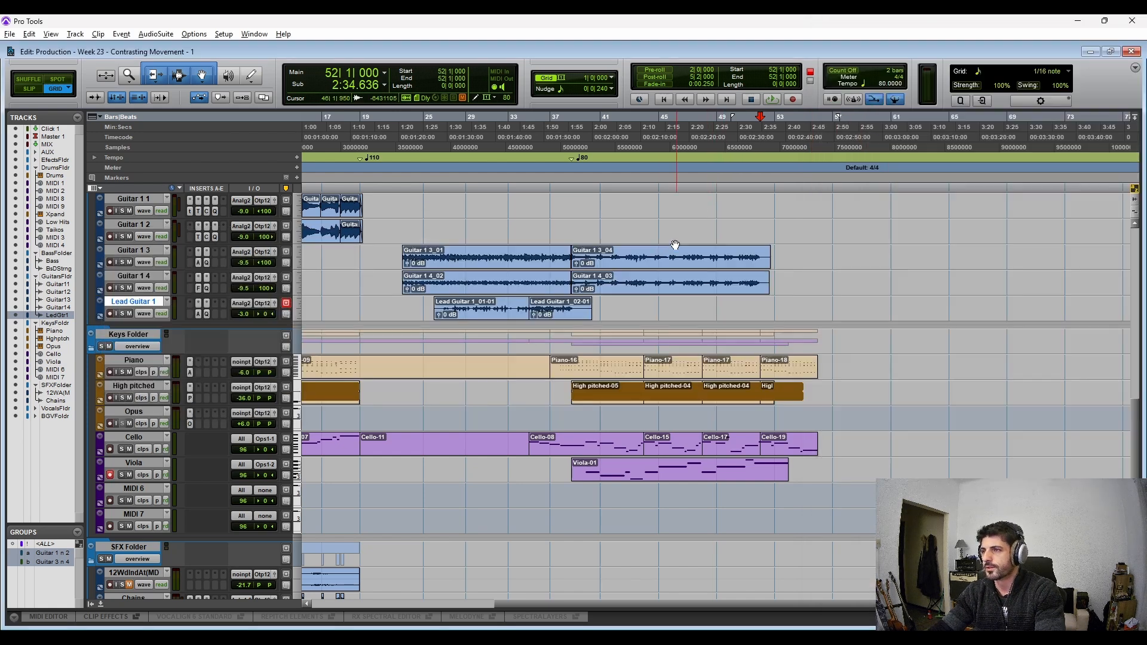
Step: Play the transition from bar 39, and fill the drum gap on MIDI 1 with a part running to bar 44
{"action": "scroll", "coordinate": [603, 223], "scroll_direction": "up", "scroll_amount": 15}
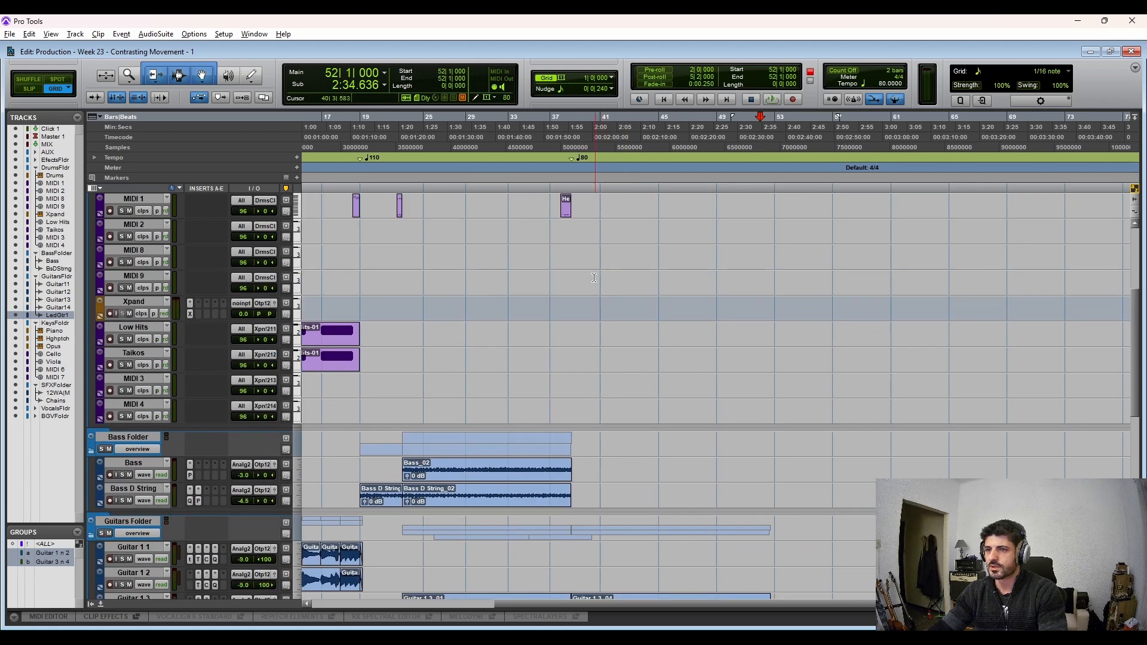
{"action": "left_click", "coordinate": [572, 285]}
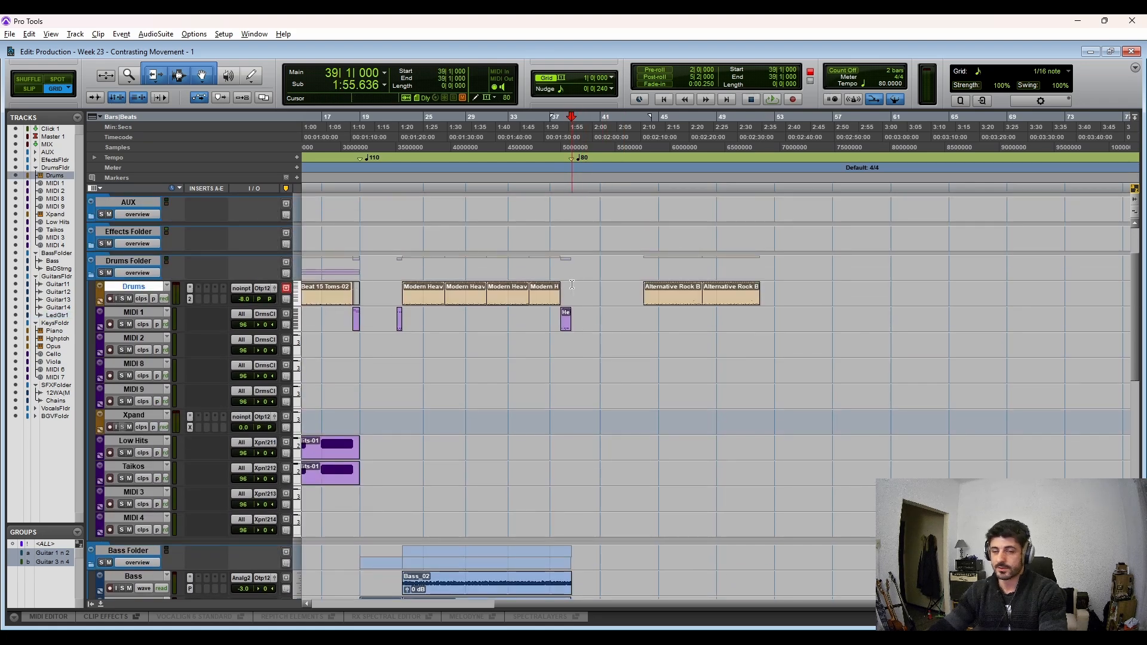
{"action": "key", "text": "space"}
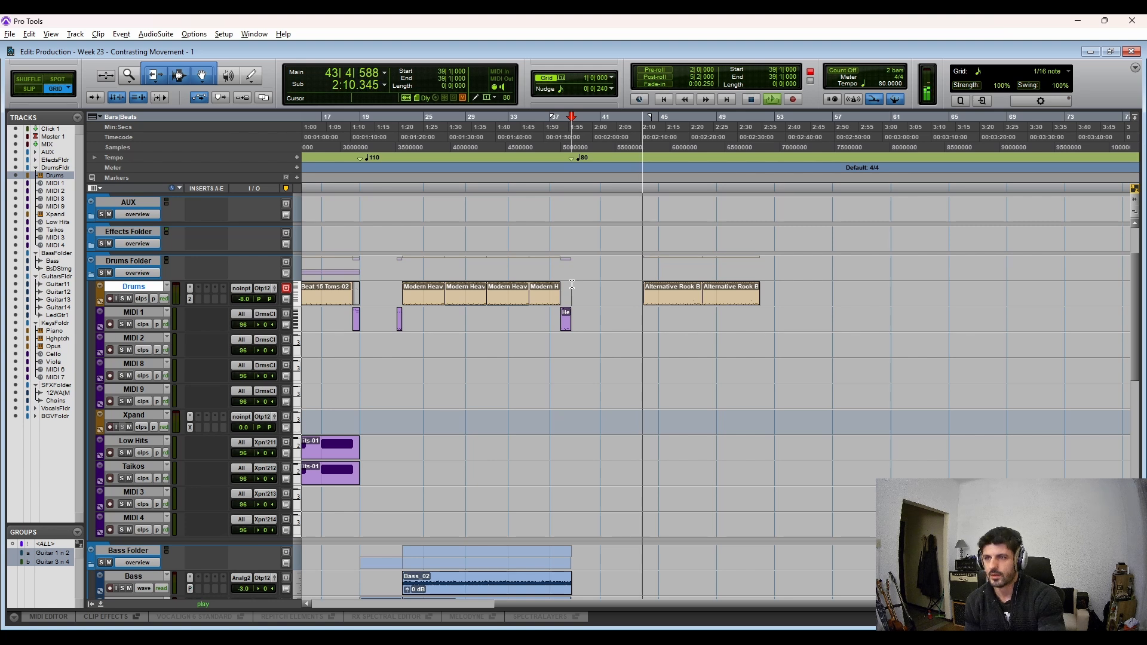
{"action": "key", "text": "space"}
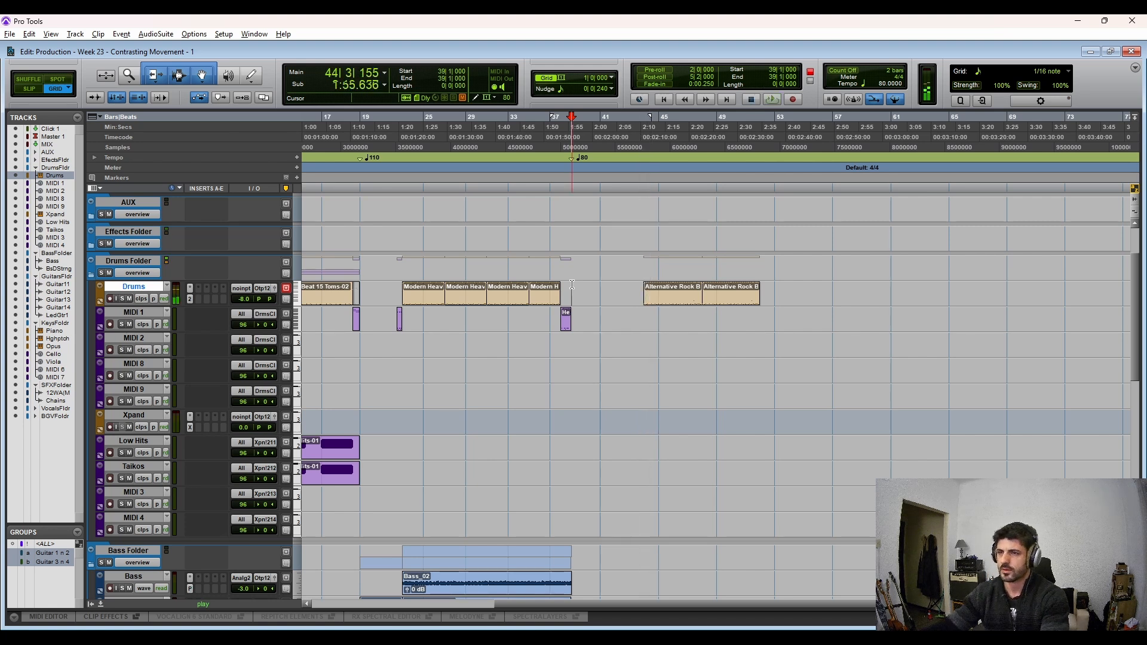
{"action": "left_click_drag", "start_coordinate": [602, 319], "coordinate": [643, 320]}
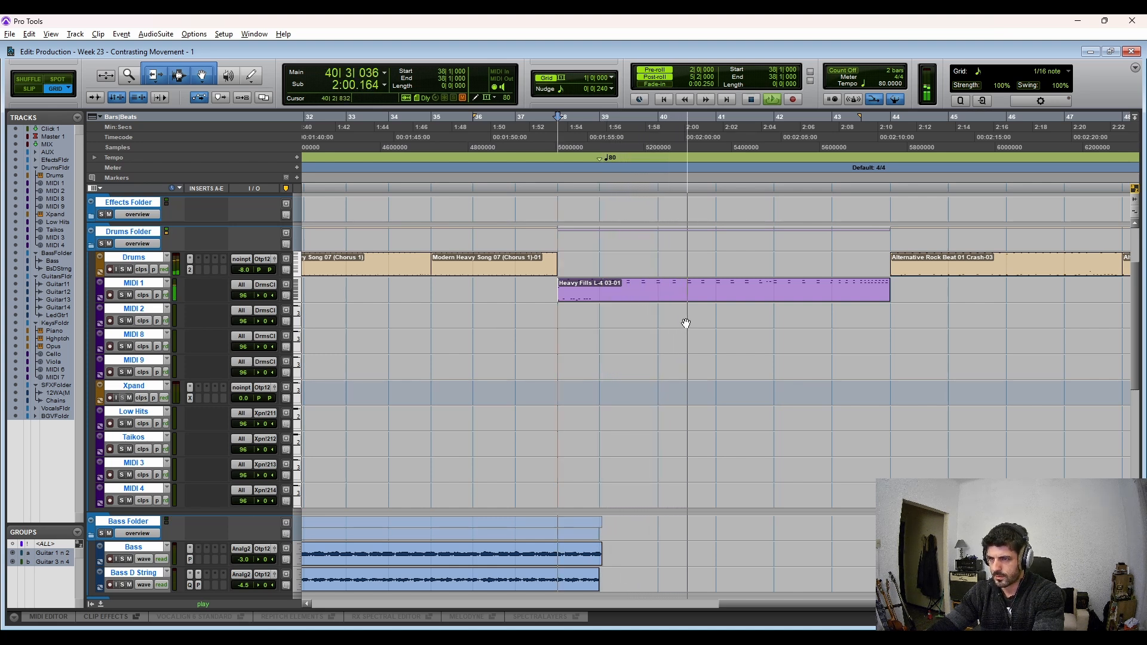
Step: Review the MIDI 1 drum part, select its notes from bars 39 to 44, and show their velocity lane
{"action": "left_click", "coordinate": [687, 295]}
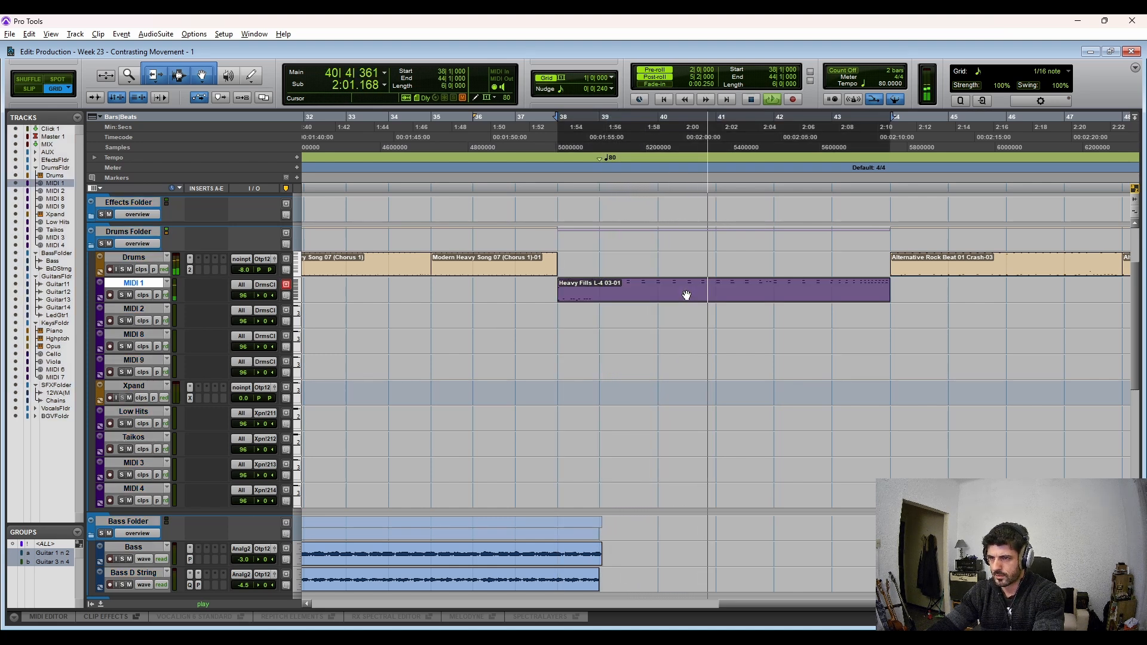
{"action": "left_click", "coordinate": [599, 288]}
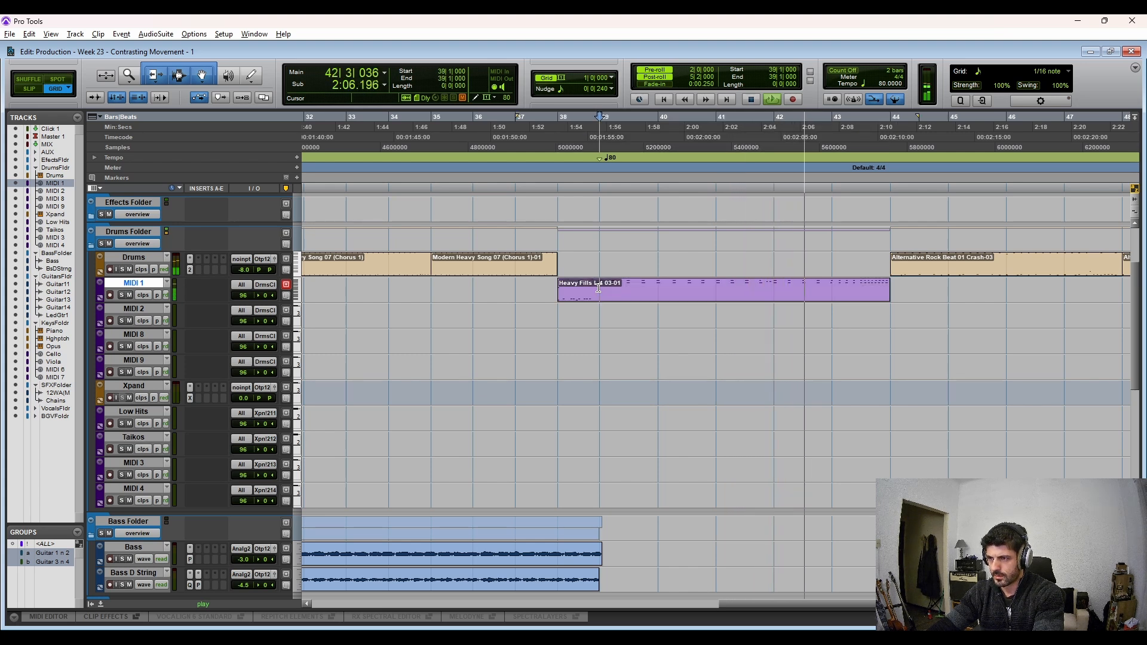
{"action": "scroll", "coordinate": [974, 323], "scroll_direction": "right", "scroll_amount": 6}
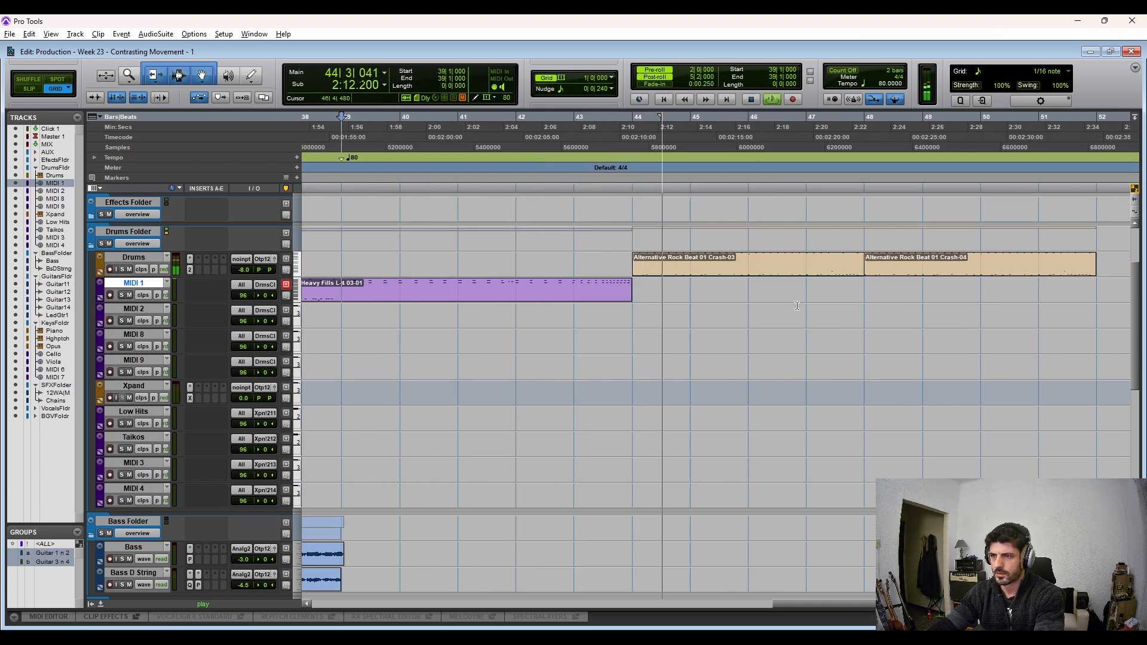
{"action": "double_click", "coordinate": [494, 293]}
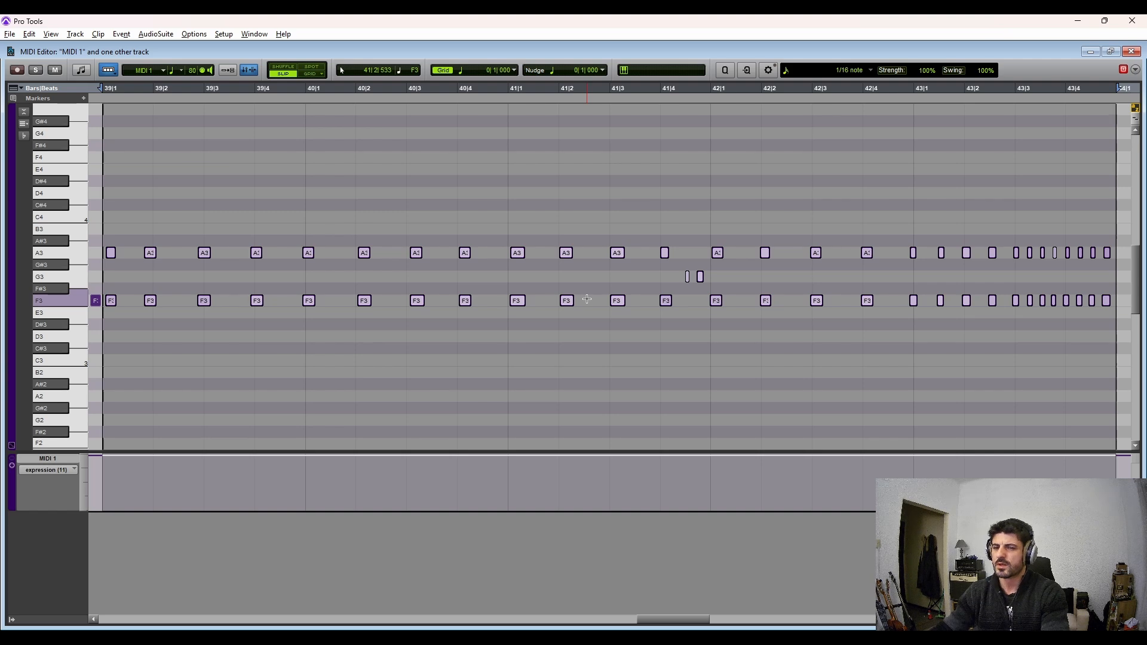
{"action": "left_click", "coordinate": [71, 469]}
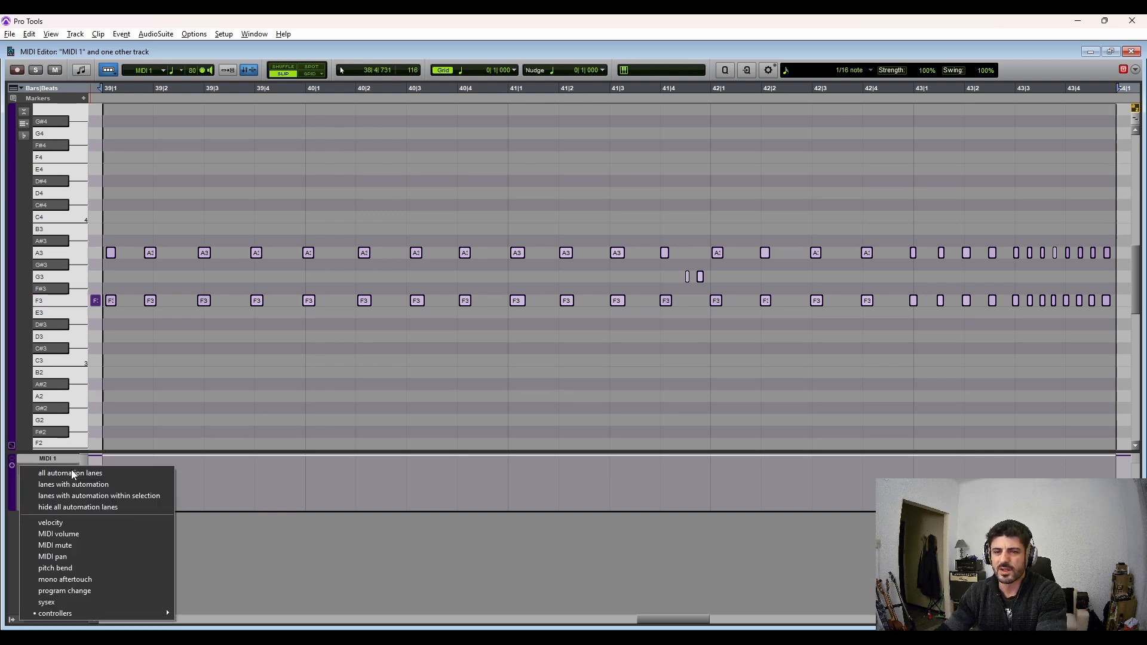
{"action": "left_click", "coordinate": [89, 522]}
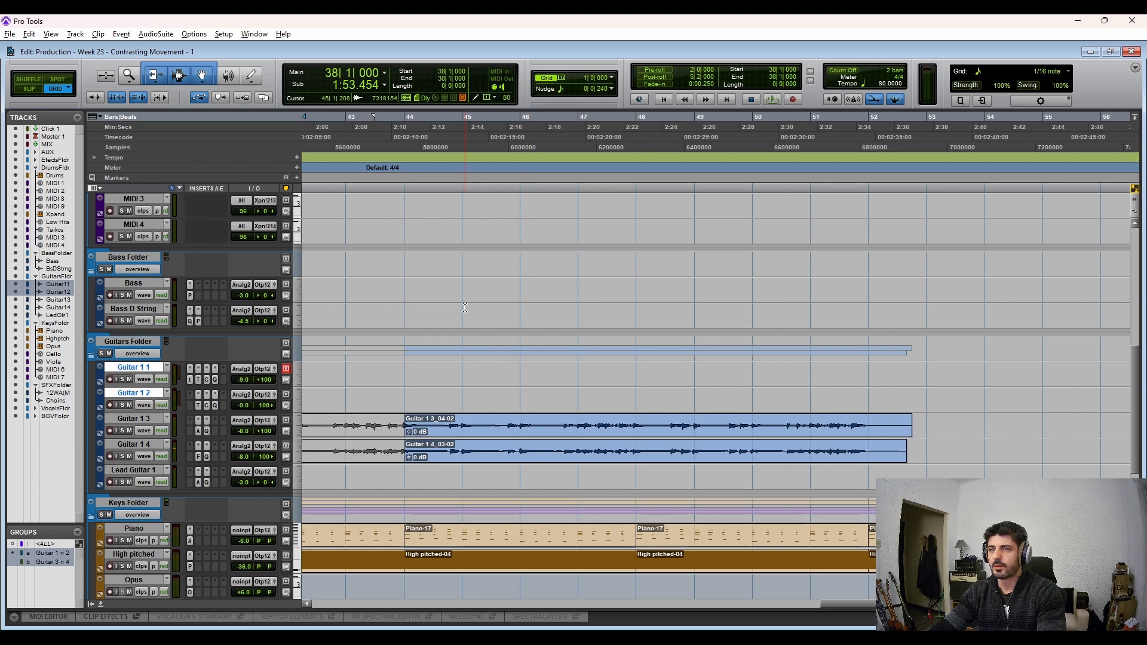
Step: Select bars 44 to 56 across all tracks and nudge everything 480 ticks later
{"action": "left_click_drag", "start_coordinate": [404, 190], "coordinate": [1072, 206]}
{"action": "scroll", "coordinate": [824, 379], "scroll_direction": "down", "scroll_amount": 5}
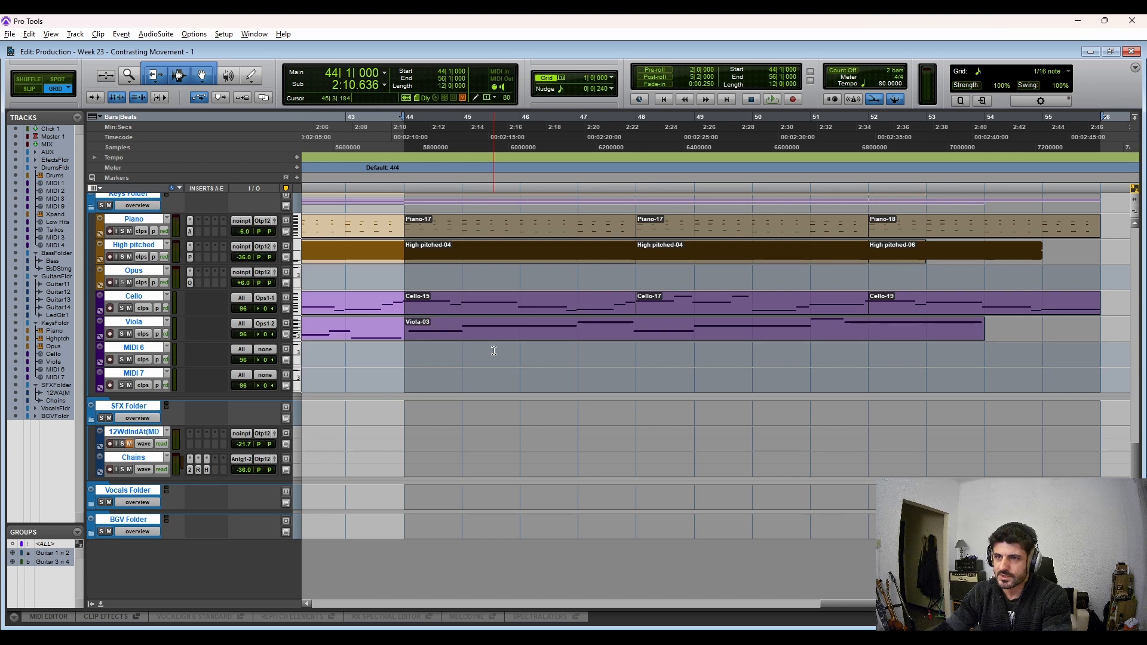
{"action": "scroll", "coordinate": [493, 351], "scroll_direction": "up", "scroll_amount": 10}
{"action": "key", "text": "KP_Add"}
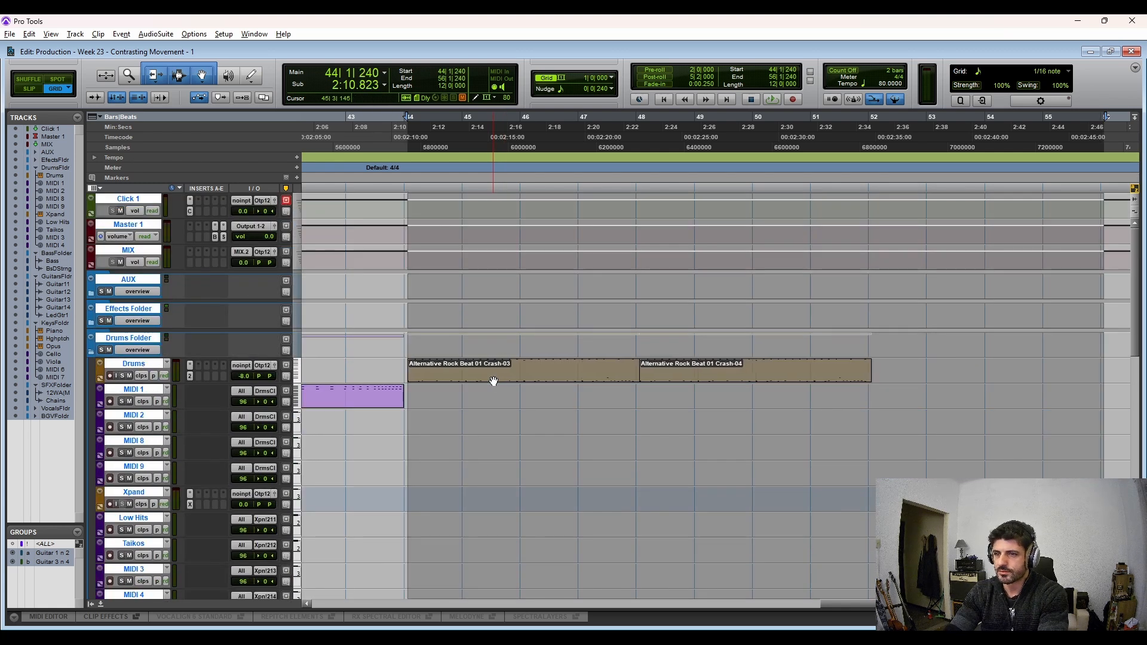
{"action": "key", "text": "KP_Add"}
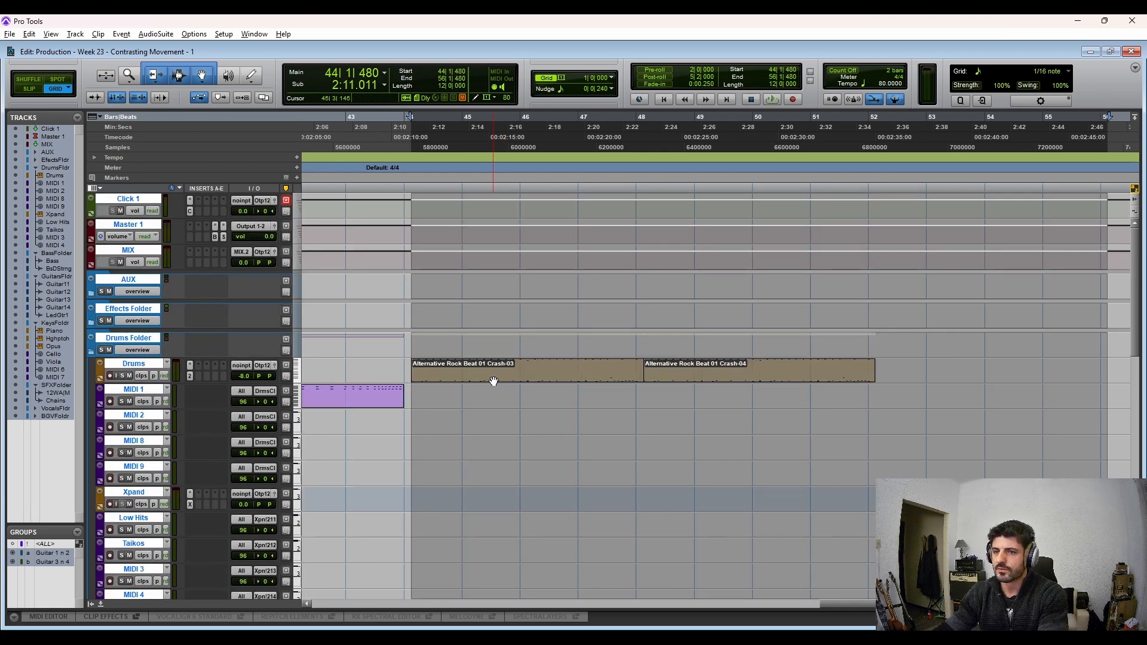
Step: Move the selected section on all tracks to start at bar 48, and fill bars 44 to 48 on Guitar 1 3 and Guitar 1 4
{"action": "scroll", "coordinate": [493, 381], "scroll_direction": "left", "scroll_amount": 5}
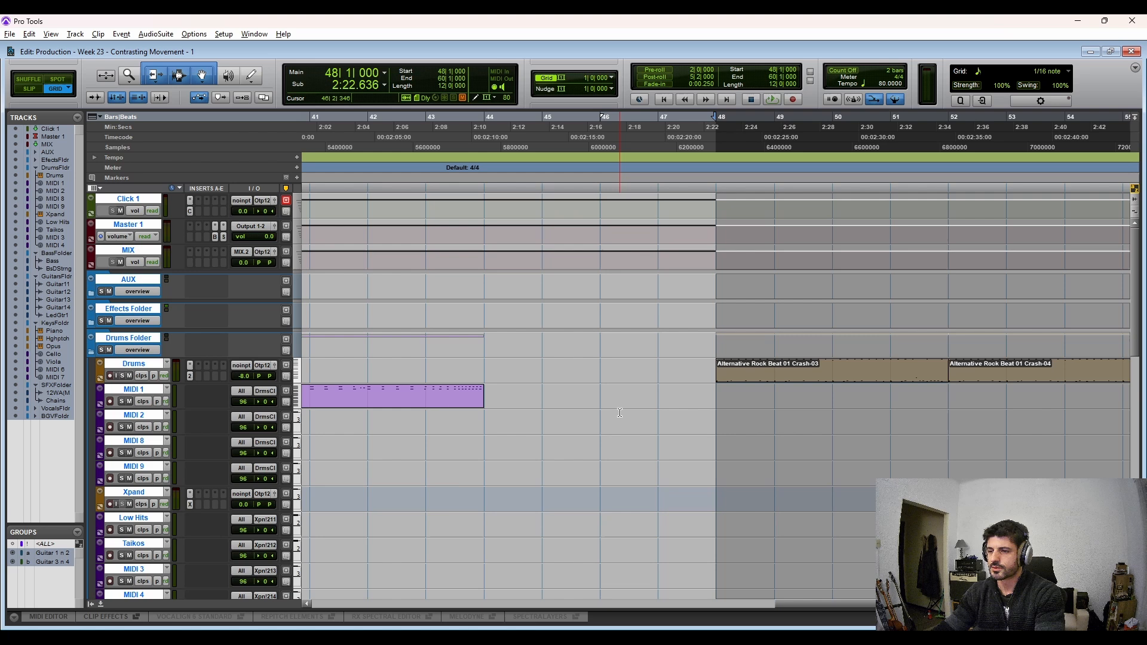
{"action": "scroll", "coordinate": [621, 420], "scroll_direction": "down", "scroll_amount": 2}
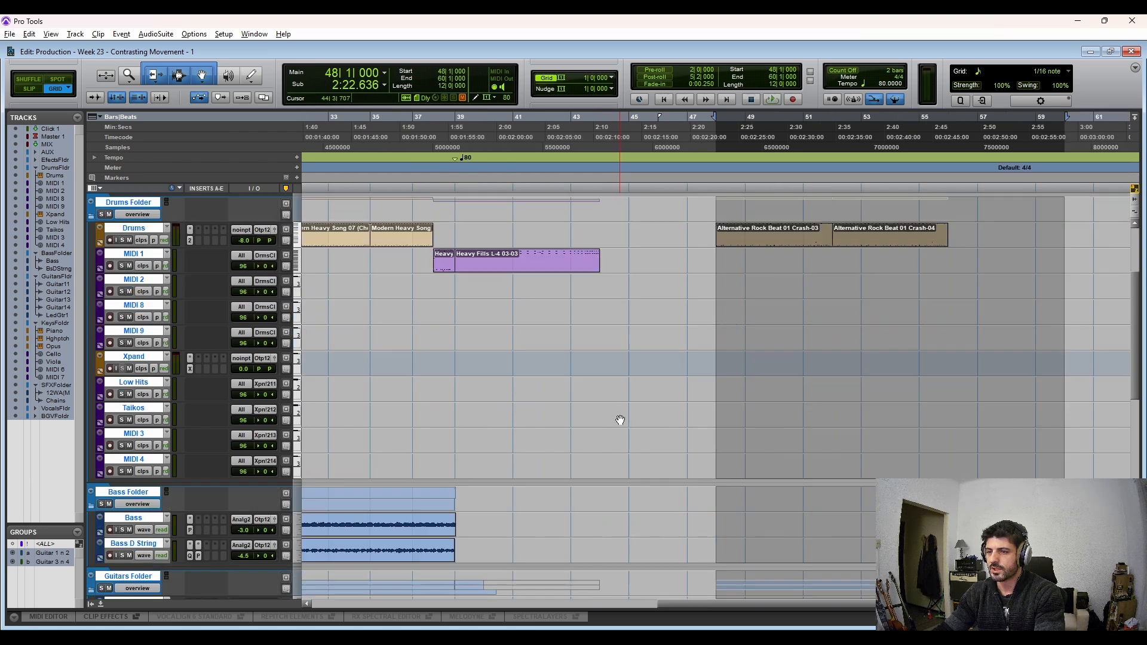
{"action": "scroll", "coordinate": [620, 420], "scroll_direction": "down", "scroll_amount": 6}
{"action": "left_click_drag", "start_coordinate": [546, 300], "coordinate": [668, 295]}
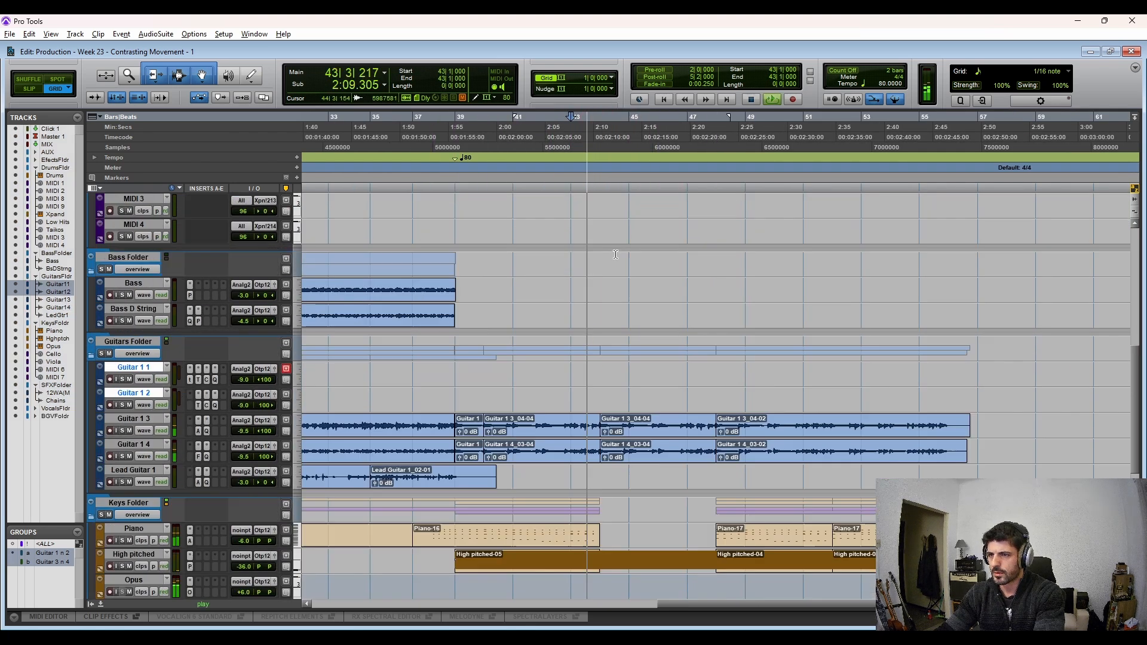
Step: Move the Heavy Fills clip on MIDI 1 to bars 43 to 48 and play the passage across the guitar and keys tracks
{"action": "scroll", "coordinate": [629, 280], "scroll_direction": "up", "scroll_amount": 6}
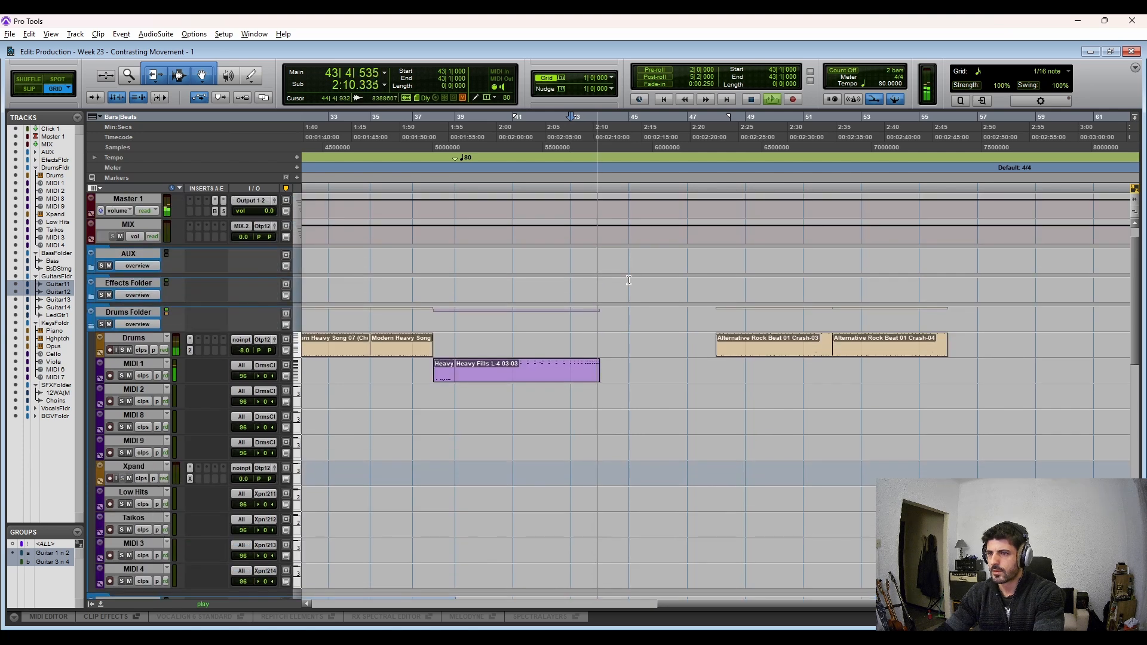
{"action": "left_click_drag", "start_coordinate": [541, 377], "coordinate": [657, 377]}
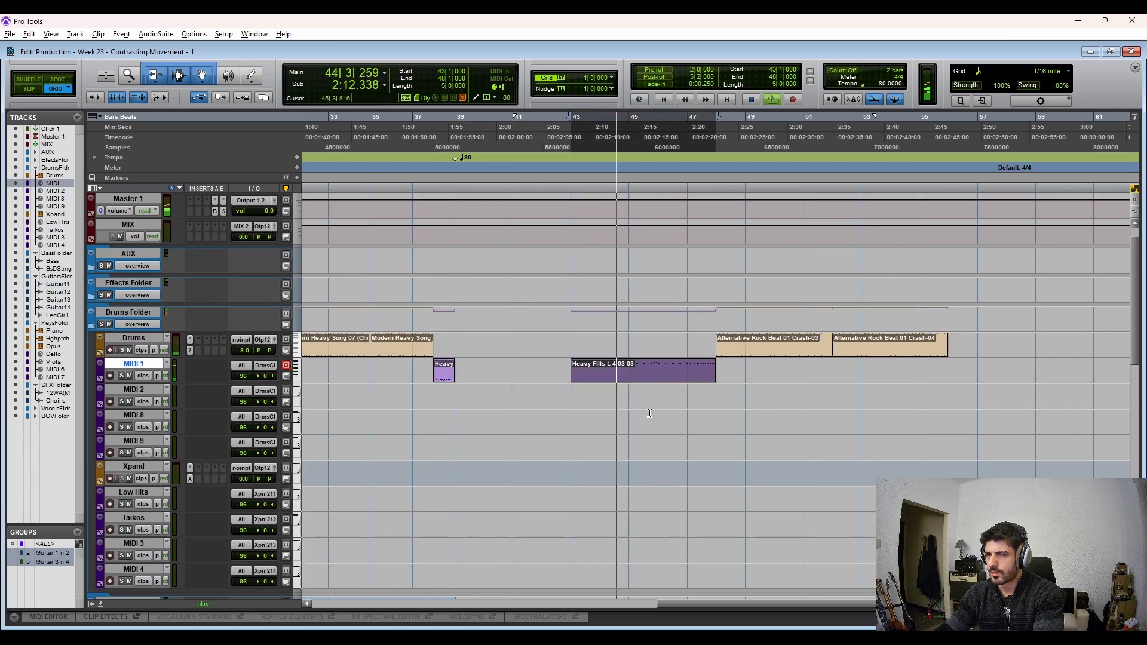
{"action": "scroll", "coordinate": [648, 413], "scroll_direction": "down", "scroll_amount": 5}
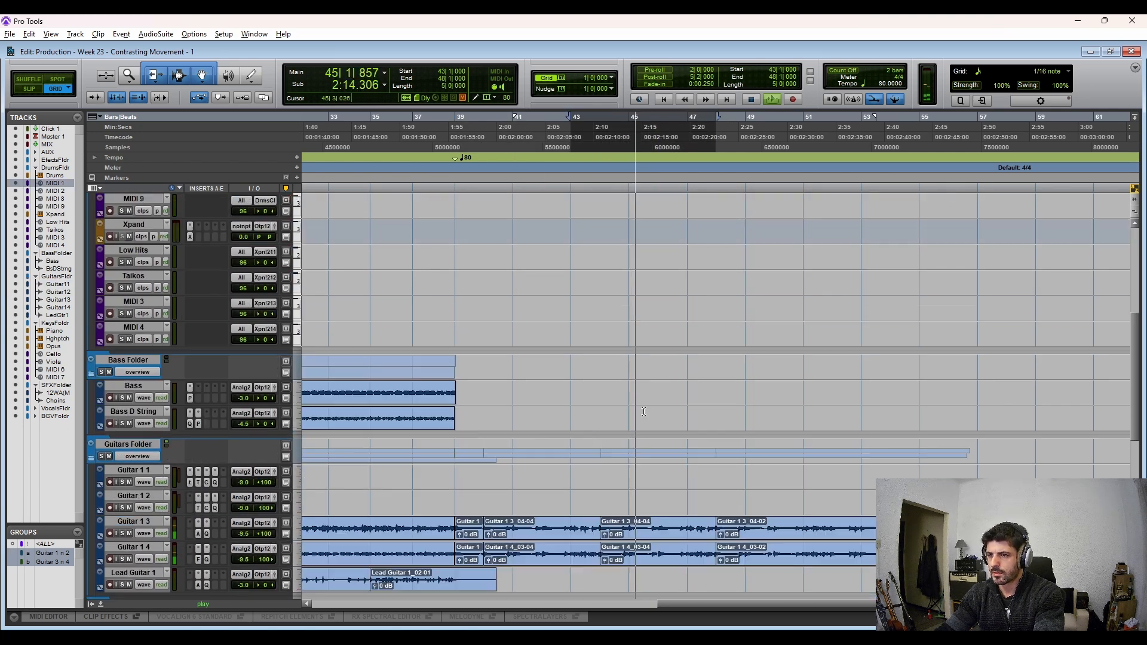
{"action": "scroll", "coordinate": [644, 411], "scroll_direction": "up", "scroll_amount": 5}
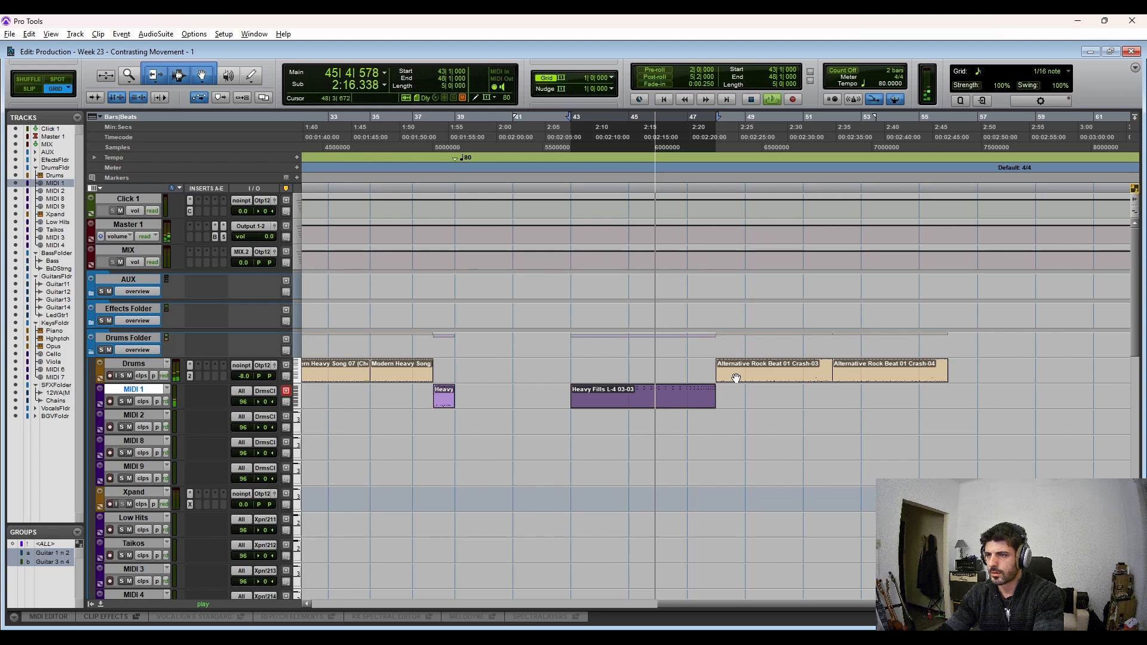
{"action": "scroll", "coordinate": [688, 422], "scroll_direction": "down", "scroll_amount": 10}
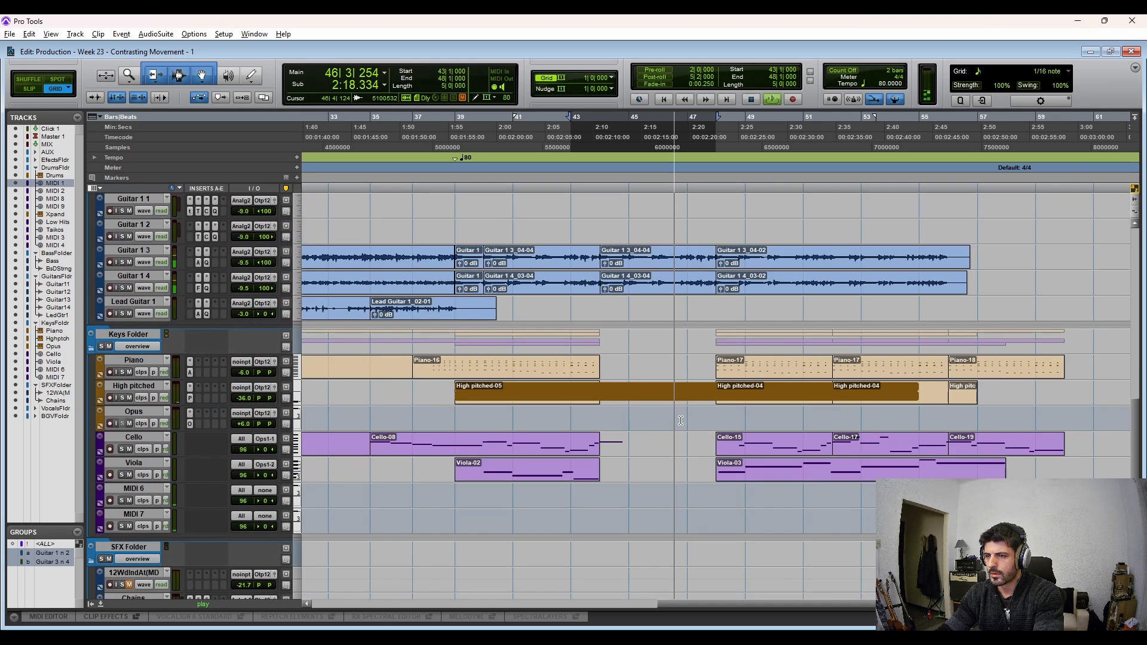
{"action": "key", "text": "space"}
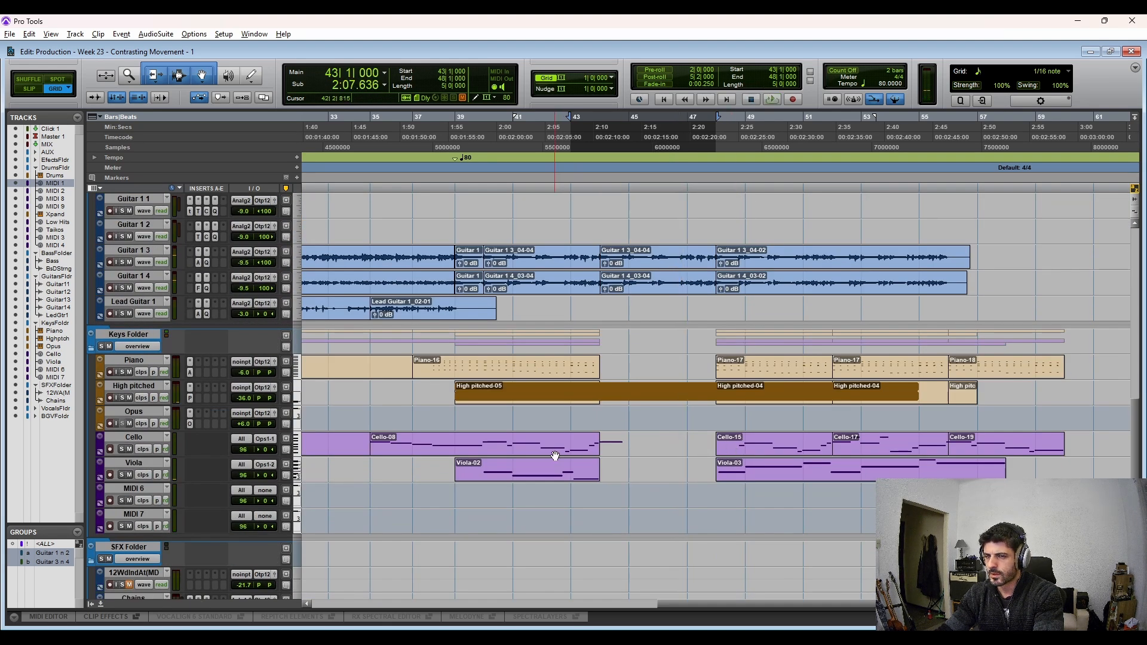
Step: Copy the cello and viola parts from bars 48 to 52 into the gap at bar 44
{"action": "left_click", "coordinate": [765, 453]}
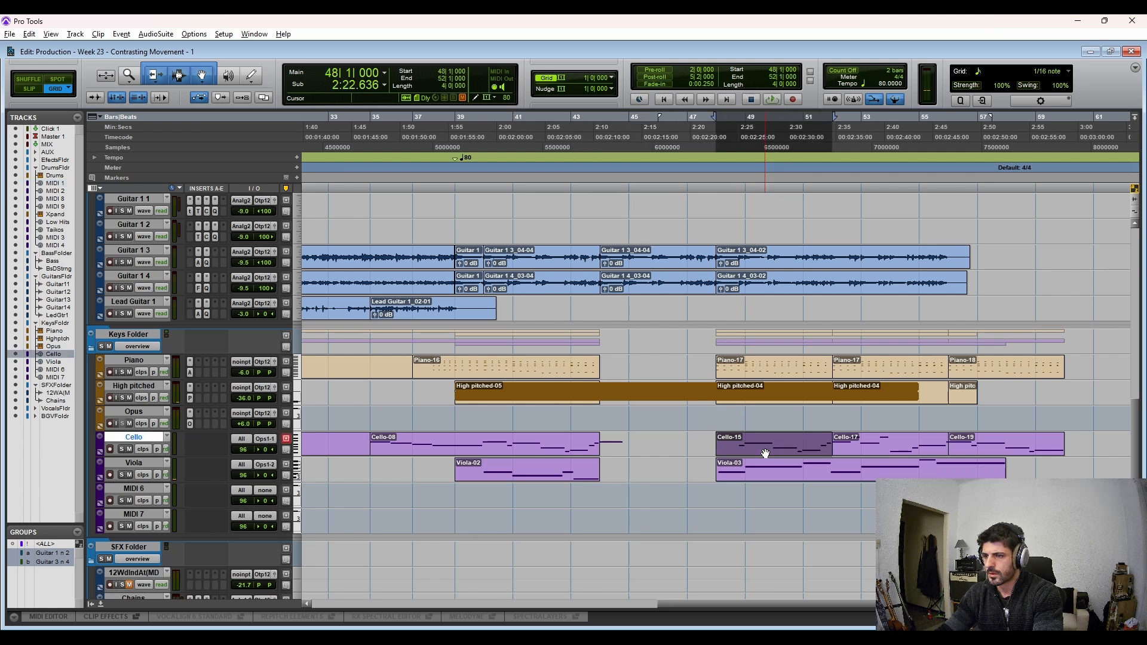
{"action": "left_click_drag", "start_coordinate": [760, 452], "coordinate": [643, 452]}
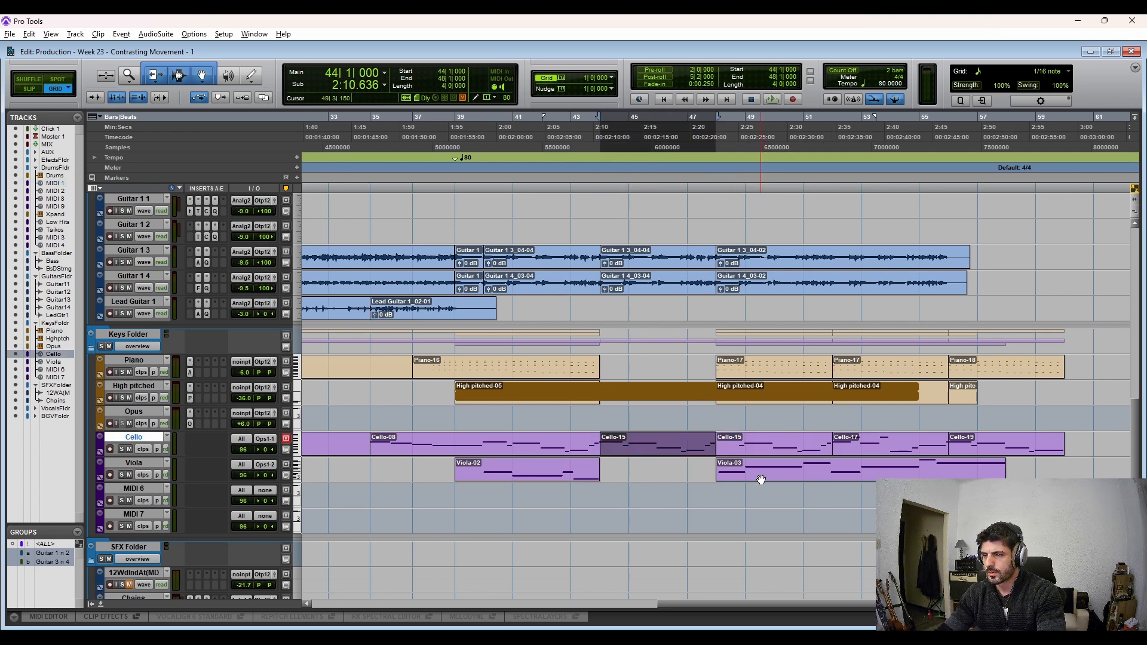
{"action": "left_click_drag", "start_coordinate": [840, 475], "coordinate": [721, 473]}
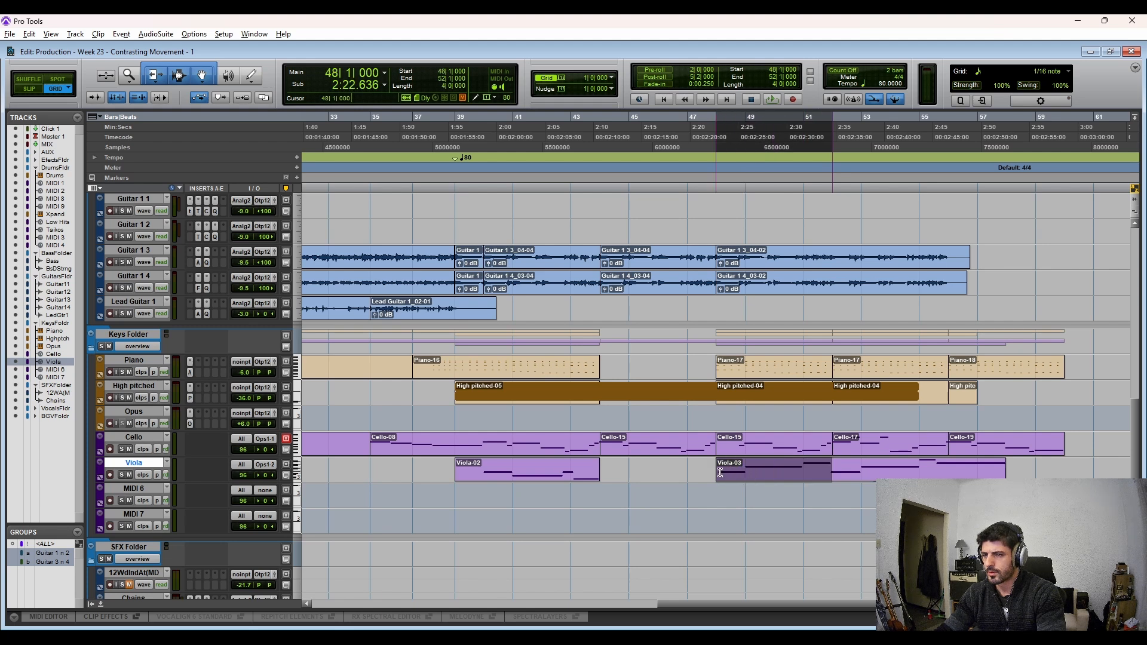
{"action": "left_click", "coordinate": [601, 467]}
{"action": "key", "text": "ctrl+v"}
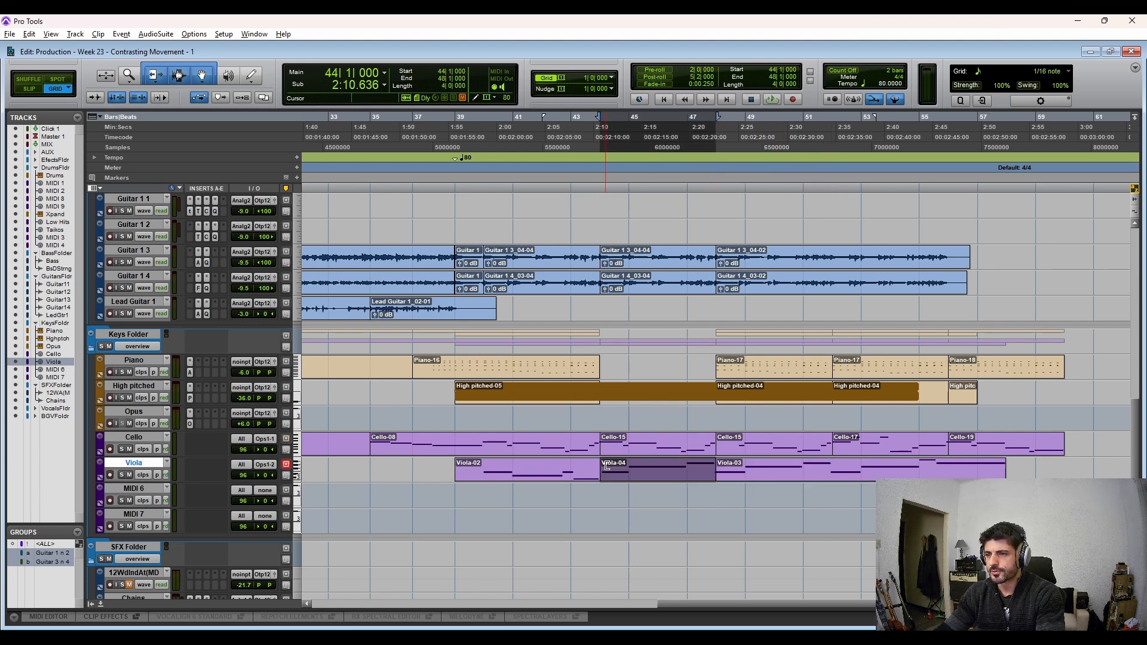
Step: Open the MIDI 1 Heavy Fills clip in the MIDI Editor and adjust the velocities of its bar 47 notes
{"action": "left_click", "coordinate": [454, 230]}
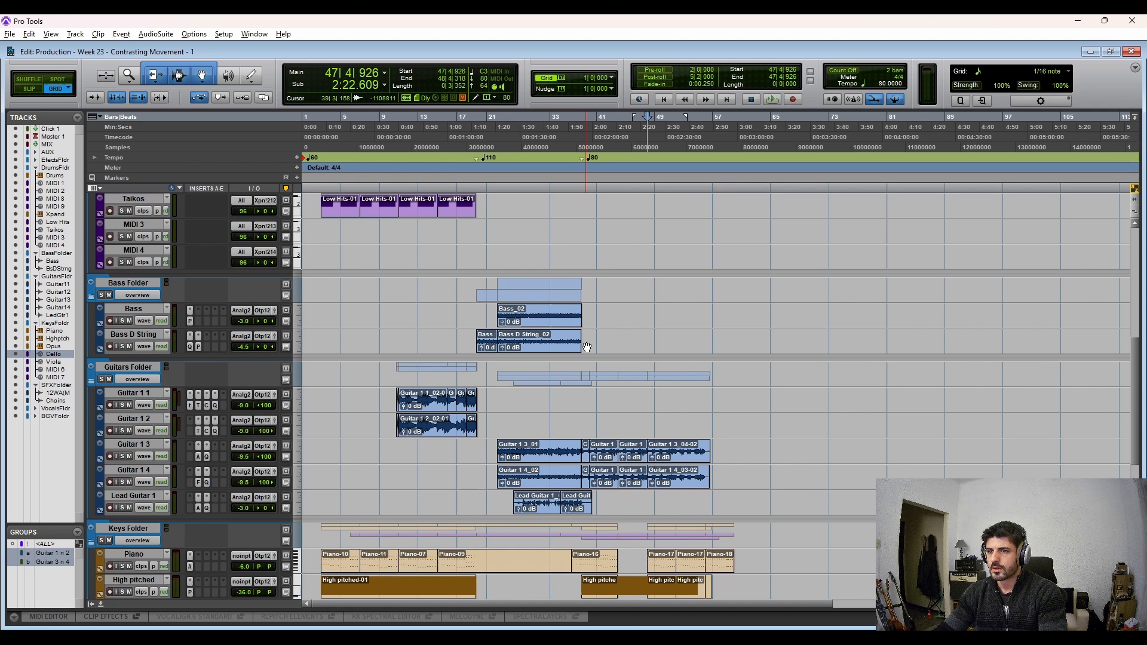
{"action": "scroll", "coordinate": [586, 348], "scroll_direction": "up", "scroll_amount": 10}
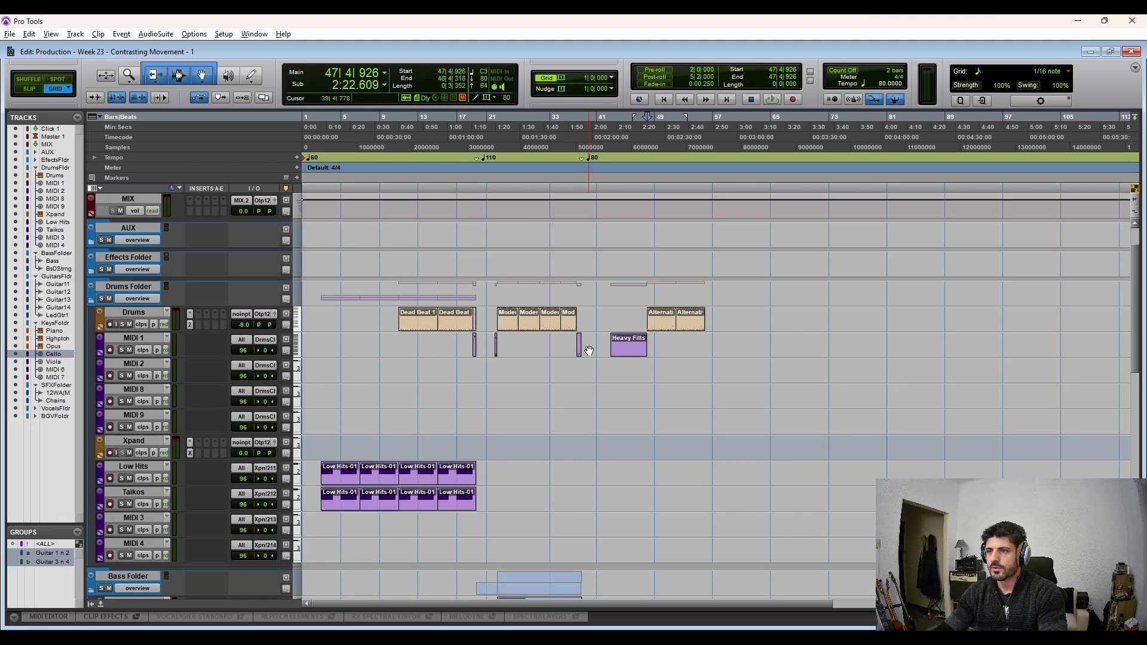
{"action": "scroll", "coordinate": [505, 422], "scroll_direction": "down", "scroll_amount": 3}
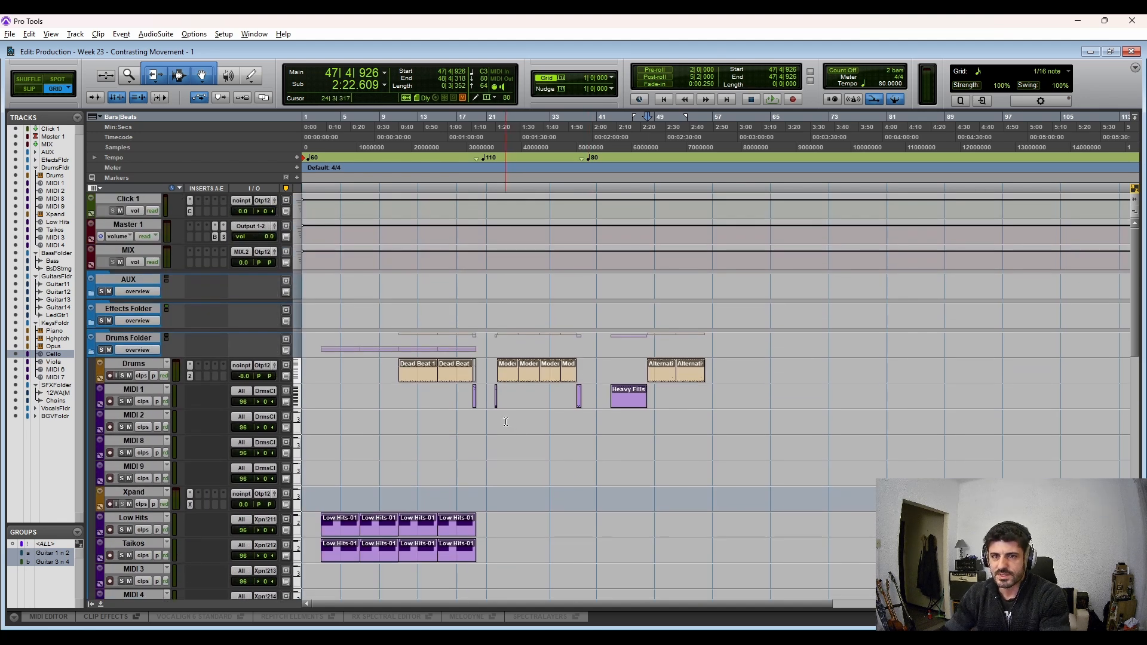
{"action": "scroll", "coordinate": [574, 356], "scroll_direction": "down", "scroll_amount": 3}
{"action": "scroll", "coordinate": [603, 335], "scroll_direction": "up", "scroll_amount": 4}
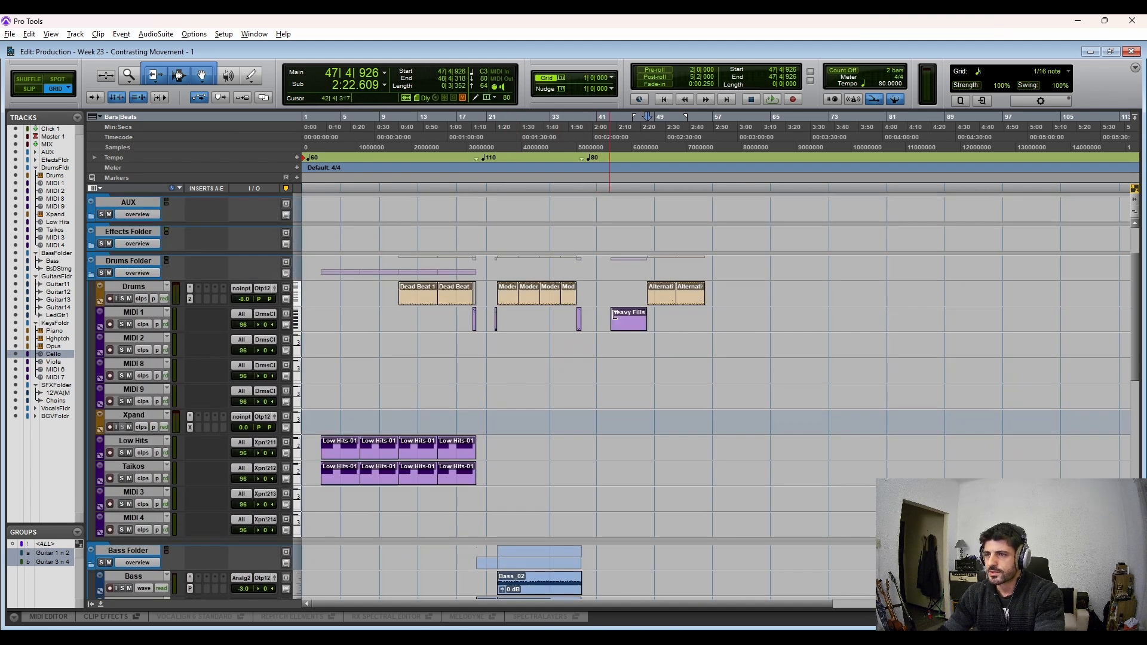
{"action": "left_click", "coordinate": [629, 334]}
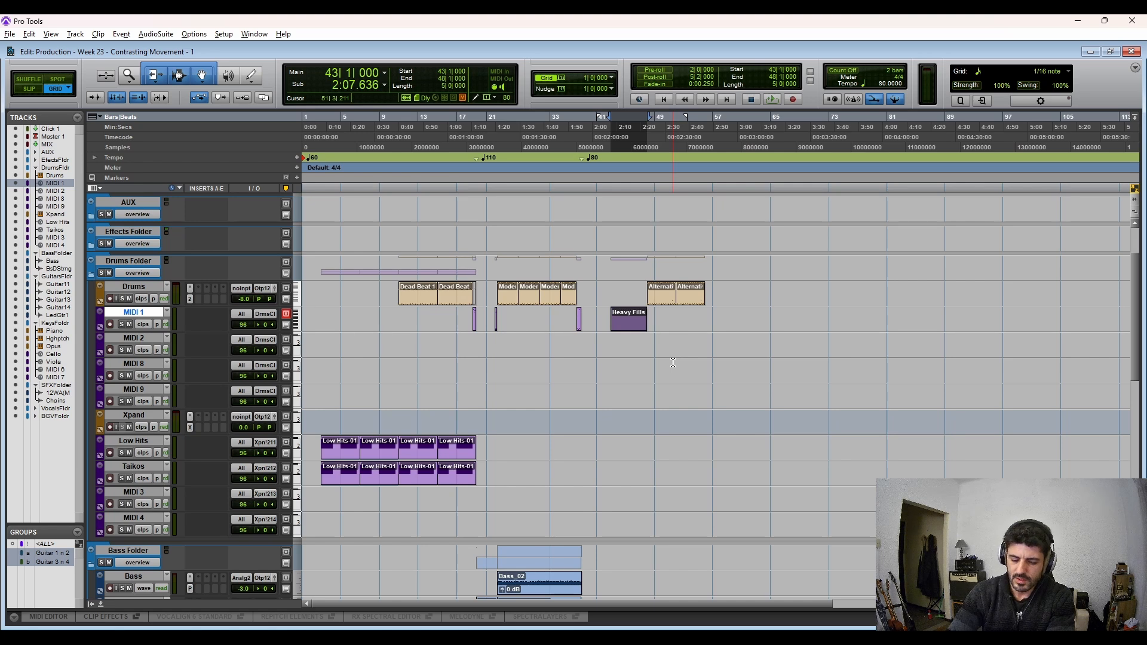
{"action": "key", "text": "super+equal"}
{"action": "left_click", "coordinate": [731, 491]}
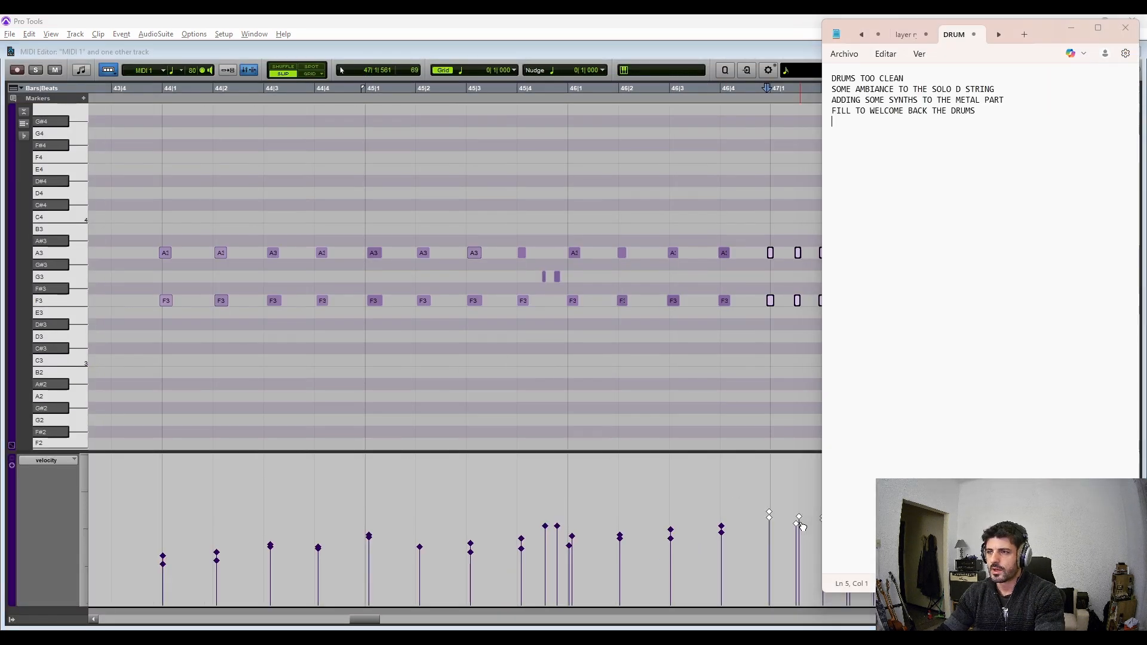
{"action": "left_click", "coordinate": [797, 529]}
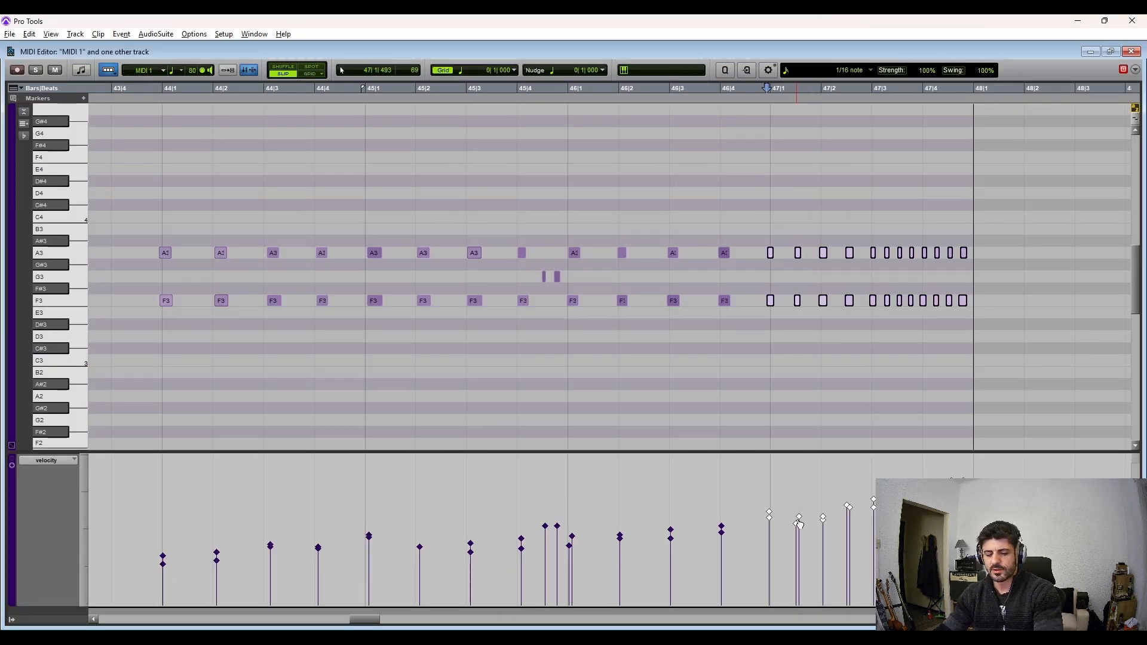
{"action": "left_click", "coordinate": [1135, 54]}
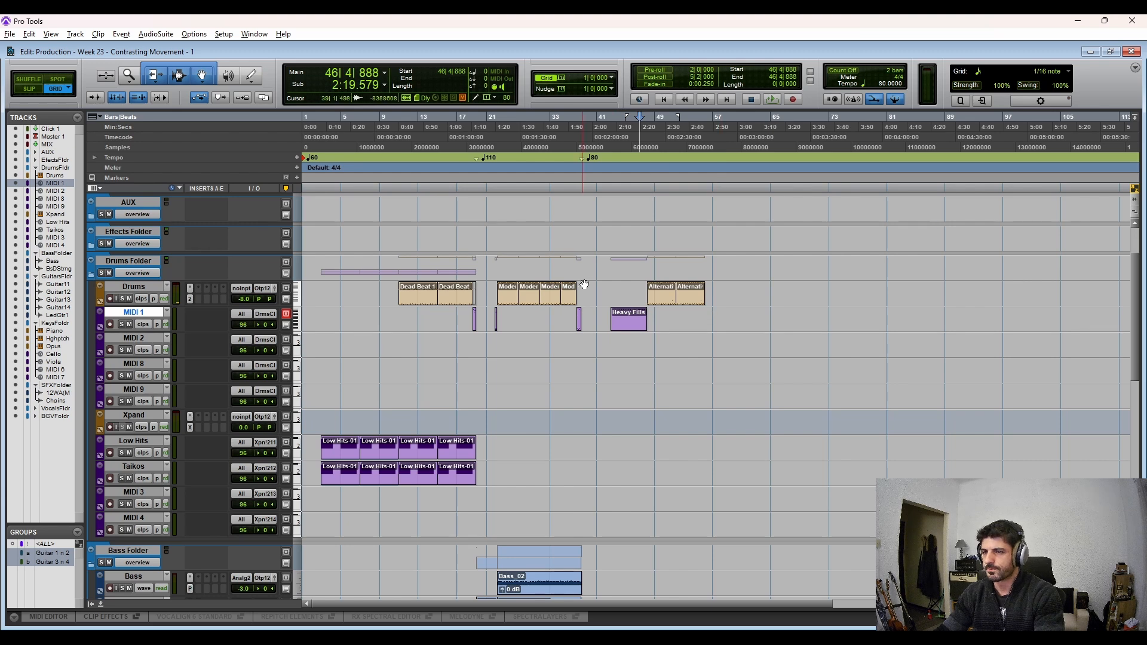
Step: Replace the drum clips from bar 48 with the Modern Heavy Song 07 (Chorus 1) beat and duplicate it at bar 52
{"action": "left_click", "coordinate": [605, 290]}
{"action": "scroll", "coordinate": [608, 329], "scroll_direction": "down", "scroll_amount": 8}
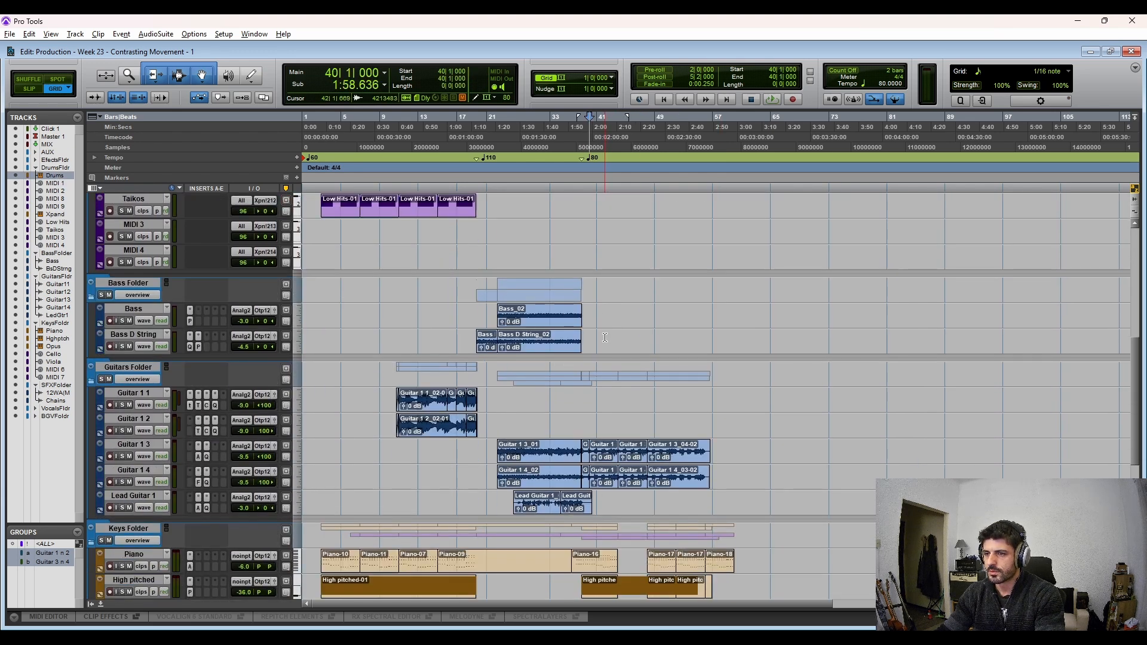
{"action": "scroll", "coordinate": [603, 341], "scroll_direction": "up", "scroll_amount": 6}
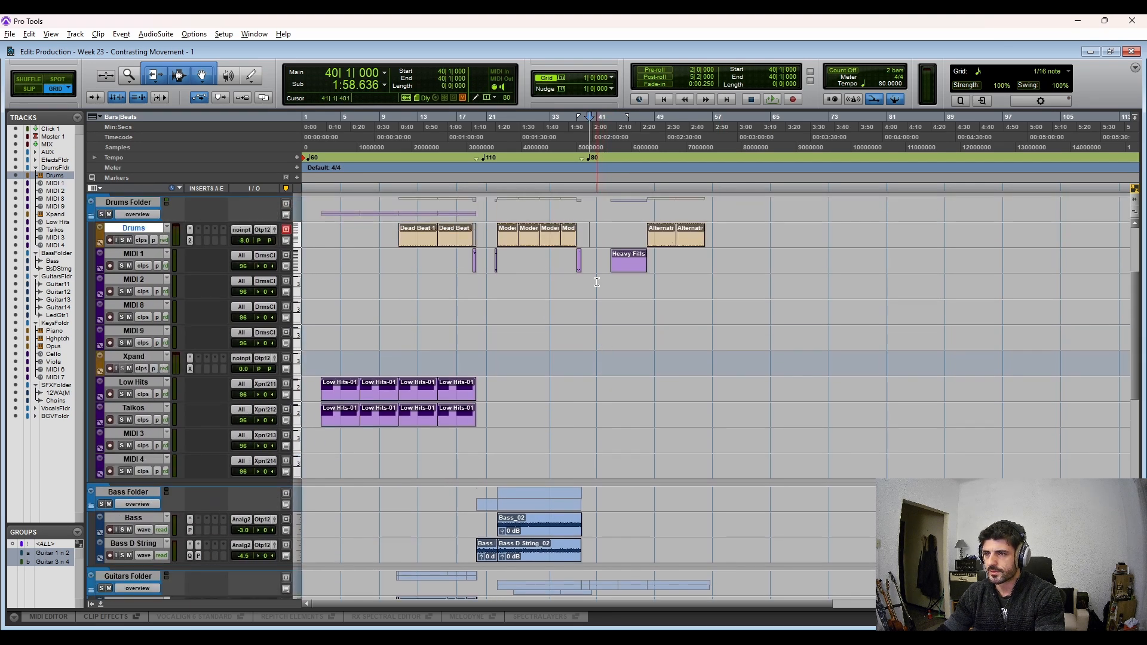
{"action": "scroll", "coordinate": [651, 284], "scroll_direction": "up", "scroll_amount": 3}
{"action": "left_click", "coordinate": [190, 351]}
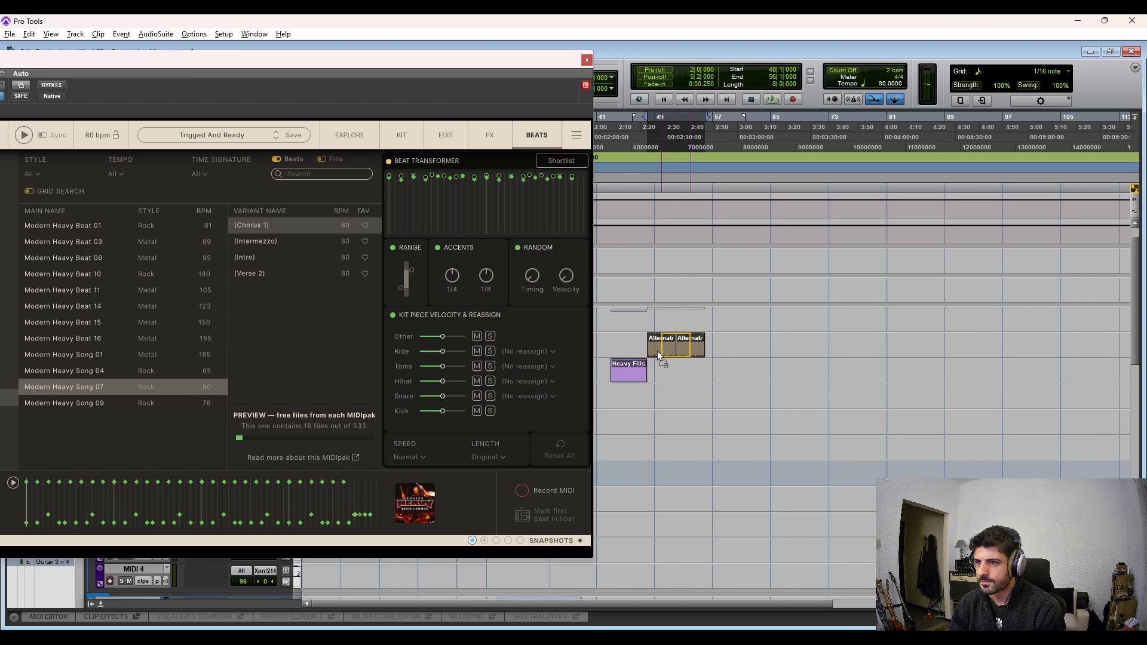
{"action": "left_click_drag", "start_coordinate": [657, 352], "coordinate": [653, 351]}
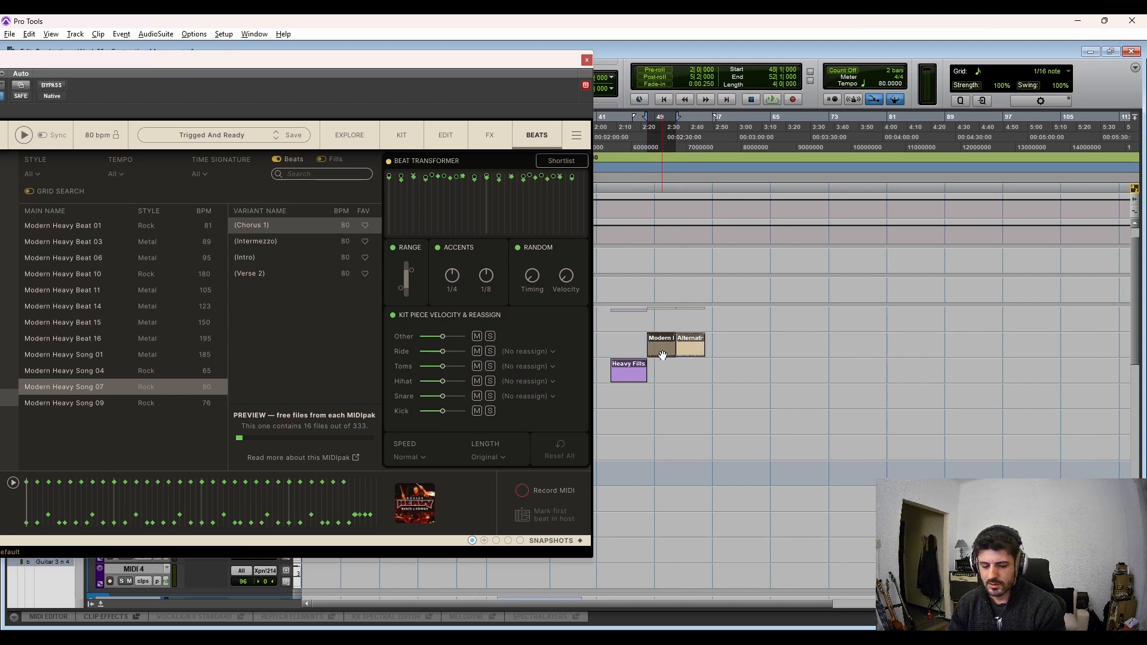
{"action": "key", "text": "ctrl+d"}
{"action": "left_click", "coordinate": [587, 61]}
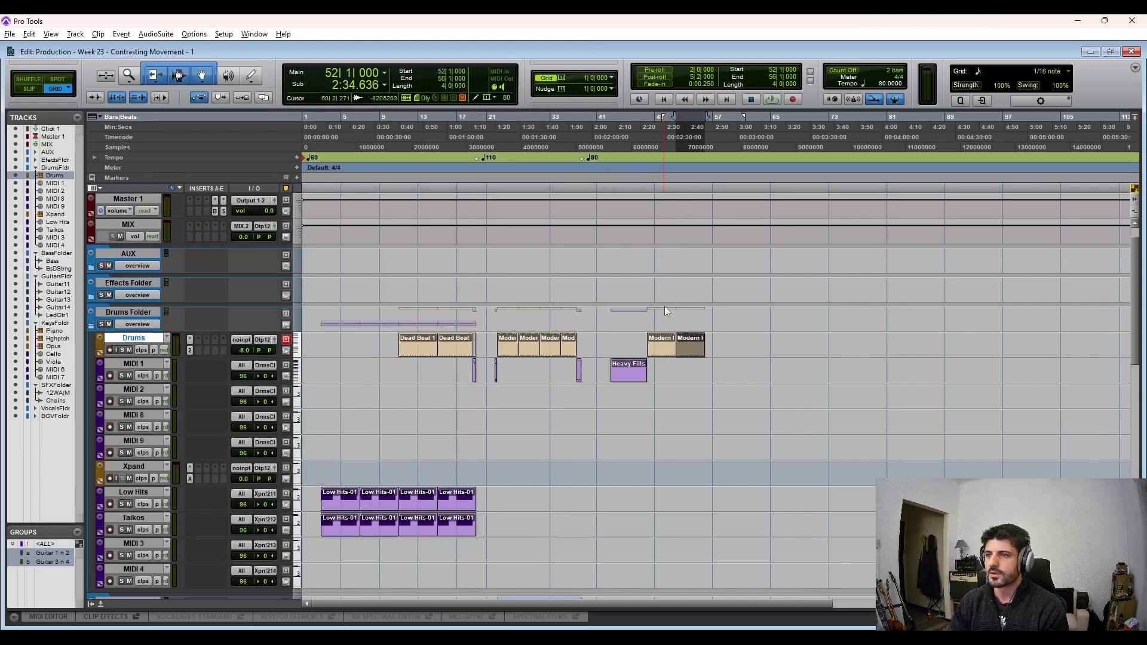
Step: Play the drum transition from bar 46, and add a one-bar MIDI 1 clip at bar 42 before the Heavy Fills clip
{"action": "left_click", "coordinate": [636, 338]}
{"action": "key", "text": "space"}
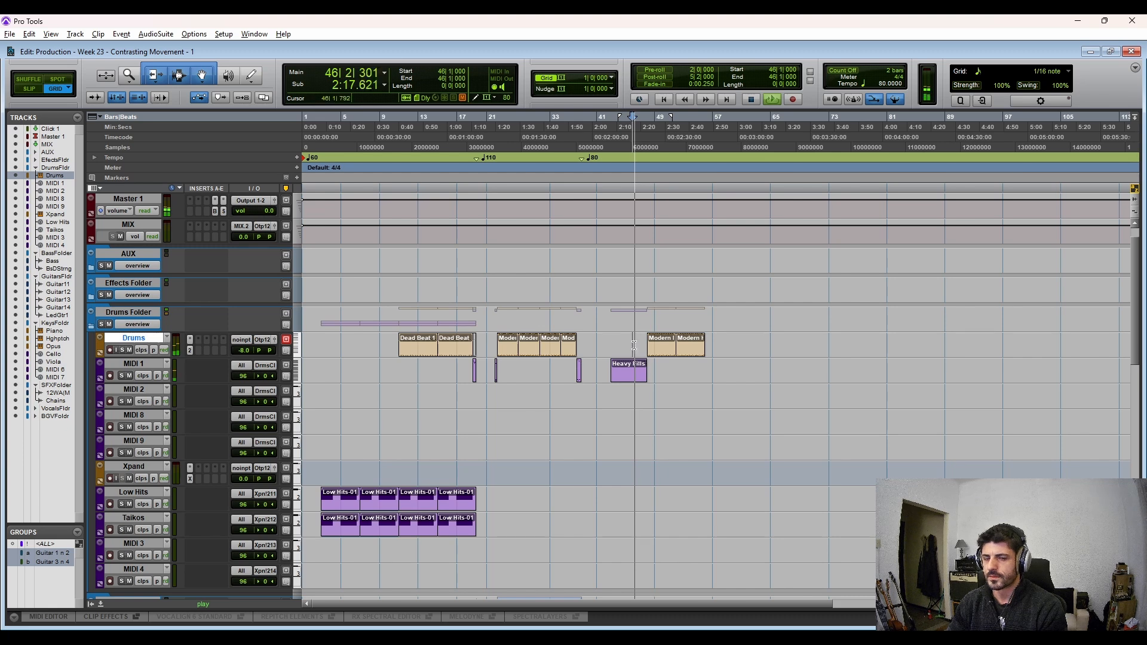
{"action": "scroll", "coordinate": [704, 446], "scroll_direction": "down", "scroll_amount": 4}
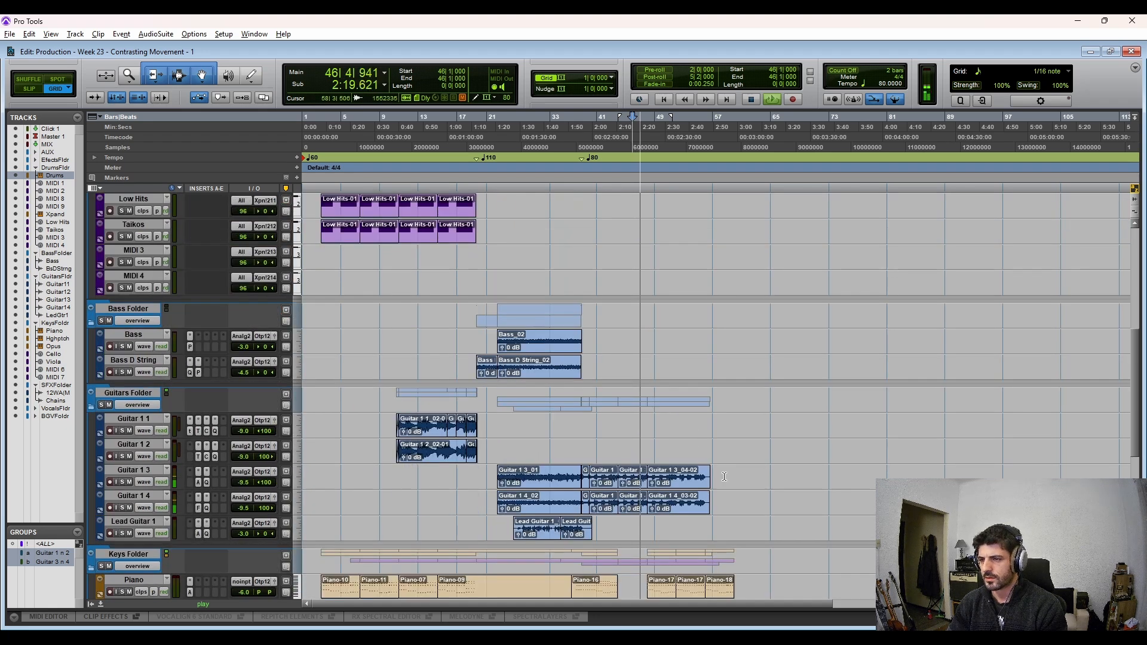
{"action": "key", "text": "t"}
{"action": "key", "text": "t"}
{"action": "key", "text": "t"}
{"action": "key", "text": "t"}
{"action": "key", "text": "r"}
{"action": "key", "text": "r"}
{"action": "key", "text": "r"}
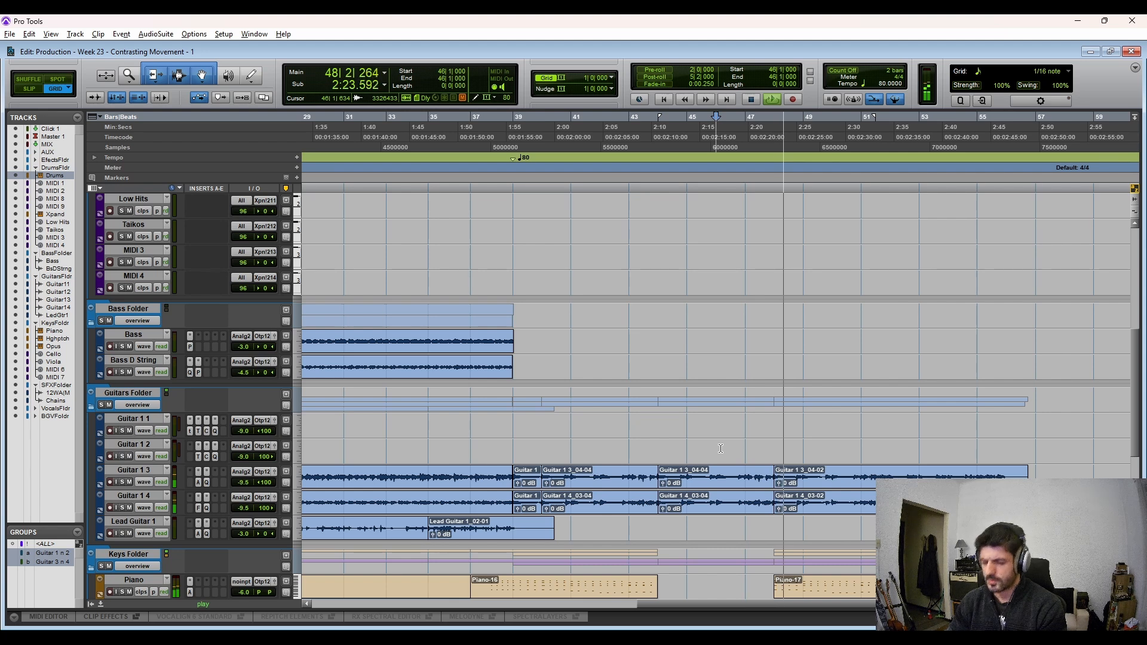
{"action": "scroll", "coordinate": [721, 449], "scroll_direction": "up", "scroll_amount": 3}
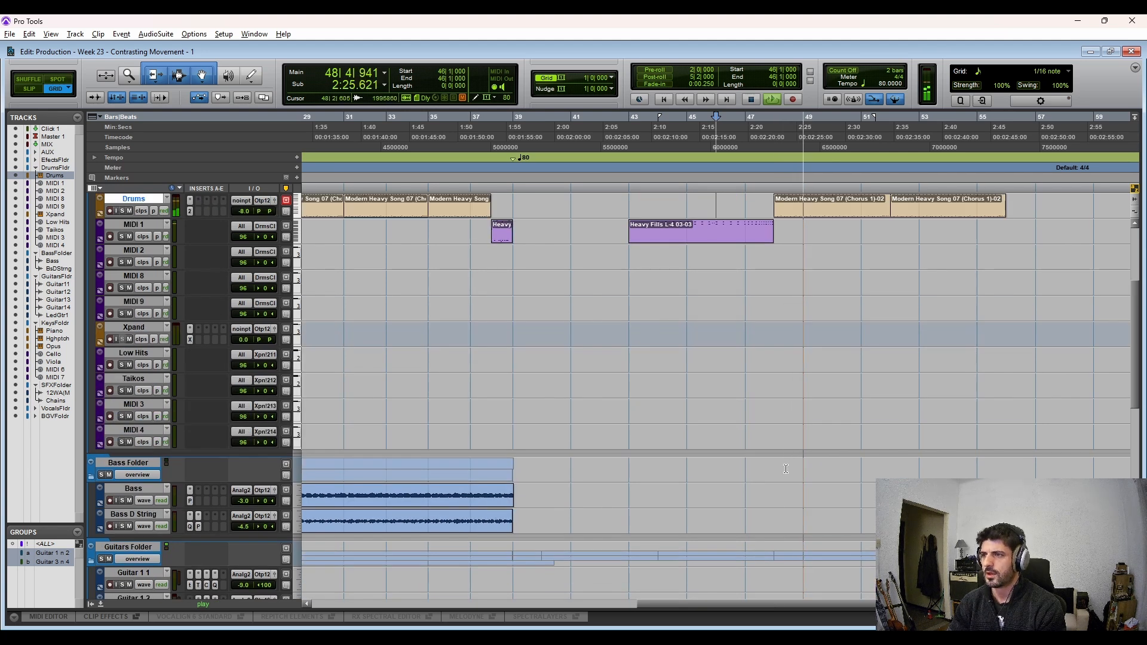
{"action": "left_click", "coordinate": [731, 235]}
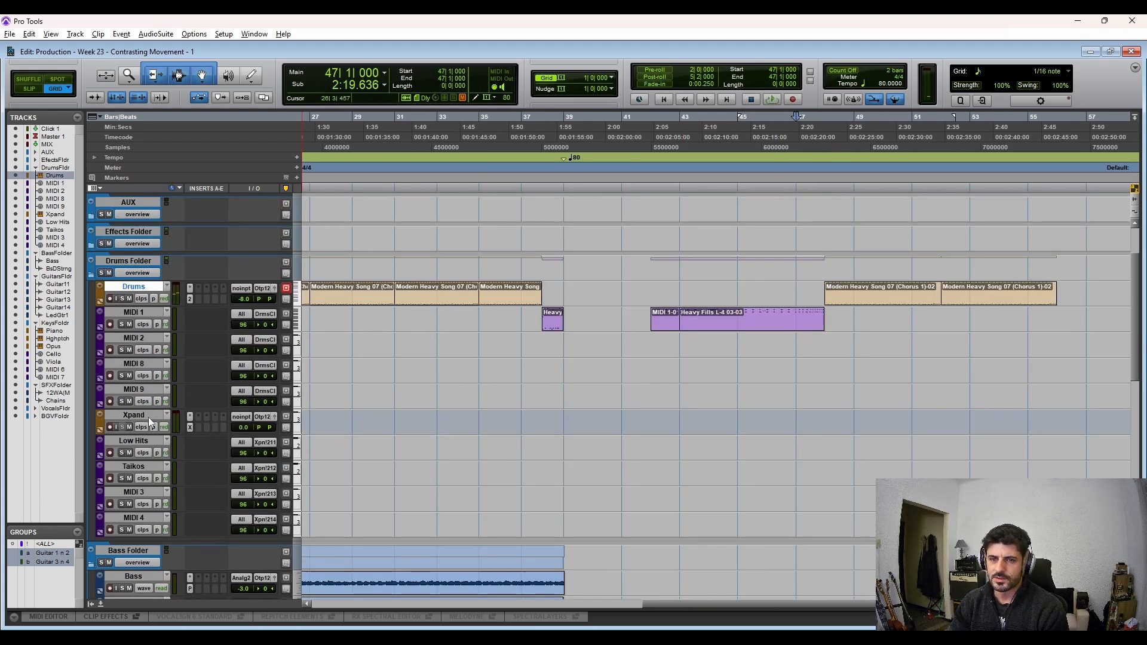
Step: Open the InTune tuner on the Bass track, record a bass part from bar 48, and play it back
{"action": "scroll", "coordinate": [148, 418], "scroll_direction": "down", "scroll_amount": 4}
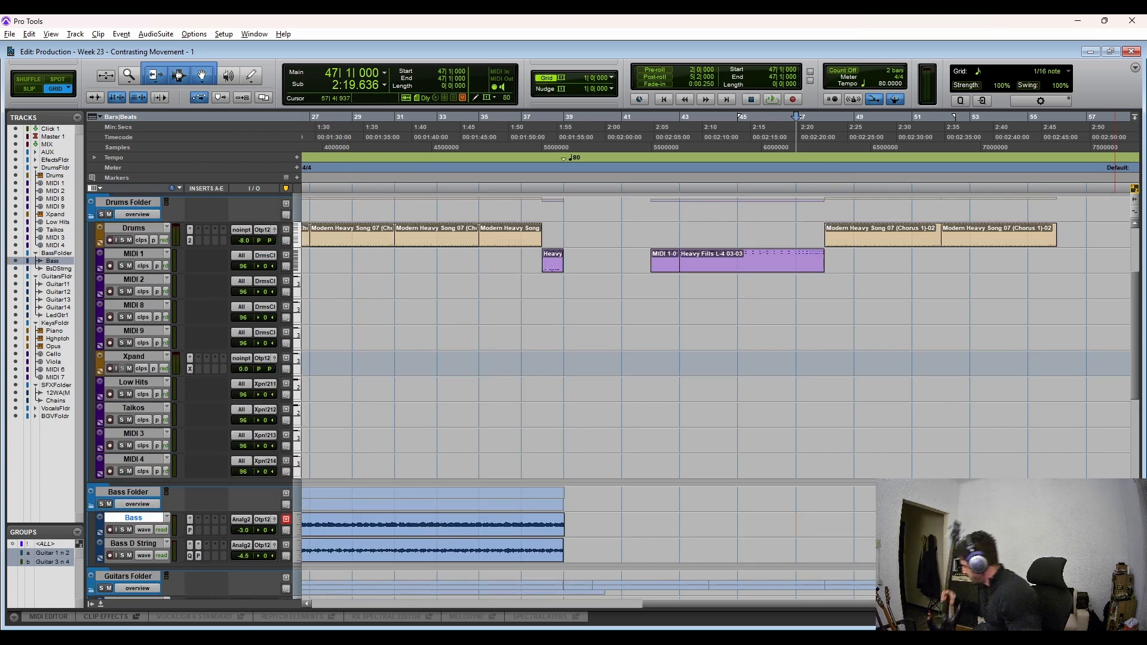
{"action": "left_click", "coordinate": [198, 519]}
{"action": "mouse_move", "coordinate": [227, 564]}
{"action": "mouse_move", "coordinate": [310, 564]}
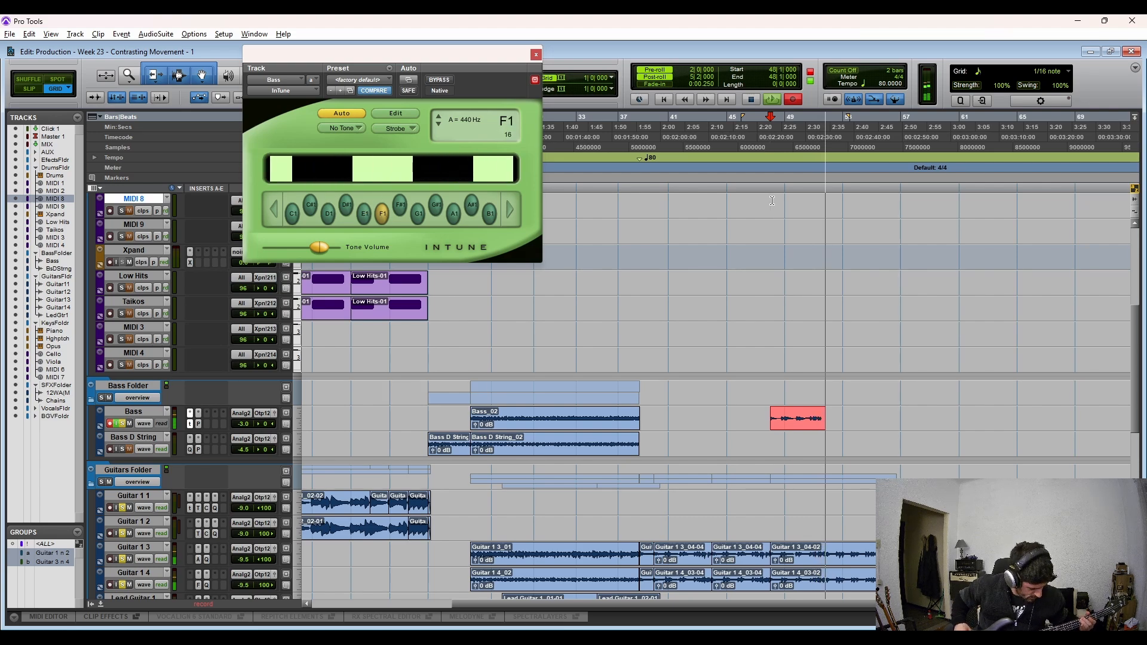
{"action": "key", "text": "space"}
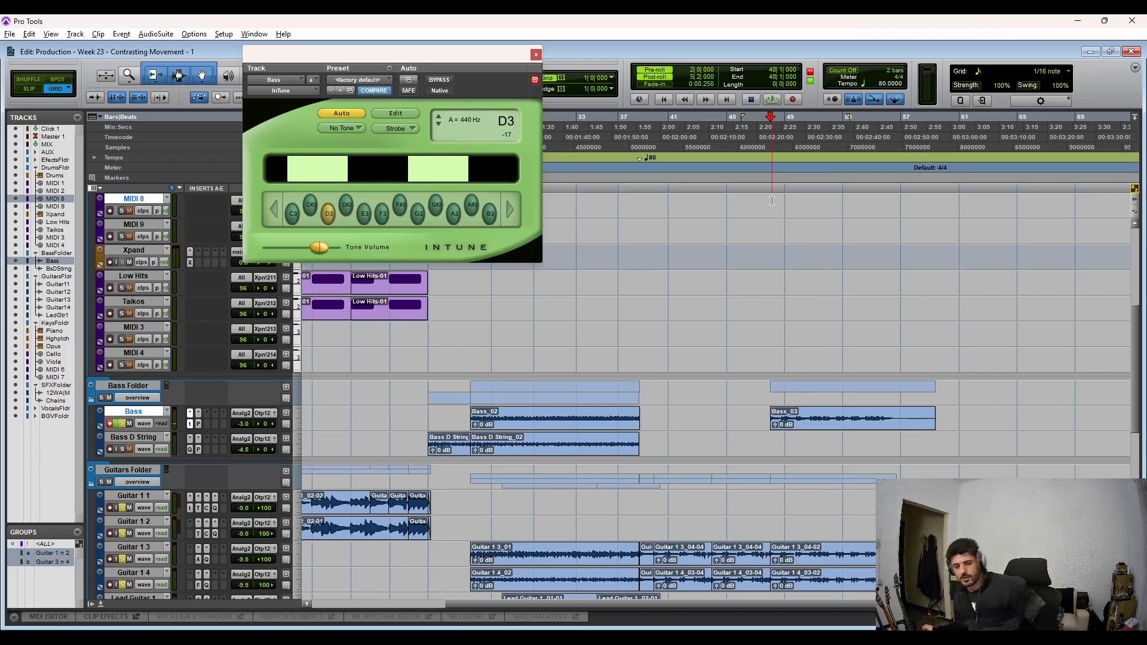
{"action": "key", "text": "space"}
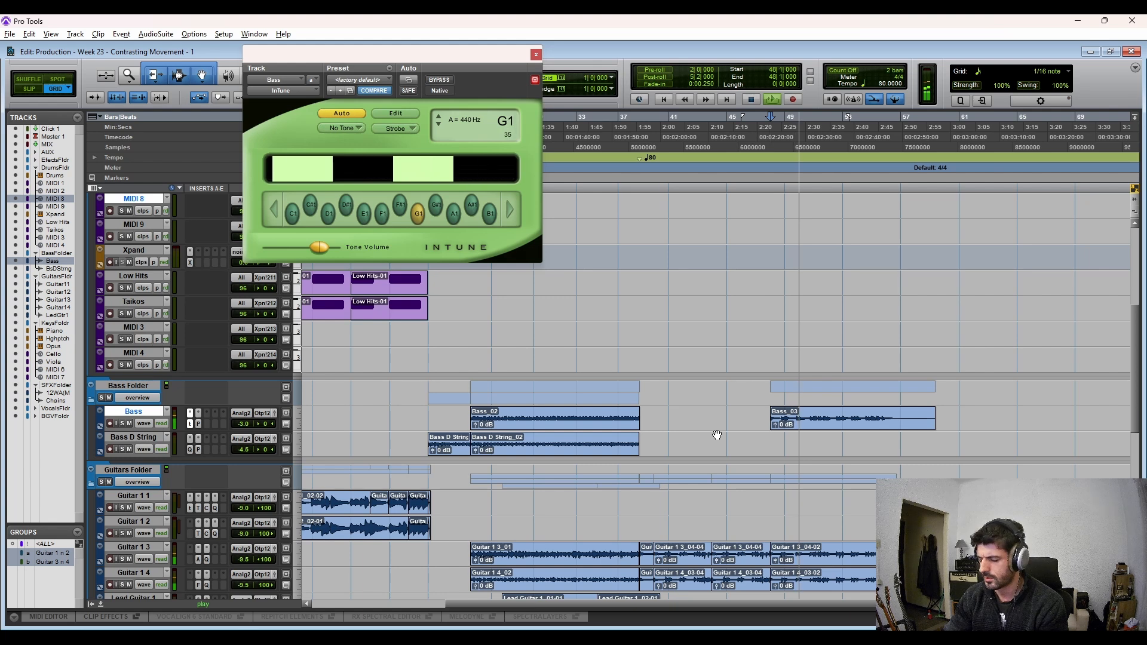
Step: In Slip mode, split the Bass clip before the late note in bar 48 and shift that note into time
{"action": "key", "text": "space"}
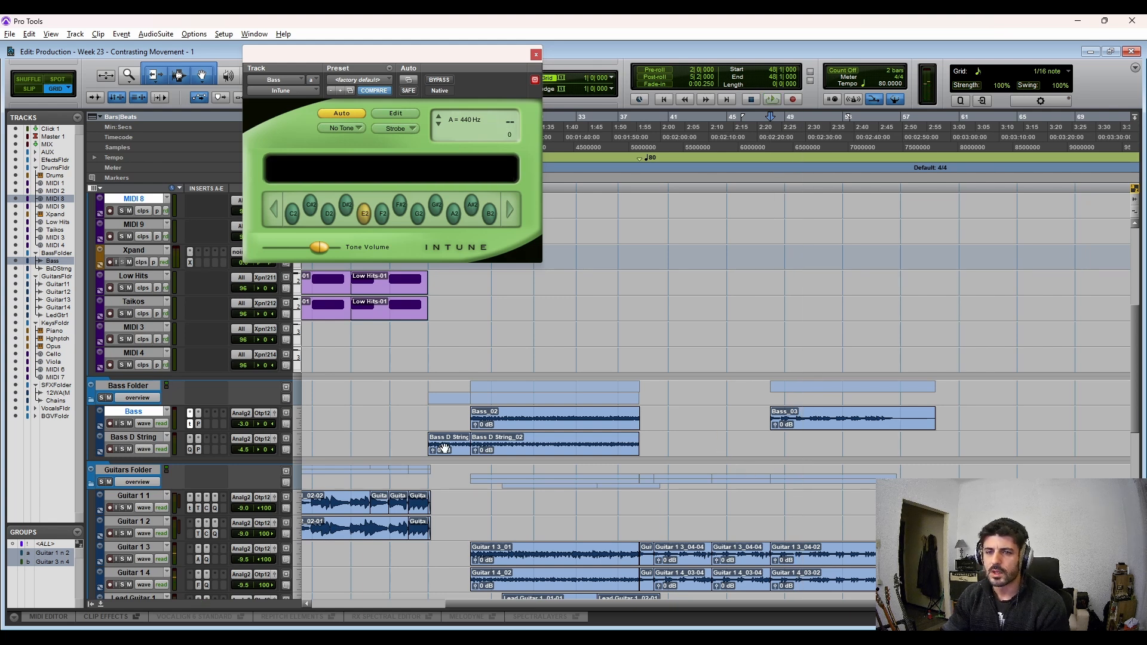
{"action": "key", "text": "t"}
{"action": "key", "text": "t"}
{"action": "key", "text": "t"}
{"action": "key", "text": "t"}
{"action": "key", "text": "t"}
{"action": "key", "text": "t"}
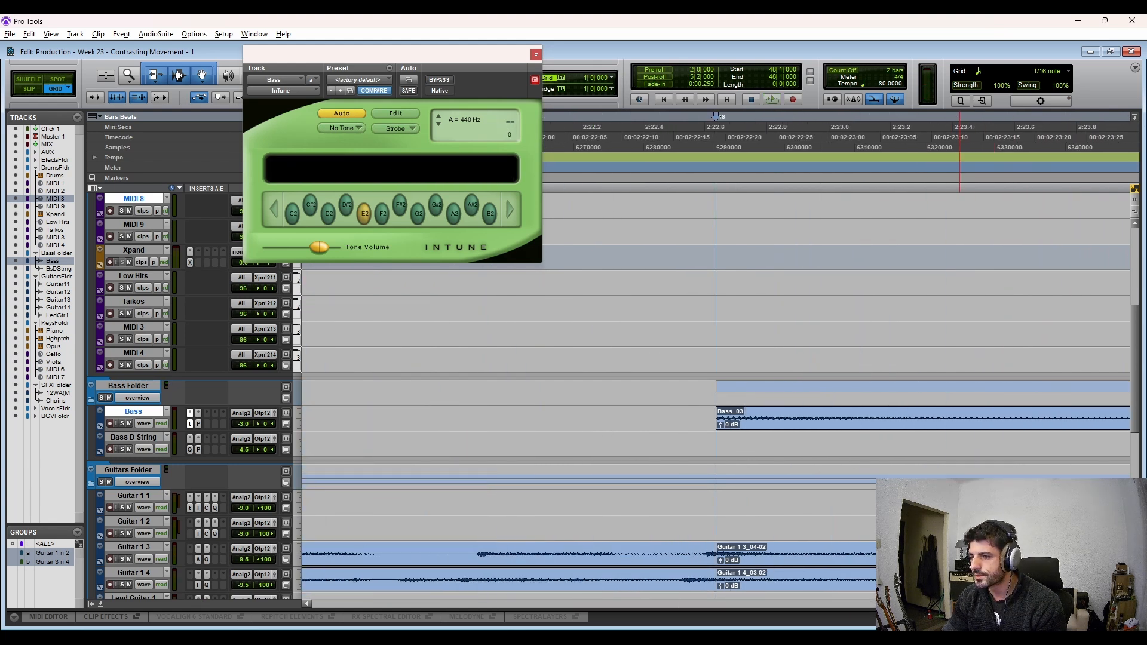
{"action": "scroll", "coordinate": [960, 420], "scroll_direction": "right", "scroll_amount": 5}
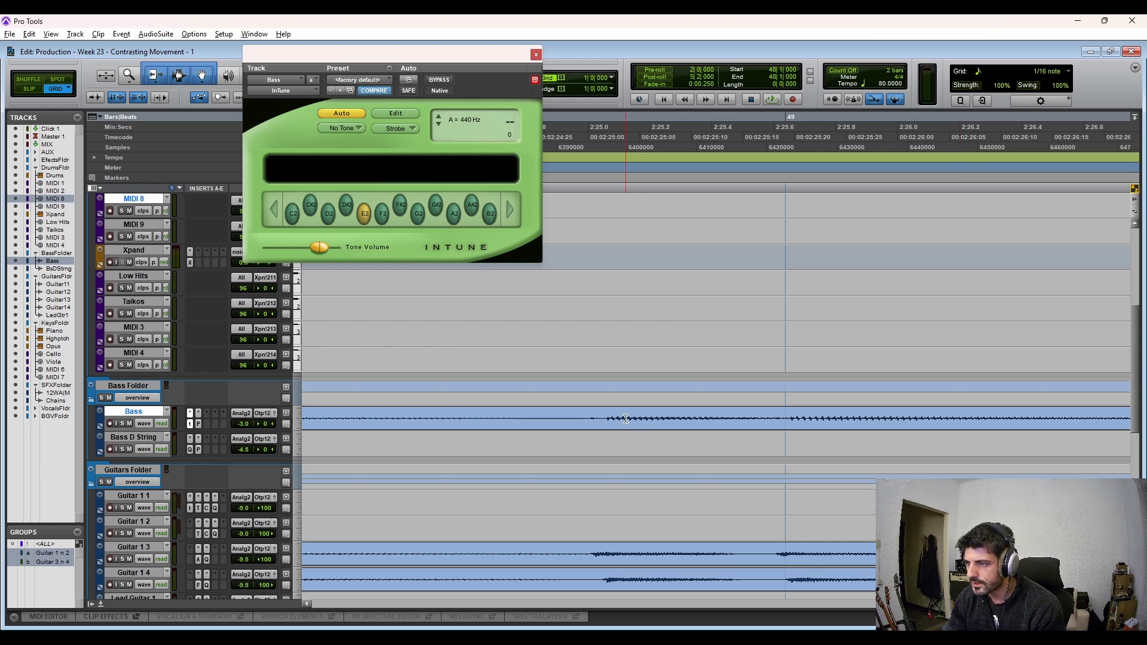
{"action": "key", "text": "F2"}
{"action": "left_click", "coordinate": [601, 413]}
{"action": "key", "text": "b"}
{"action": "left_click_drag", "start_coordinate": [656, 429], "coordinate": [646, 429]}
{"action": "key", "text": "r"}
{"action": "key", "text": "r"}
{"action": "key", "text": "r"}
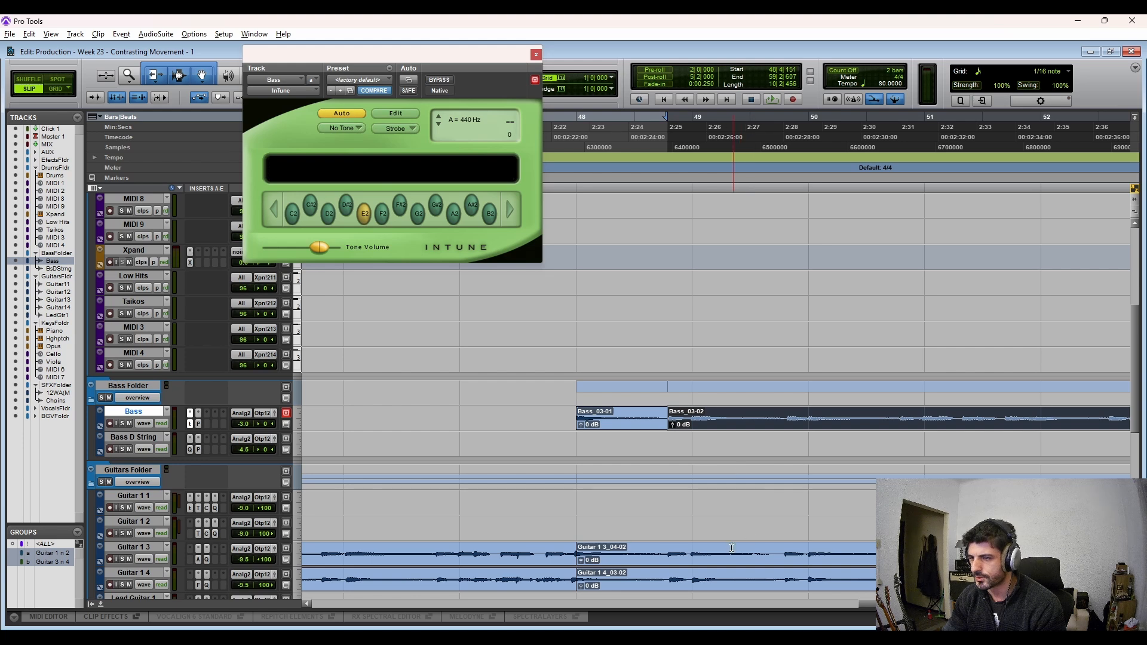
Step: Enlarge the Guitar 1 3 and Guitar 1 4 tracks at their bar 48 clips and suspend the edit groups
{"action": "left_click", "coordinate": [730, 552]}
{"action": "key", "text": "q"}
{"action": "left_click", "coordinate": [698, 583]}
{"action": "key", "text": "t"}
{"action": "key", "text": "t"}
{"action": "key", "text": "t"}
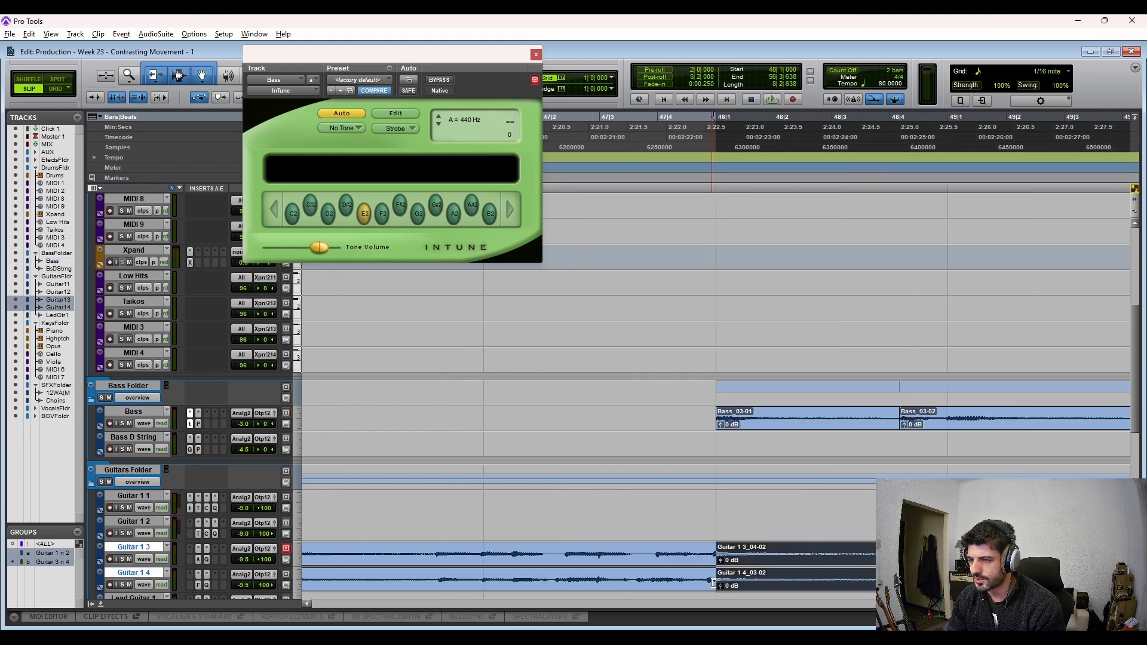
{"action": "key", "text": "r"}
{"action": "key", "text": "r"}
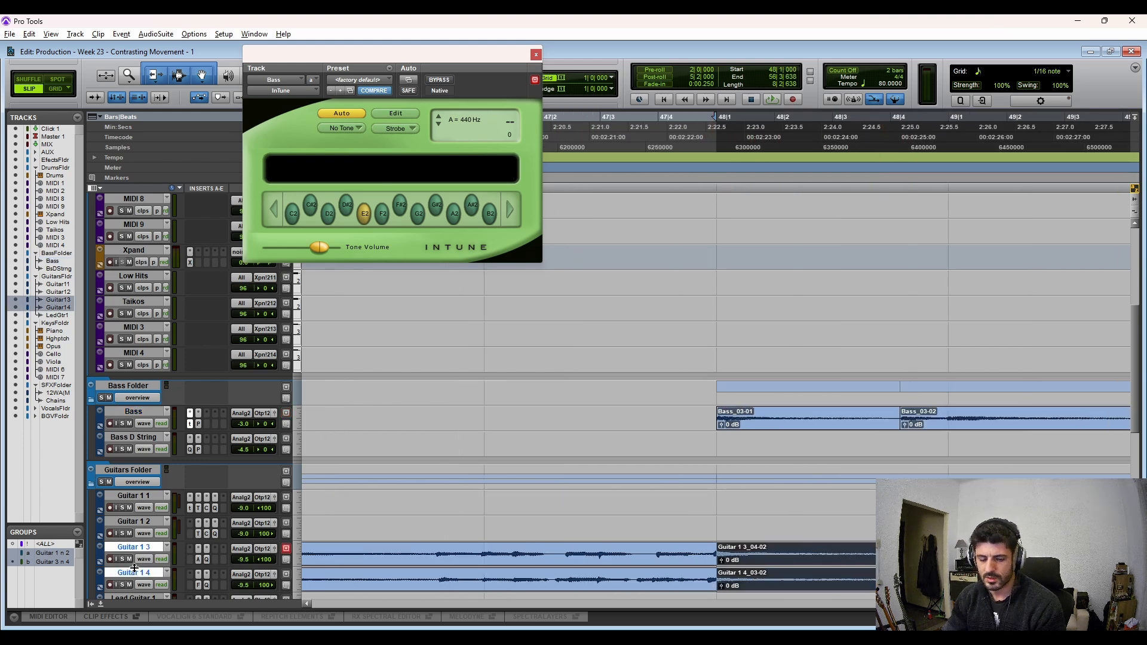
{"action": "key", "text": "e"}
{"action": "key", "text": "t"}
{"action": "key", "text": "t"}
{"action": "key", "text": "t"}
{"action": "key", "text": "t"}
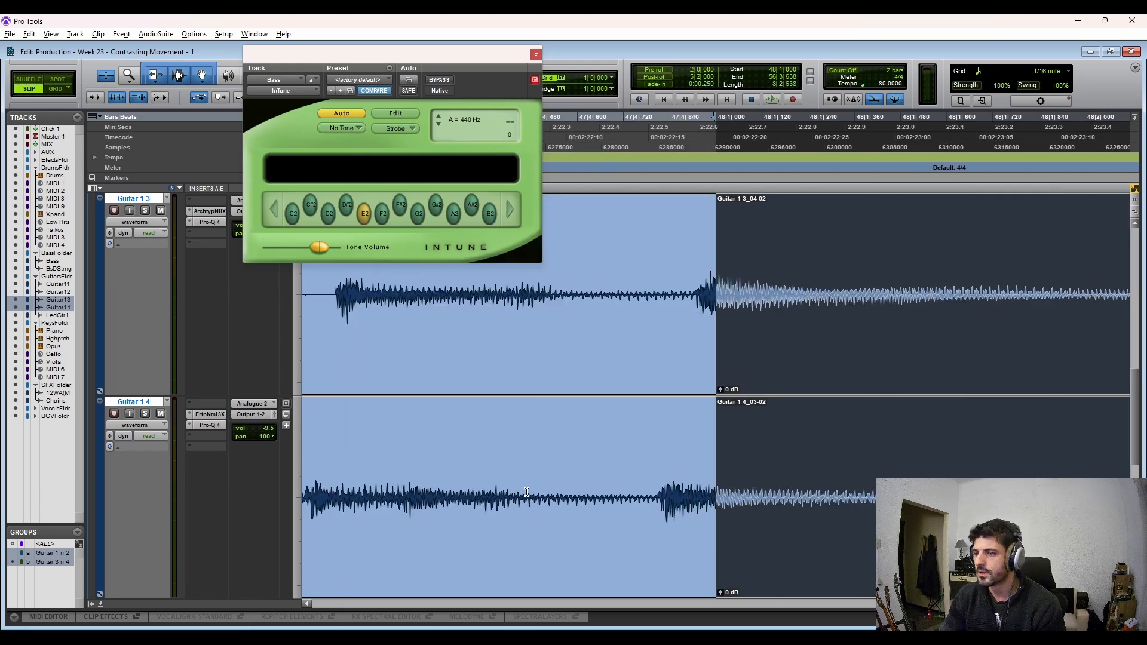
{"action": "scroll", "coordinate": [614, 474], "scroll_direction": "right", "scroll_amount": 5}
{"action": "key", "text": "ctrl+shift+g"}
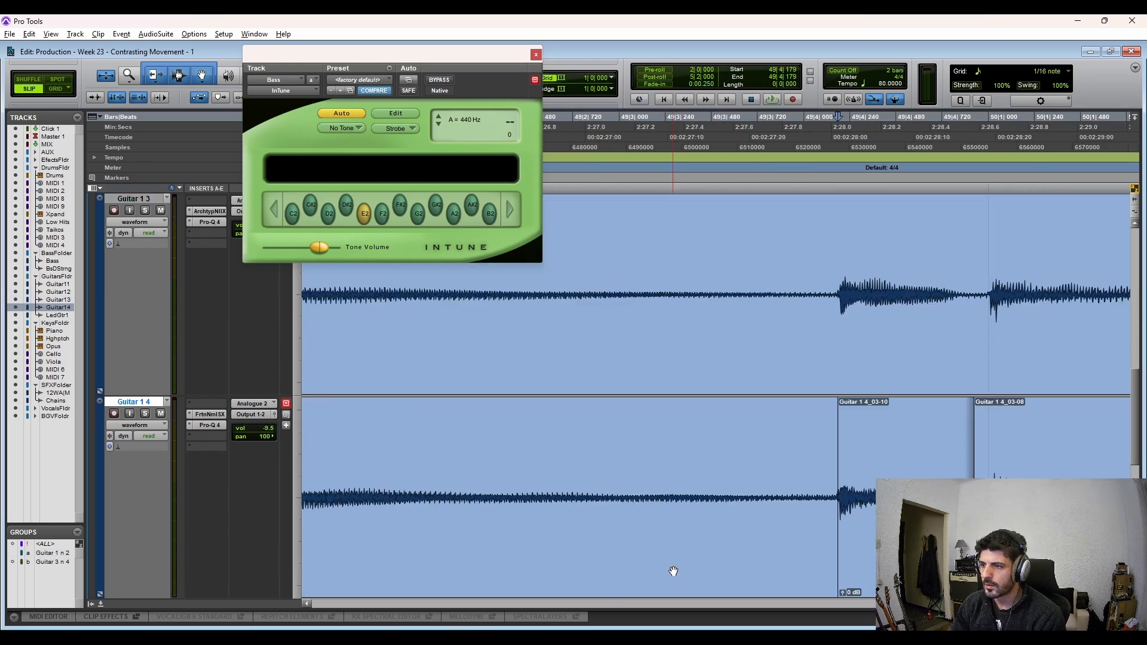
Step: Split the Guitar 1 4 clip at its note attacks from bar 49 to bar 55 and align them with Guitar 1 3
{"action": "scroll", "coordinate": [673, 568], "scroll_direction": "right", "scroll_amount": 5}
{"action": "left_click", "coordinate": [700, 541]}
{"action": "scroll", "coordinate": [700, 541], "scroll_direction": "right", "scroll_amount": 5}
{"action": "left_click", "coordinate": [783, 489]}
{"action": "key", "text": "b"}
{"action": "scroll", "coordinate": [548, 553], "scroll_direction": "right", "scroll_amount": 5}
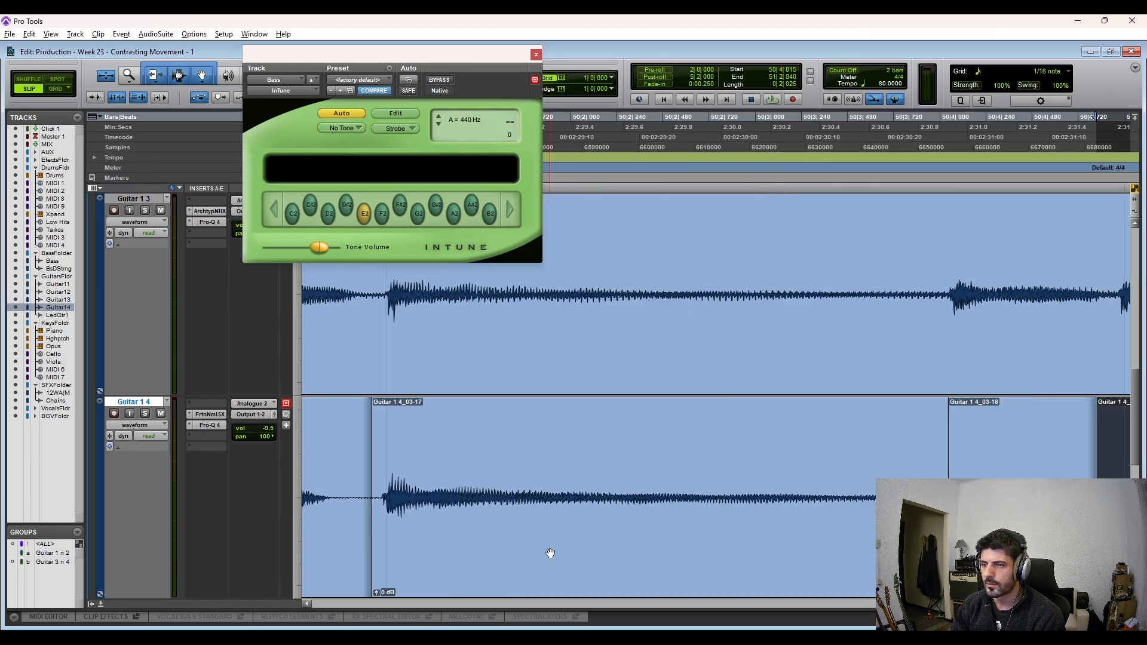
{"action": "scroll", "coordinate": [548, 553], "scroll_direction": "right", "scroll_amount": 5}
{"action": "scroll", "coordinate": [711, 490], "scroll_direction": "right", "scroll_amount": 5}
{"action": "left_click", "coordinate": [598, 490]}
{"action": "key", "text": "b"}
{"action": "scroll", "coordinate": [597, 533], "scroll_direction": "right", "scroll_amount": 5}
{"action": "scroll", "coordinate": [611, 551], "scroll_direction": "right", "scroll_amount": 5}
{"action": "left_click", "coordinate": [611, 551]}
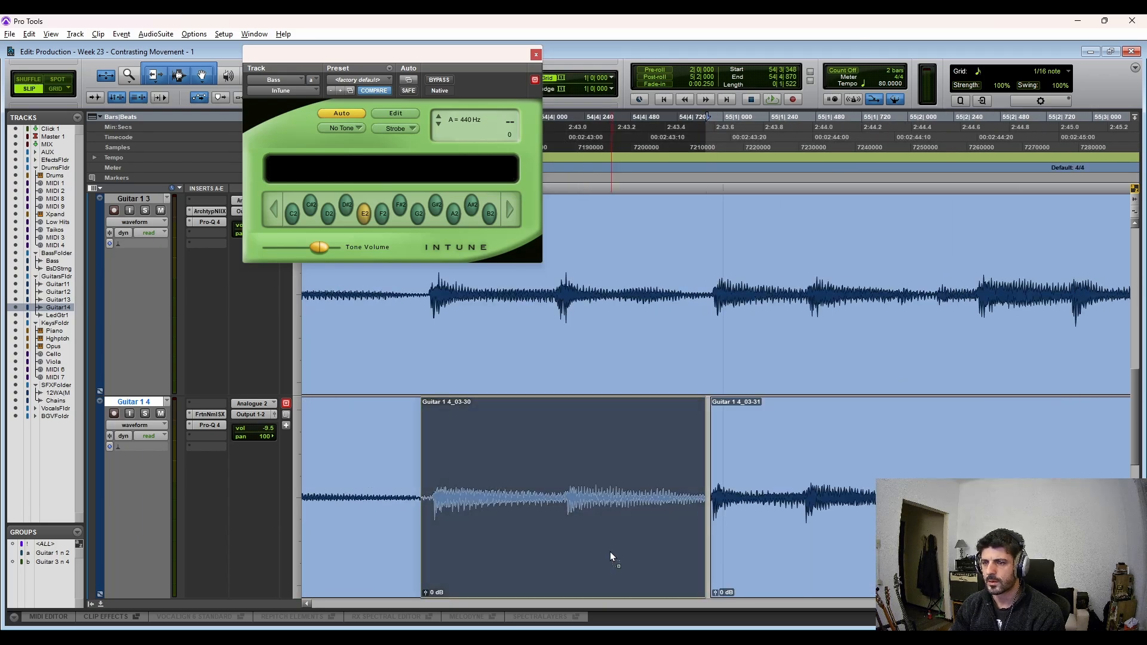
Step: Cut the Bass part at its note attacks from bar 50 onward and line the notes up with the guitars
{"action": "key", "text": "r"}
{"action": "key", "text": "r"}
{"action": "key", "text": "r"}
{"action": "scroll", "coordinate": [515, 540], "scroll_direction": "up", "scroll_amount": 10}
{"action": "left_click", "coordinate": [742, 399]}
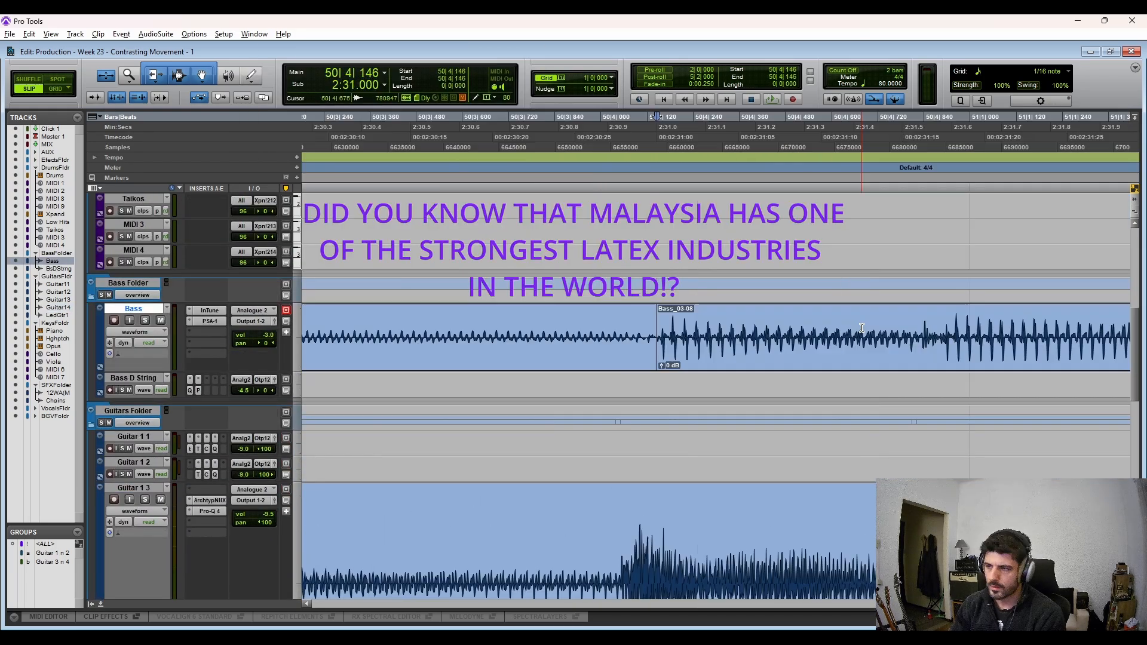
{"action": "scroll", "coordinate": [611, 345], "scroll_direction": "left", "scroll_amount": 5}
{"action": "left_click", "coordinate": [706, 323]}
{"action": "key", "text": "b"}
{"action": "scroll", "coordinate": [710, 347], "scroll_direction": "right", "scroll_amount": 5}
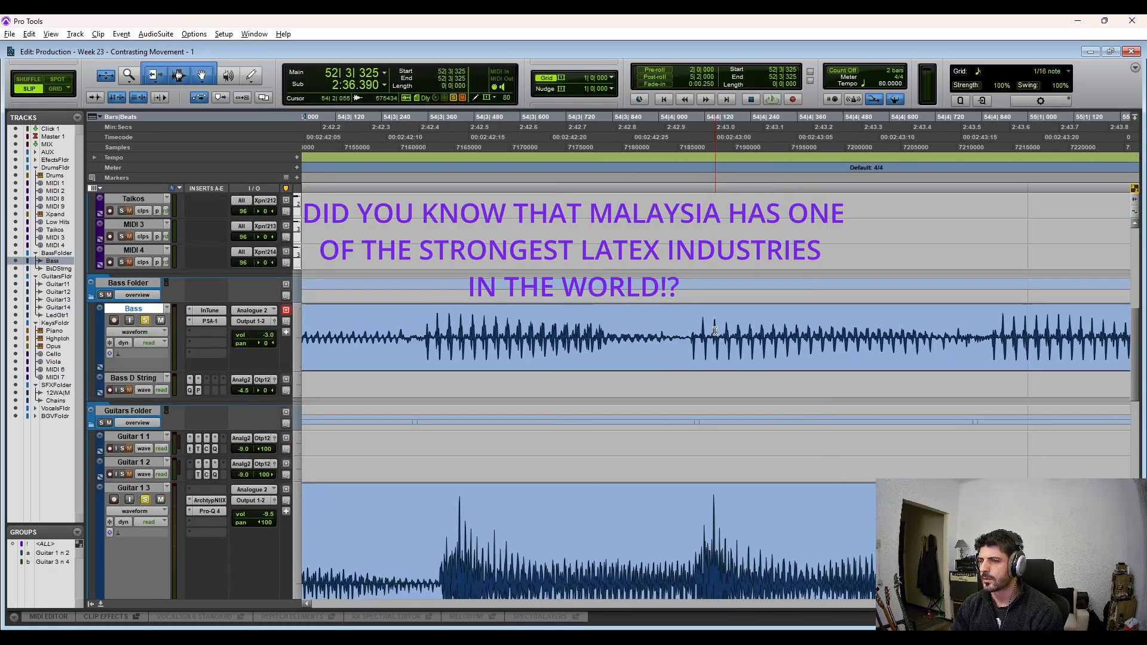
Step: Split and align the last Bass notes near bar 55, and batch-create 10 ms centered crossfades across the Bass clips from bar 48
{"action": "scroll", "coordinate": [710, 347], "scroll_direction": "right", "scroll_amount": 10}
{"action": "left_click", "coordinate": [766, 326]}
{"action": "key", "text": "b"}
{"action": "left_click_drag", "start_coordinate": [804, 363], "coordinate": [815, 362]}
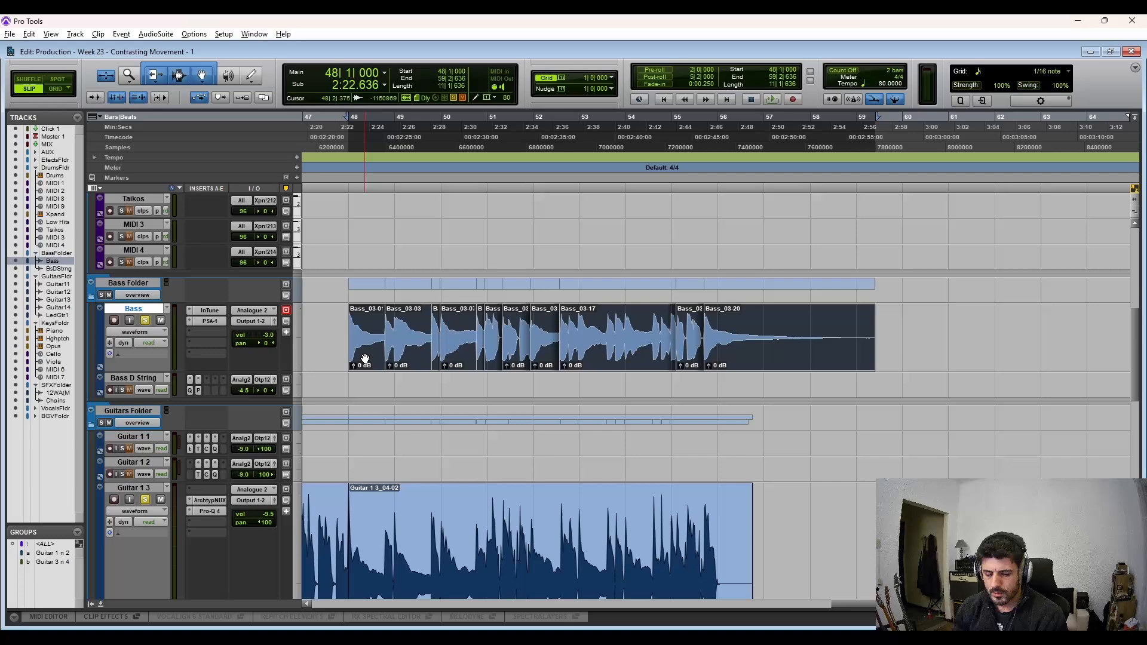
{"action": "key", "text": "ctrl+f"}
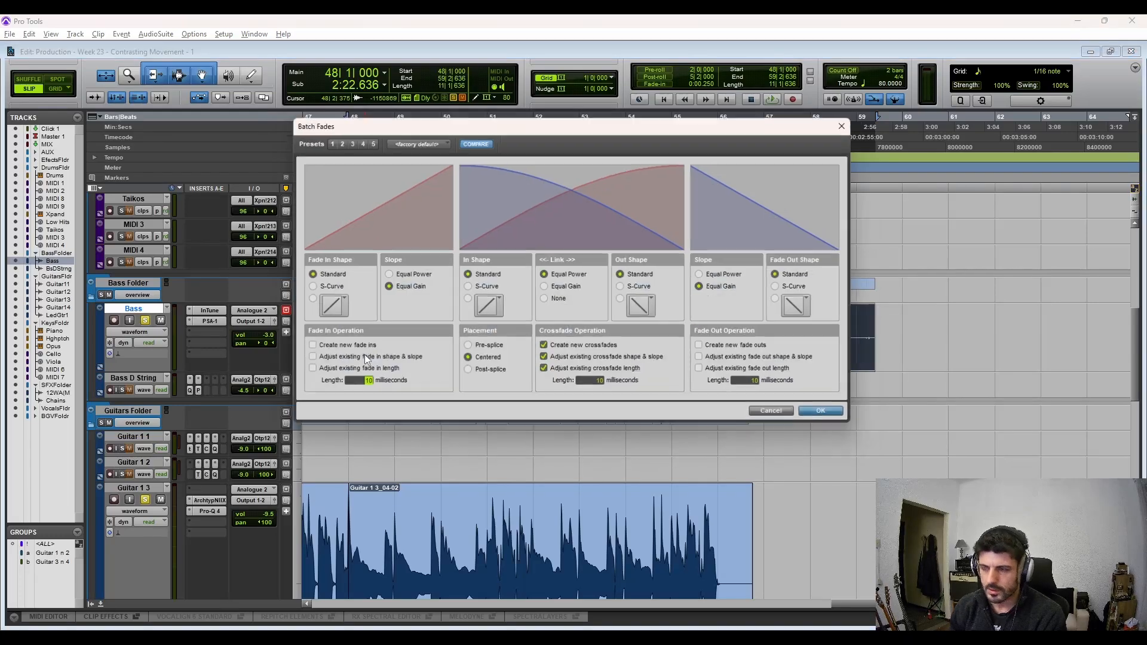
{"action": "left_click", "coordinate": [831, 417]}
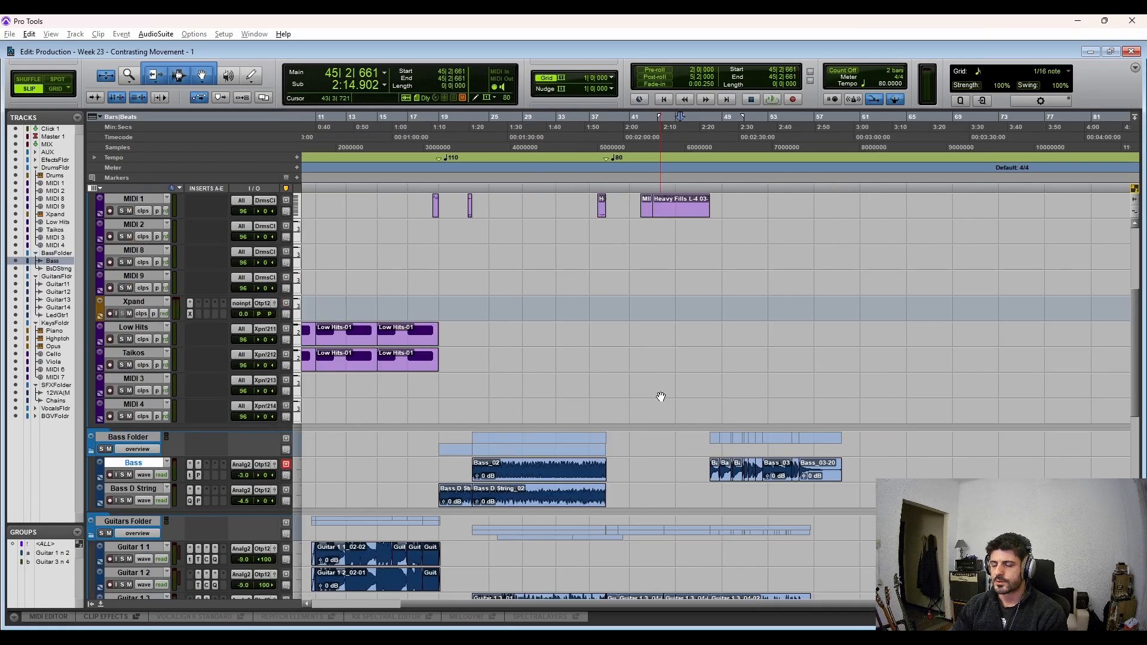
Step: Check the to-do notes in Notepad and record a Bass D String part in Pro Tools from bar 48
{"action": "key", "text": "alt+Tab"}
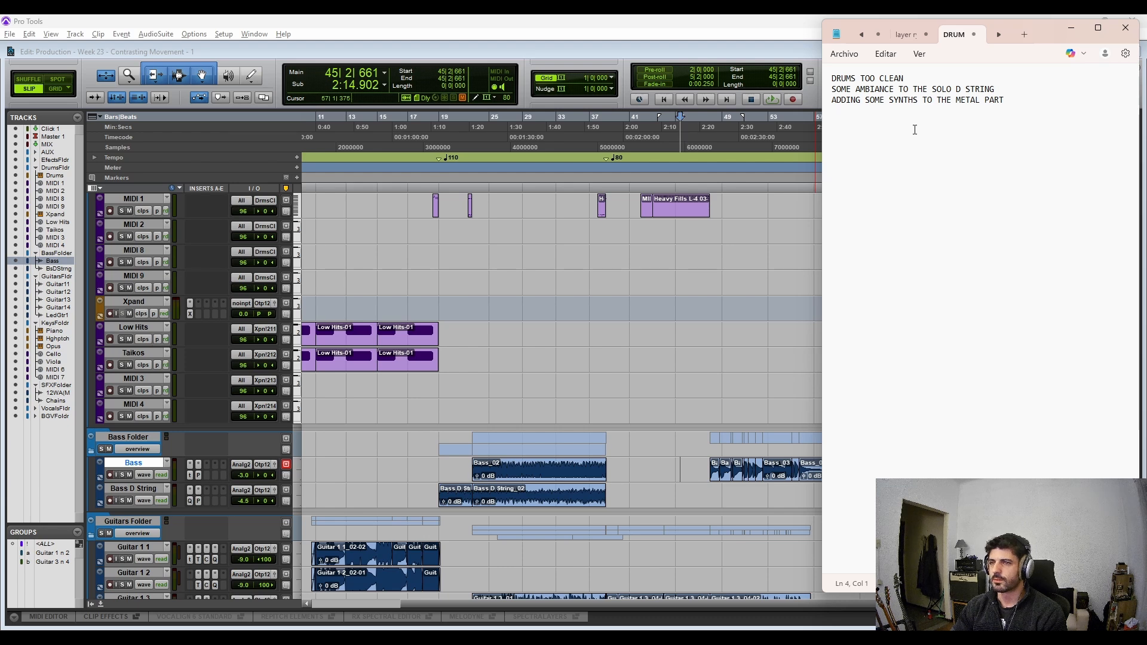
{"action": "scroll", "coordinate": [740, 344], "scroll_direction": "down", "scroll_amount": 2}
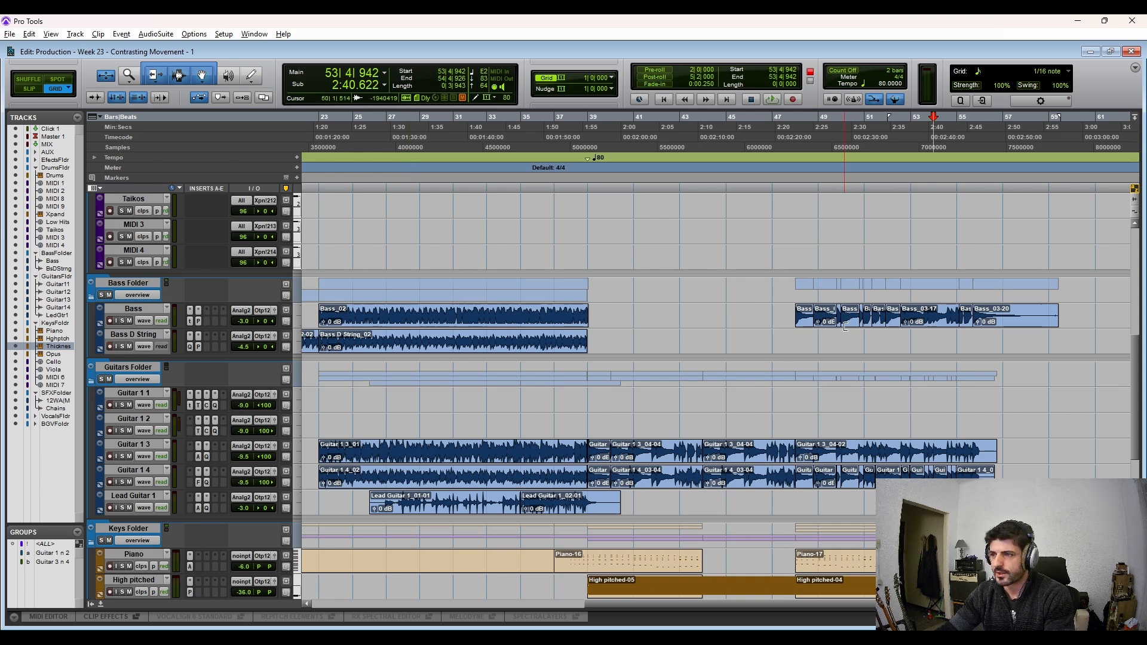
{"action": "left_click_drag", "start_coordinate": [795, 338], "coordinate": [1058, 342]}
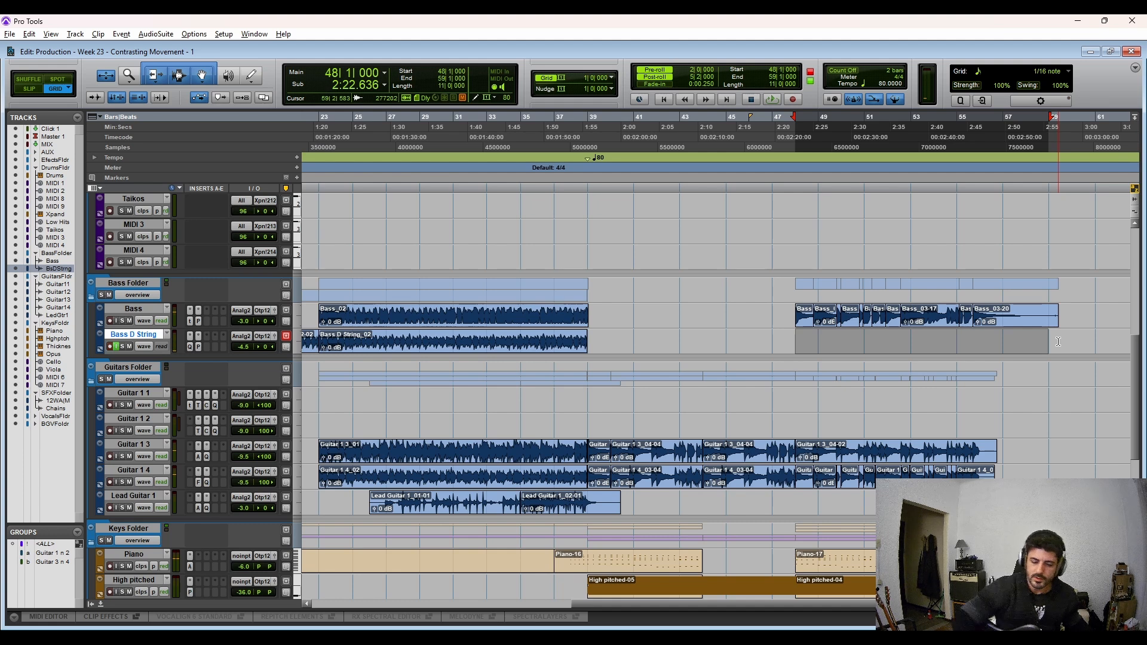
{"action": "key", "text": "ctrl+space"}
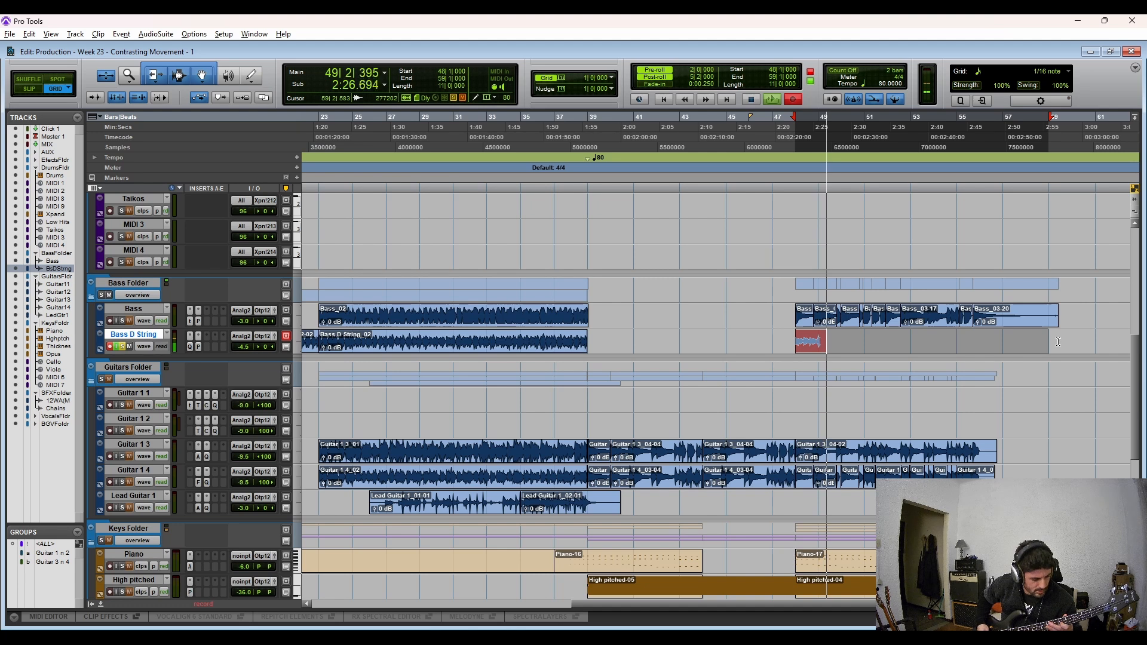
{"action": "key", "text": "space"}
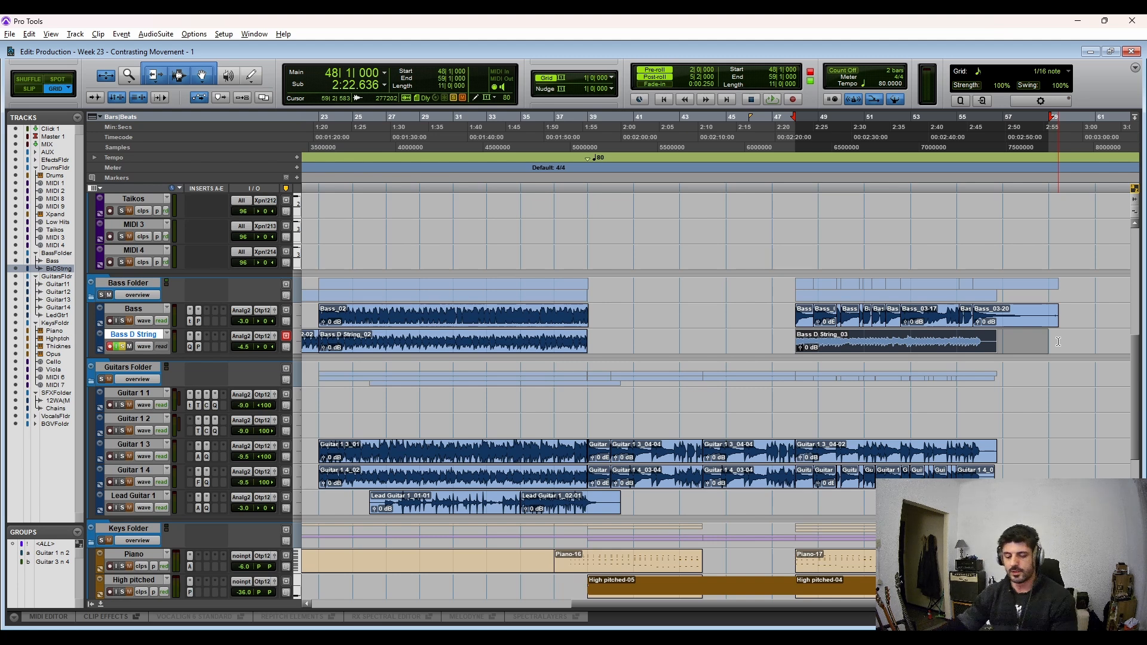
Step: Play the section from bar 48 while muting and unmuting the Bass D String track to compare its contribution
{"action": "key", "text": "space"}
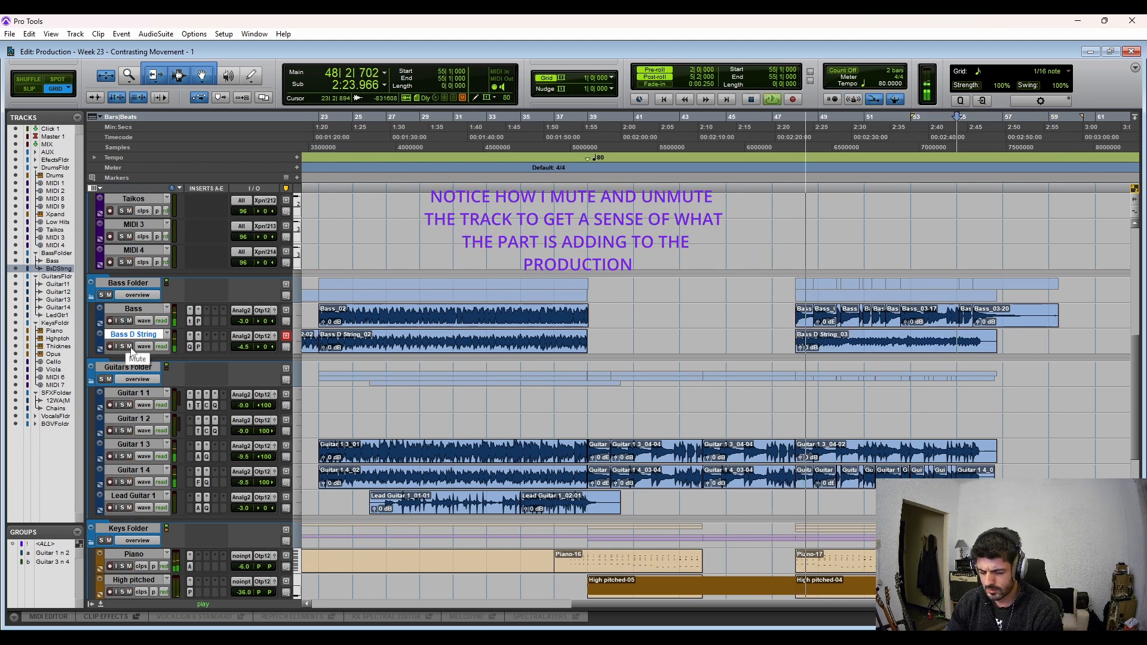
{"action": "left_click", "coordinate": [129, 347]}
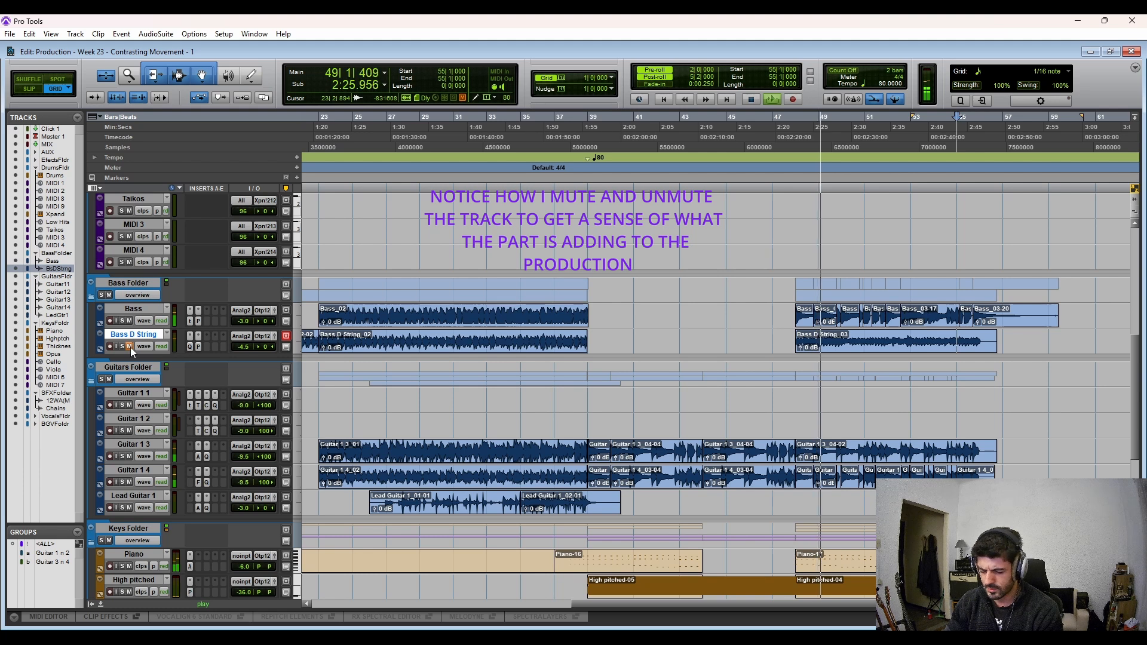
{"action": "left_click", "coordinate": [129, 347]}
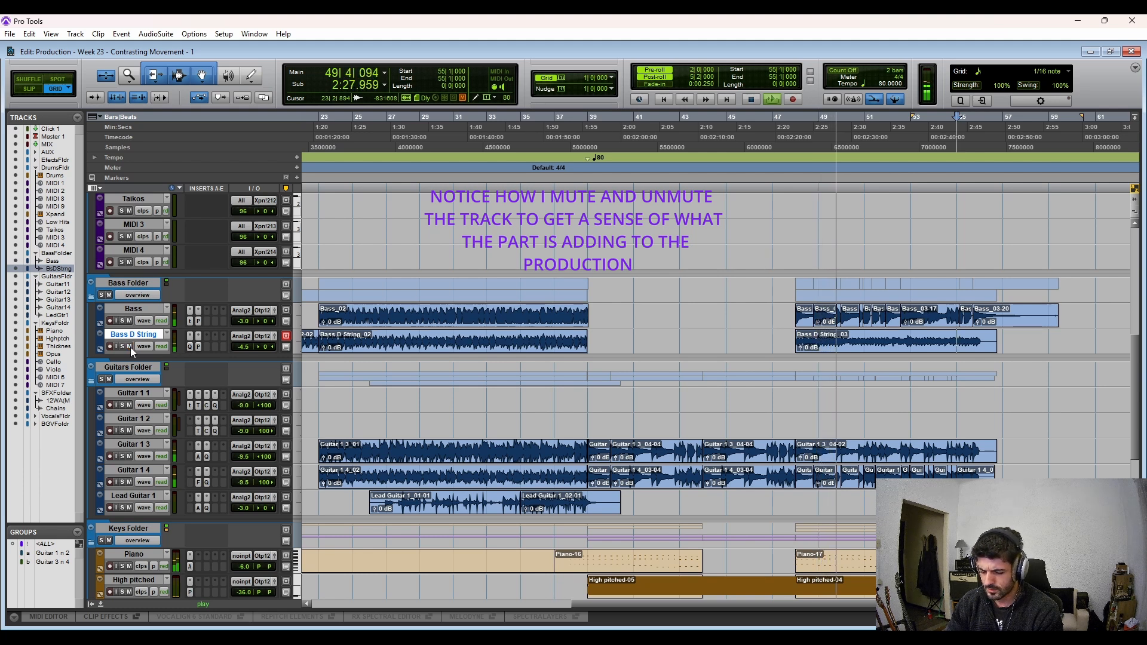
{"action": "left_click", "coordinate": [129, 347]}
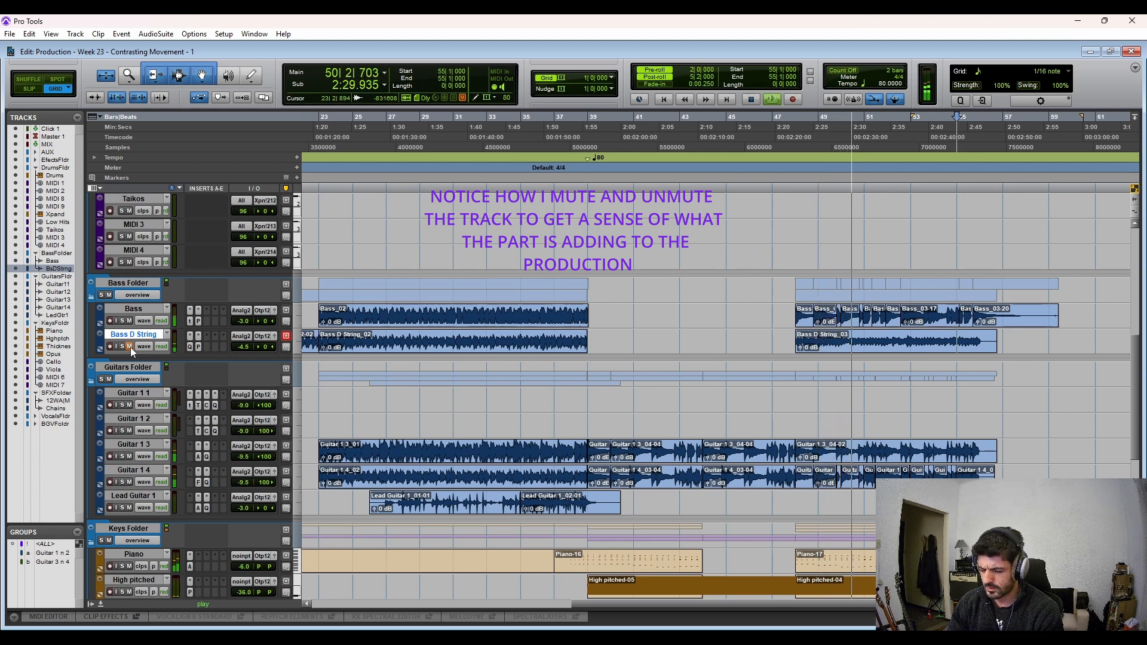
{"action": "left_click", "coordinate": [130, 347]}
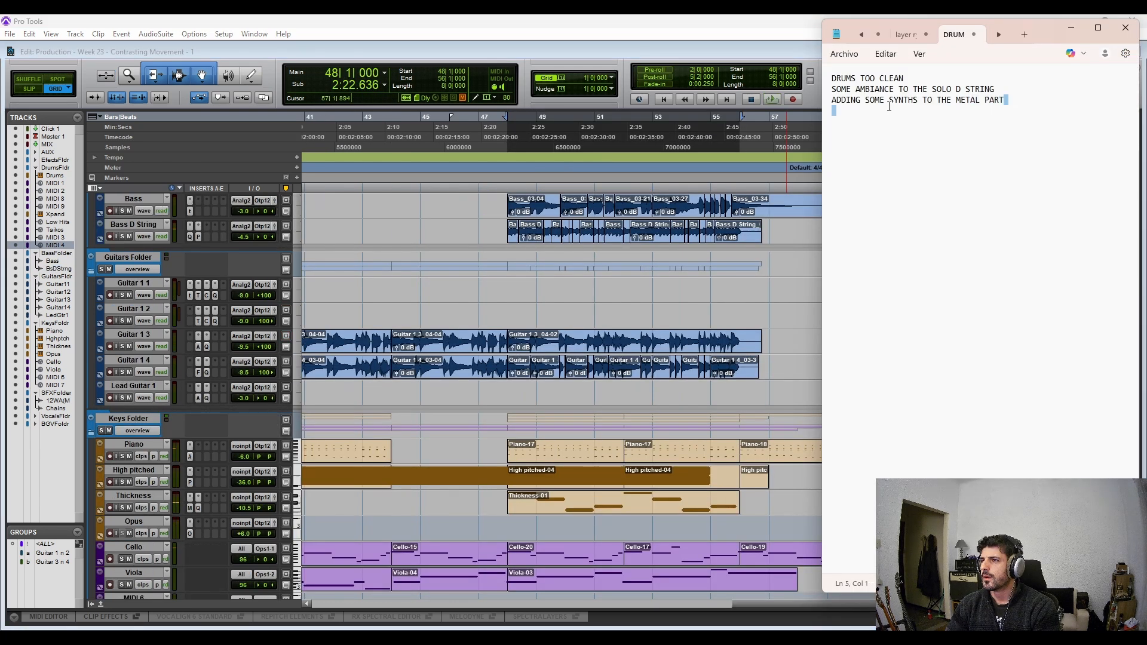
Step: Delete the line "ADDING SOME SYNTHS TO THE METAL PART" from the Notepad to-do list
{"action": "left_click_drag", "start_coordinate": [889, 107], "coordinate": [821, 101]}
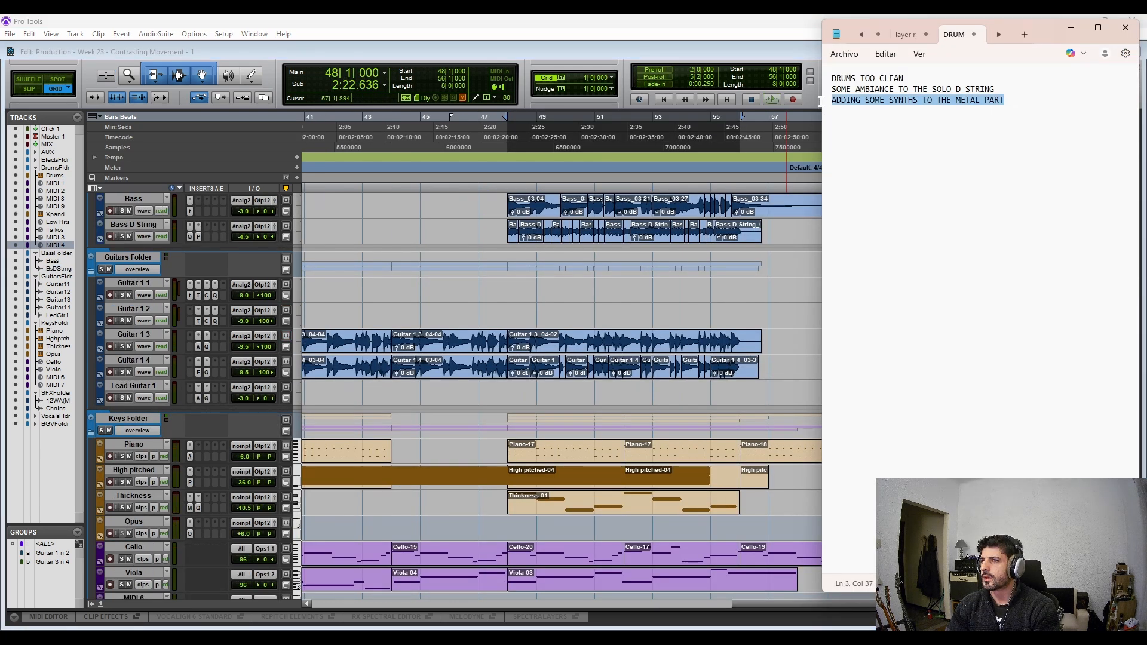
{"action": "key", "text": "BackSpace"}
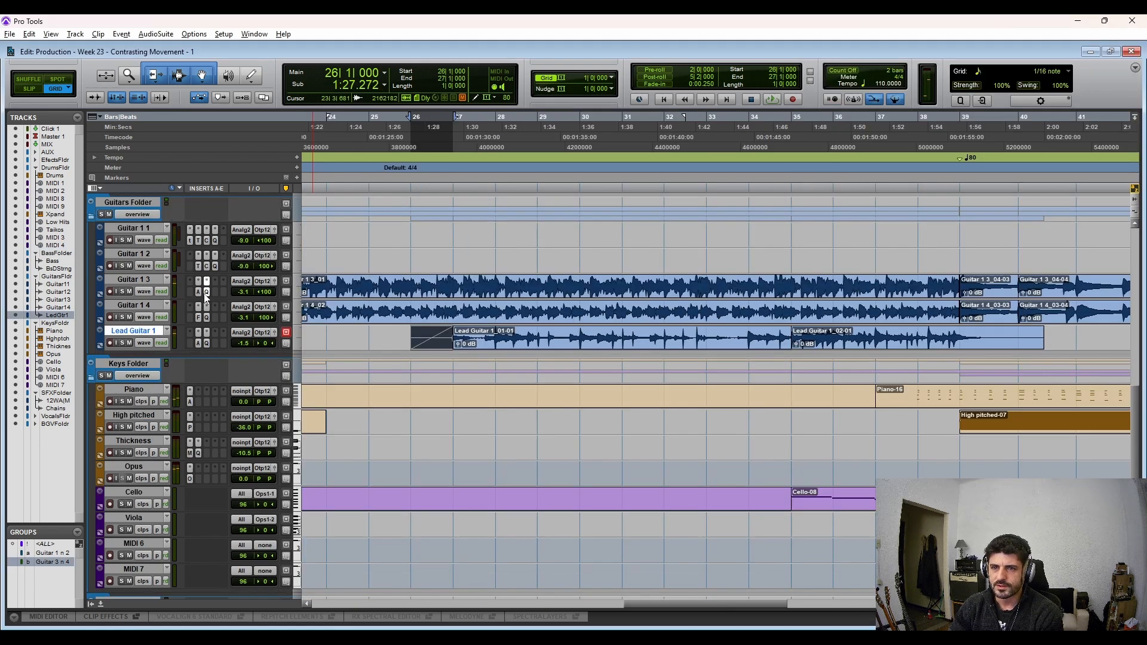
Step: Add a bell cut of about 3 dB around 2 kHz in Guitar 1 3's Pro-Q 4 and adjust its Q
{"action": "left_click", "coordinate": [206, 293]}
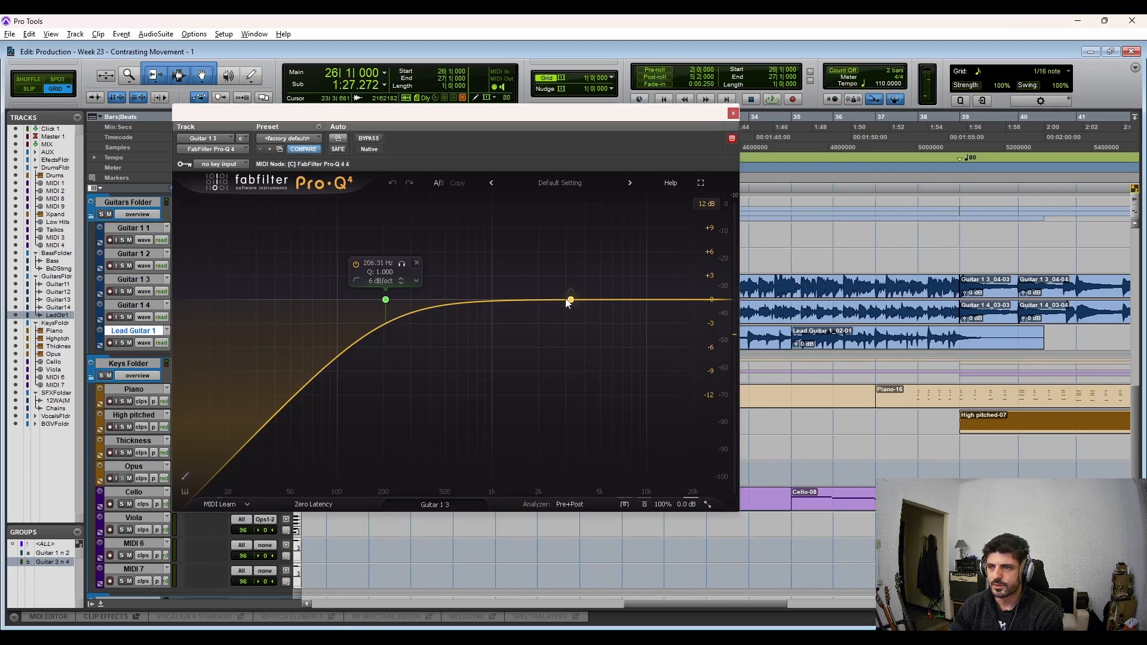
{"action": "left_click_drag", "start_coordinate": [543, 304], "coordinate": [544, 323]}
{"action": "left_click_drag", "start_coordinate": [591, 446], "coordinate": [587, 438]}
{"action": "left_click", "coordinate": [733, 113]}
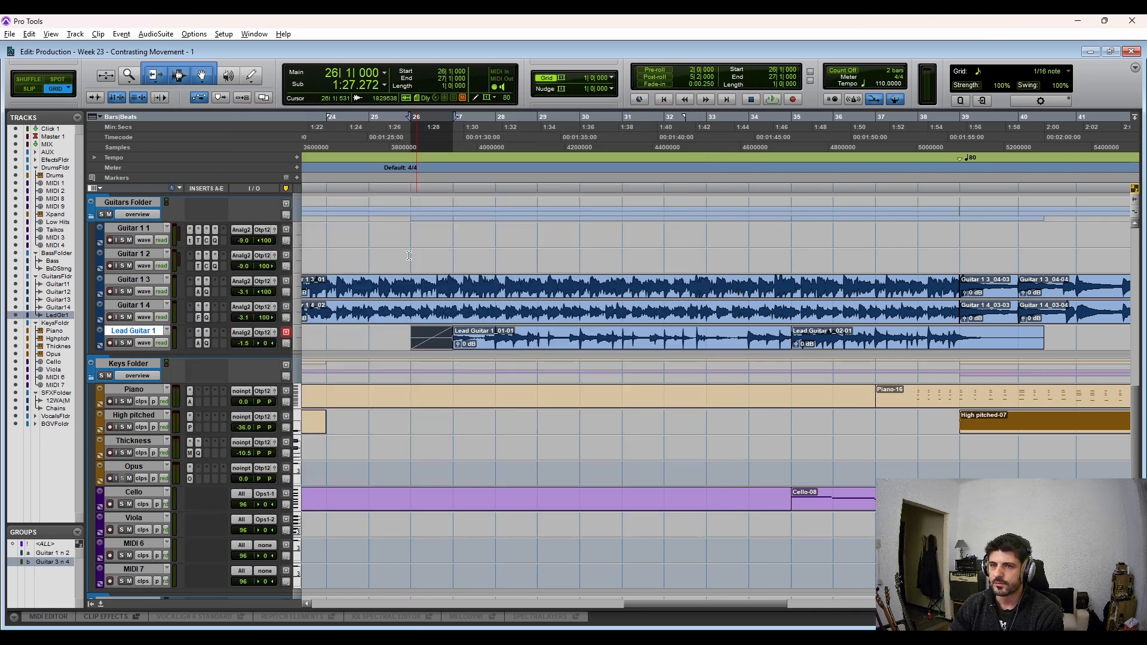
Step: Add a matching bell cut around 2 kHz in Guitar 1 4's Pro-Q 4 and adjust its Q
{"action": "left_click", "coordinate": [207, 309]}
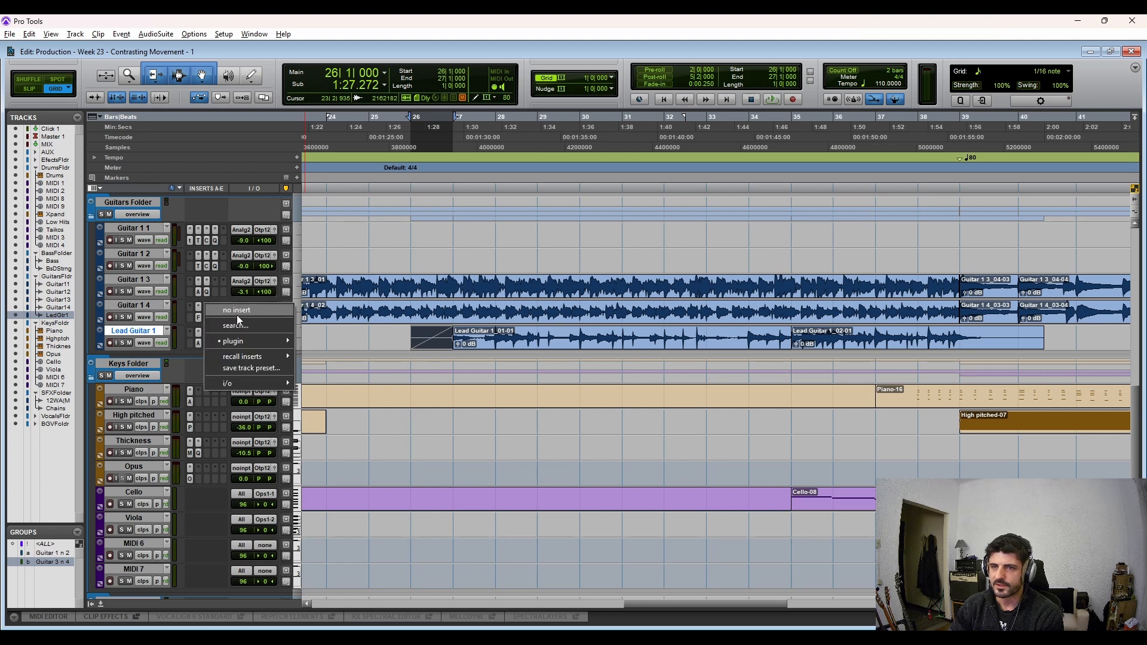
{"action": "left_click", "coordinate": [190, 319]}
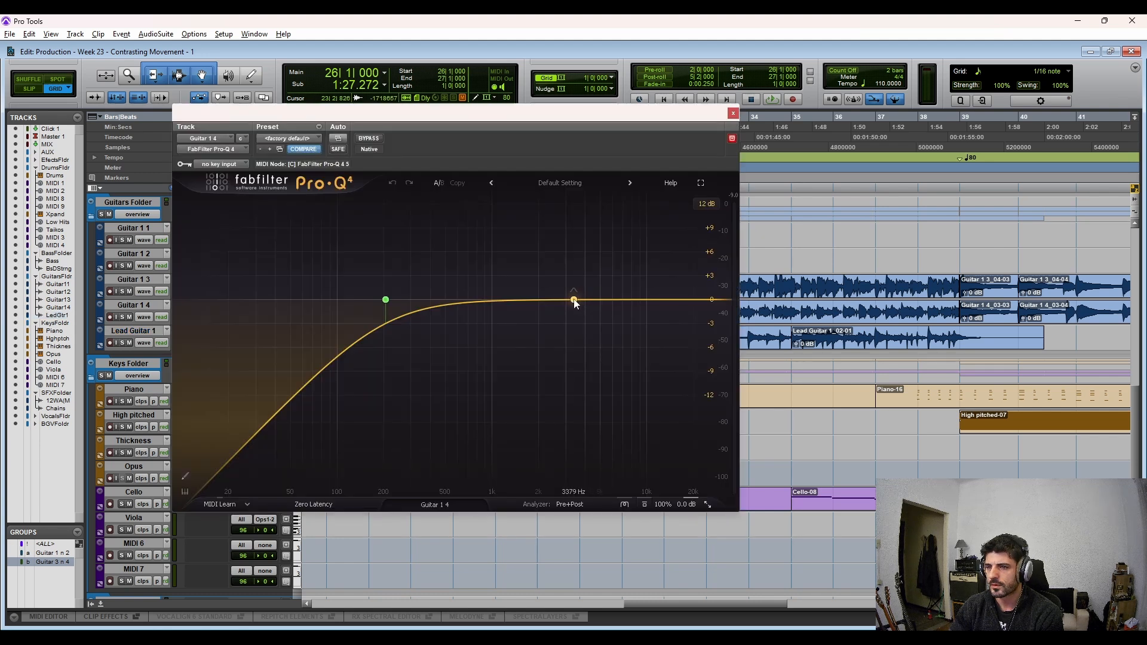
{"action": "left_click_drag", "start_coordinate": [575, 304], "coordinate": [539, 324]}
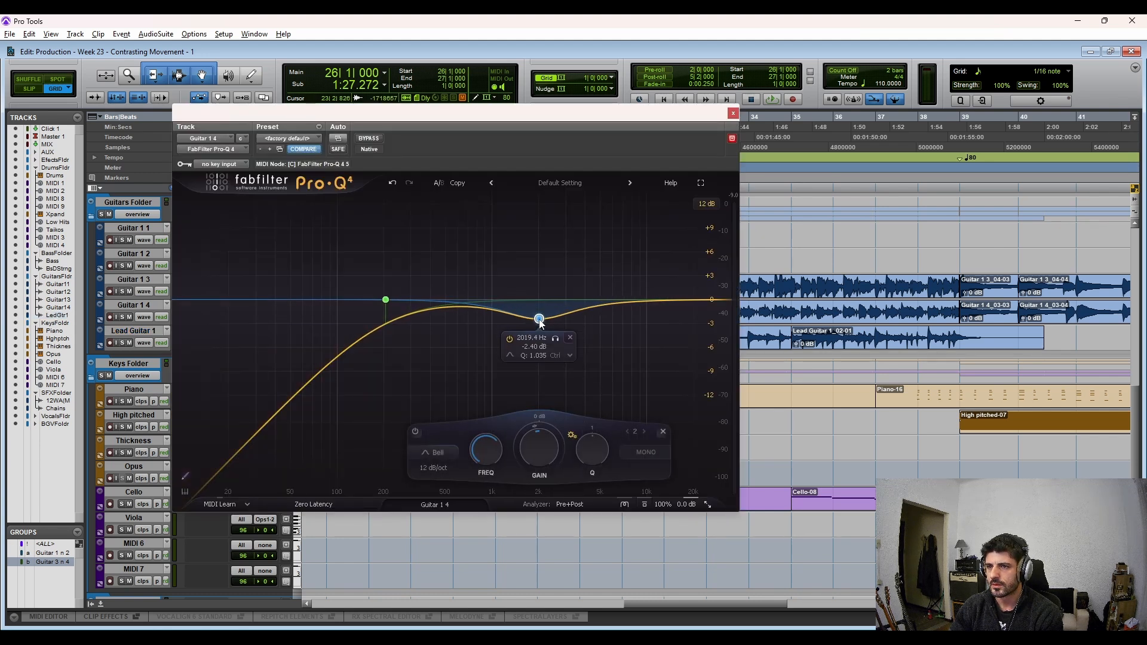
{"action": "left_click_drag", "start_coordinate": [589, 450], "coordinate": [587, 445]}
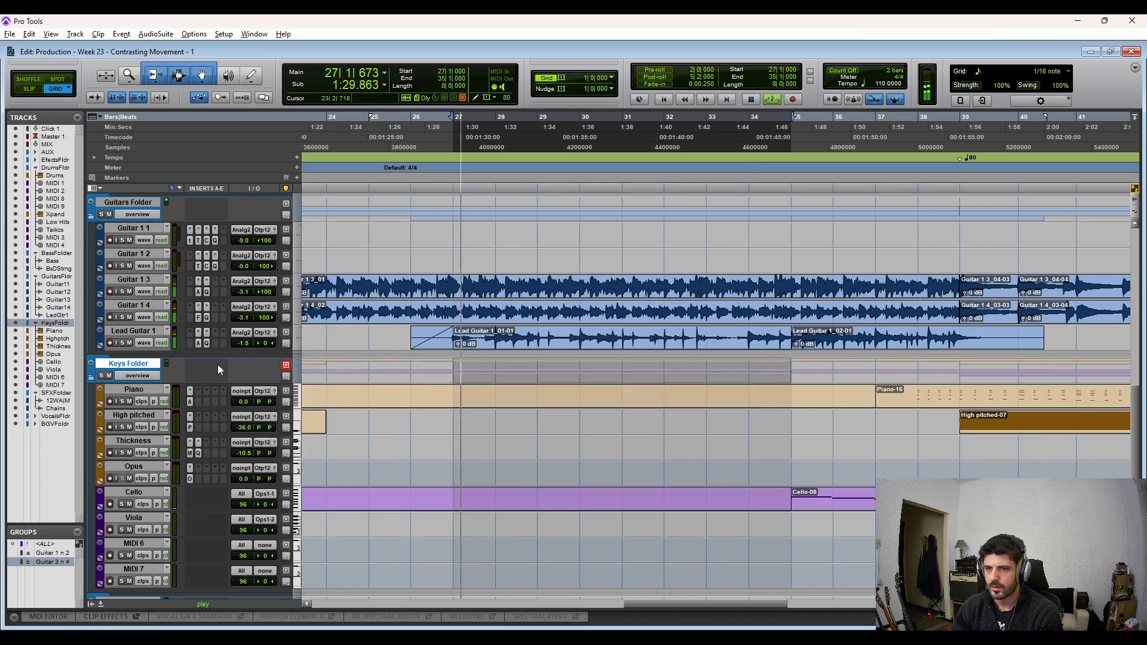
Step: Open the Pro-Q 4 windows of Guitar 1 4 and Guitar 1 3 side by side and toggle Guitar 1 3's bell around 2 kHz
{"action": "left_click", "coordinate": [206, 317]}
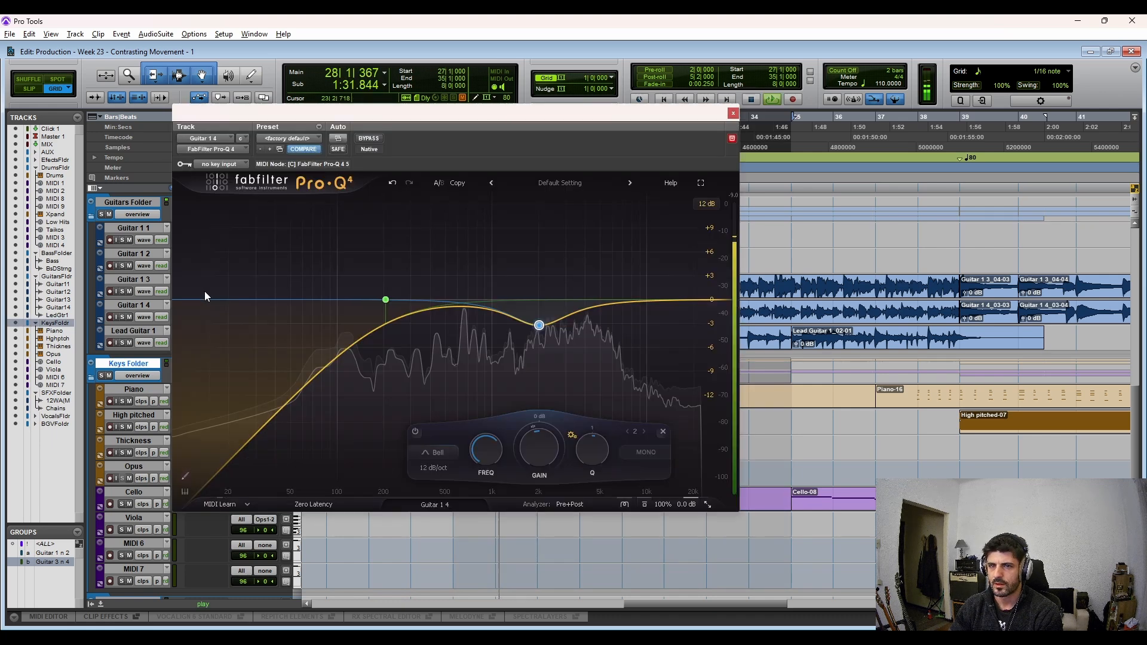
{"action": "left_click_drag", "start_coordinate": [626, 117], "coordinate": [920, 106]}
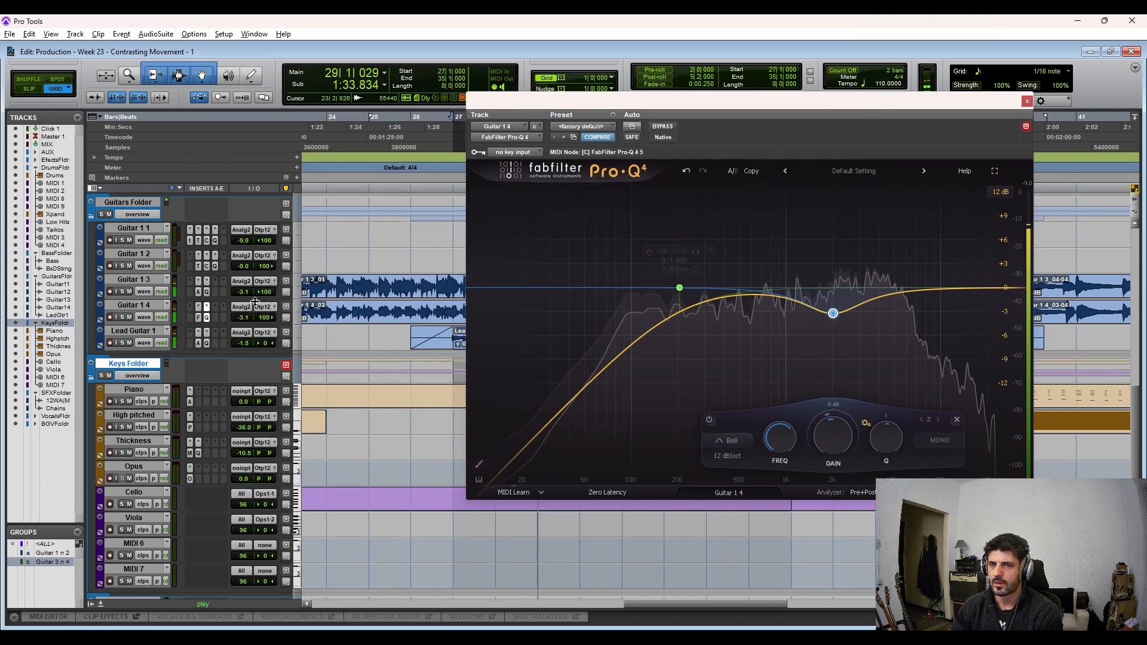
{"action": "left_click", "coordinate": [203, 289]}
{"action": "mouse_move", "coordinate": [414, 249]}
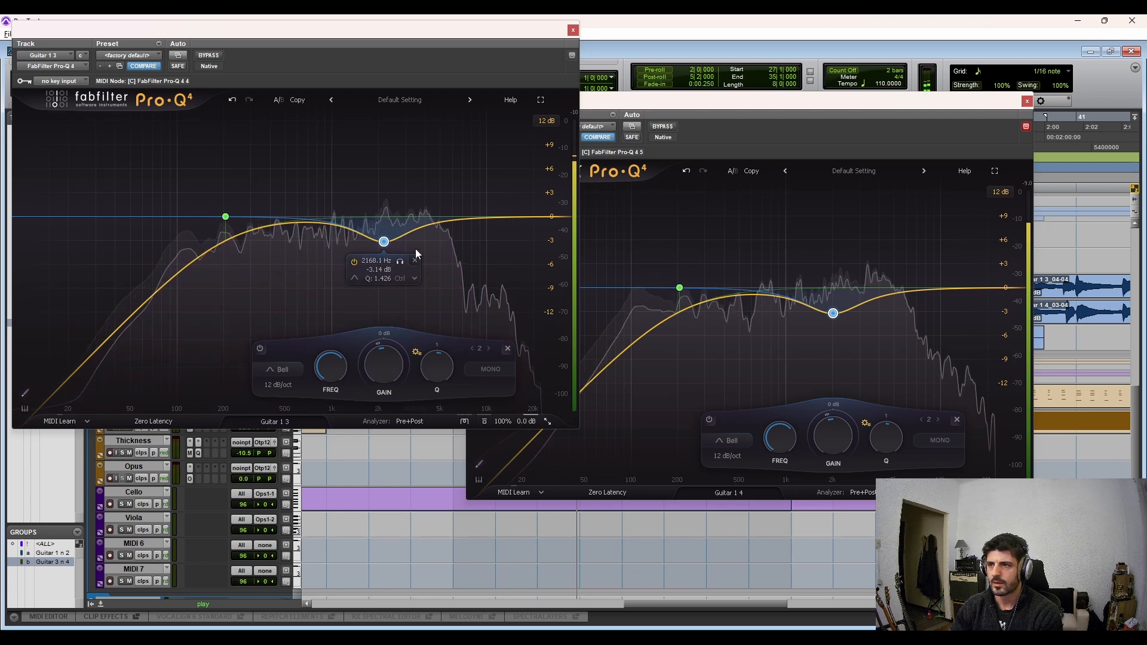
{"action": "left_click", "coordinate": [384, 243], "text": "alt"}
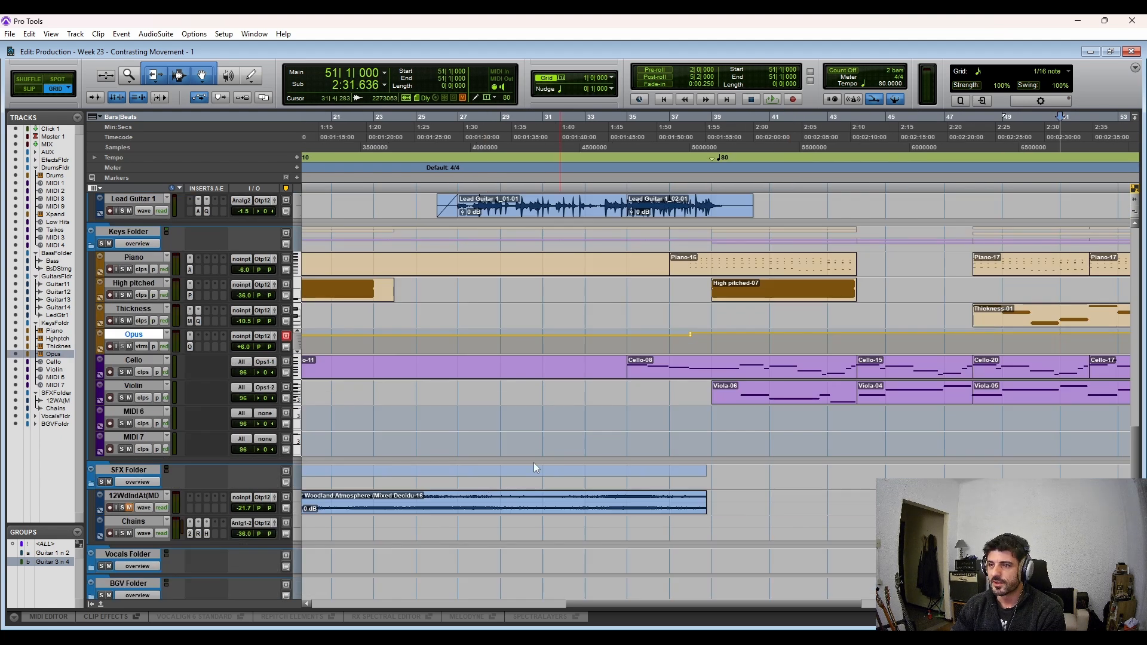
Step: Trim the end of the Woodland Atmosphere clip that starts around bar 19 back to bar 25
{"action": "scroll", "coordinate": [533, 463], "scroll_direction": "left", "scroll_amount": 2}
{"action": "key", "text": "r"}
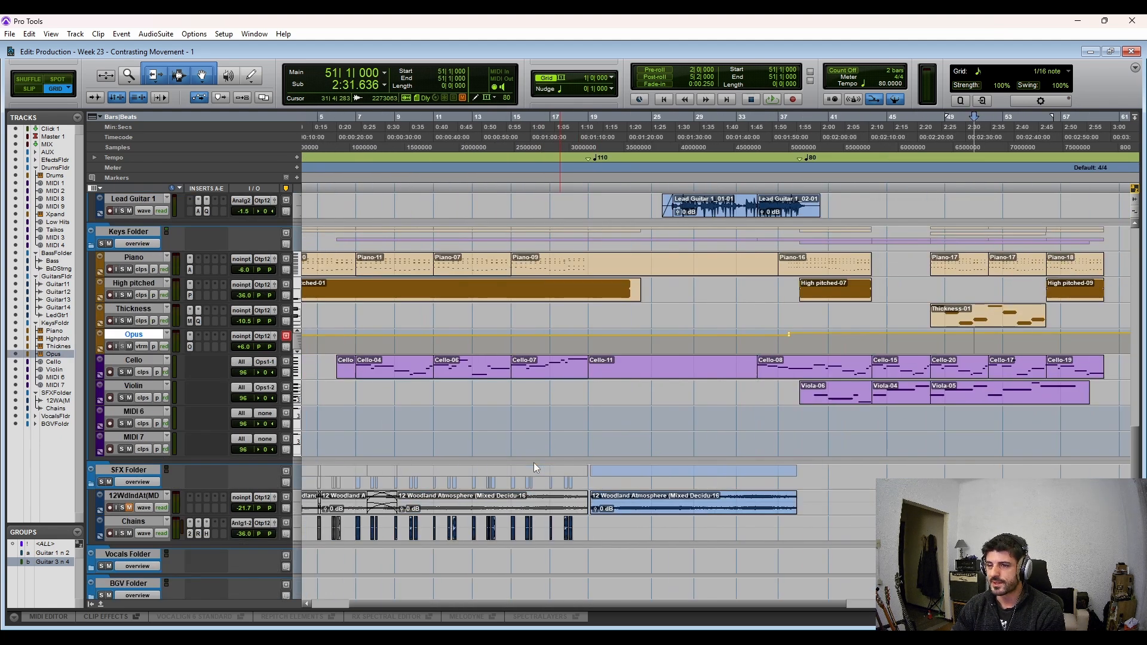
{"action": "scroll", "coordinate": [595, 447], "scroll_direction": "up", "scroll_amount": 2}
{"action": "scroll", "coordinate": [595, 447], "scroll_direction": "down", "scroll_amount": 1}
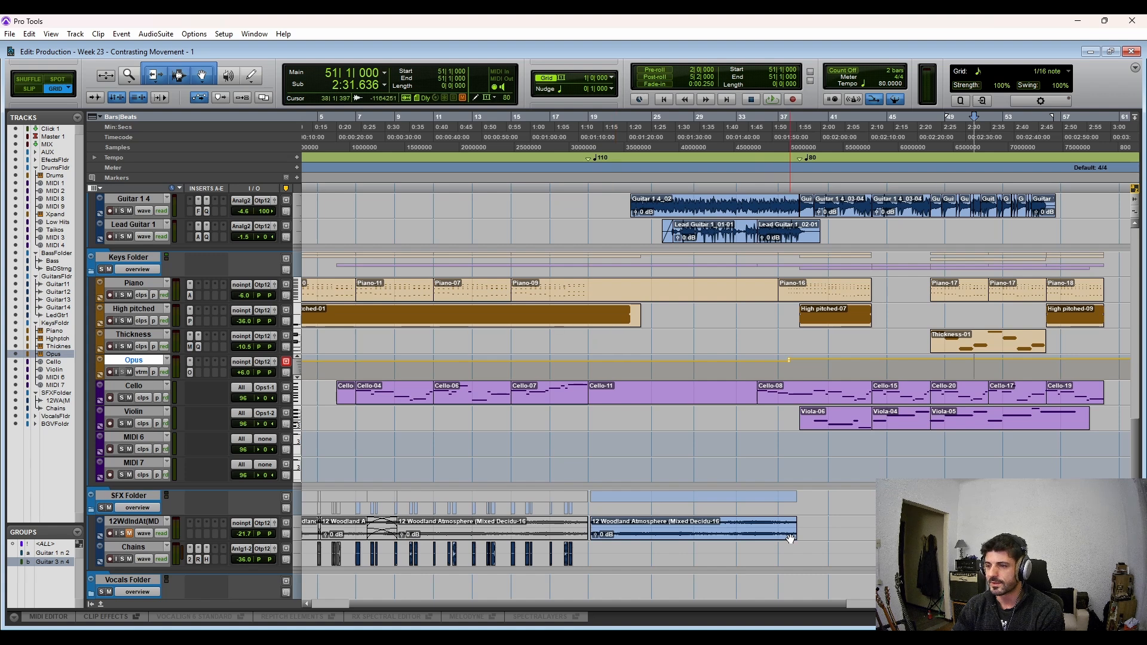
{"action": "left_click_drag", "start_coordinate": [791, 534], "coordinate": [656, 542]}
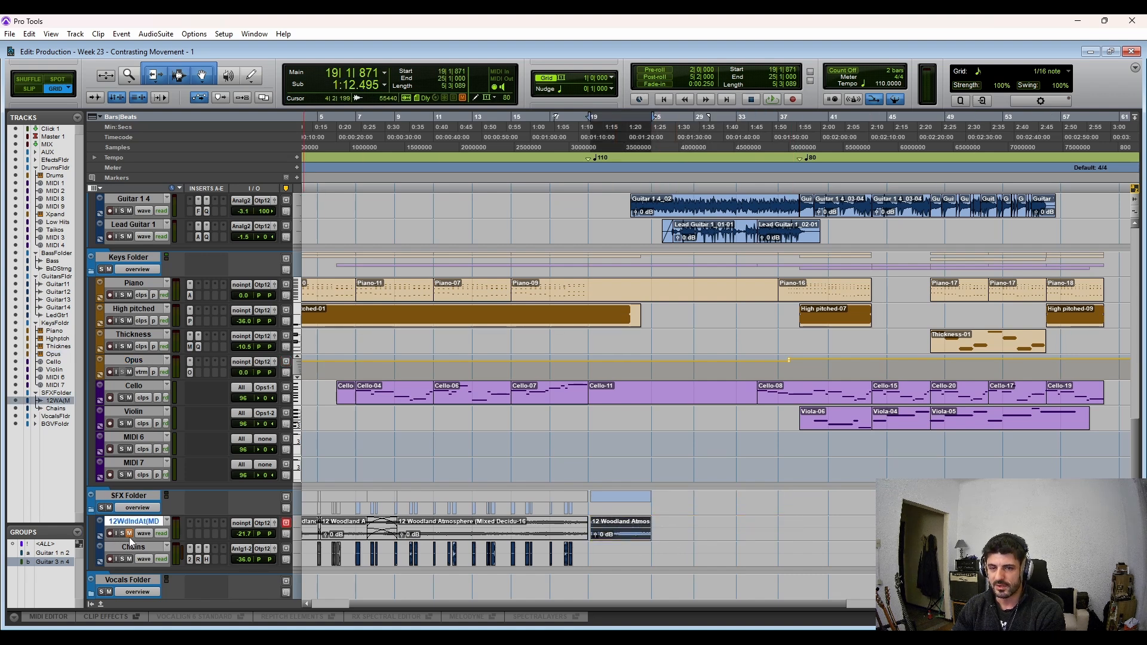
Step: Solo the woodland atmosphere track, play it from about bar 19 and enlarge its track height
{"action": "key", "text": "shift+s"}
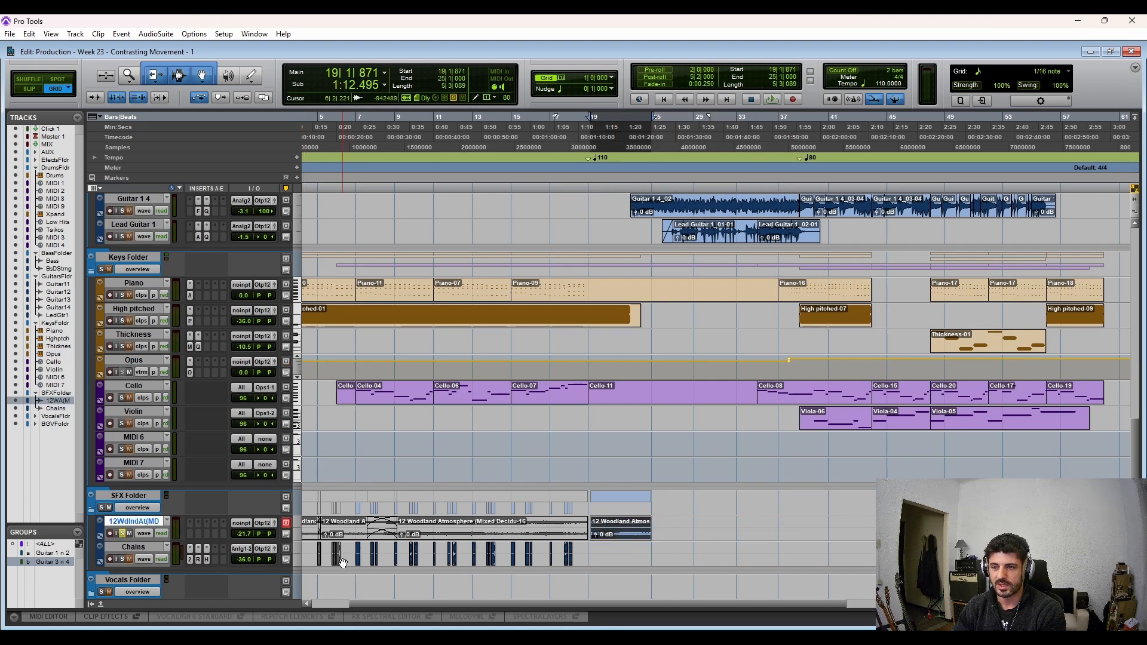
{"action": "key", "text": "space"}
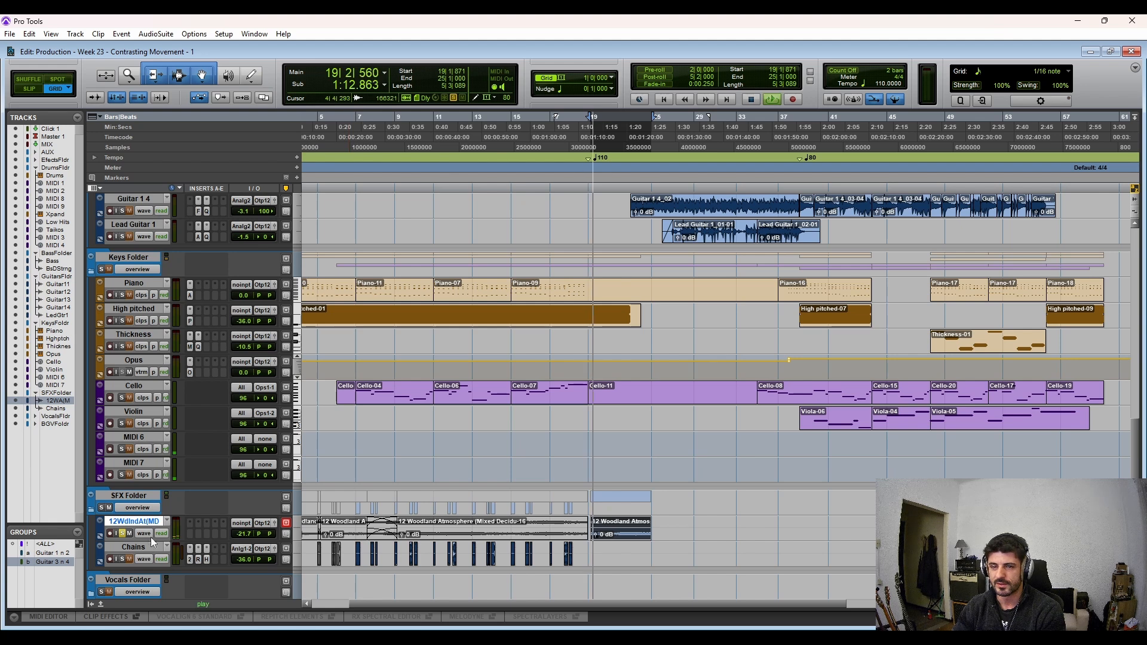
{"action": "left_click_drag", "start_coordinate": [157, 544], "coordinate": [156, 584]}
{"action": "scroll", "coordinate": [692, 507], "scroll_direction": "down", "scroll_amount": 1}
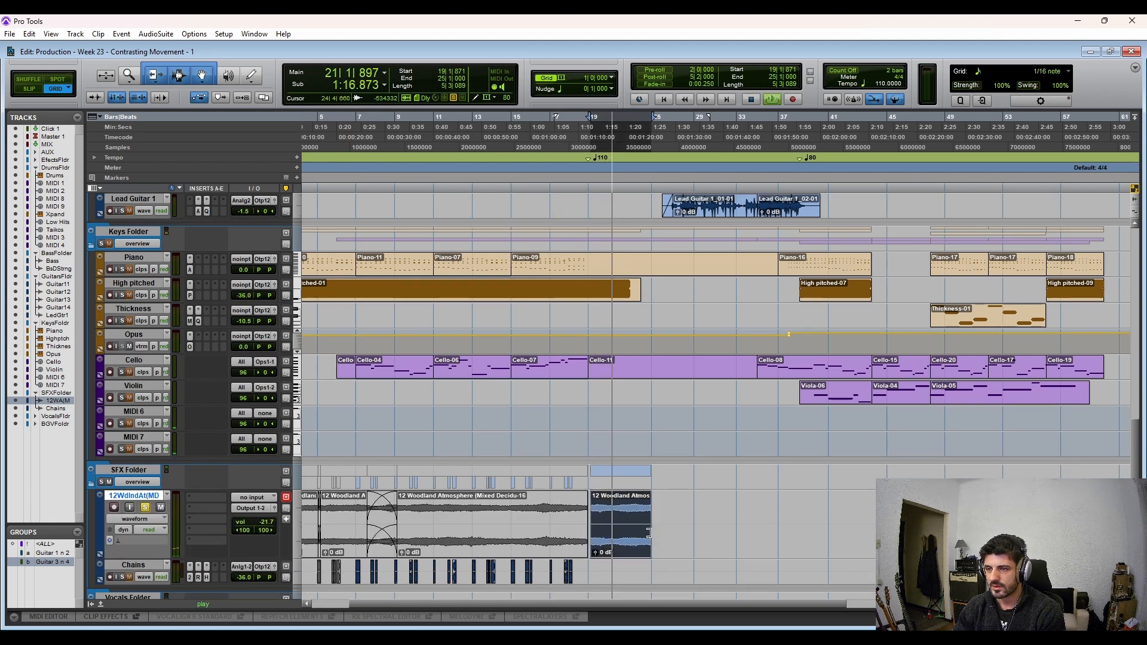
Step: Extend the end of the Woodland Atmosphere clip to about bar 48 and play it from bar 41
{"action": "left_click_drag", "start_coordinate": [647, 533], "coordinate": [931, 530]}
{"action": "left_click", "coordinate": [830, 507]}
{"action": "key", "text": "space"}
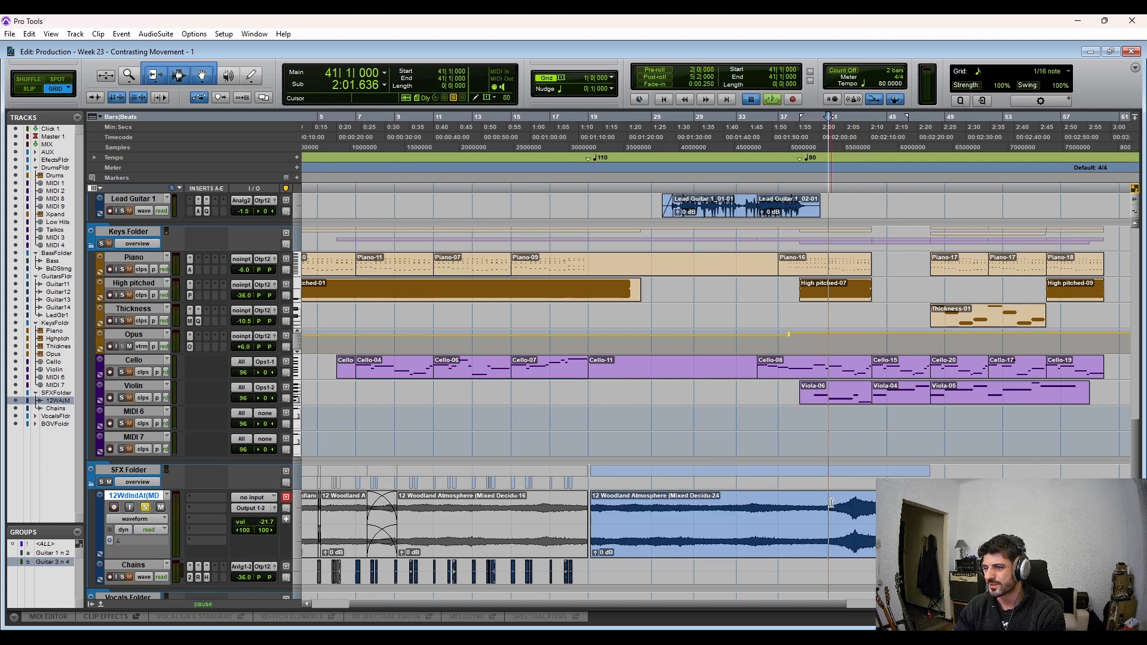
{"action": "key", "text": "alt+Tab"}
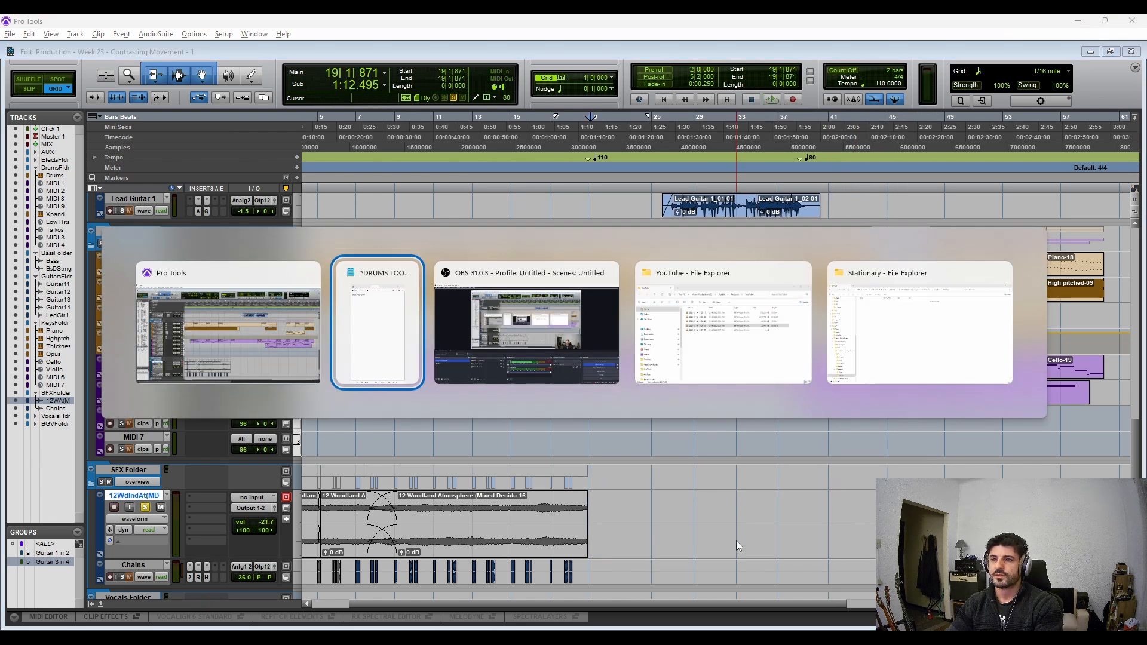
{"action": "left_click", "coordinate": [260, 353]}
Step: Place the edit cursor at bar 19 on the MIDI 6 track and unsolo the woodland atmosphere track
{"action": "left_click", "coordinate": [590, 505]}
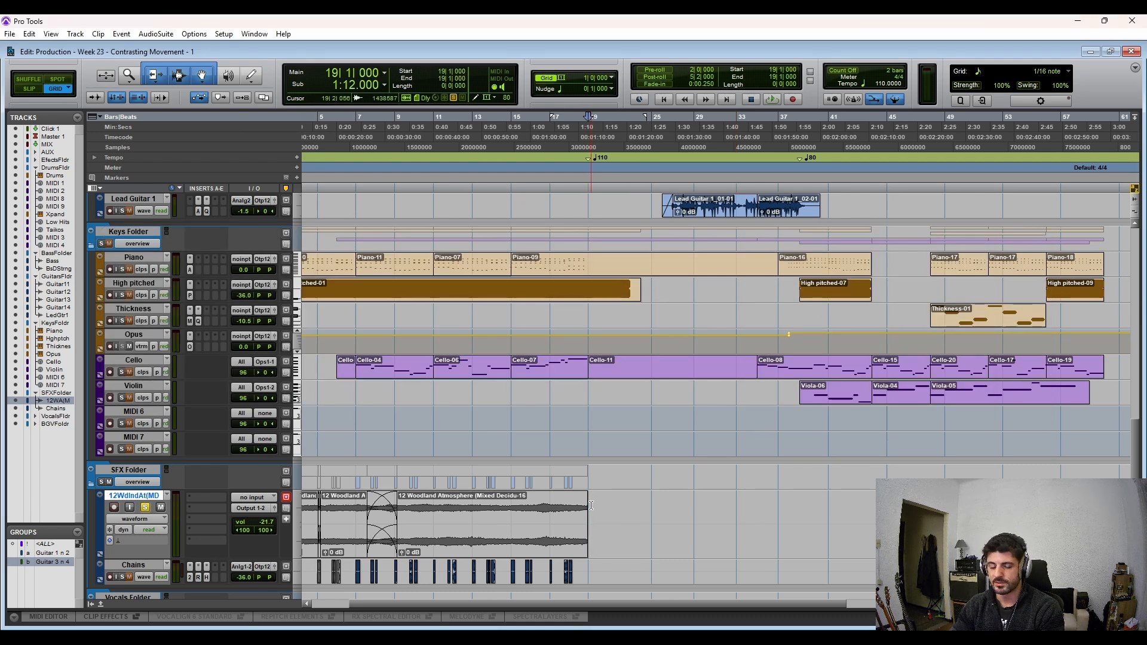
{"action": "left_click", "coordinate": [202, 522]}
{"action": "mouse_move", "coordinate": [249, 534]}
{"action": "left_click", "coordinate": [588, 413]}
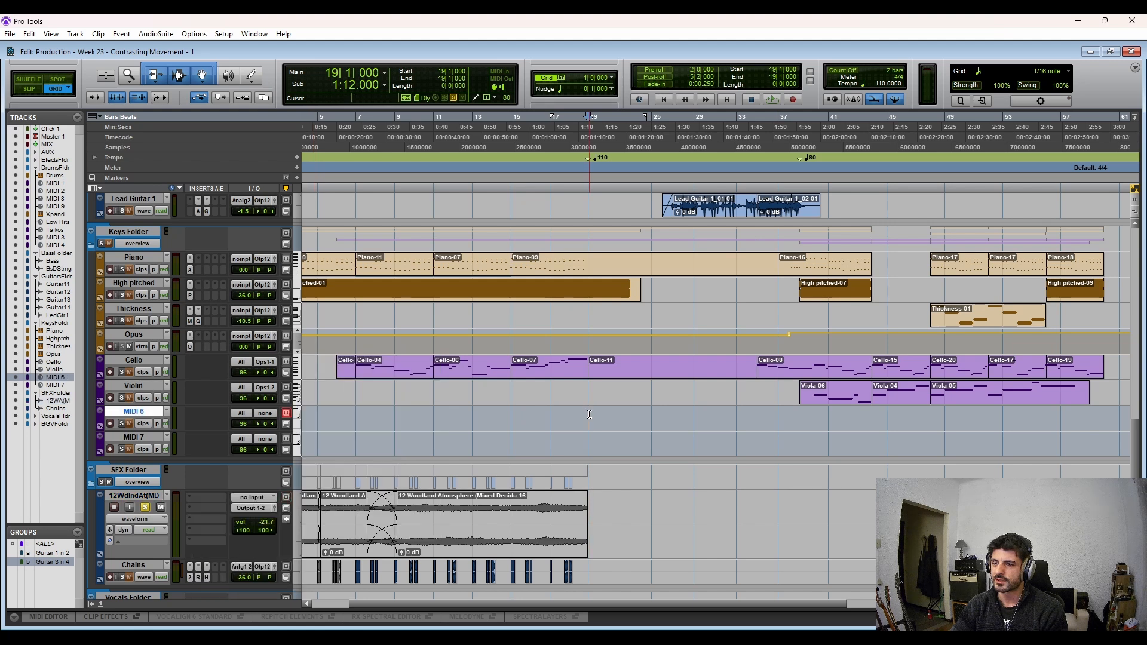
{"action": "left_click", "coordinate": [145, 508]}
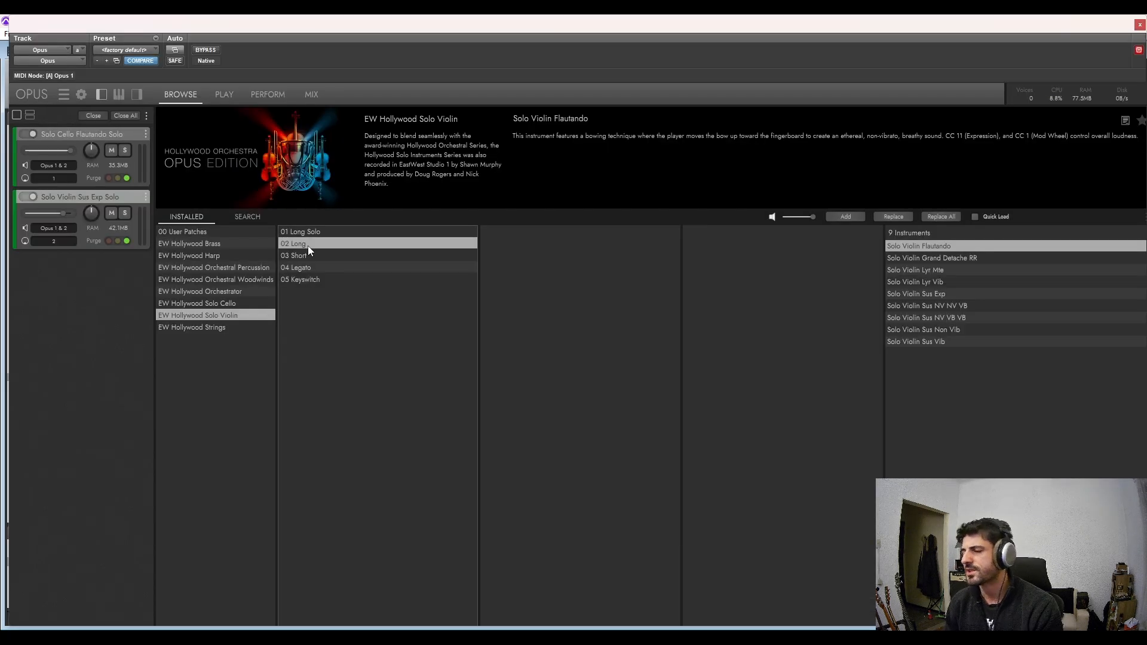
Step: Browse the Keyswitch category of EW Hollywood Solo Violin in the Opus instrument library
{"action": "left_click", "coordinate": [314, 281]}
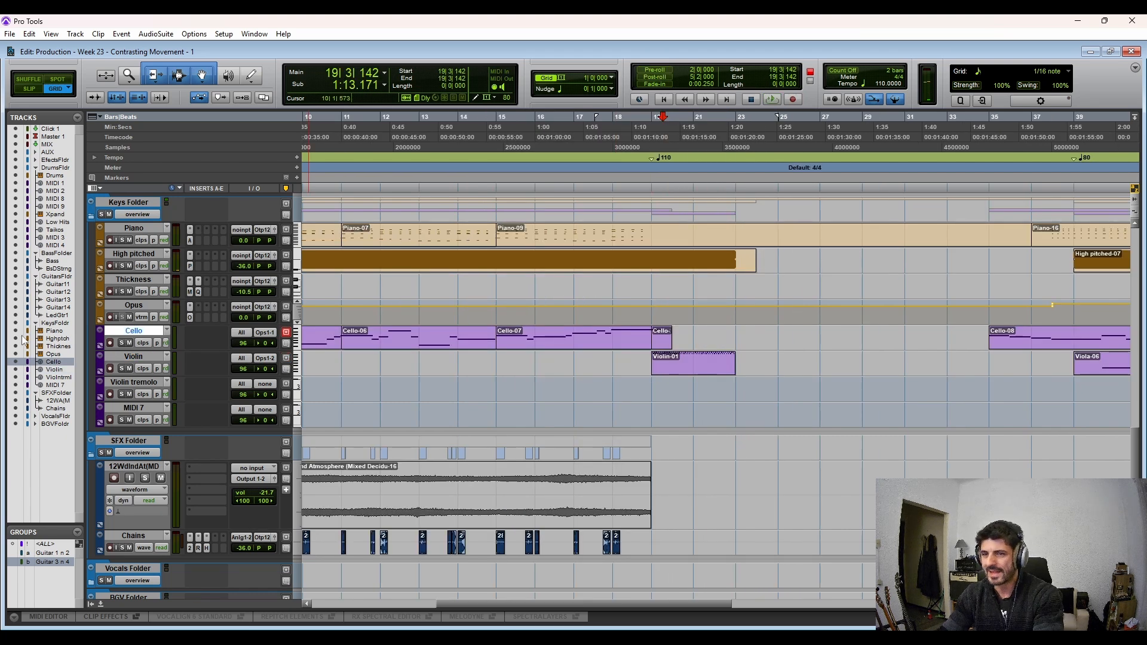
Step: Switch the Opus track's view from volume trim to clips
{"action": "left_click", "coordinate": [142, 319]}
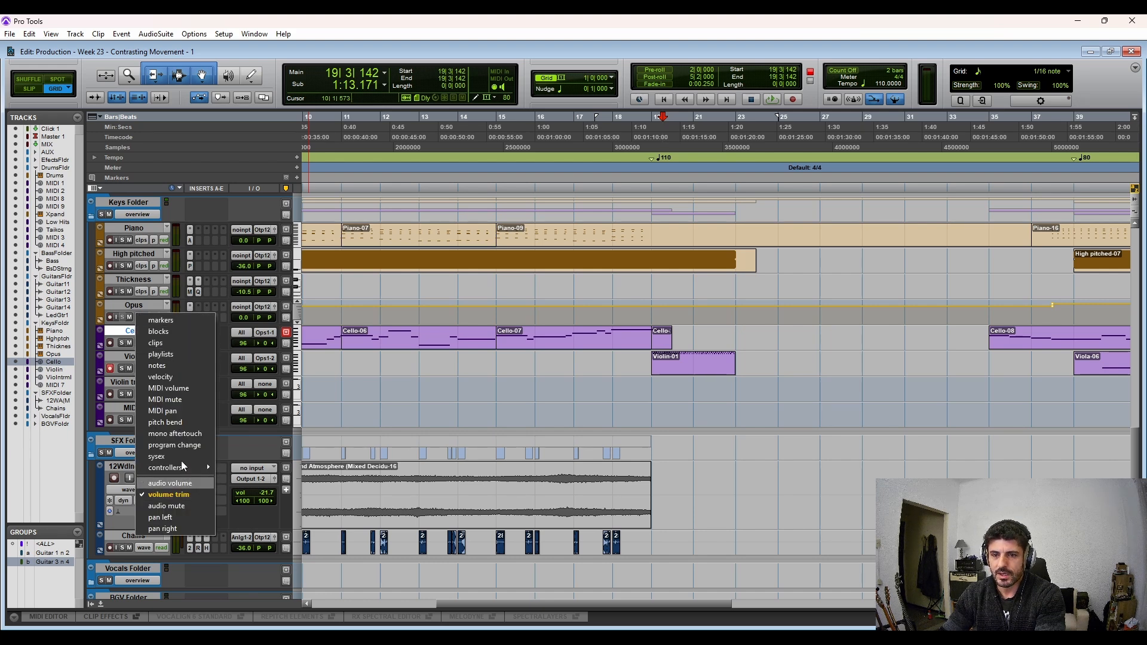
{"action": "left_click", "coordinate": [177, 343]}
{"action": "scroll", "coordinate": [765, 409], "scroll_direction": "down", "scroll_amount": 2}
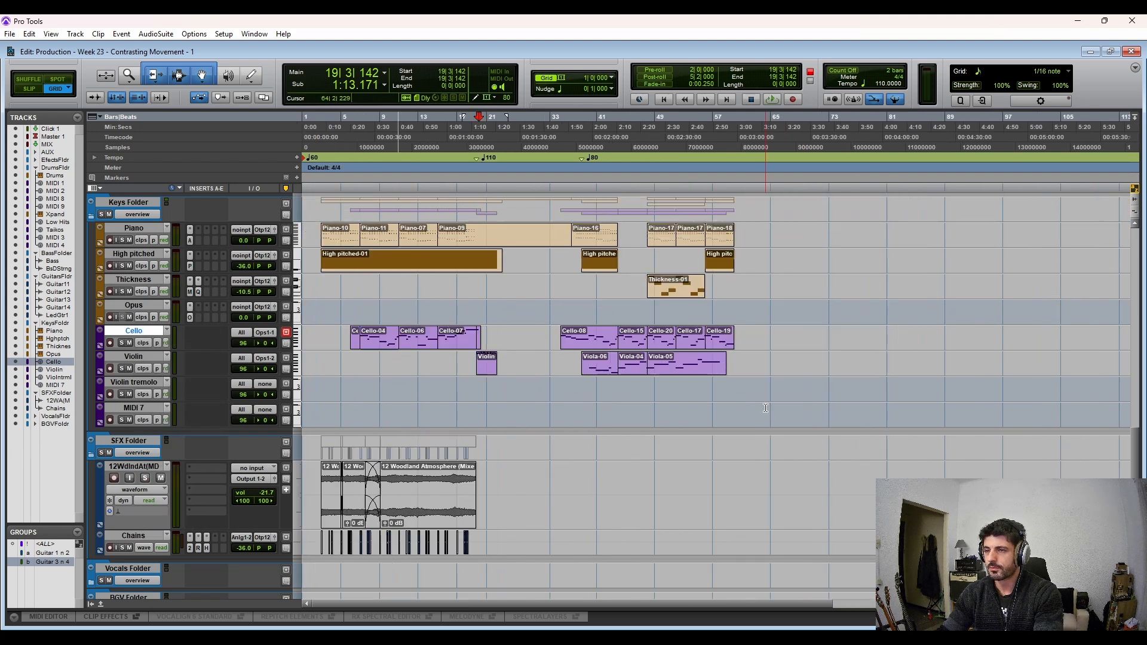